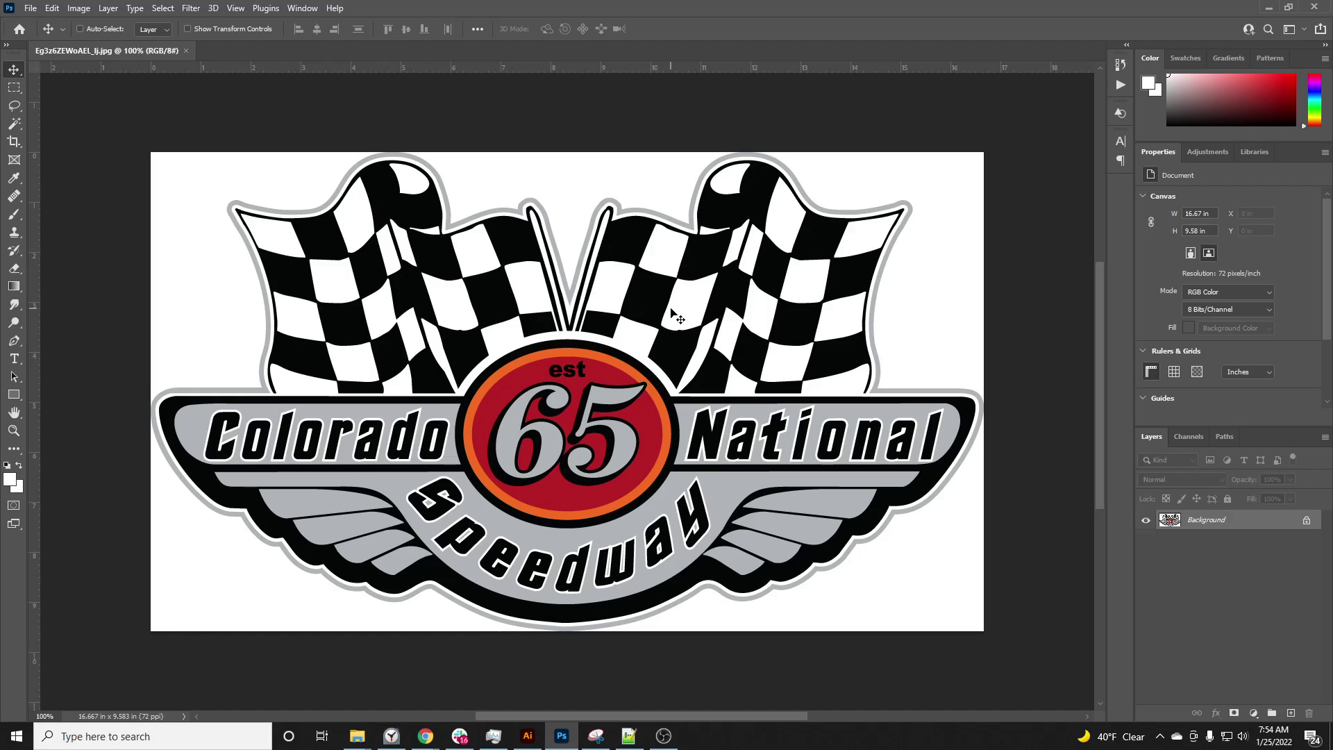
pyautogui.hotkey('ctrl', 'j')
pyautogui.press('ctrl')
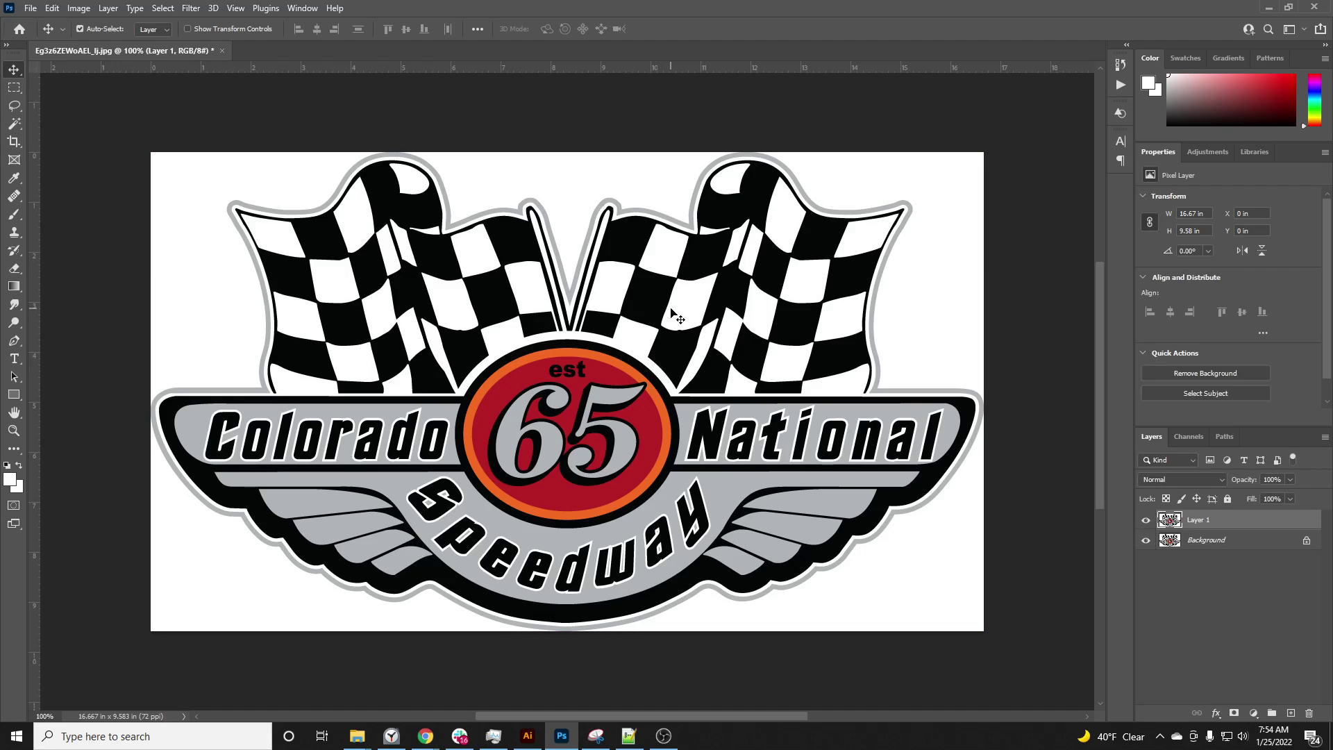
pyautogui.hotkey('ctrl', 'z')
# Duplicate the Background layer and hide the original.
pyautogui.moveTo(1253, 533); pyautogui.dragTo(1291, 714)
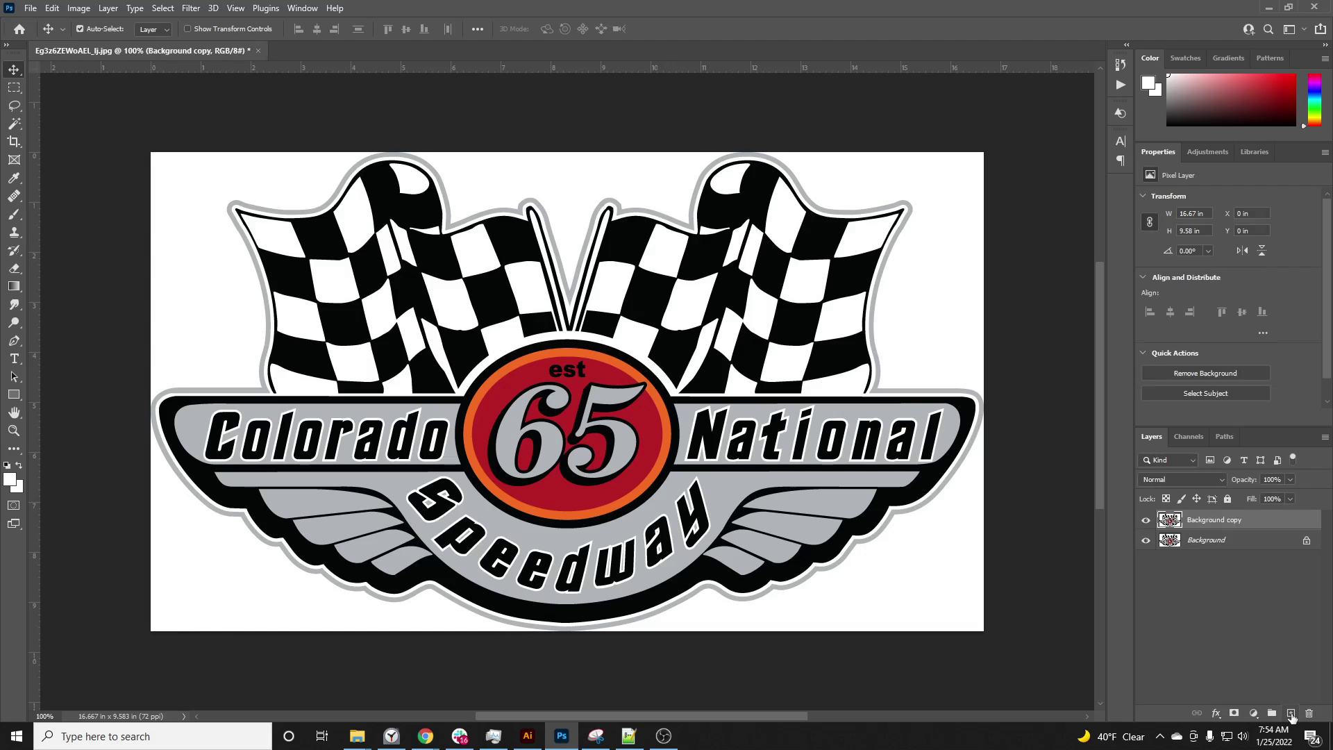
pyautogui.click(1147, 540)
# Select all the white background areas surrounding the logo on the copied layer with the Magic Wand tool.
pyautogui.press('w')
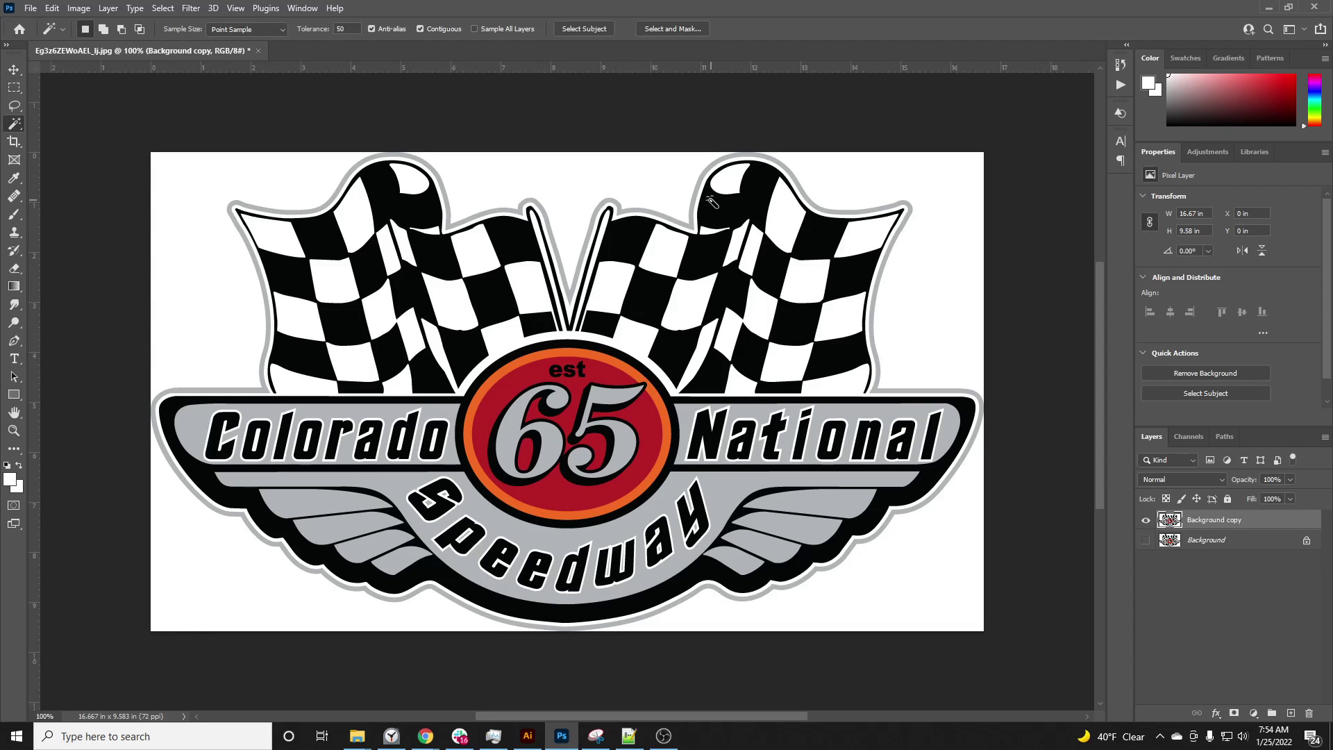
pyautogui.rightClick(16, 124)
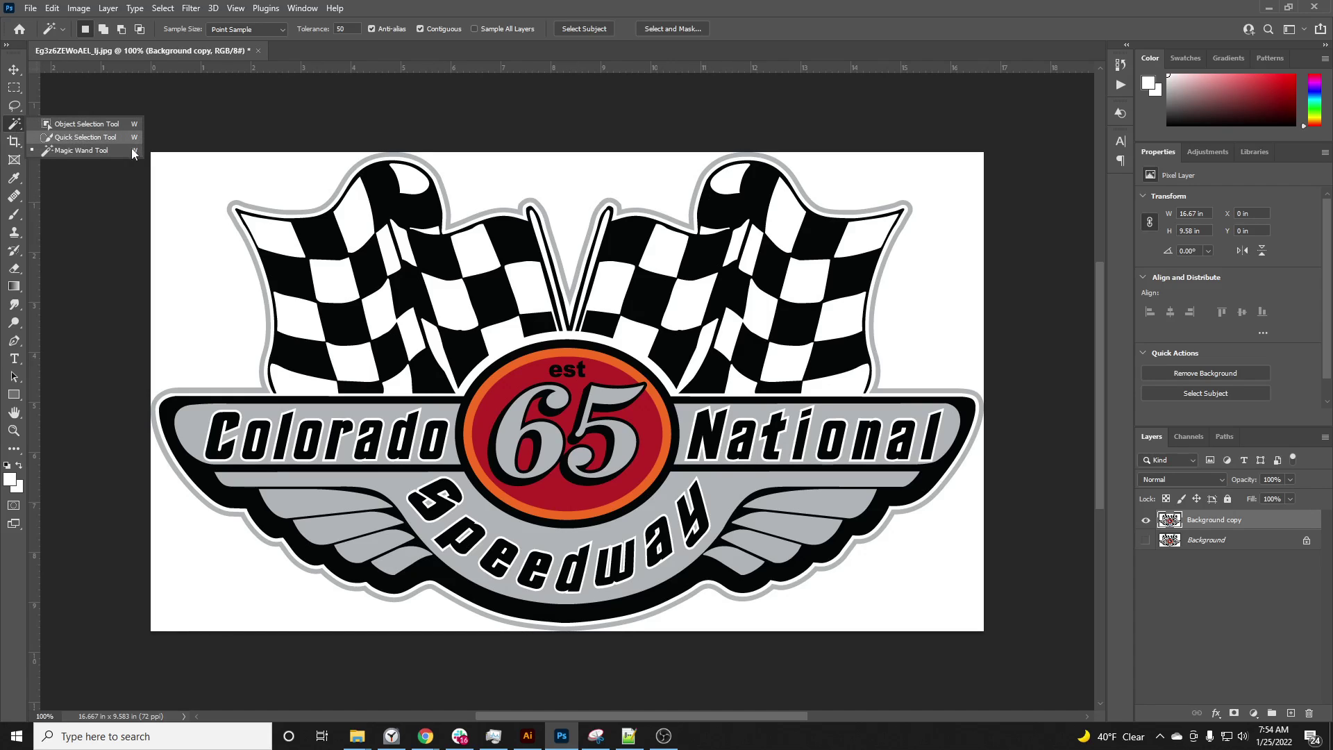
pyautogui.click(73, 149)
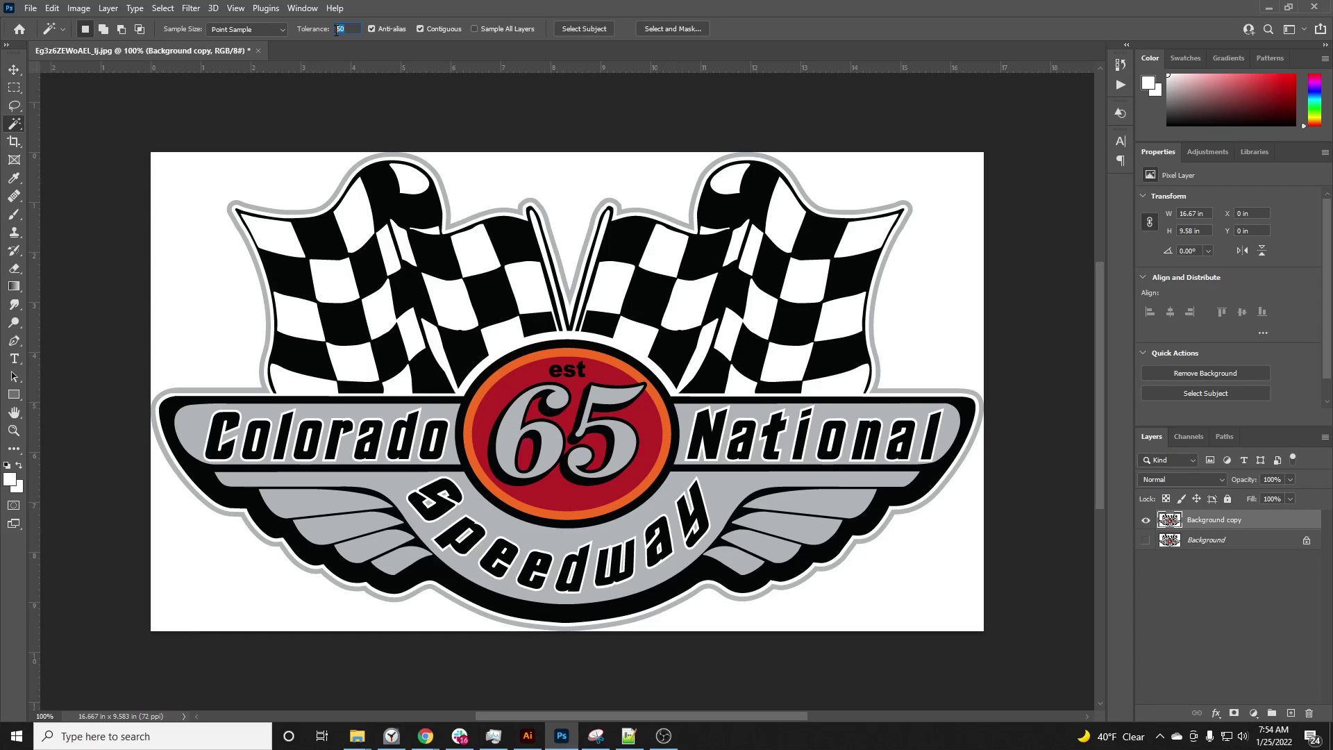
pyautogui.click(192, 173)
pyautogui.keyDown('shift'); pyautogui.click(492, 182); pyautogui.keyUp('shift')
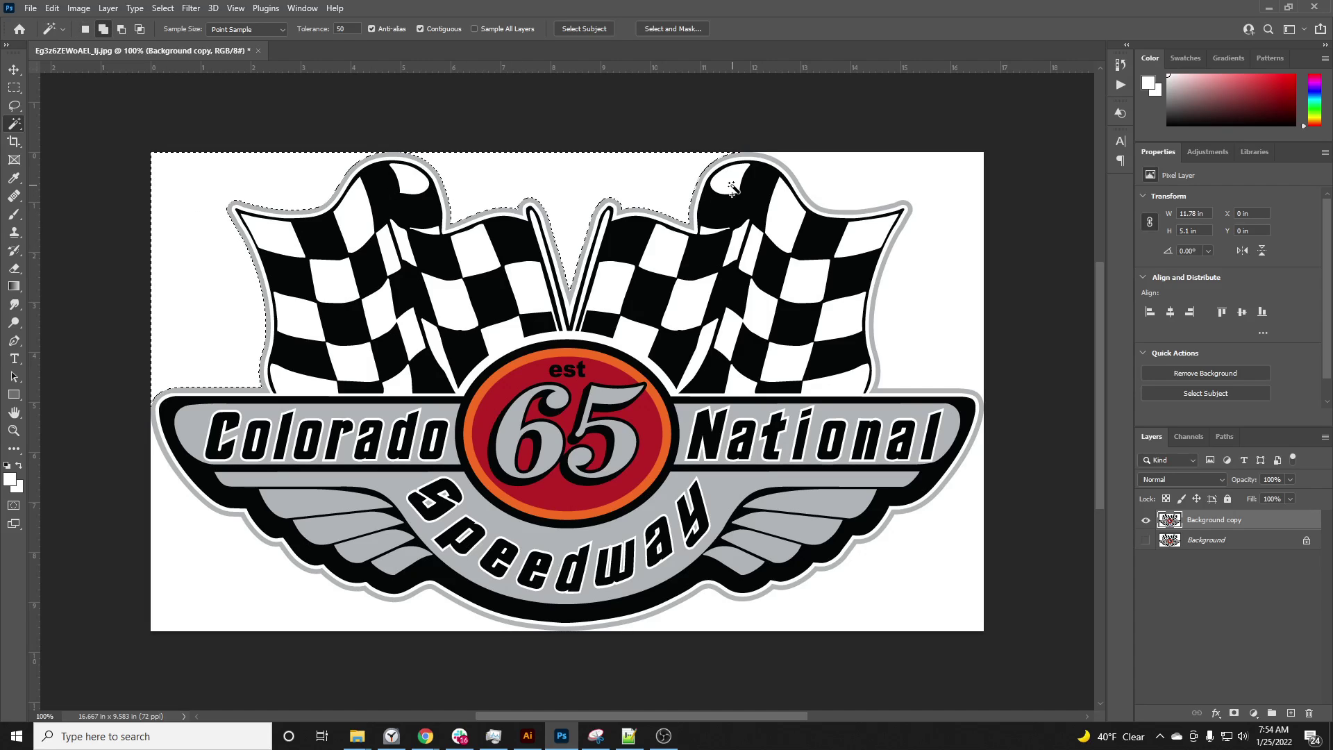
pyautogui.keyDown('shift'); pyautogui.click(839, 186); pyautogui.keyUp('shift')
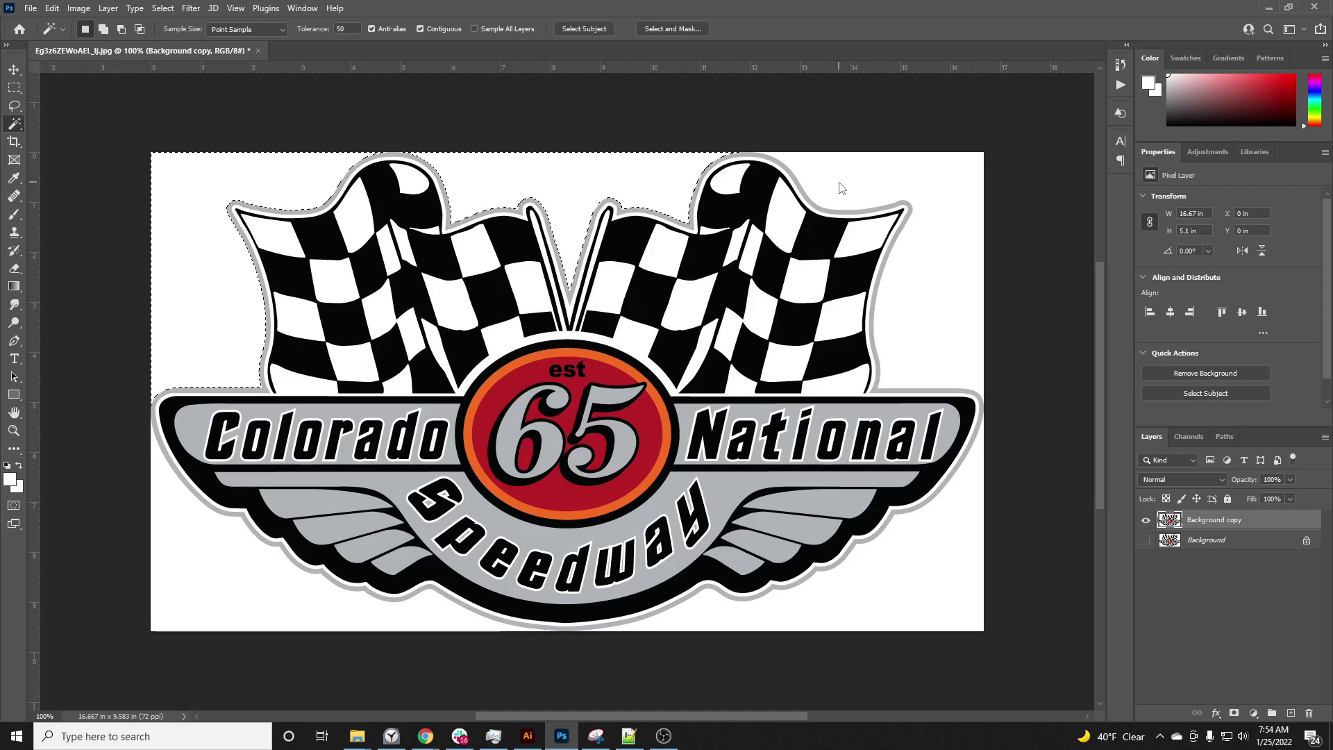
pyautogui.keyDown('shift'); pyautogui.click(940, 555); pyautogui.keyUp('shift')
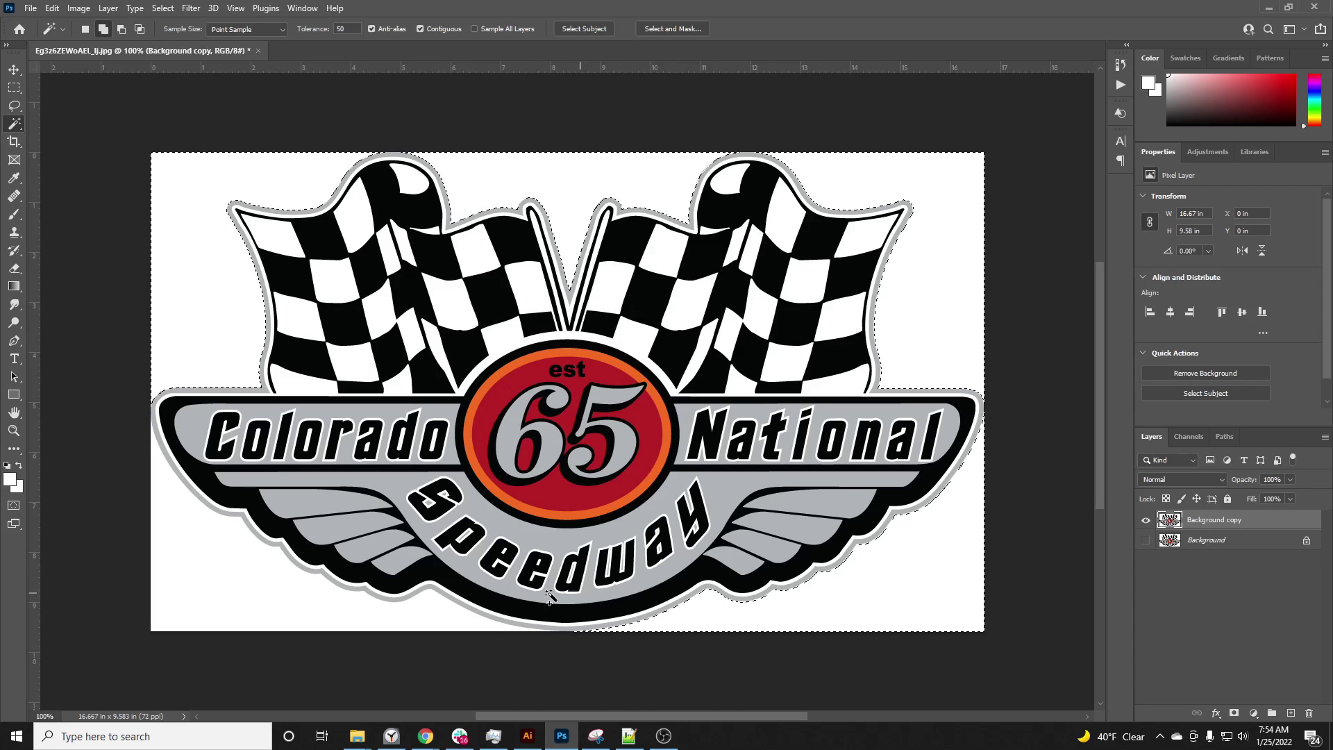
pyautogui.keyDown('shift'); pyautogui.click(437, 621); pyautogui.keyUp('shift')
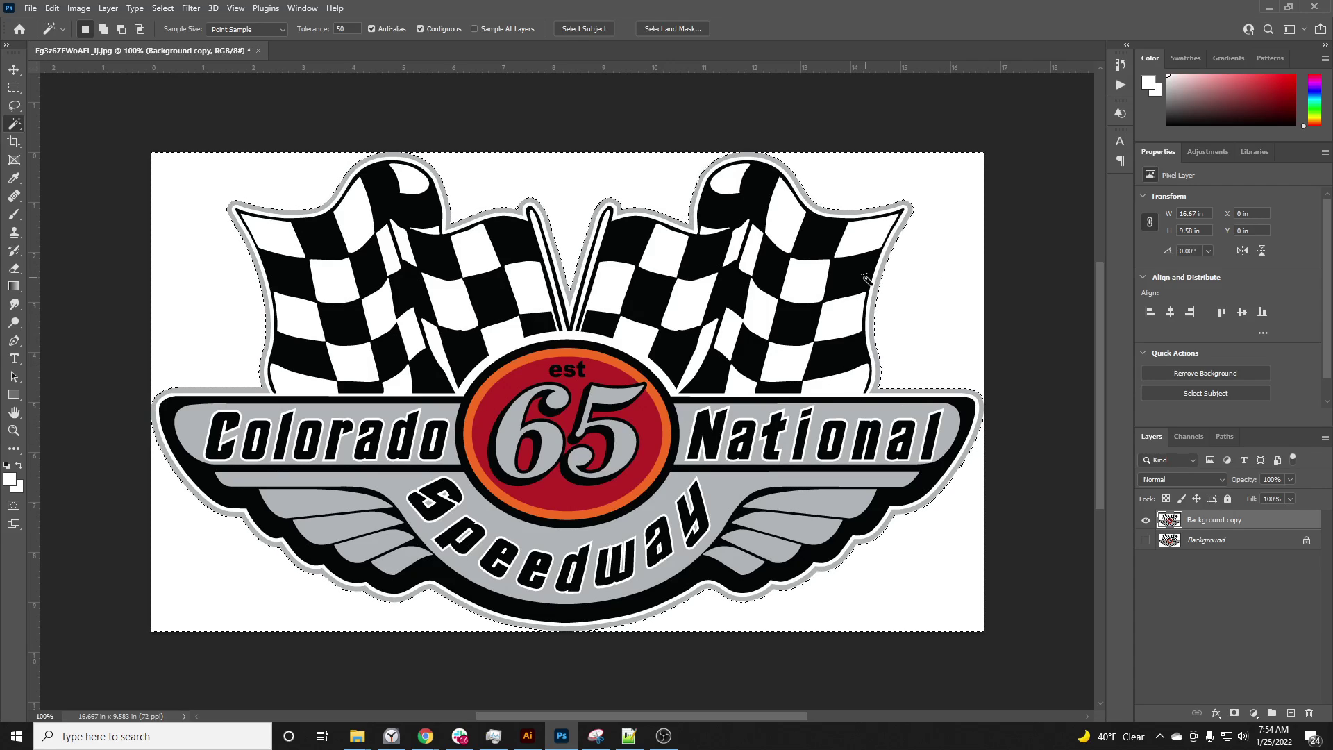
# Invert the selection and turn it into a layer mask on the Background copy layer to isolate the logo.
pyautogui.rightClick(830, 283)
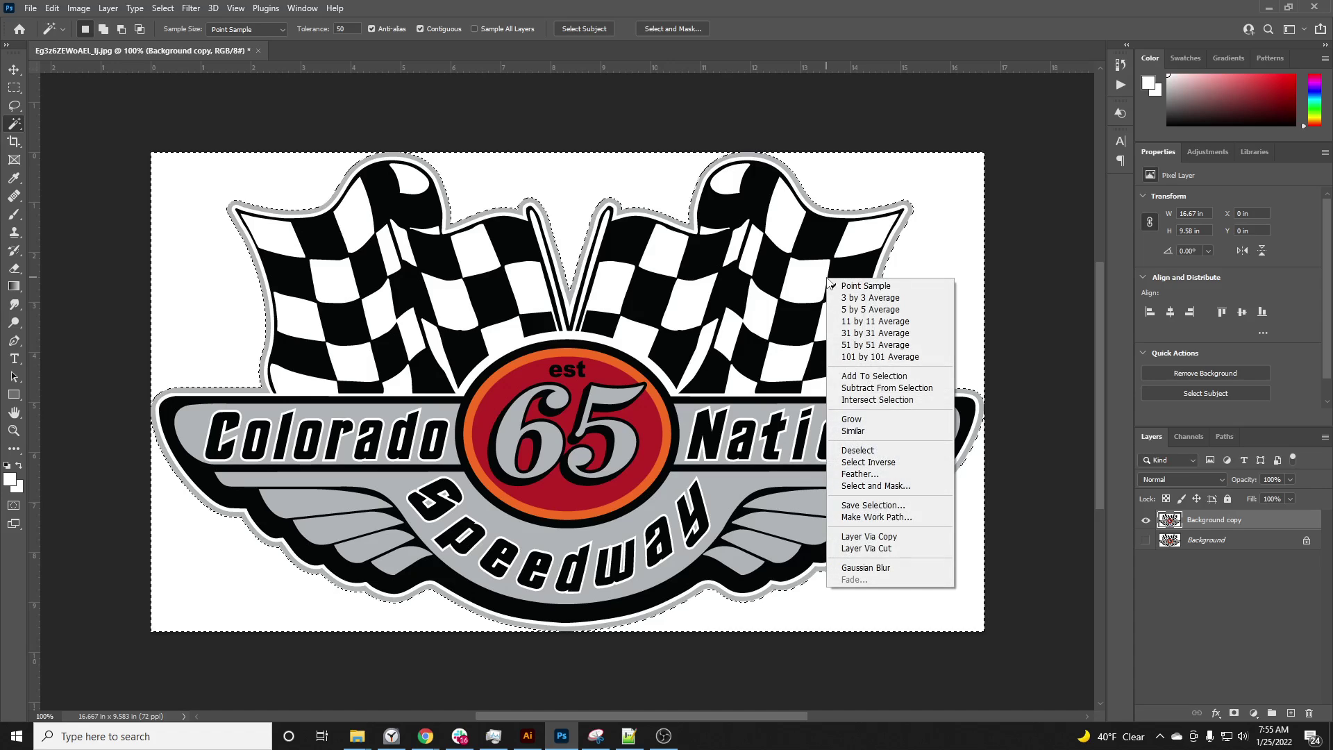
pyautogui.click(886, 463)
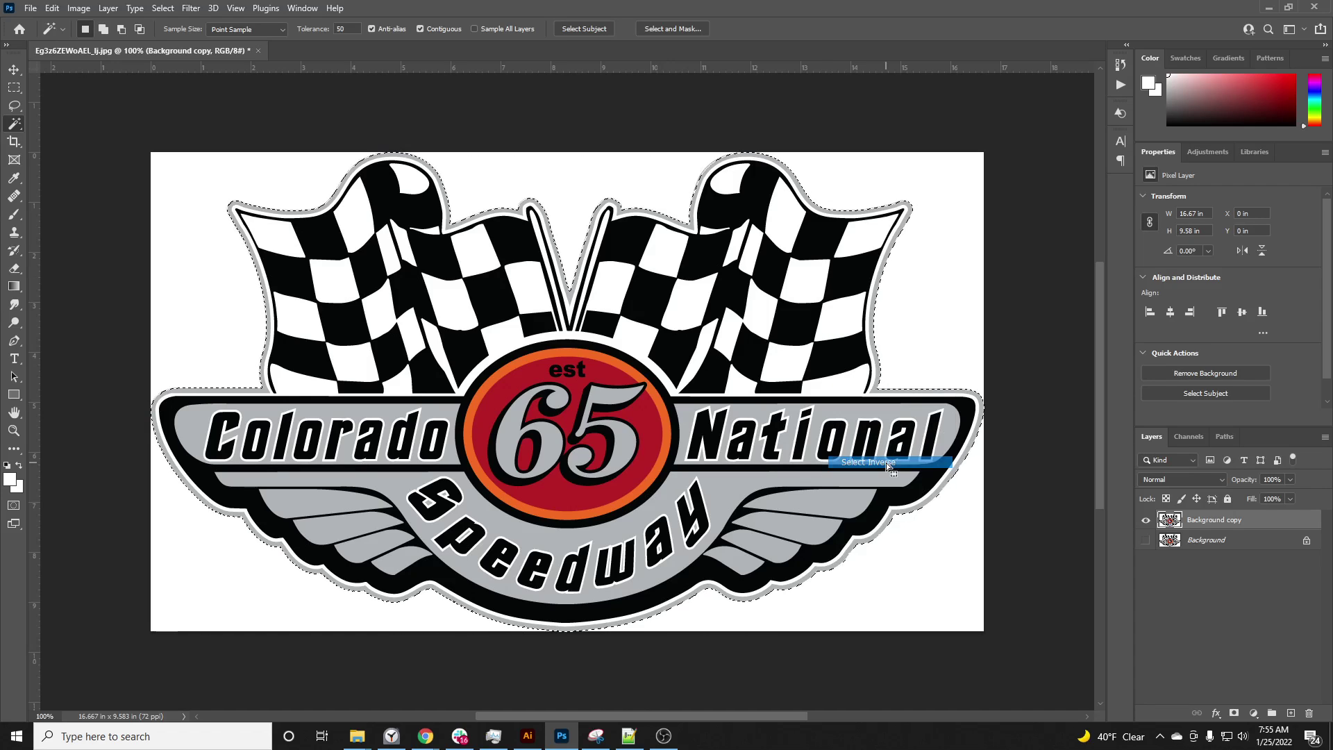
pyautogui.click(1233, 713)
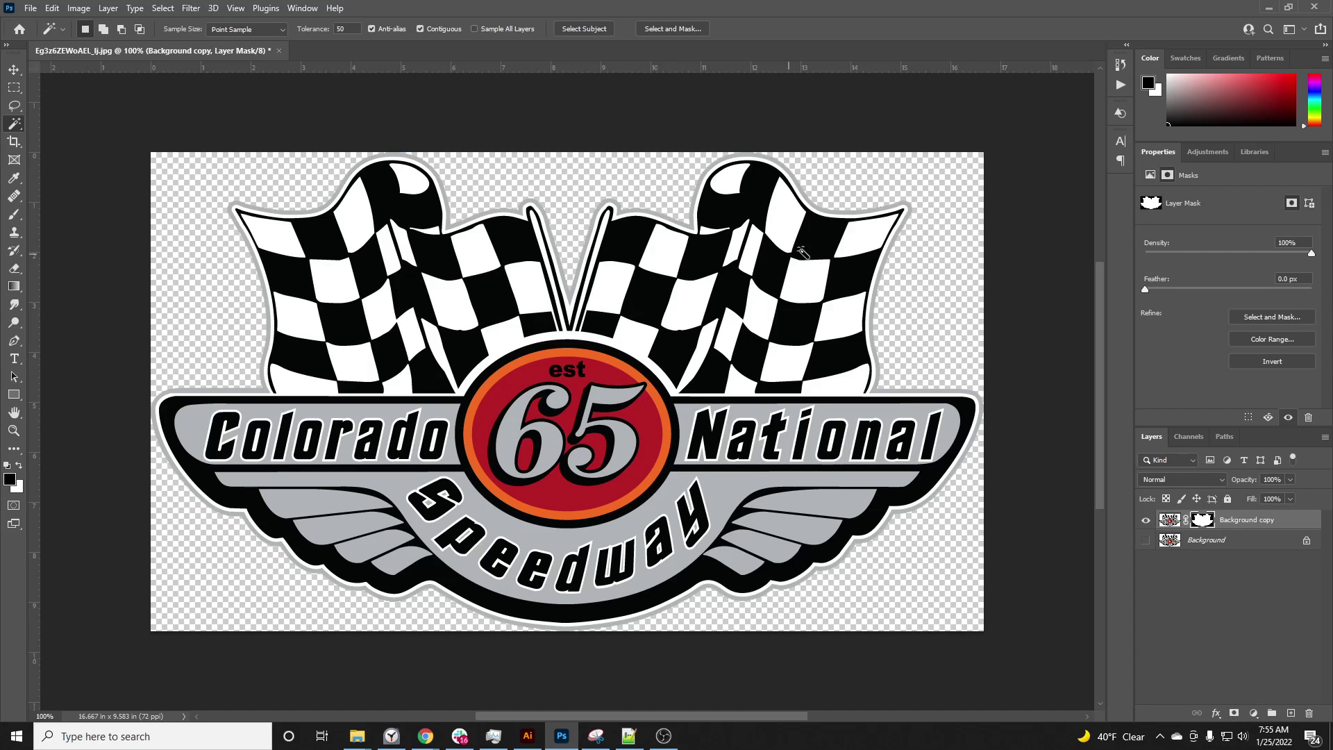
pyautogui.press('v')
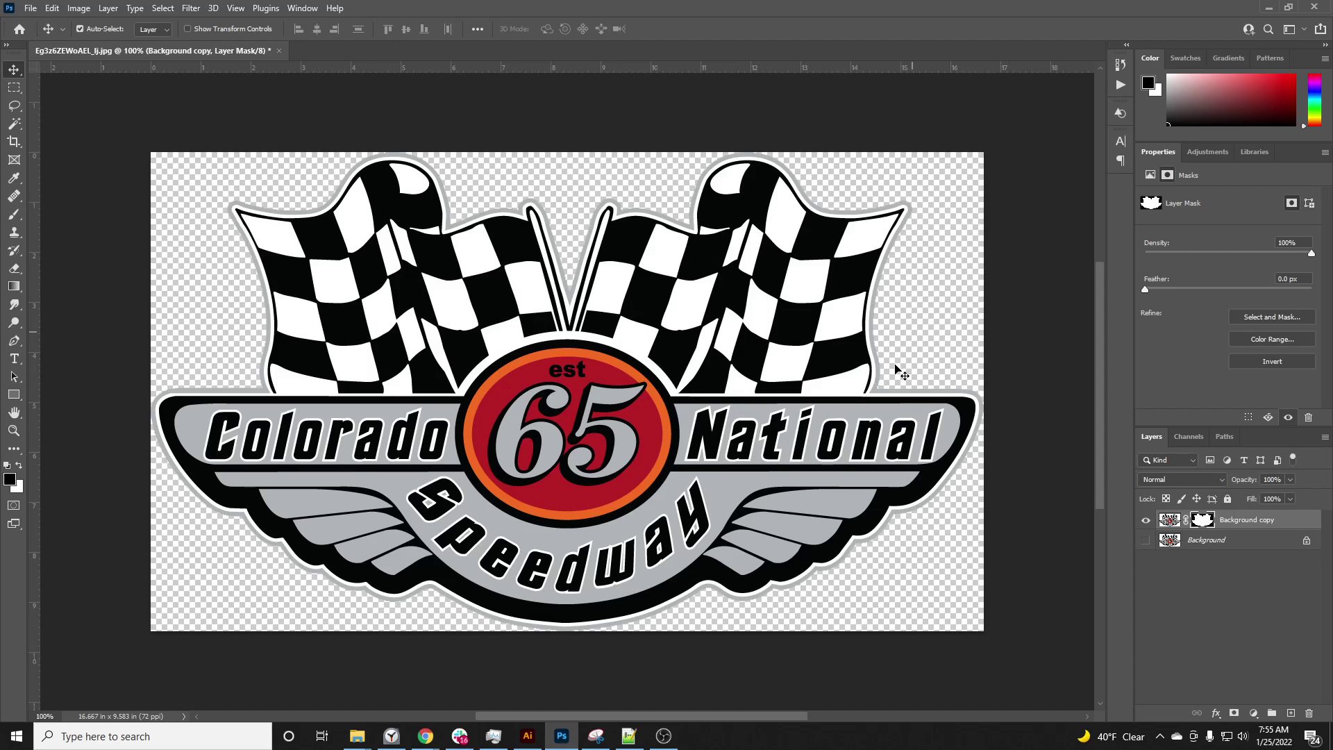
pyautogui.scroll(5, 490, 186)
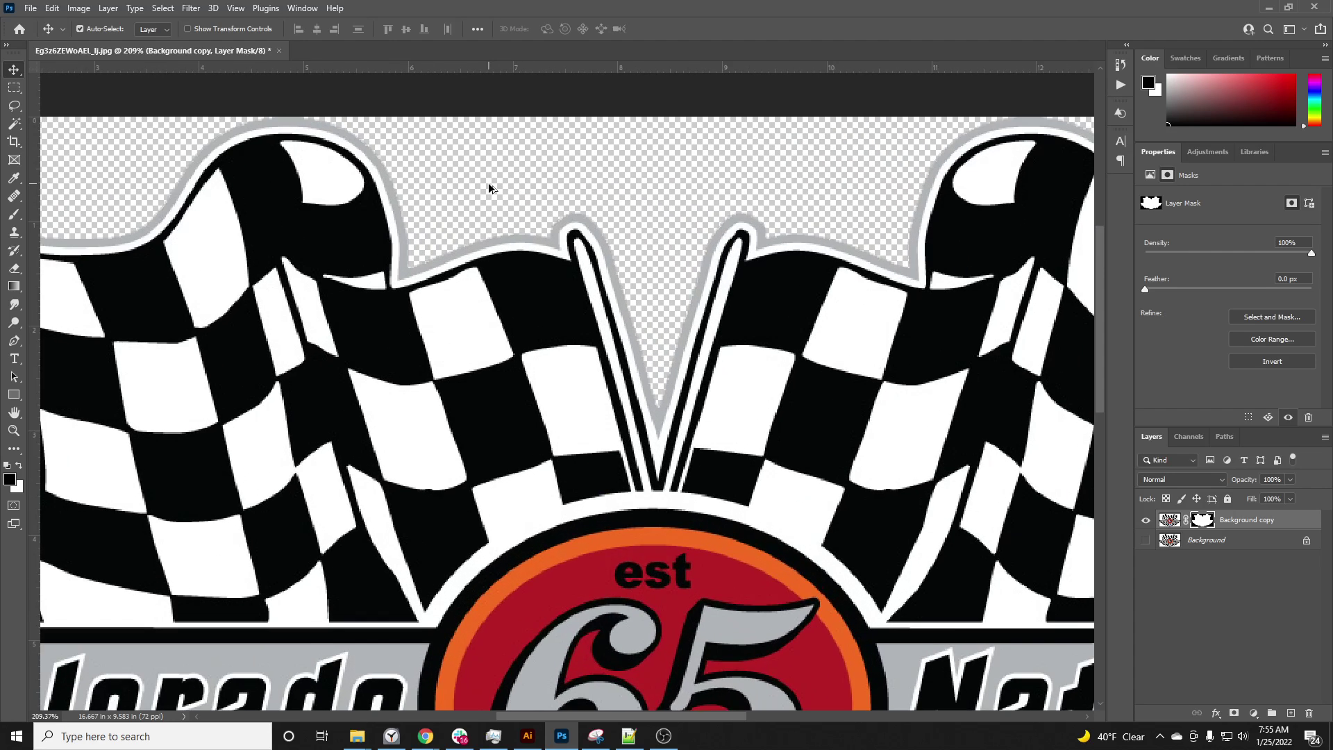
pyautogui.scroll(-2, 656, 296)
pyautogui.scroll(-3, 611, 297)
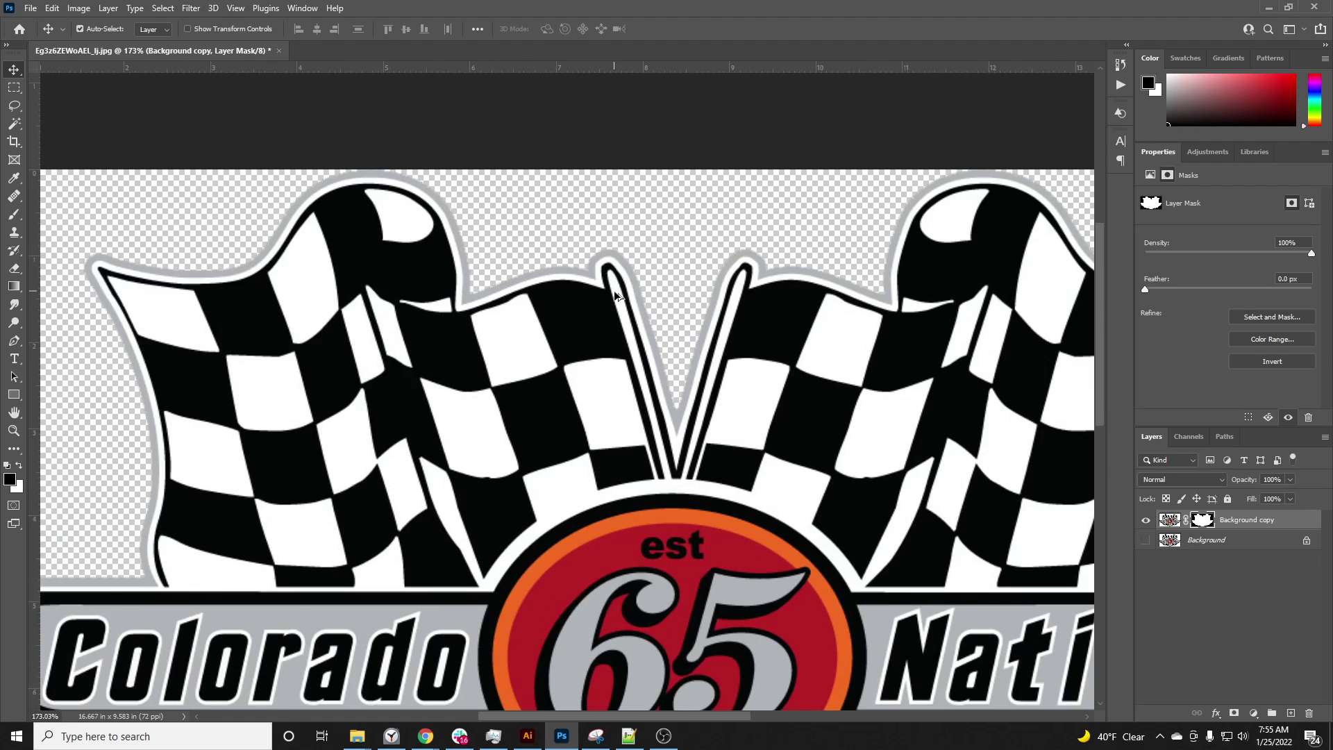
pyautogui.scroll(2, 722, 326)
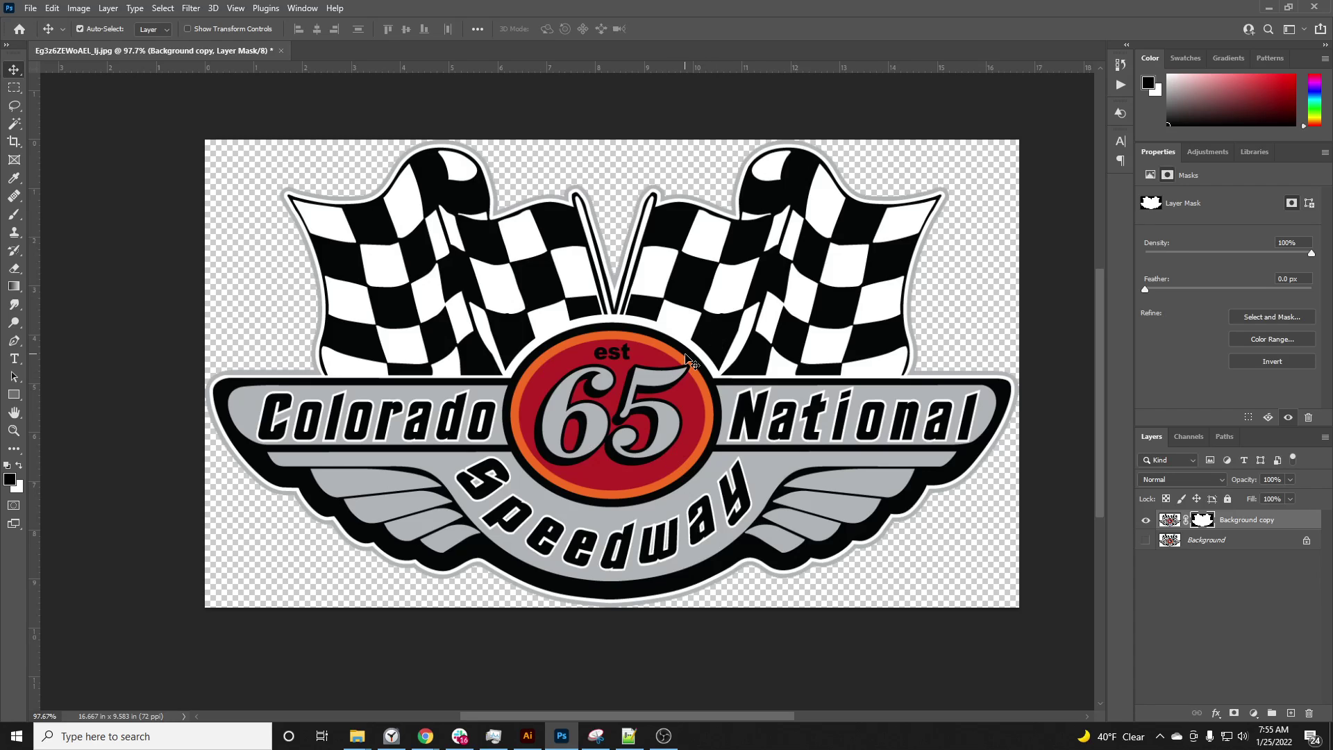
pyautogui.click(528, 736)
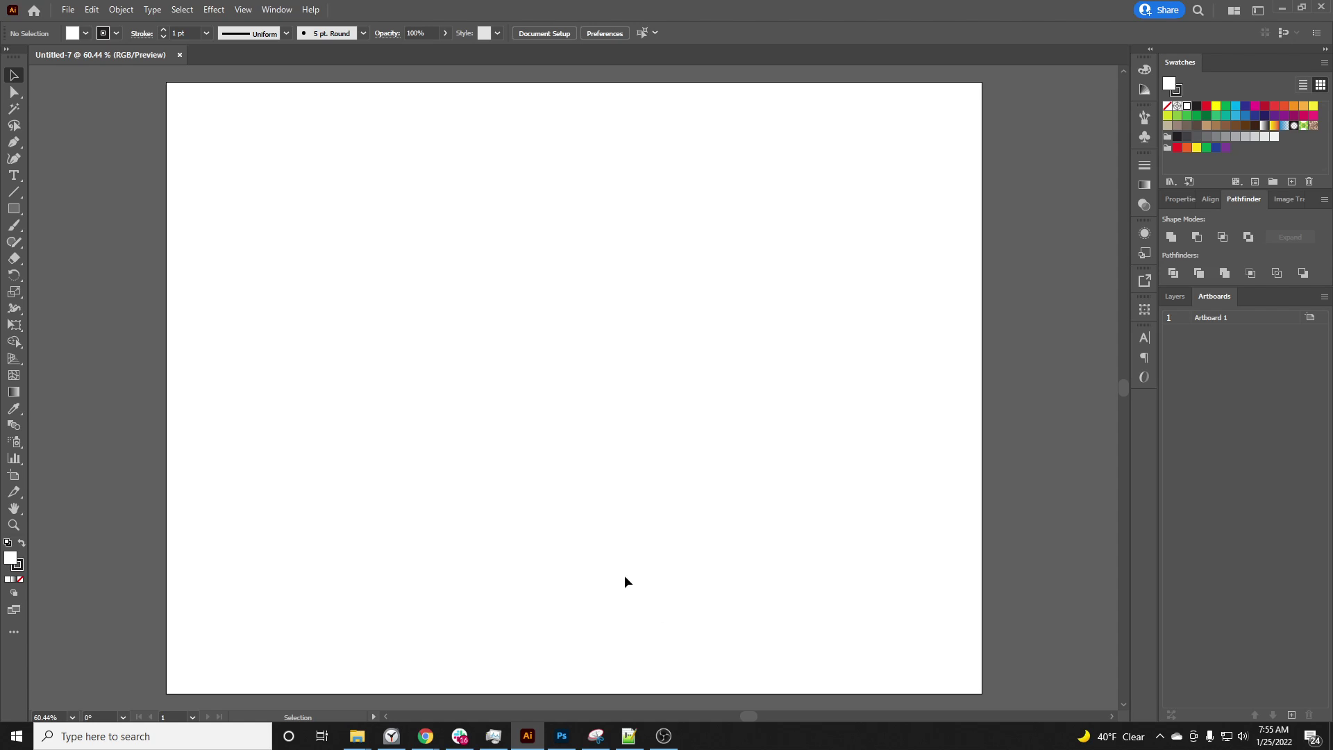
pyautogui.click(562, 736)
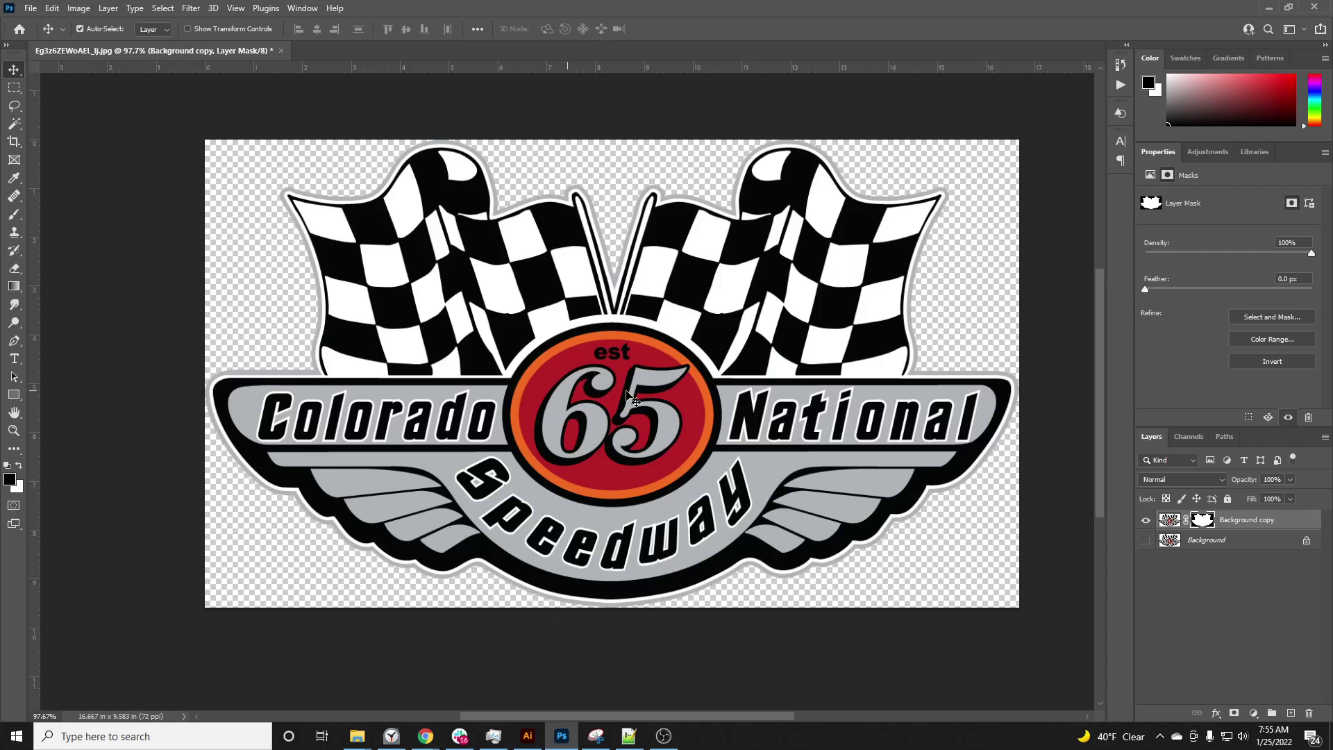
# Target the Background copy's image instead of its mask and sample the flag's gray outline as the foreground color.
pyautogui.scroll(5, 935, 178)
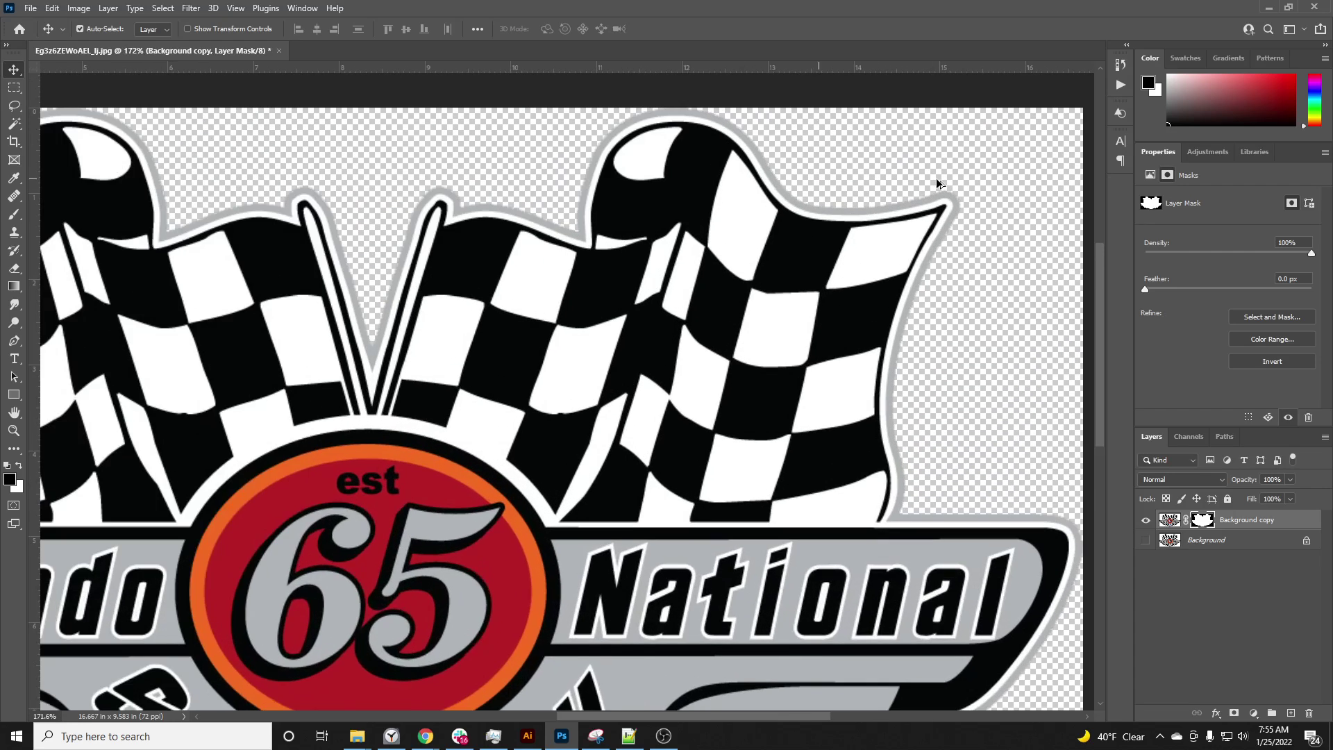
pyautogui.scroll(1, 937, 179)
pyautogui.press('i')
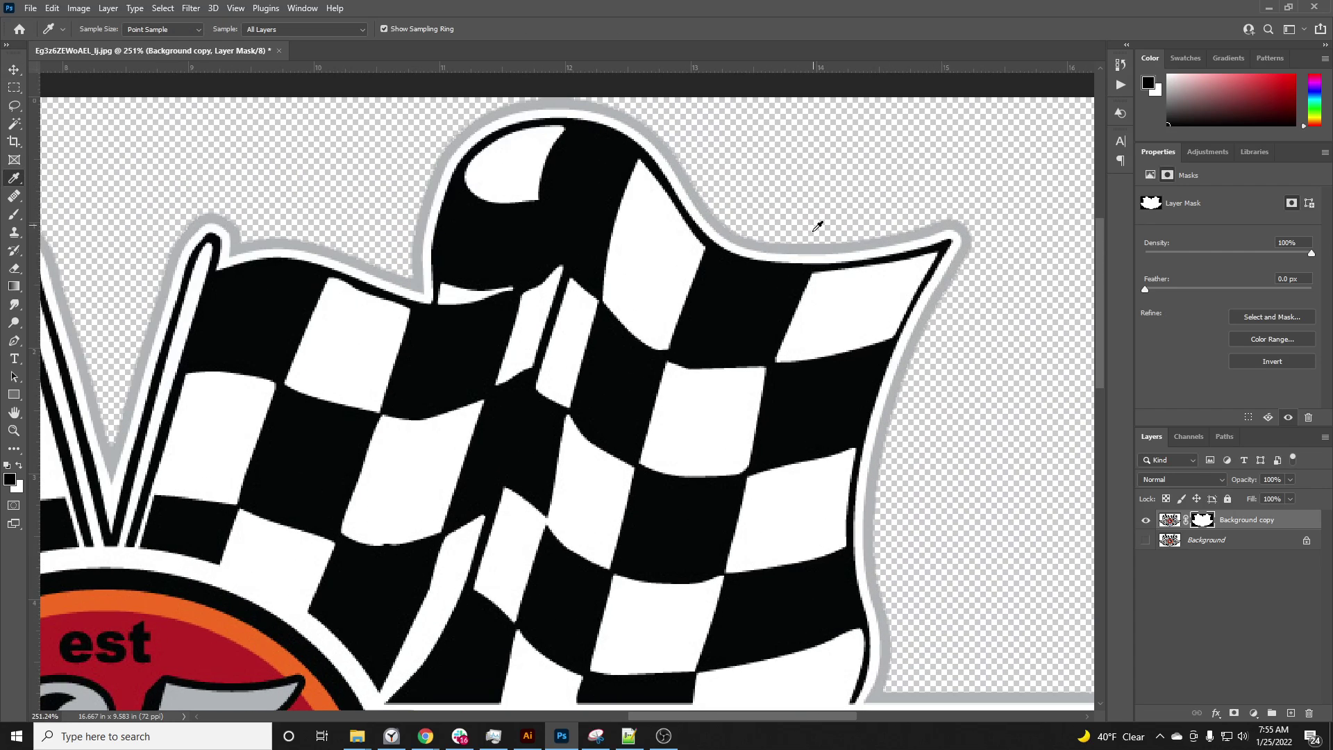
pyautogui.click(793, 245)
pyautogui.click(1169, 520)
pyautogui.click(938, 228)
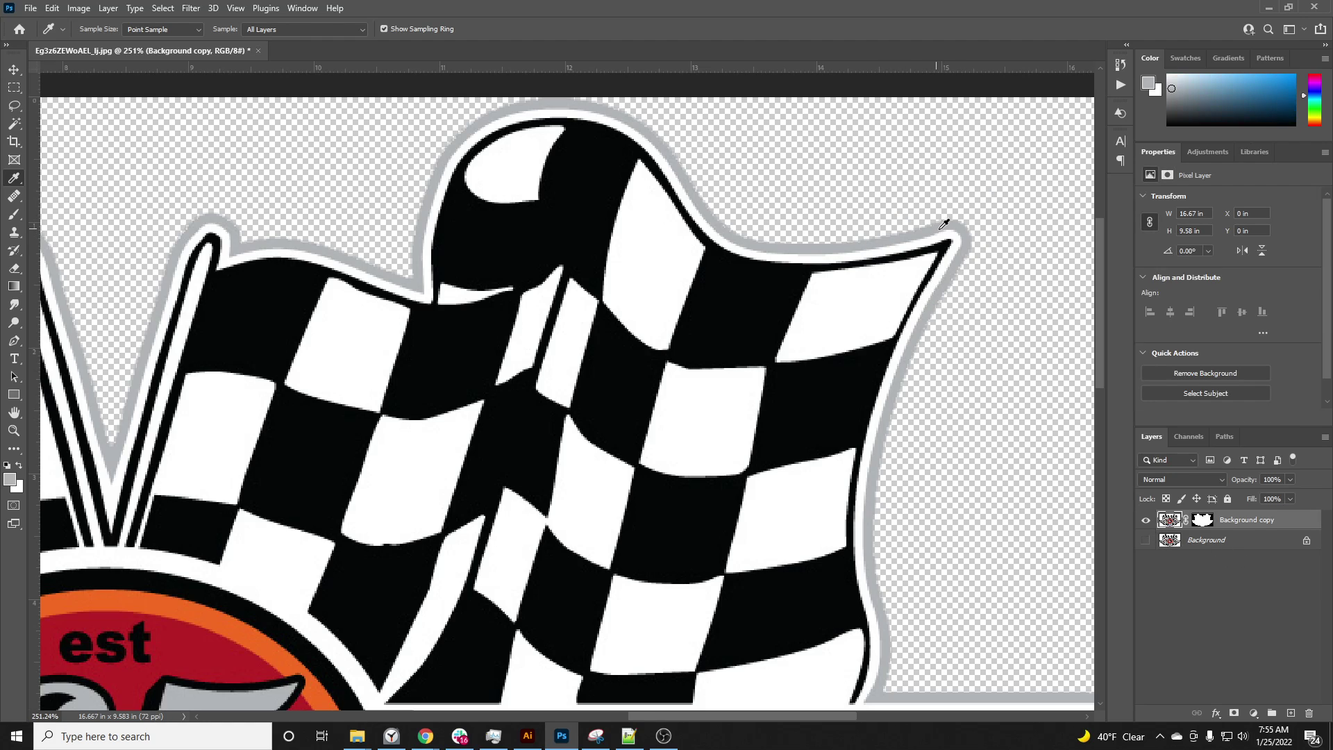
pyautogui.press('v')
pyautogui.hotkey('ctrl', '0')
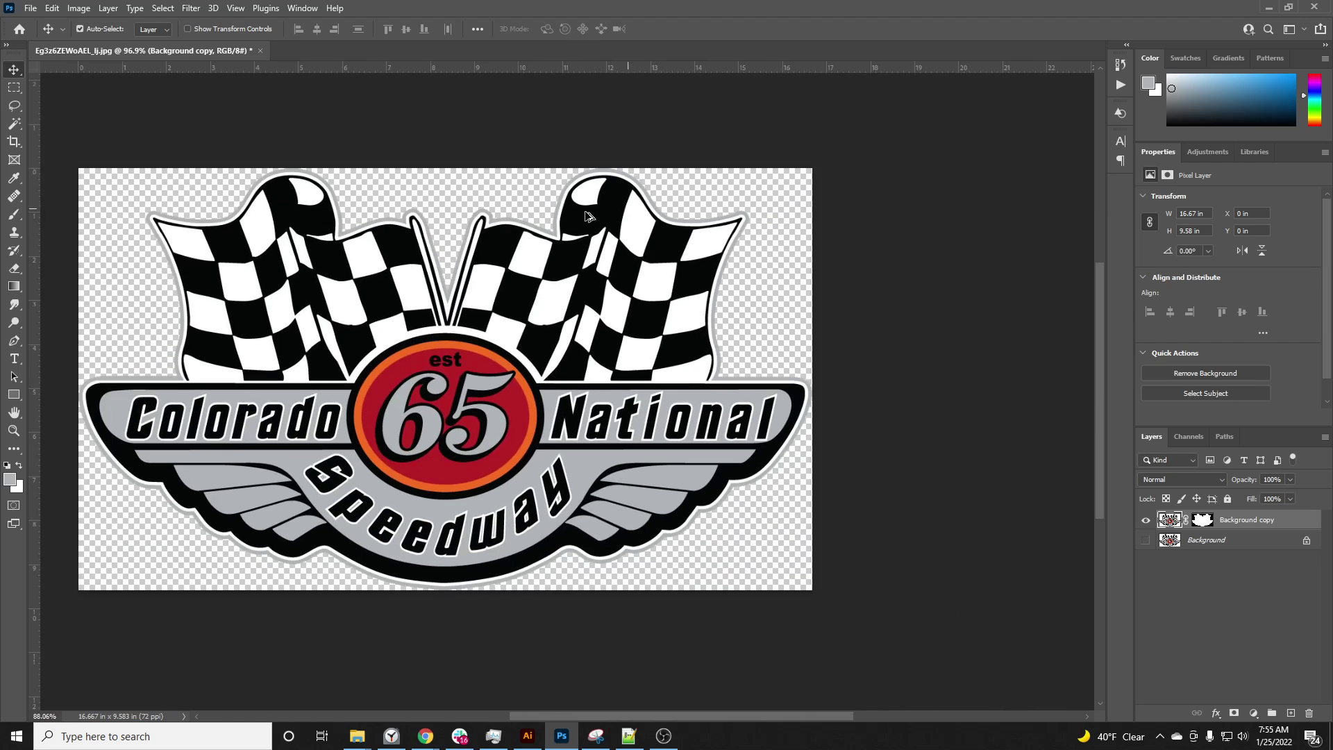
# Enlarge the canvas evenly on all sides with the Crop tool to about 18.39 x 10.58 in.
pyautogui.click(13, 142)
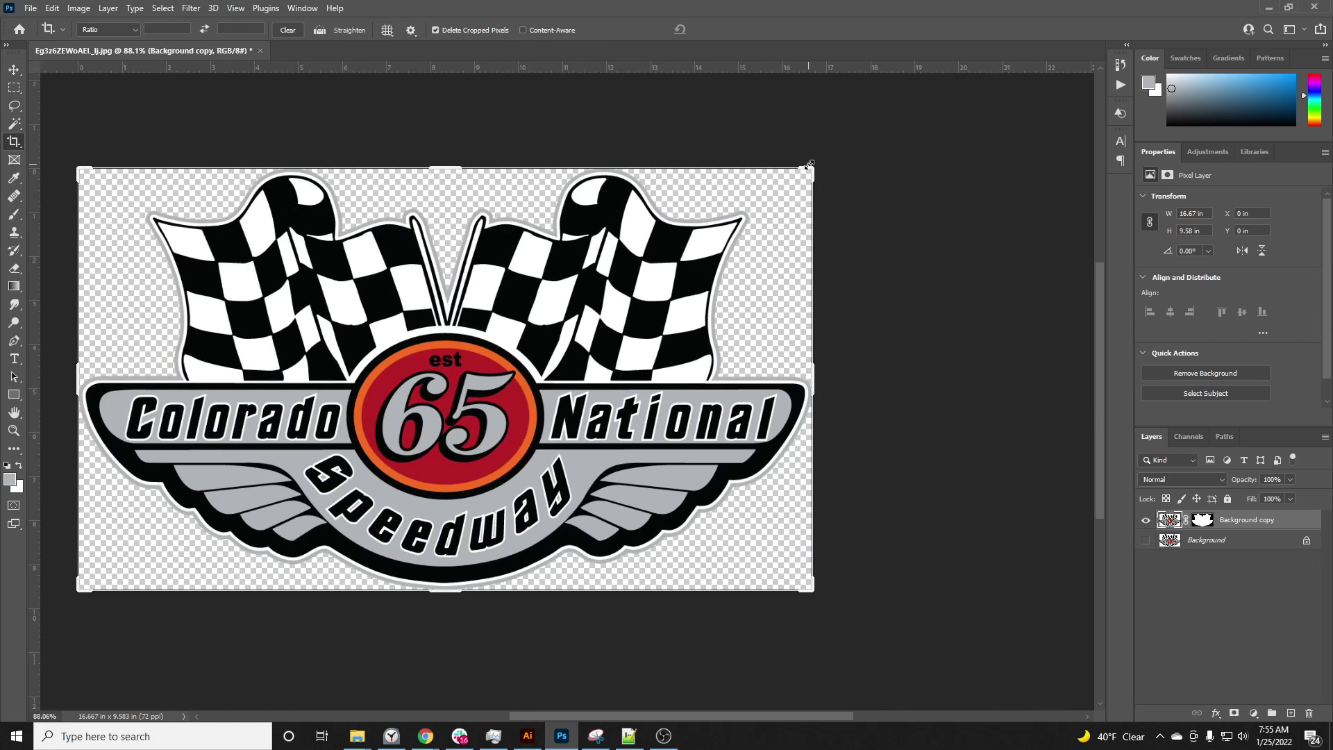
pyautogui.moveTo(808, 165); pyautogui.dragTo(849, 147)
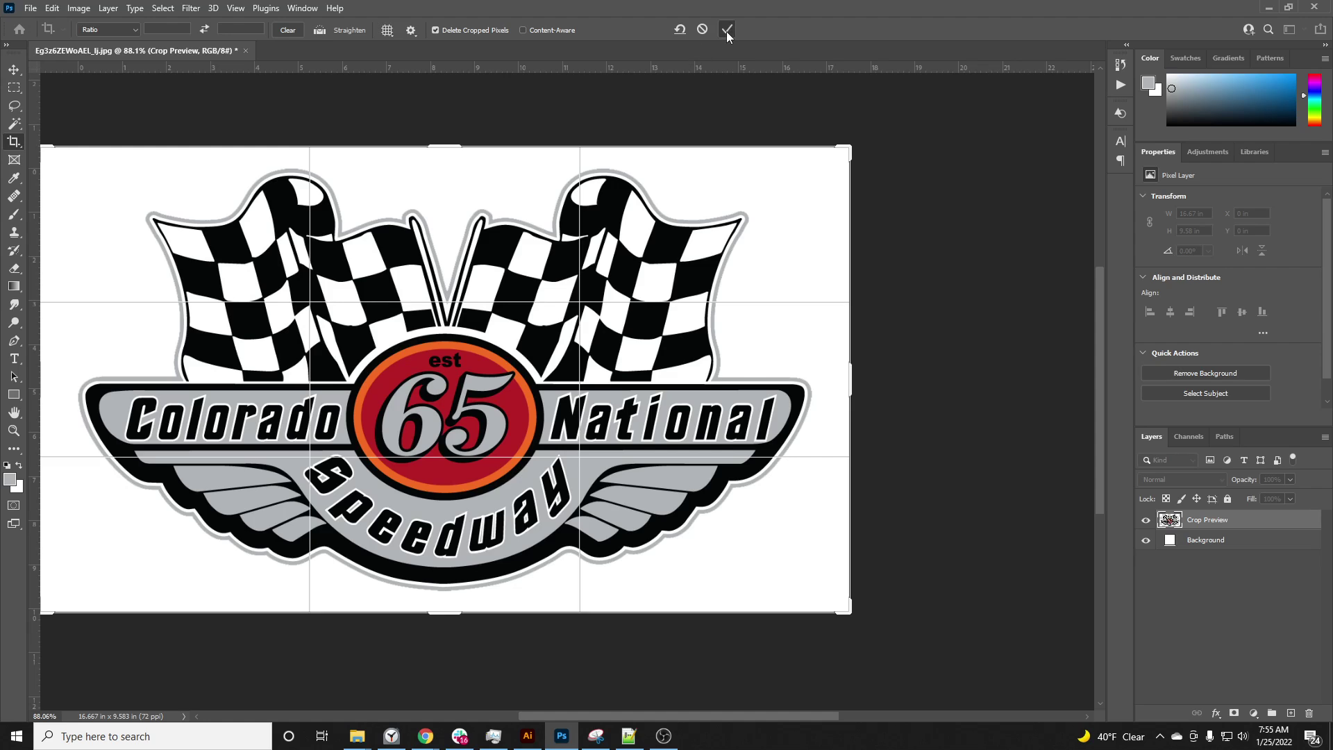
pyautogui.click(726, 32)
pyautogui.press('v')
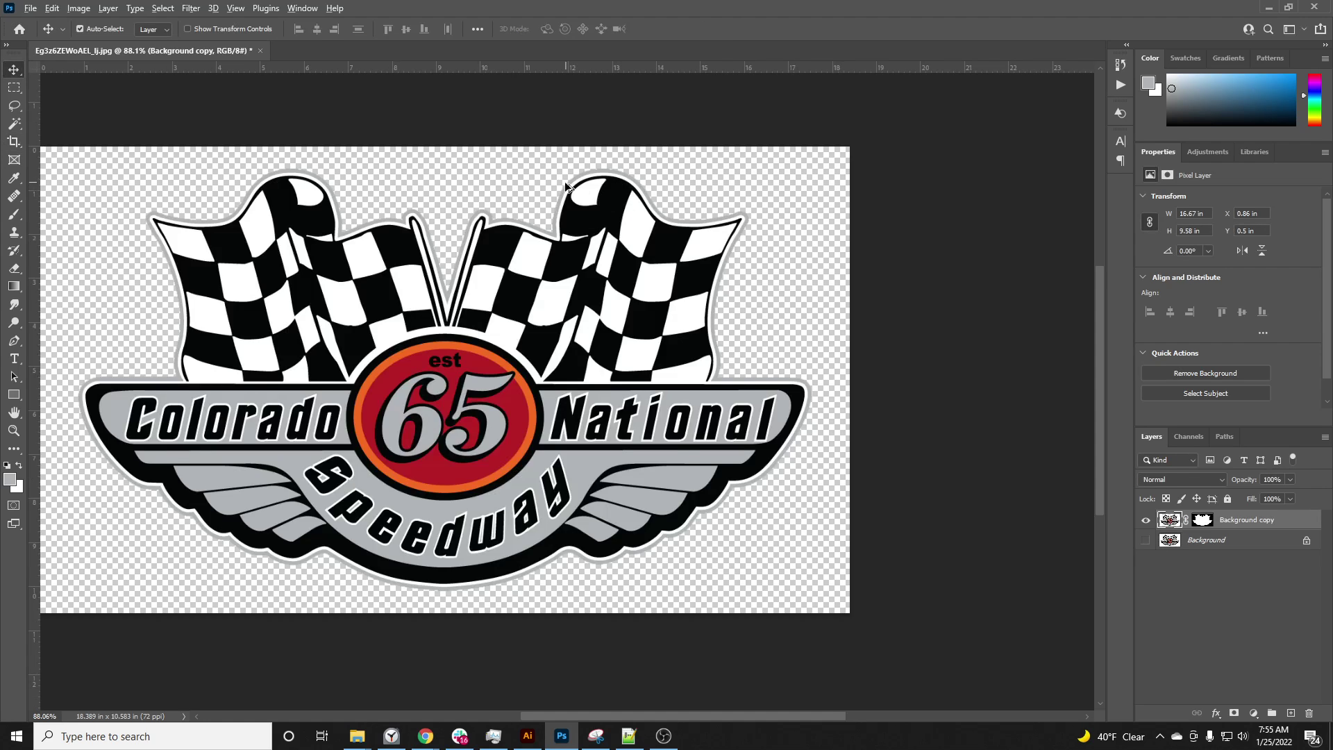
# Resample the gray outline at the top of the checkered flag with the Eyedropper as the foreground color.
pyautogui.scroll(5, 566, 186)
pyautogui.scroll(2, 726, 189)
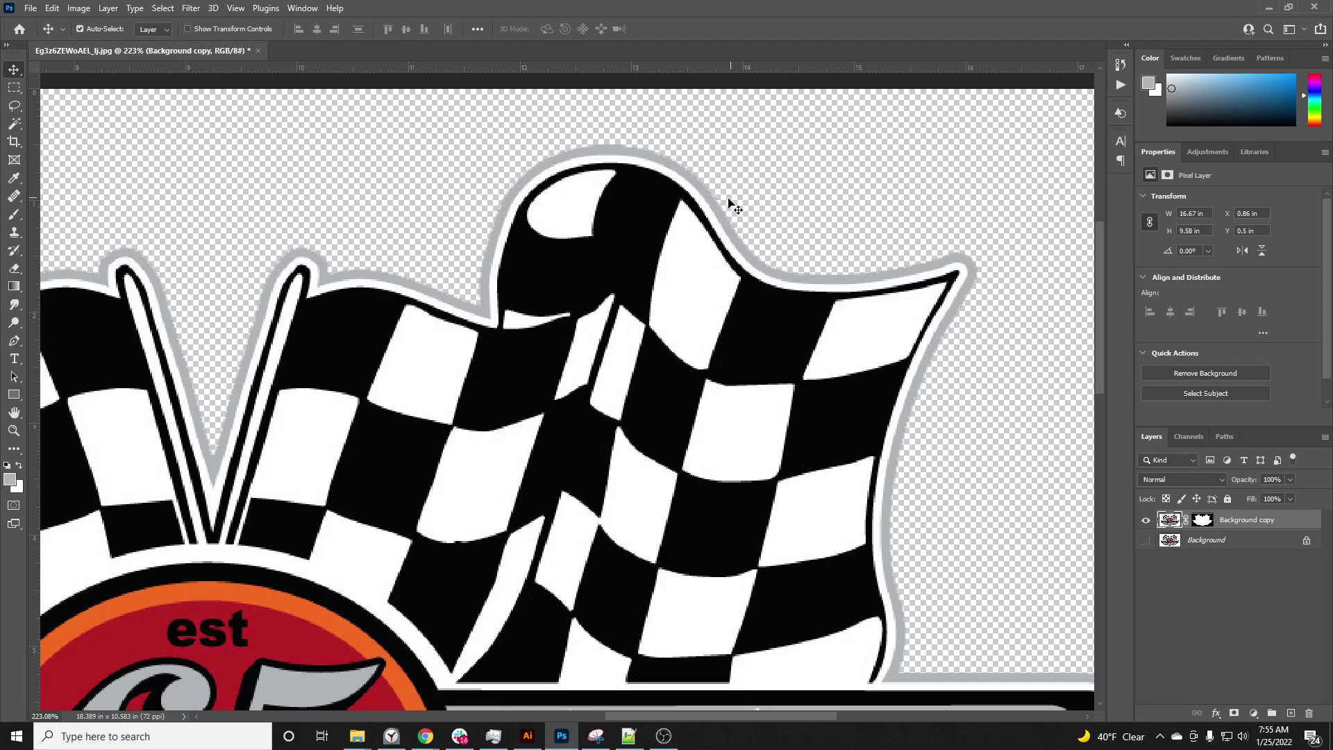
pyautogui.press('i')
pyautogui.click(672, 164)
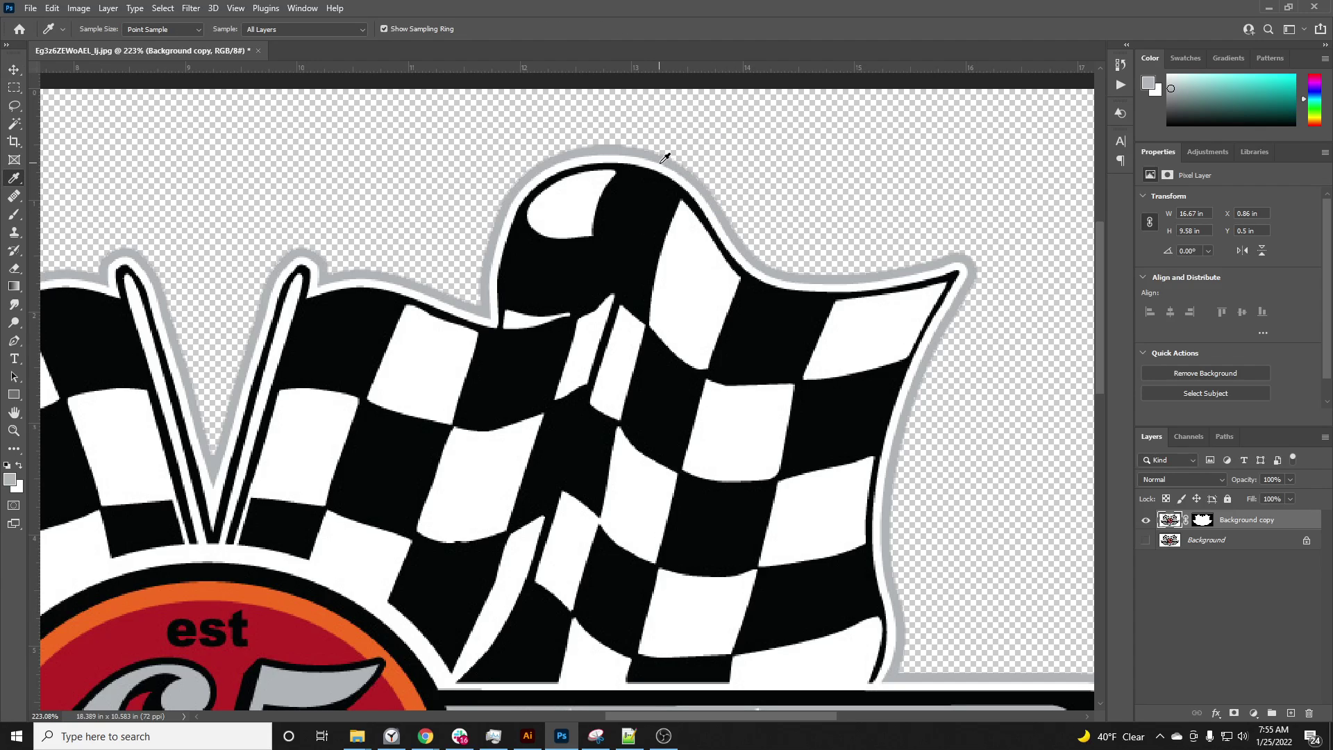
pyautogui.click(666, 161)
pyautogui.press('v')
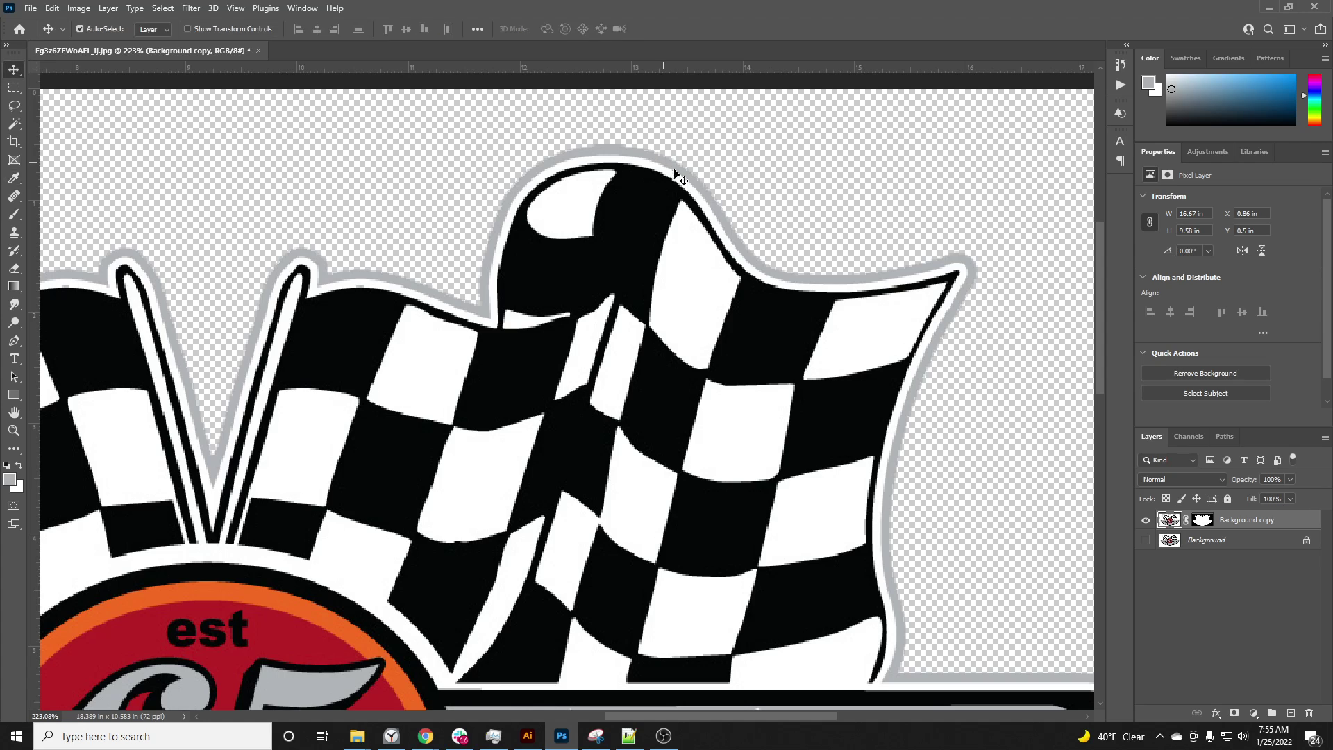
# Add a 21 px outside Stroke to the Background copy layer, using gray aeb2b5 sampled from the logo's outline.
pyautogui.doubleClick(1311, 521)
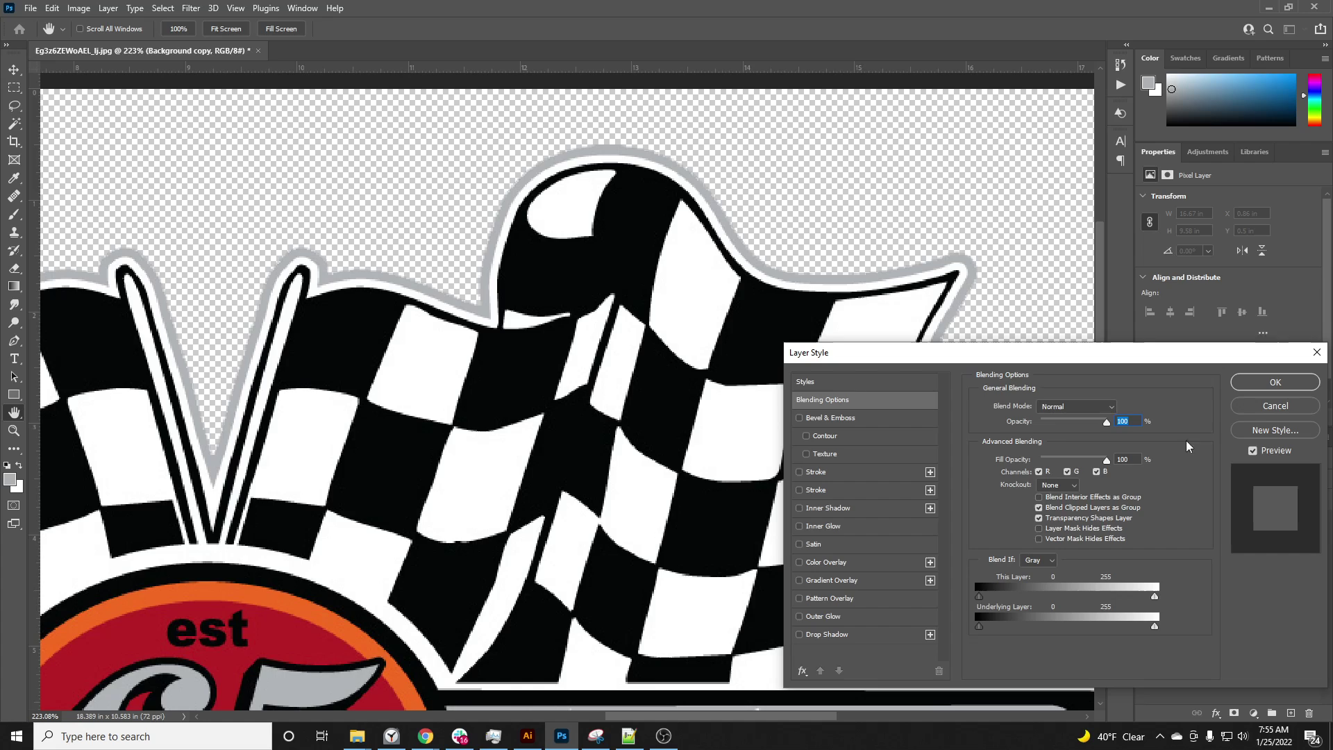
pyautogui.click(798, 472)
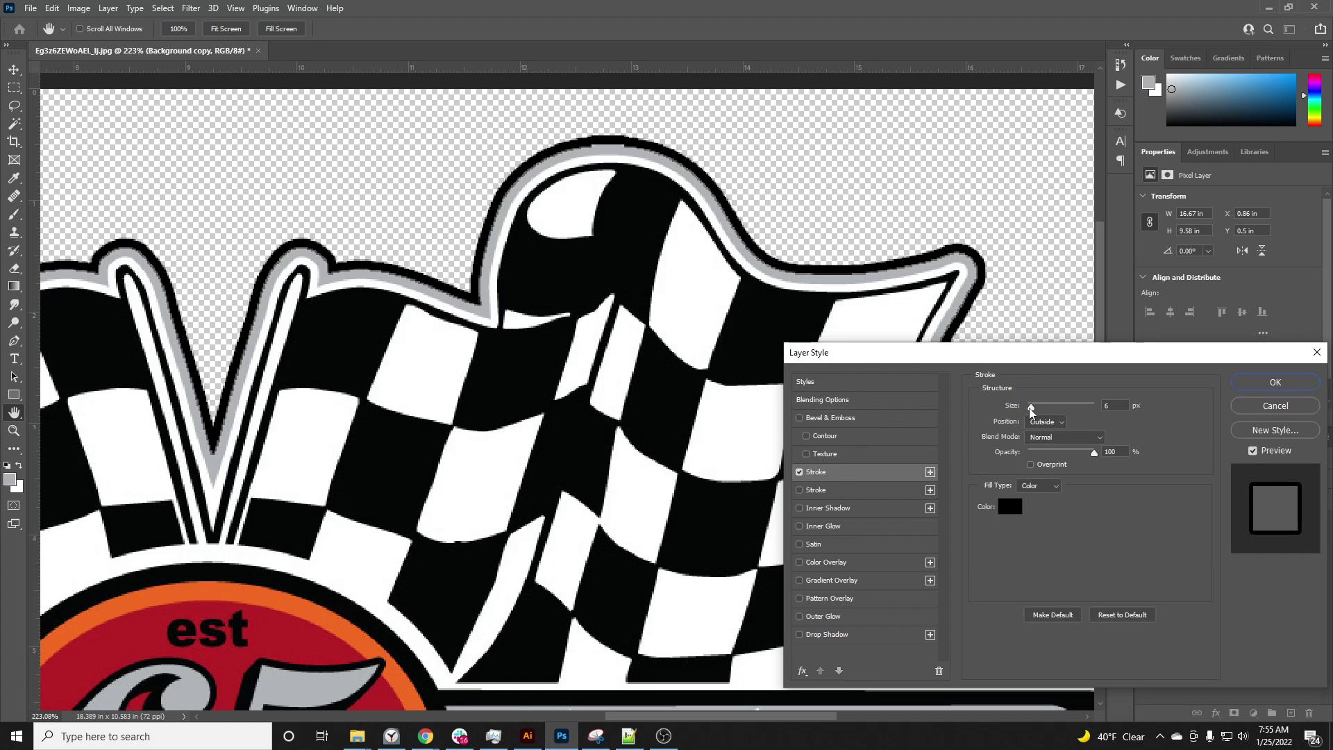
pyautogui.moveTo(1030, 408); pyautogui.dragTo(1038, 408)
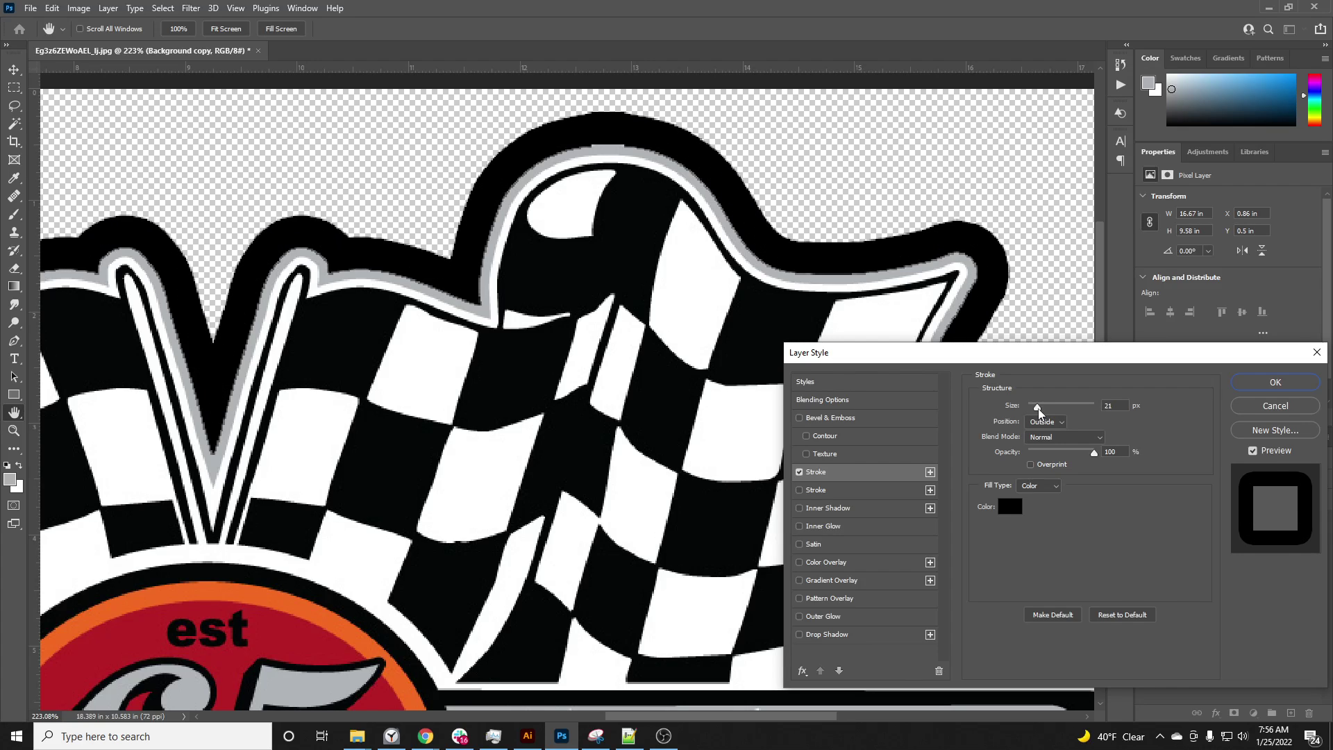
pyautogui.click(1010, 508)
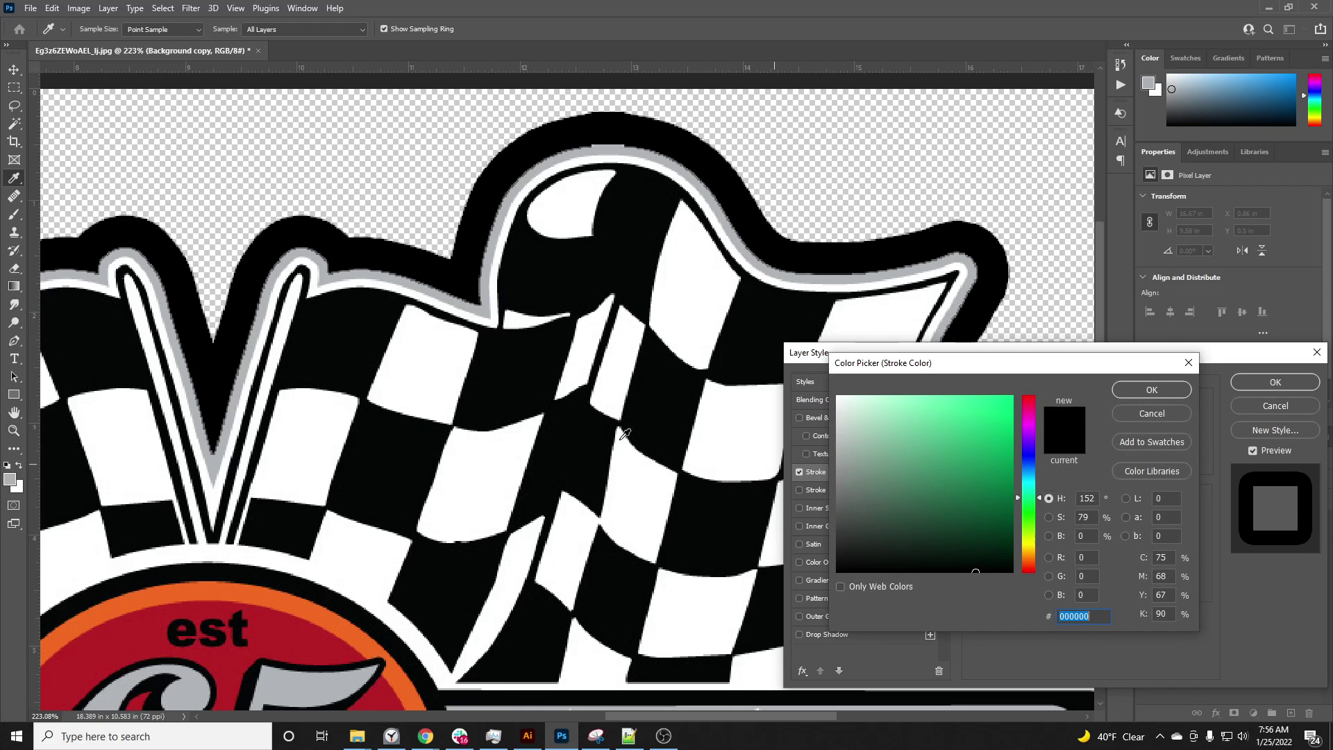
pyautogui.click(494, 305)
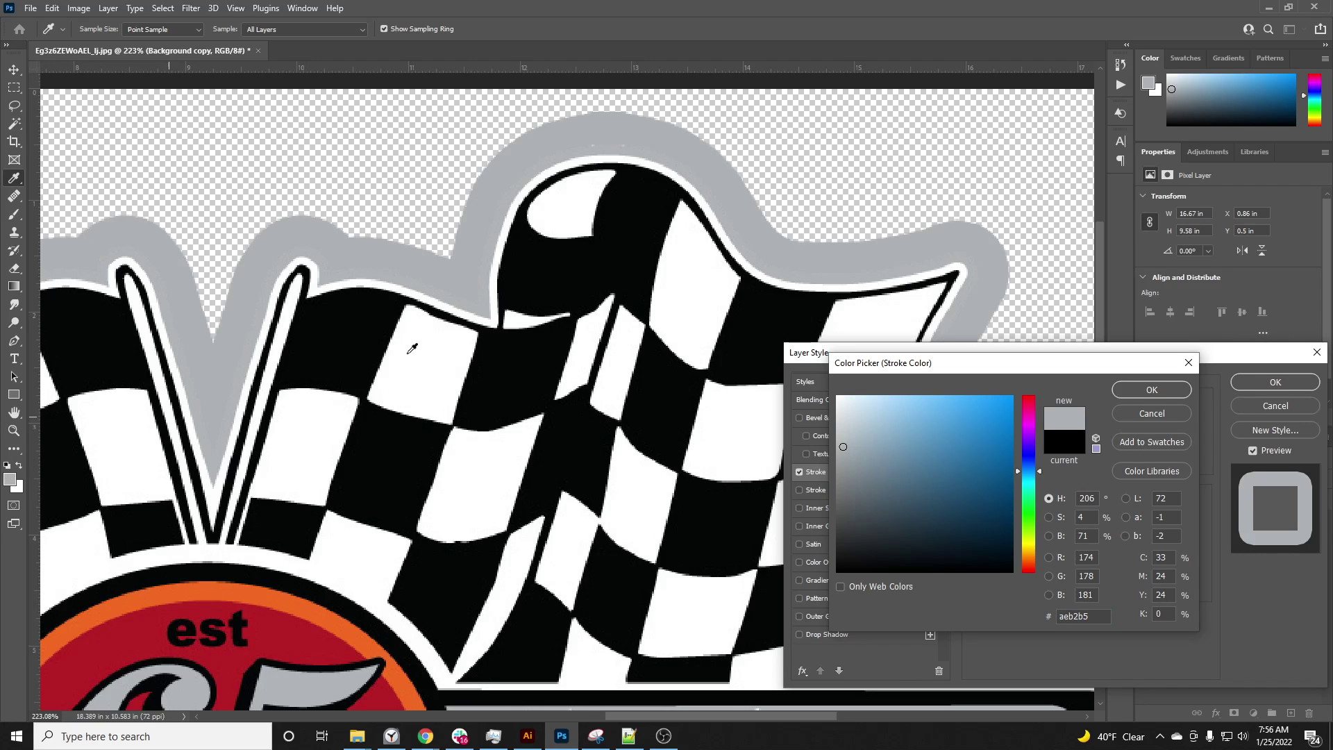
pyautogui.click(1139, 391)
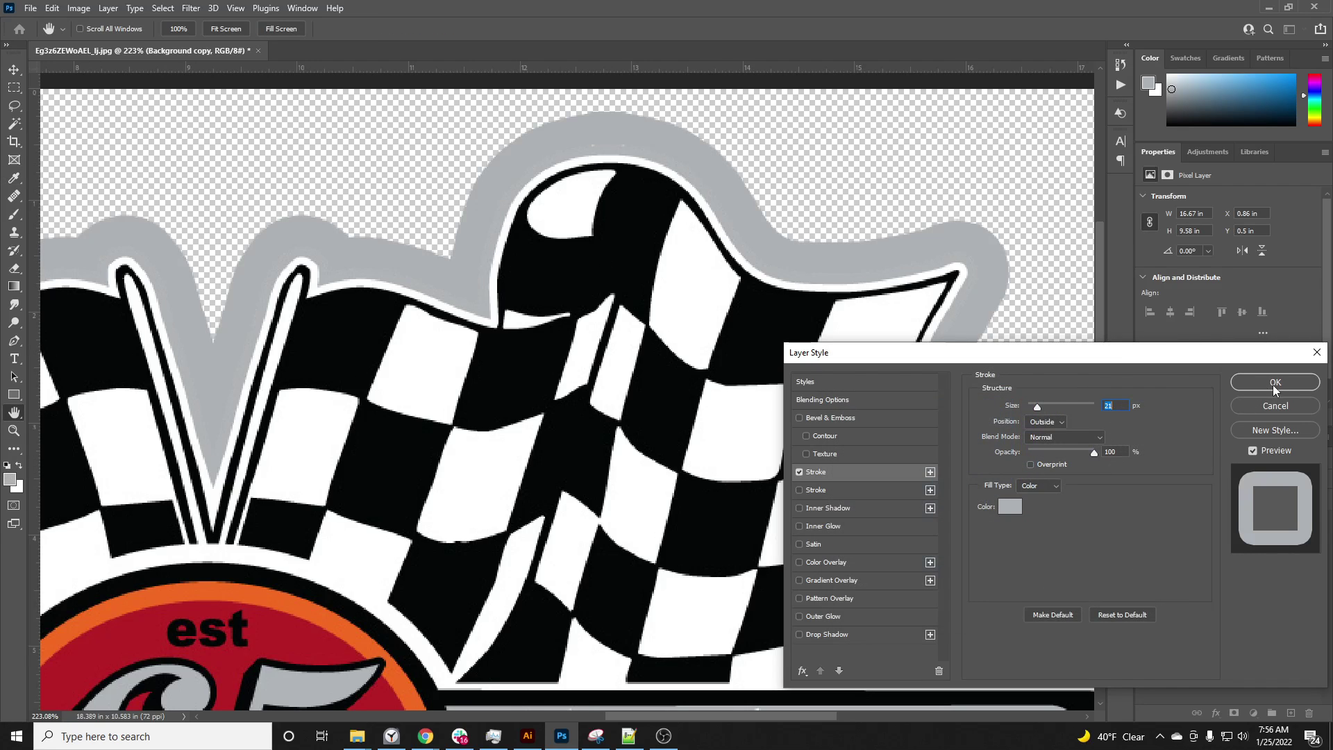
pyautogui.click(1272, 383)
pyautogui.scroll(-6, 901, 372)
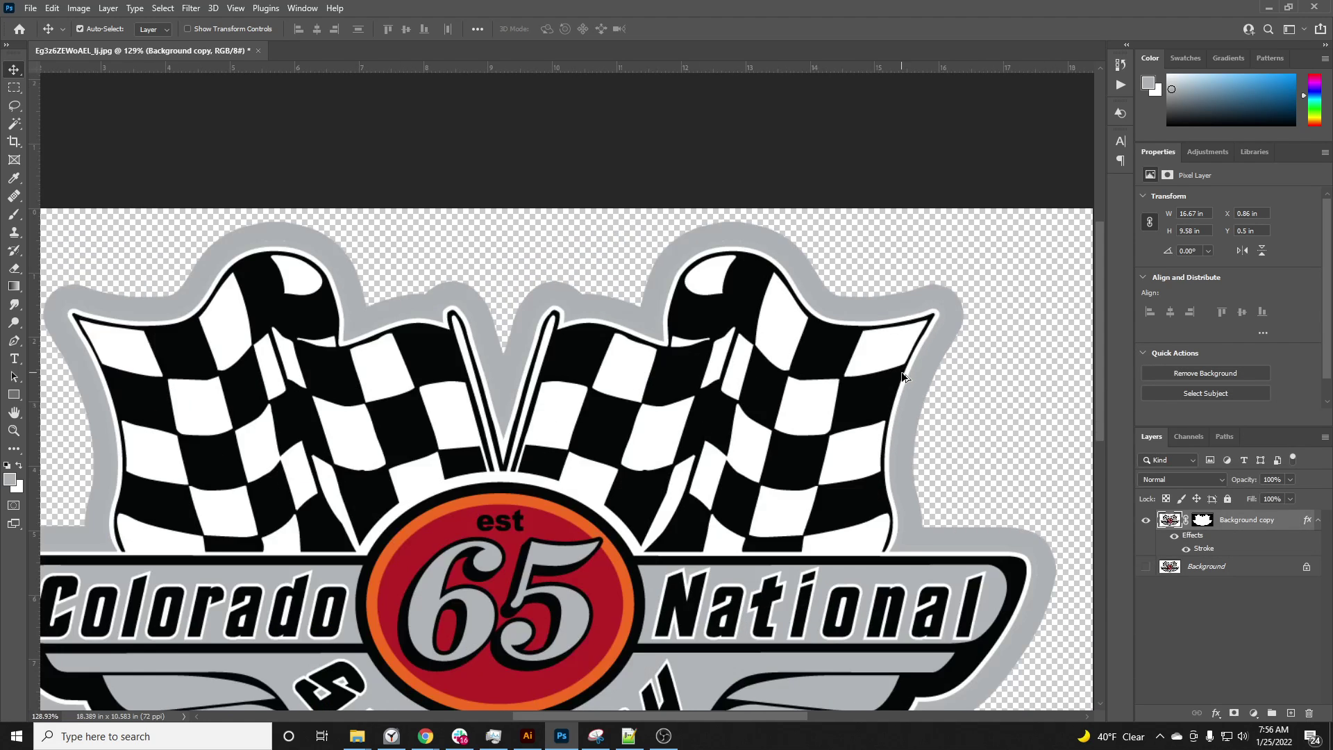
# Switch to Chrome to check the original logo image, and return to the outlined logo in Photoshop.
pyautogui.scroll(1, 912, 383)
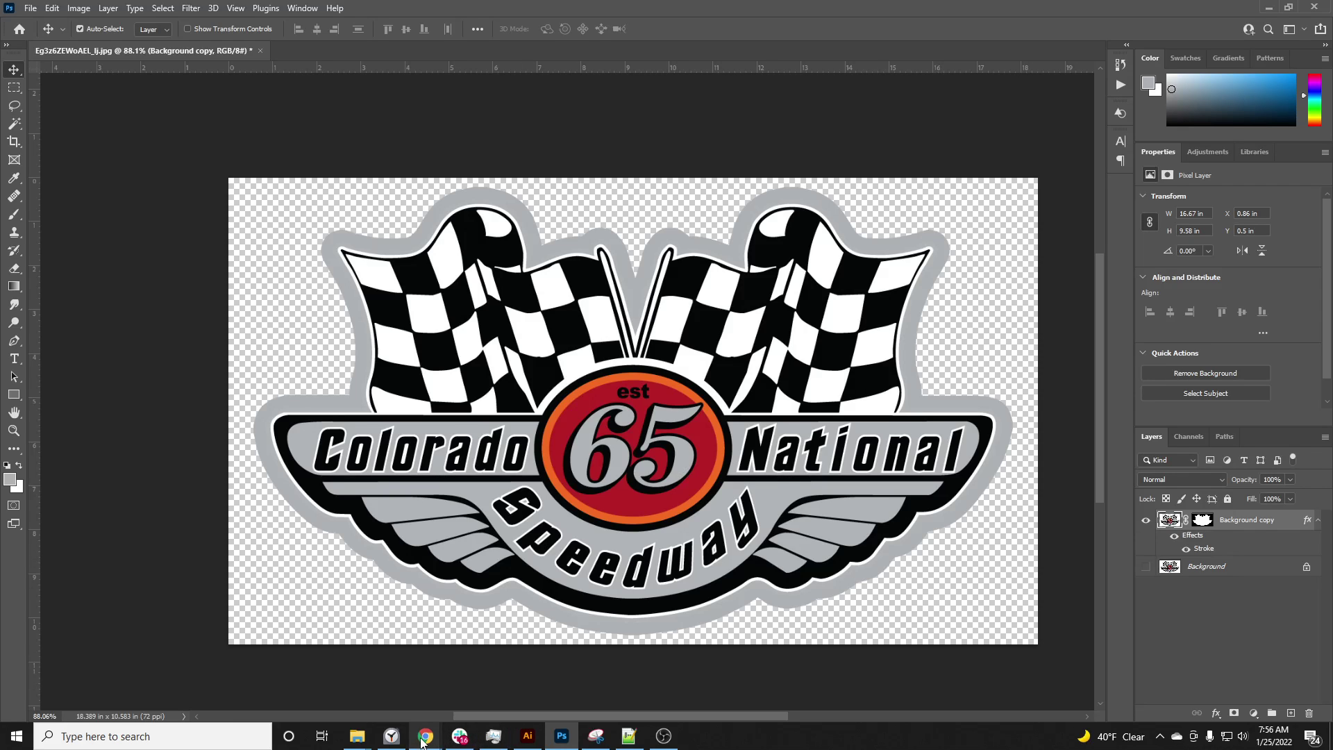
pyautogui.moveTo(426, 735)
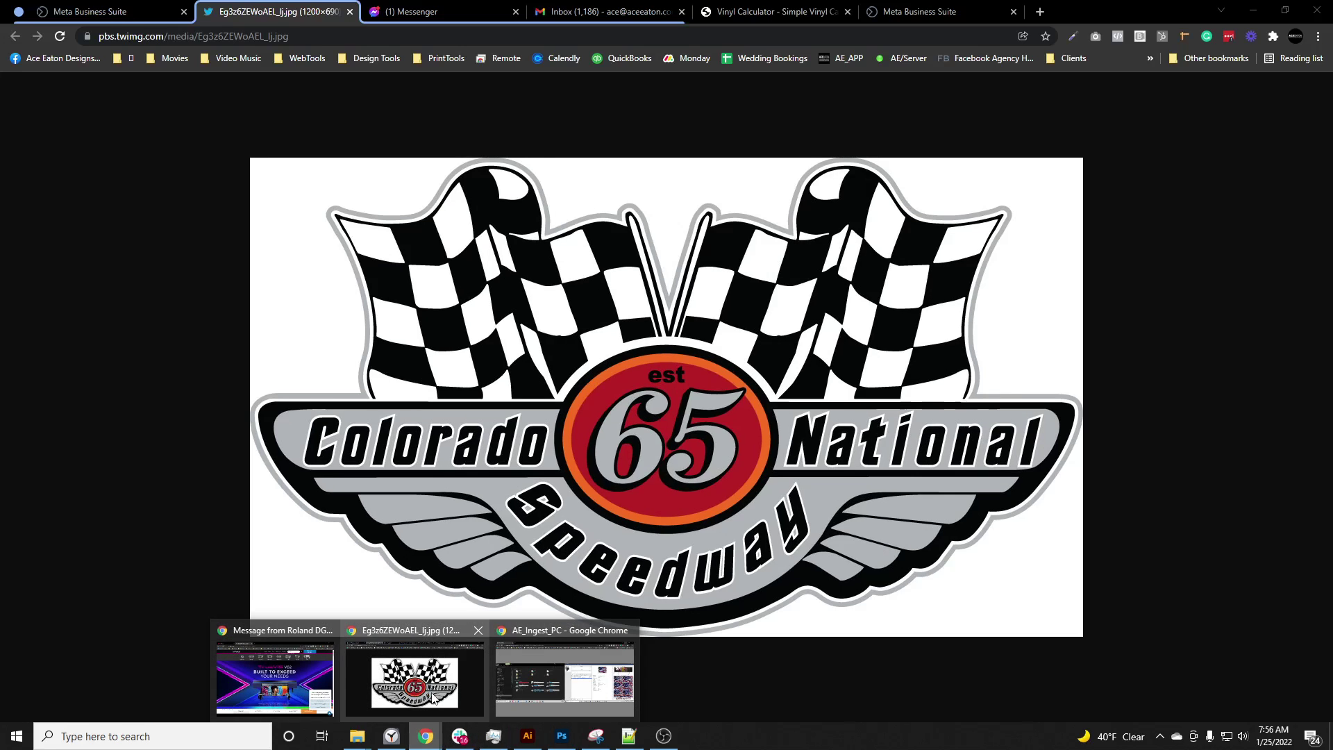
pyautogui.click(414, 677)
pyautogui.moveTo(1098, 9); pyautogui.dragTo(1119, 56)
pyautogui.hotkey('alt', 'Tab')
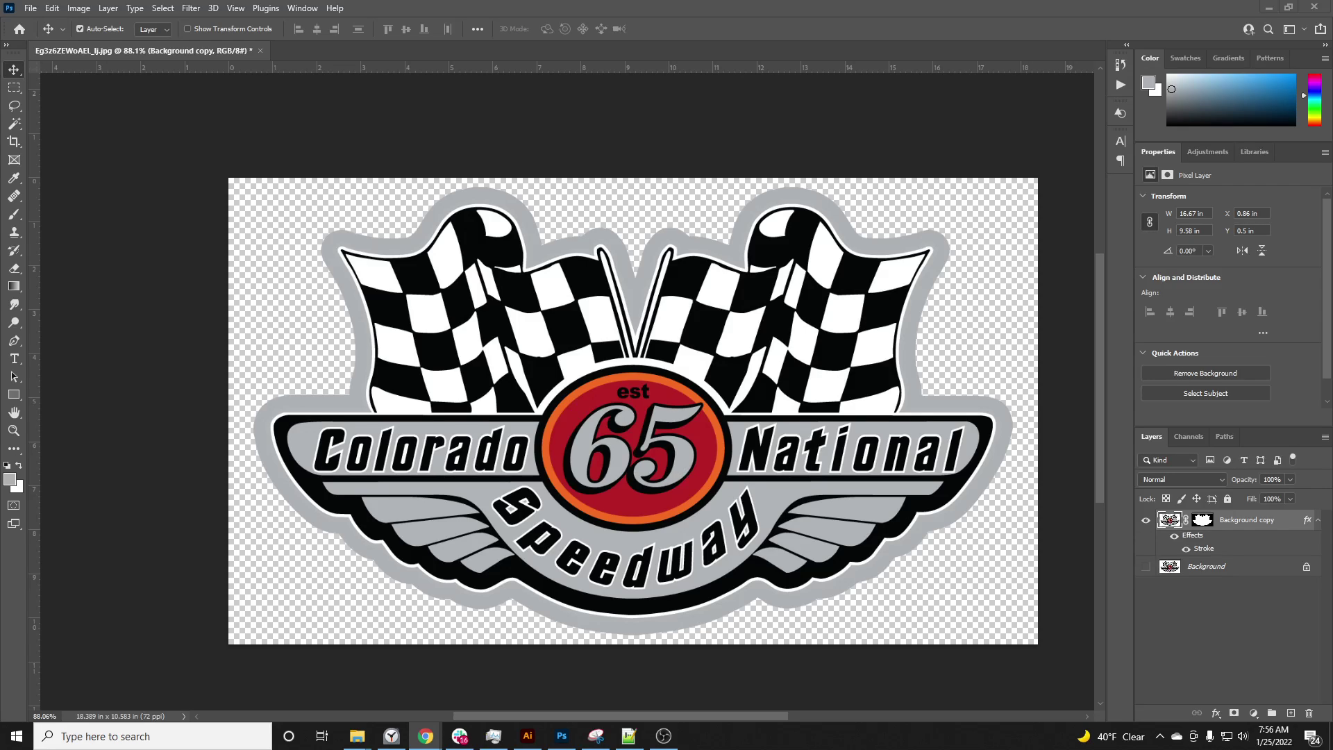
pyautogui.click(975, 290)
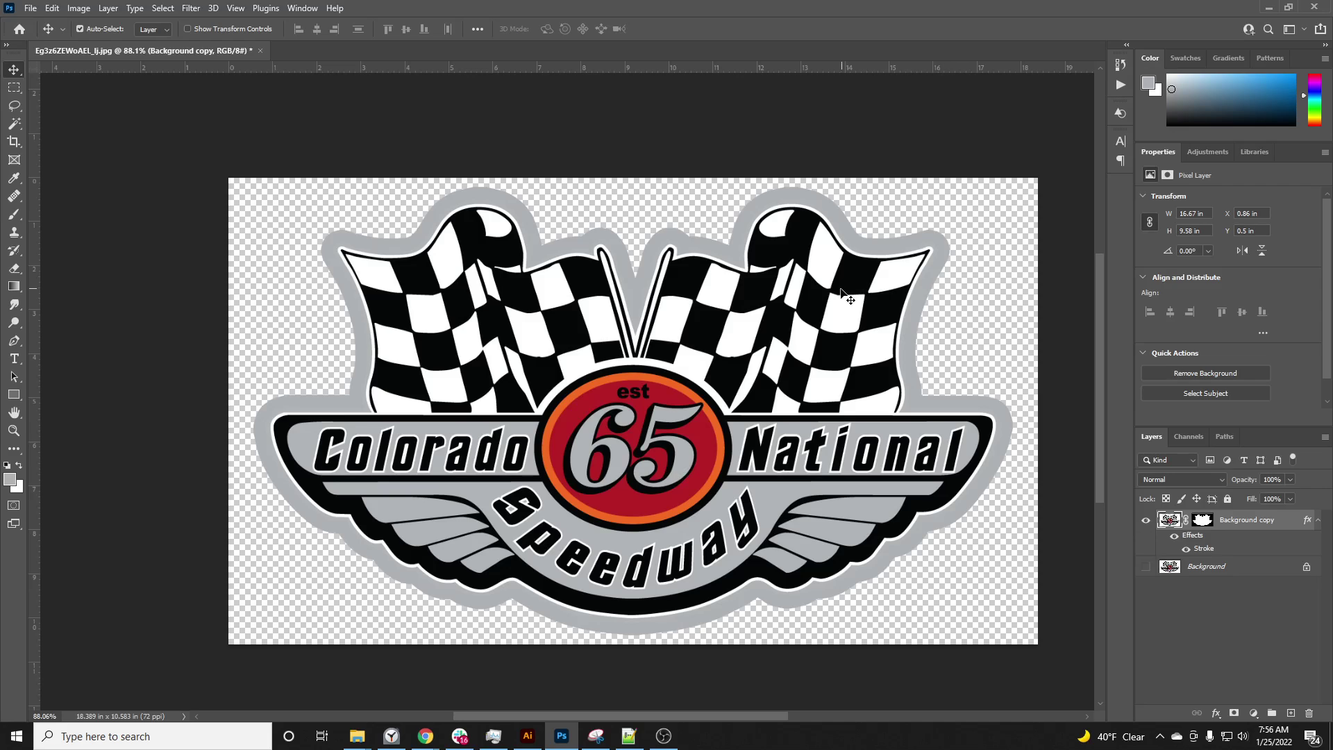
# Try to scale the Background copy layer proportionally to 1.5 in high with its Stroke effect still on.
pyautogui.hotkey('ctrl', 't')
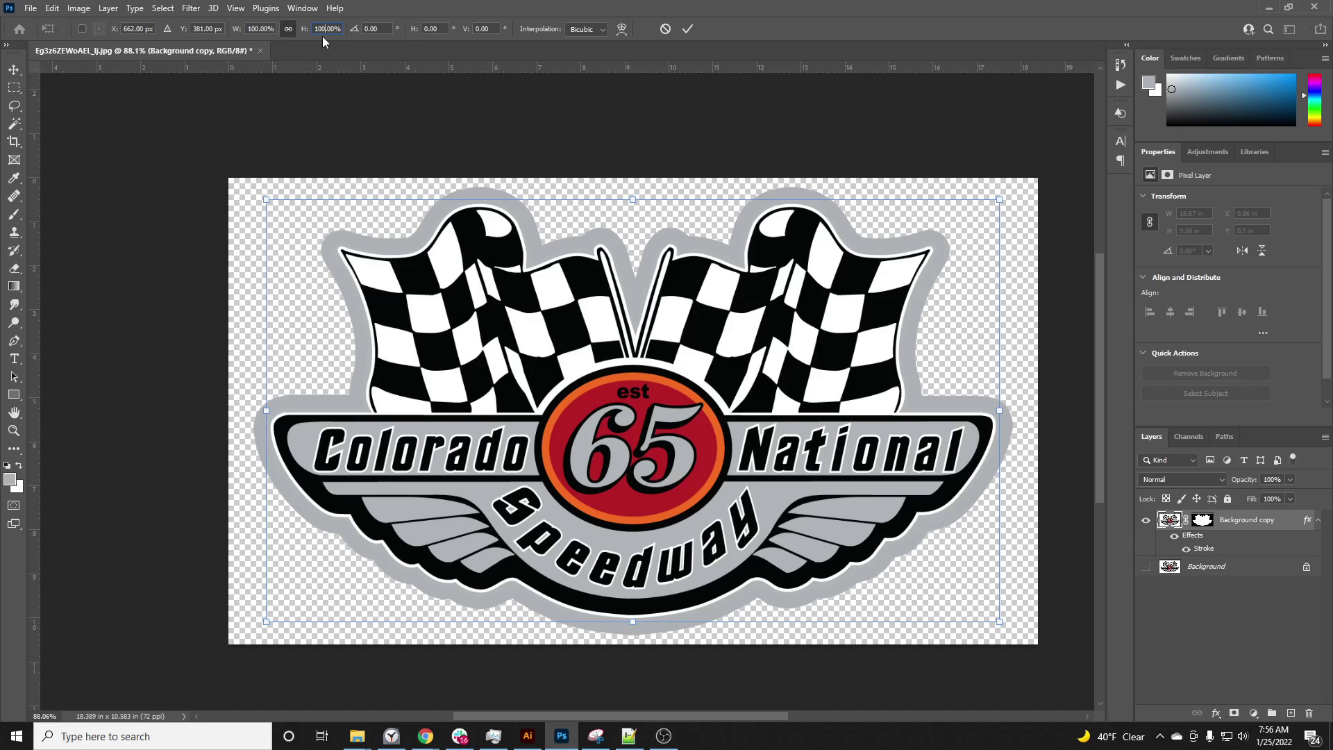
pyautogui.write('1.5in')
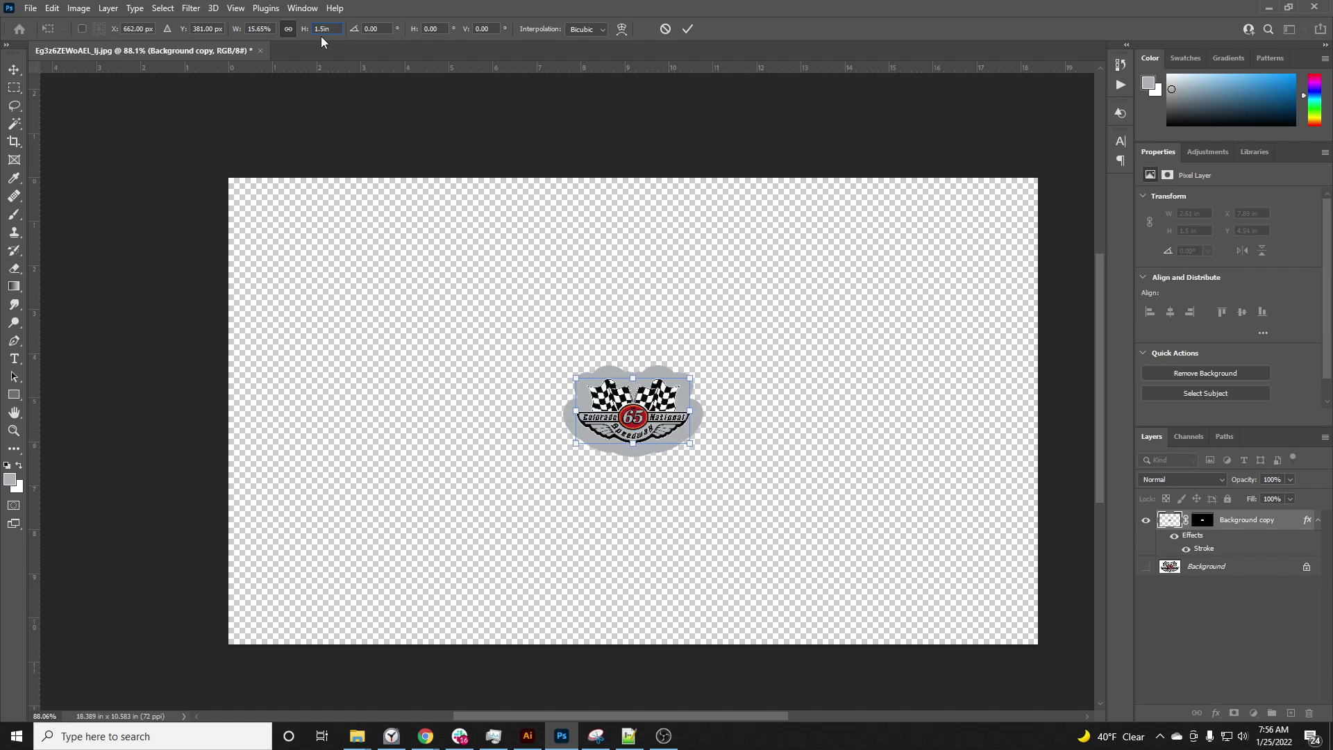
pyautogui.press('Return')
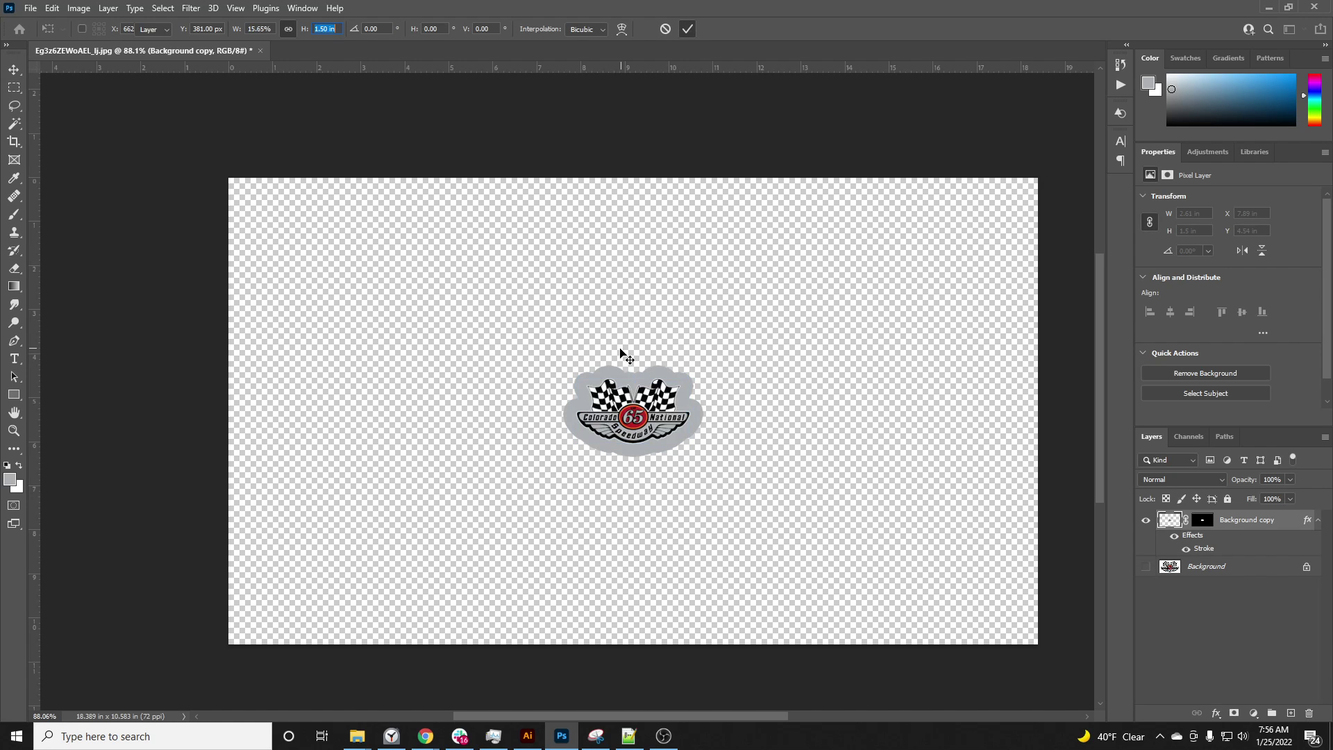
pyautogui.press('Return')
pyautogui.scroll(6, 627, 468)
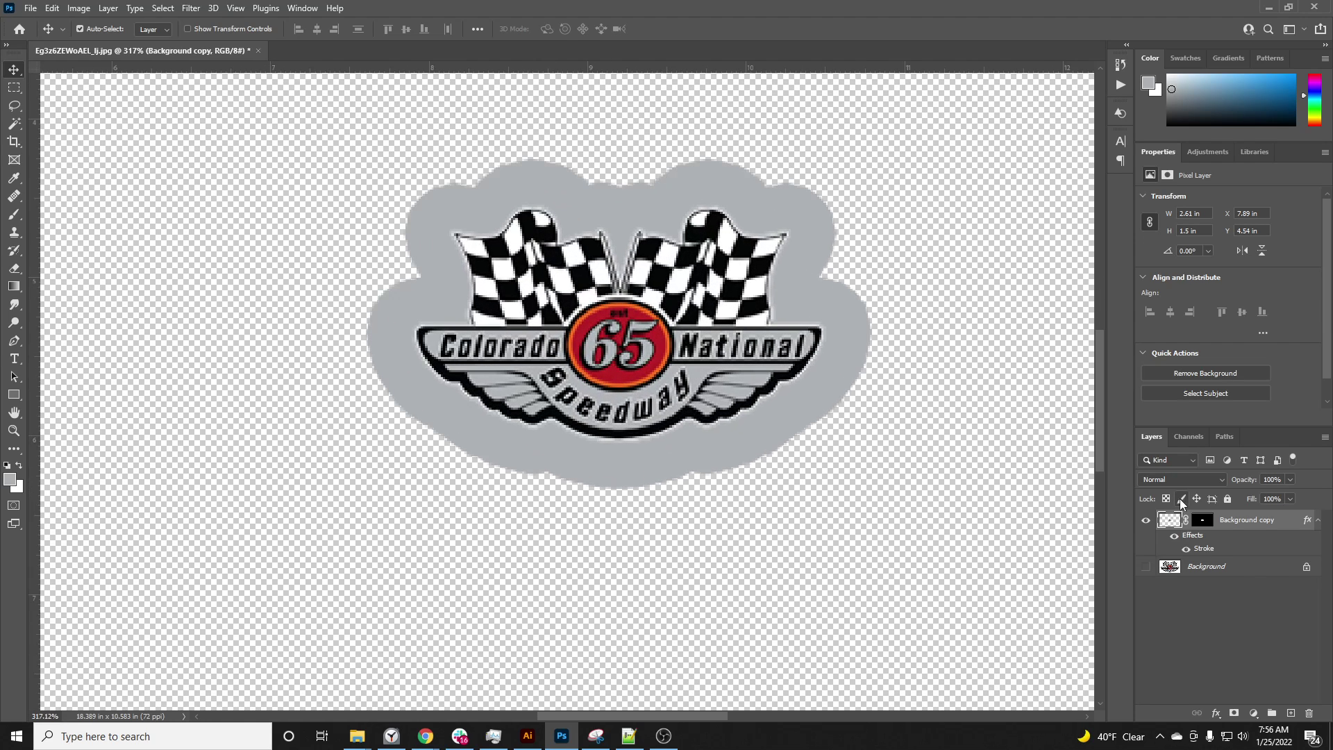
pyautogui.doubleClick(1207, 553)
pyautogui.click(1274, 382)
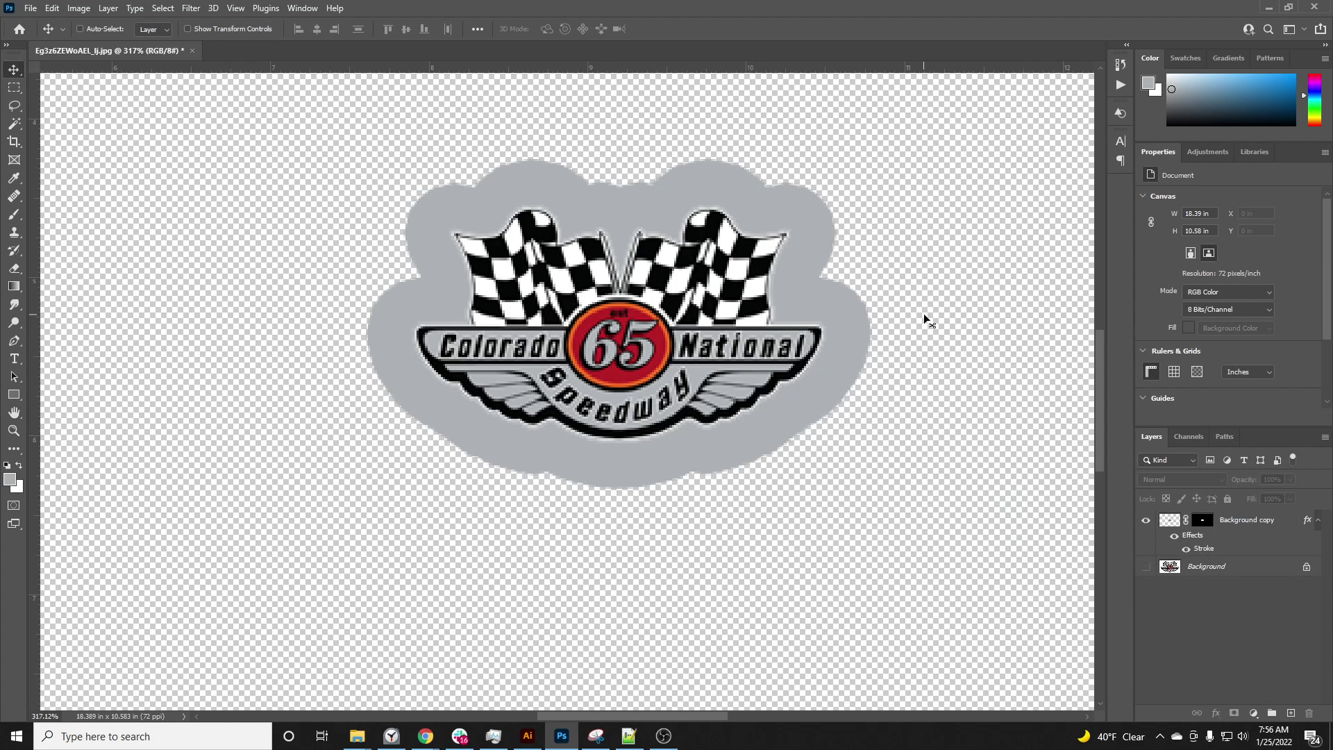
pyautogui.scroll(-5, 924, 314)
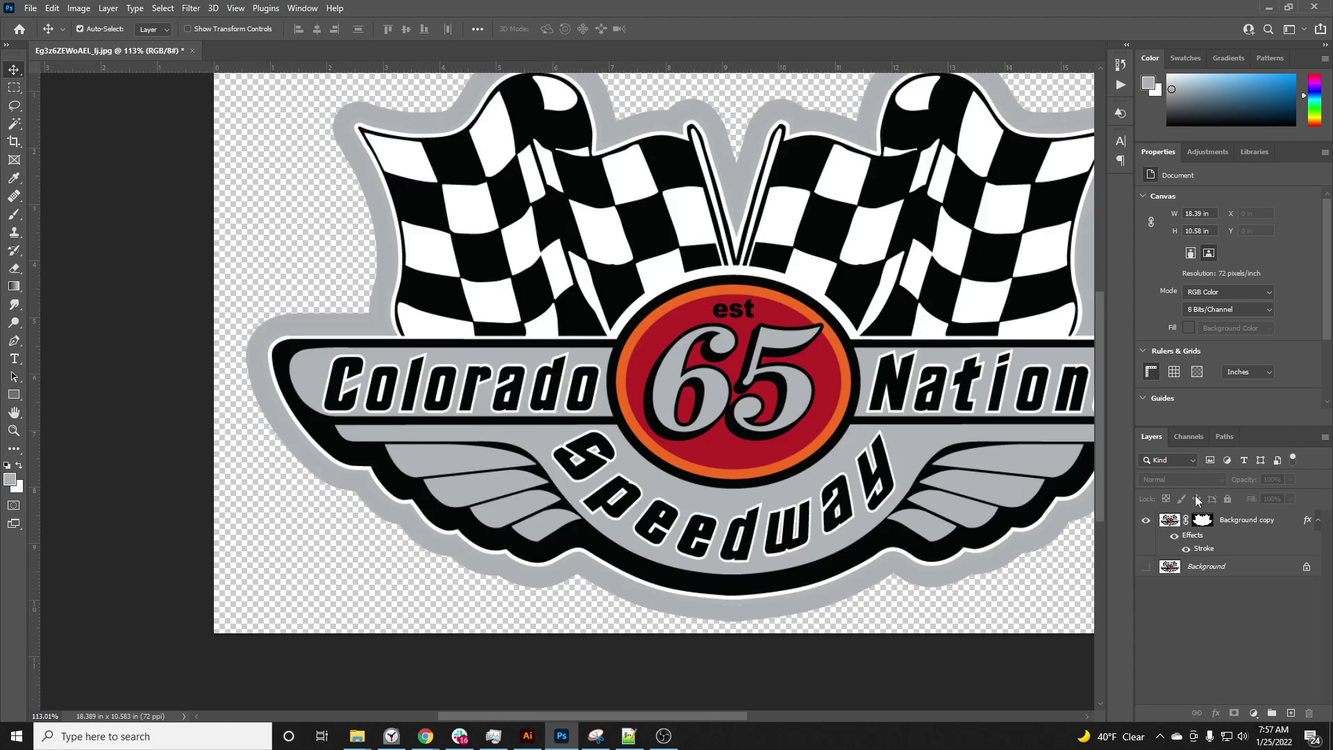
# Hide the Background copy layer's effects and convert the layer to a smart object.
pyautogui.click(1205, 552)
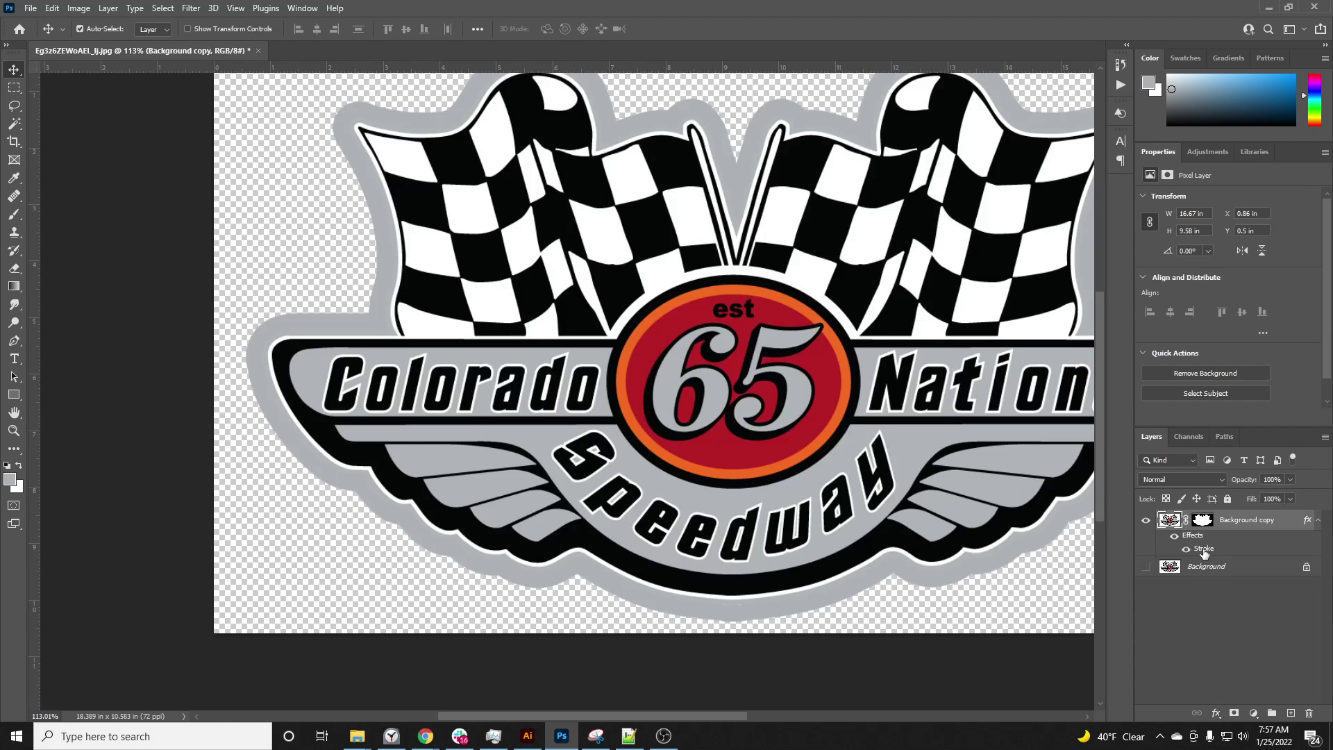
pyautogui.click(1174, 537)
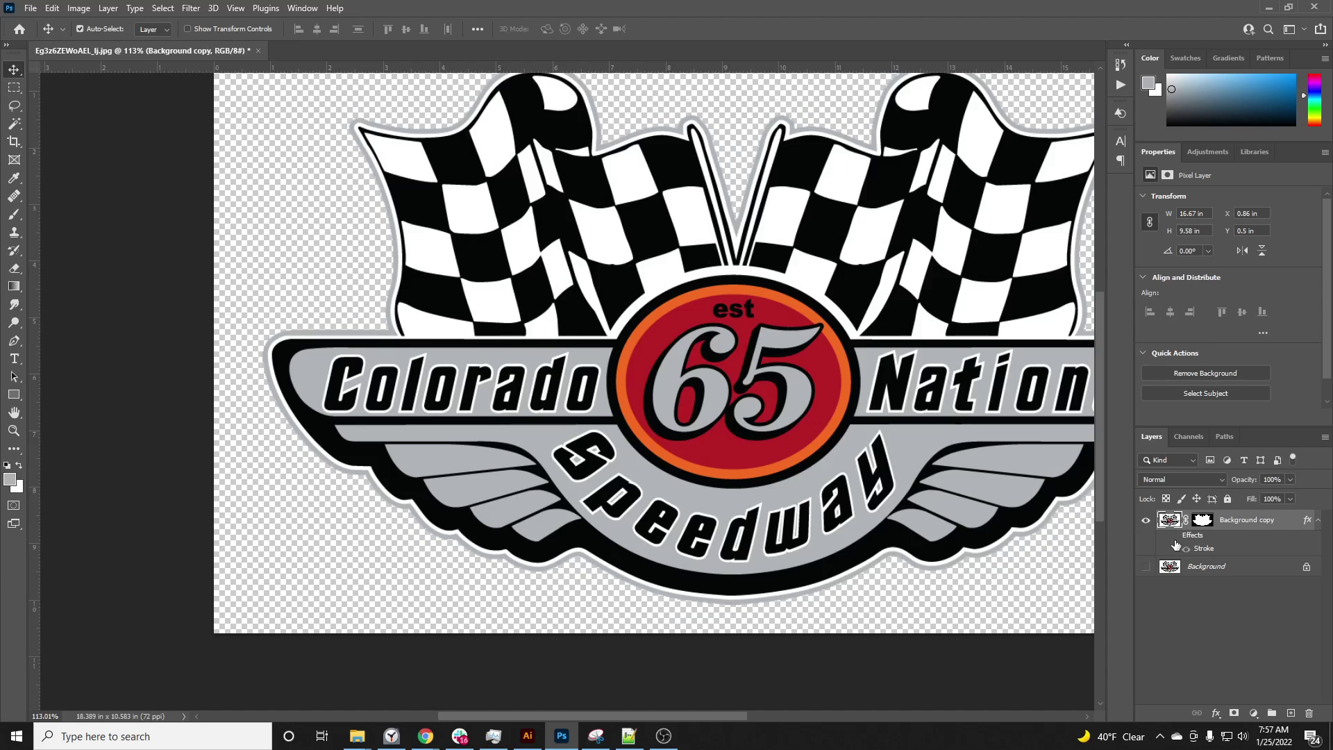
pyautogui.rightClick(1288, 522)
pyautogui.click(1191, 326)
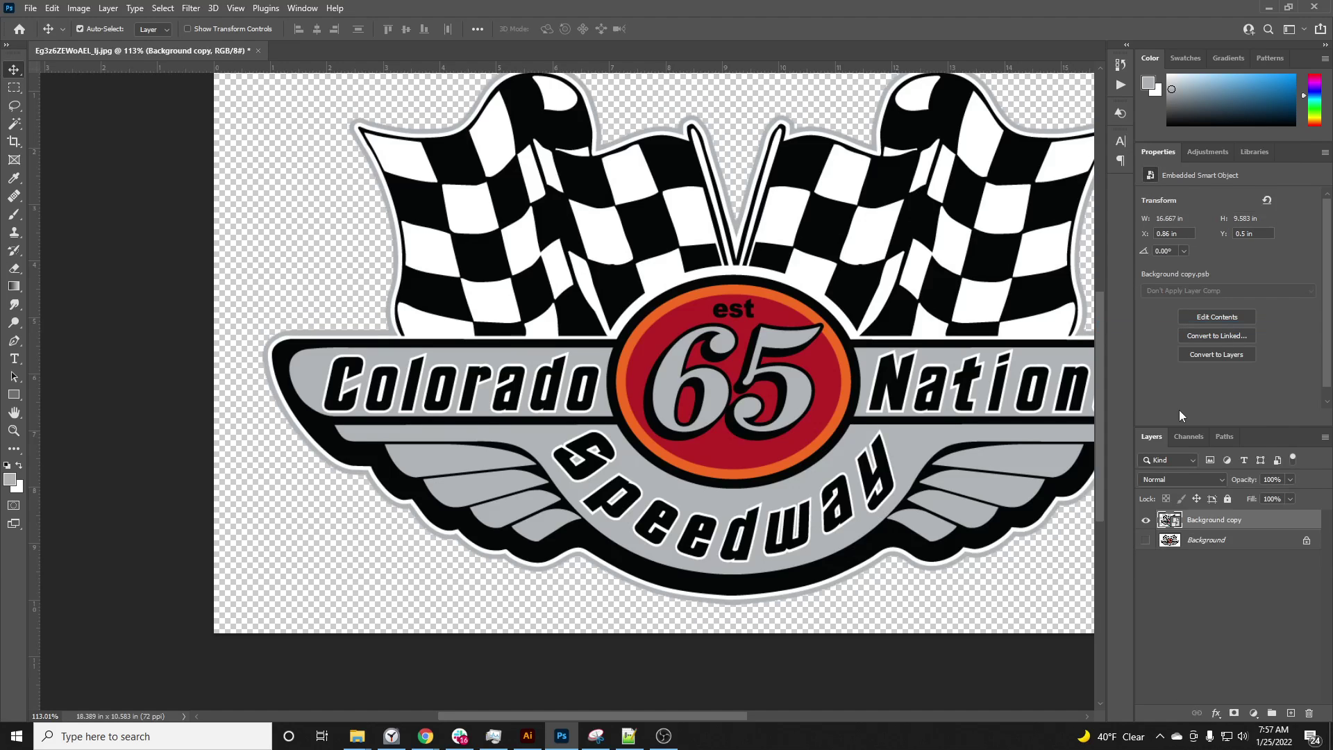
# Try to scale the Background copy smart object proportionally to 2 in high and inspect its sharpness.
pyautogui.hotkey('ctrl', 't')
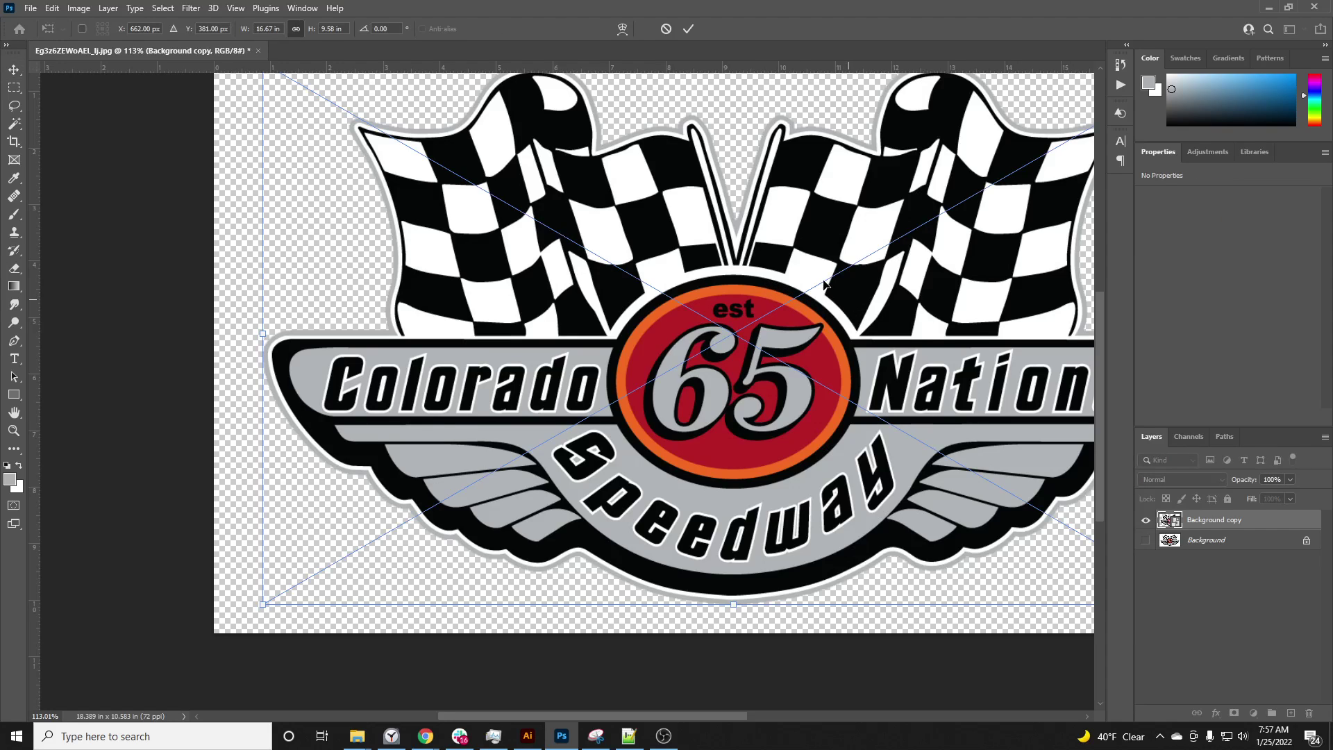
pyautogui.click(335, 26)
pyautogui.write('2in')
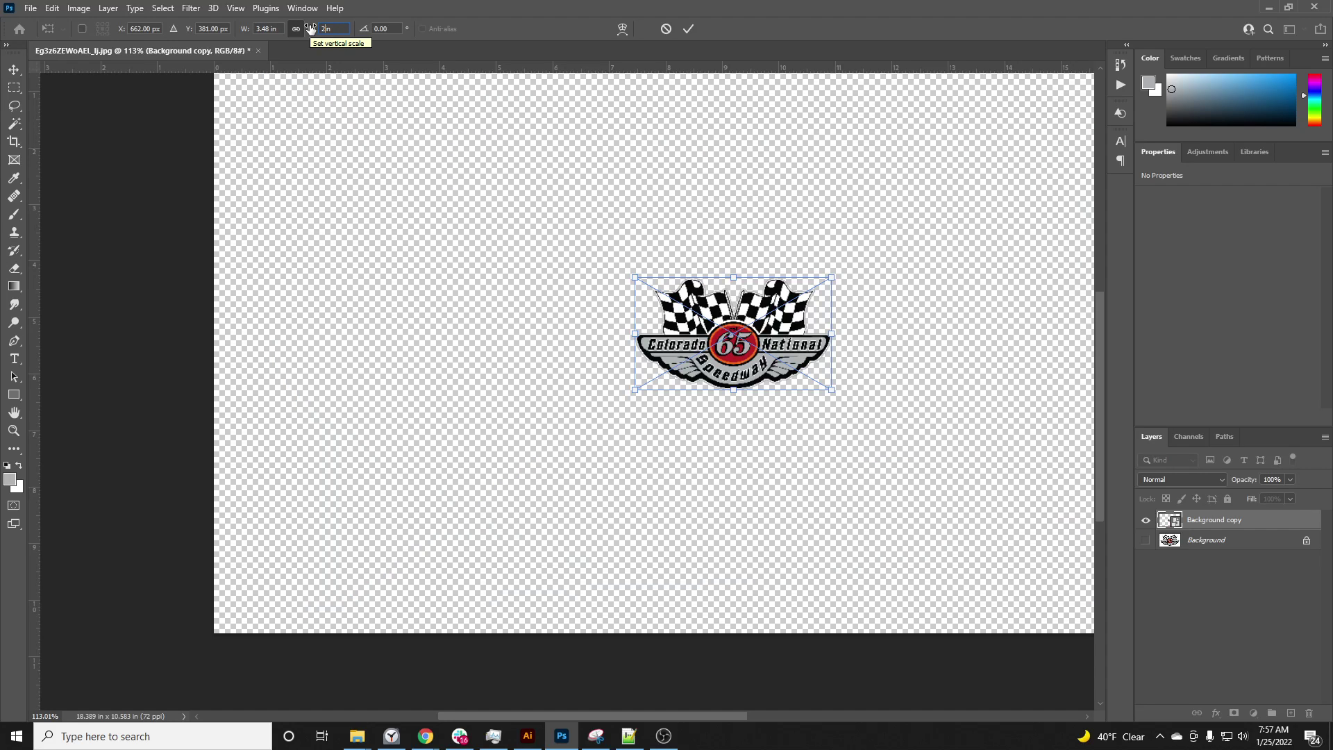
pyautogui.click(688, 28)
pyautogui.scroll(3, 746, 314)
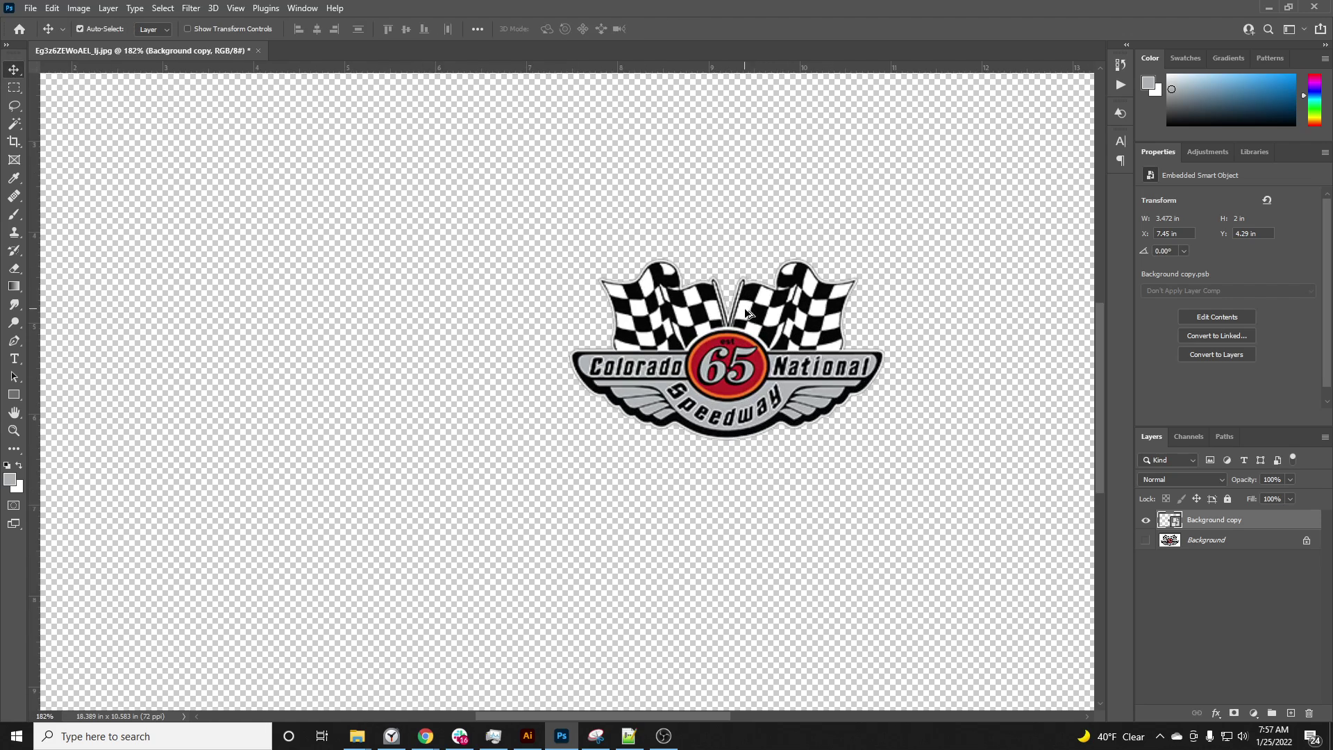
pyautogui.scroll(2, 749, 319)
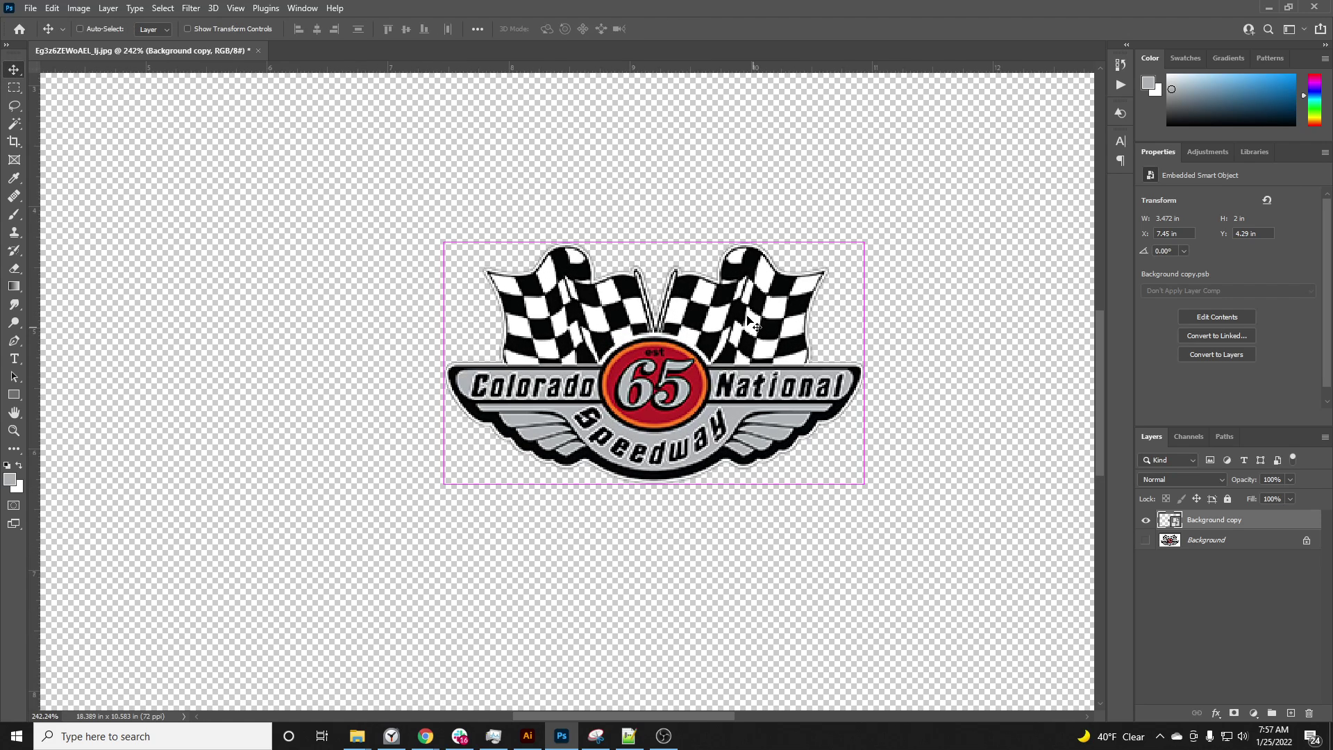
pyautogui.scroll(-2, 751, 323)
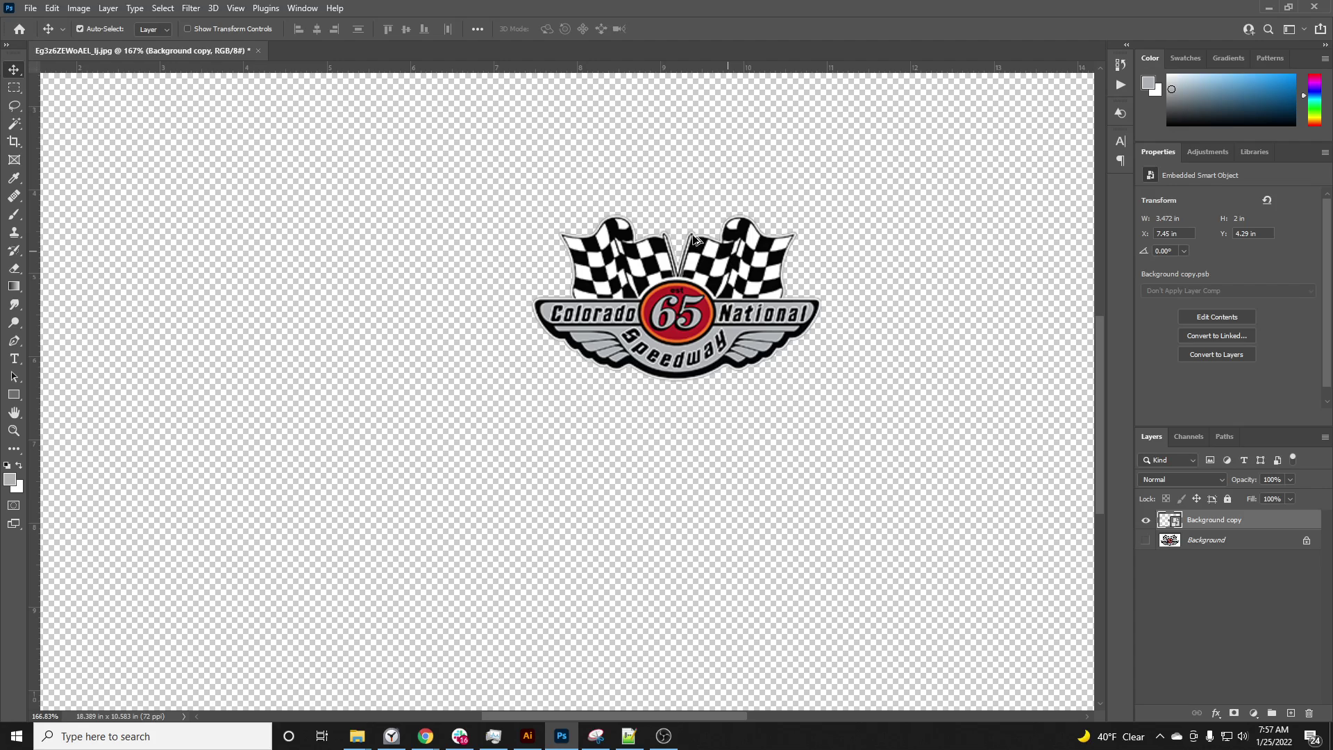
pyautogui.scroll(1, 695, 239)
pyautogui.scroll(-3, 695, 239)
pyautogui.hotkey('ctrl', 'z')
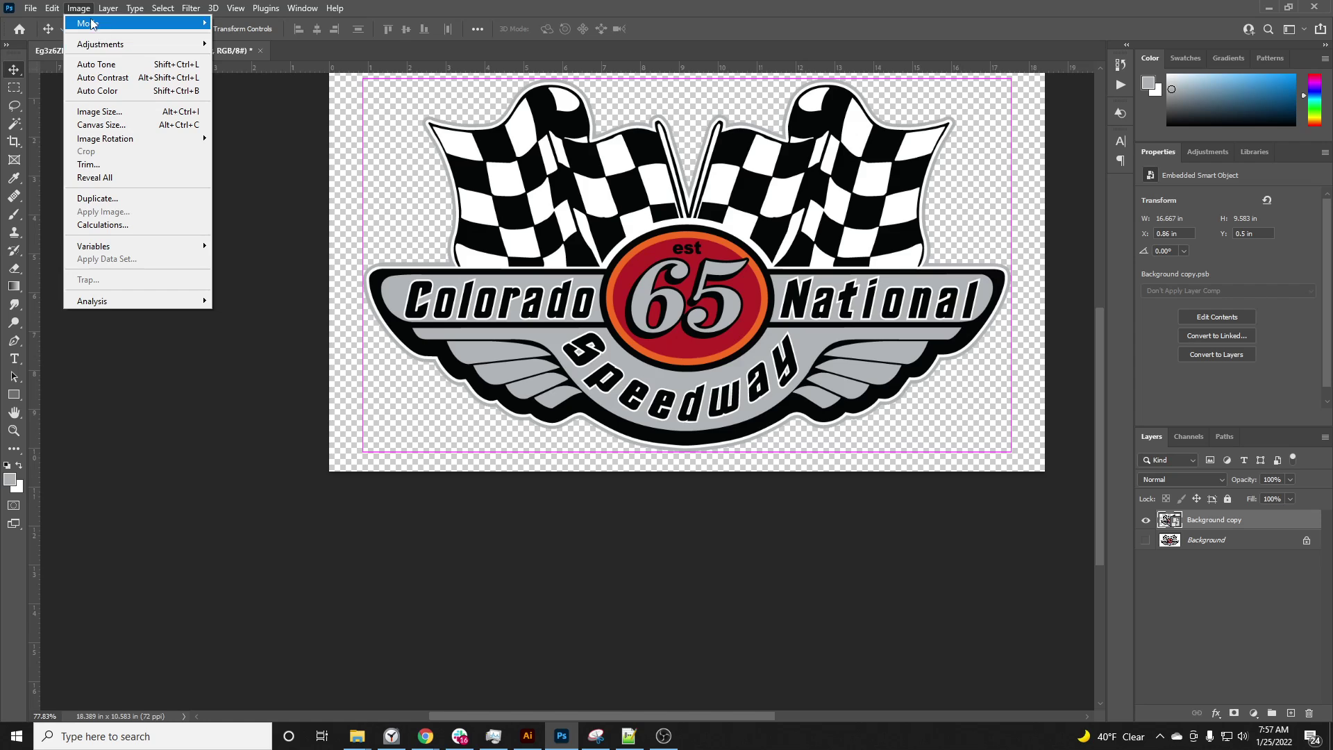
# Check the logo file's image size and create a 12 x 12 in RGB document at 300 ppi with a white background.
pyautogui.click(118, 111)
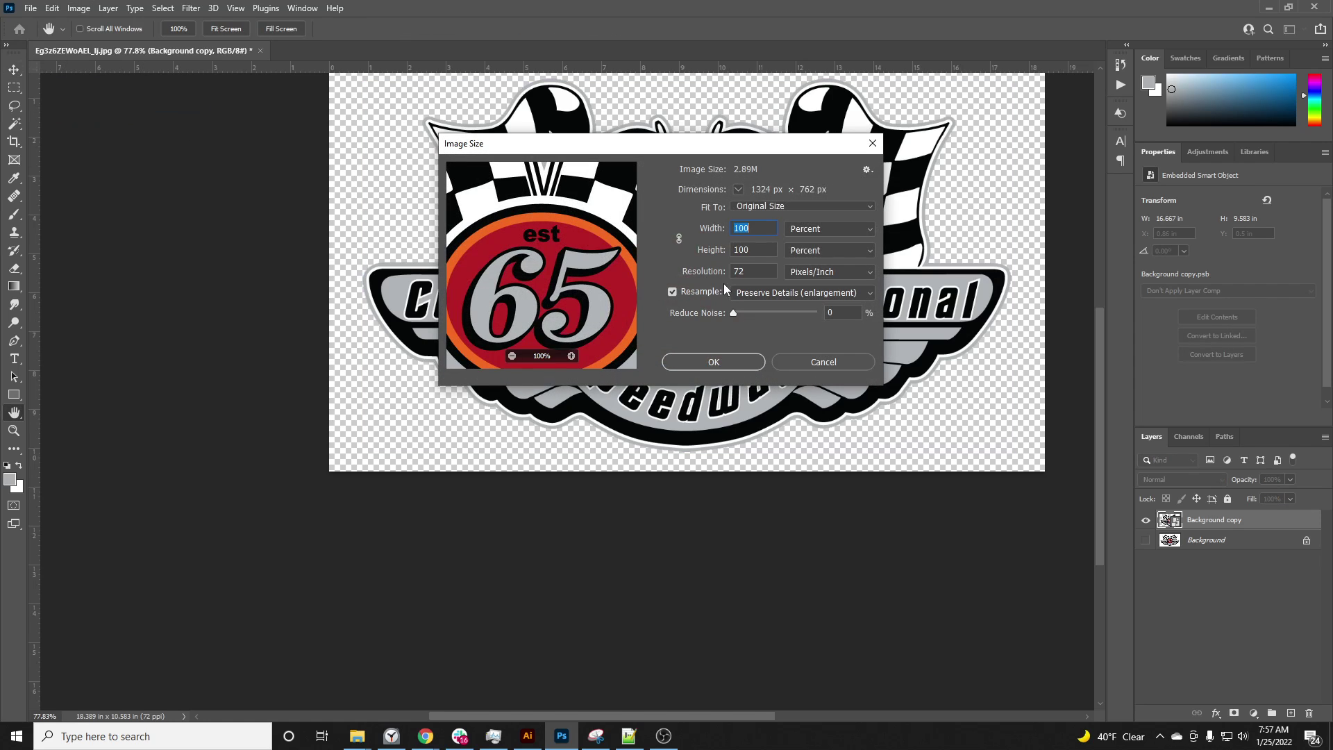
pyautogui.click(814, 359)
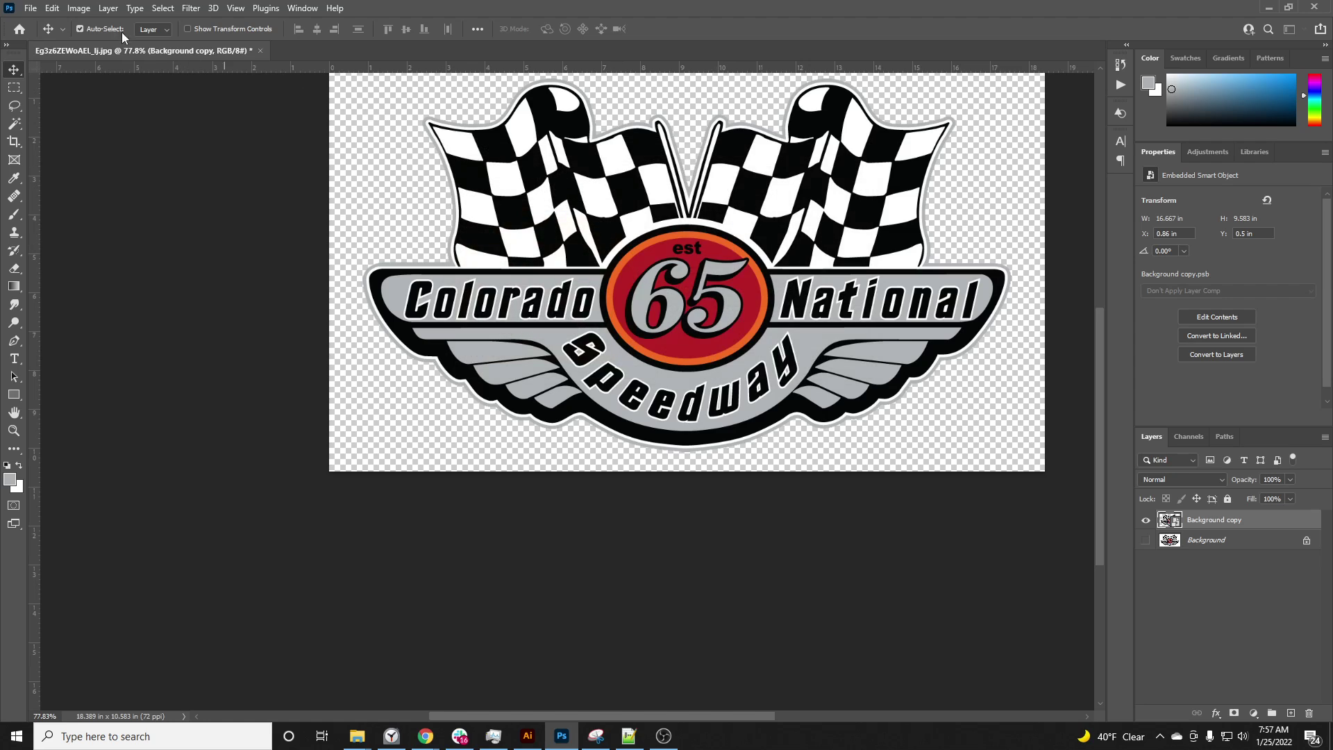
pyautogui.click(30, 9)
pyautogui.click(41, 22)
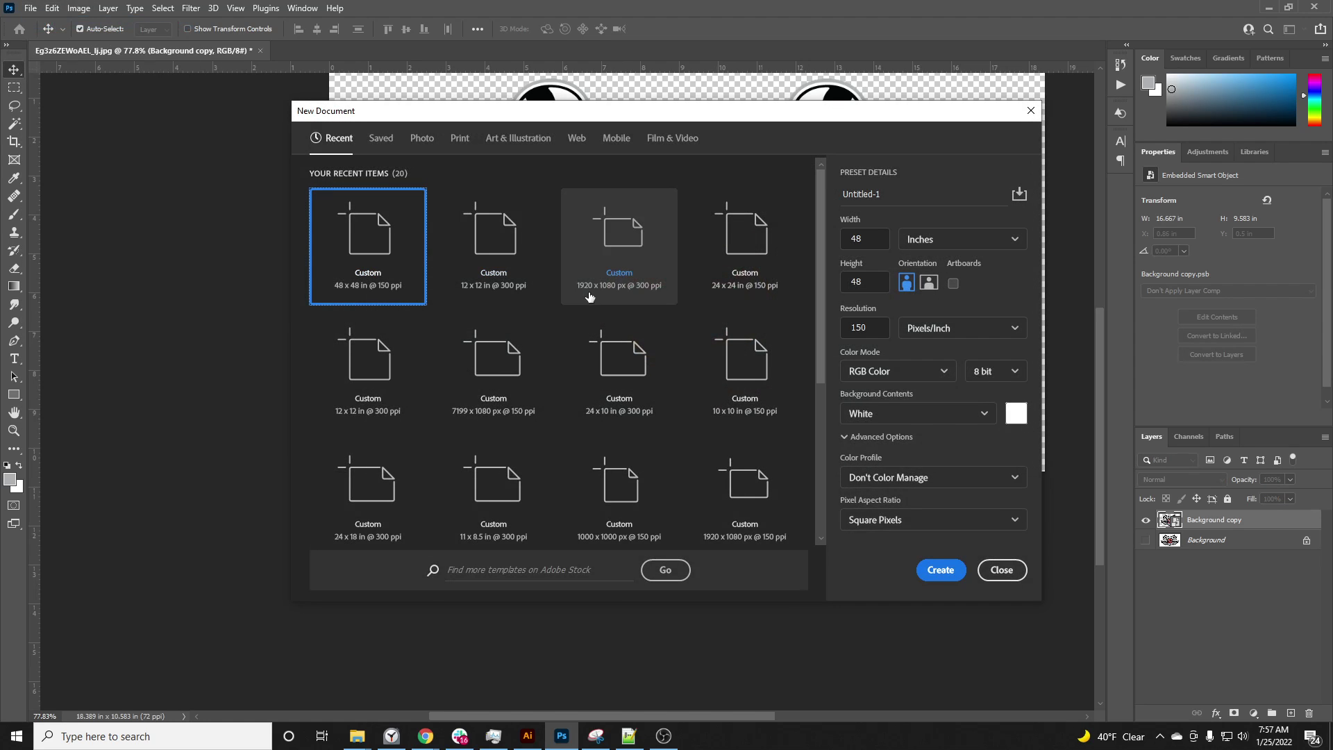
pyautogui.click(538, 278)
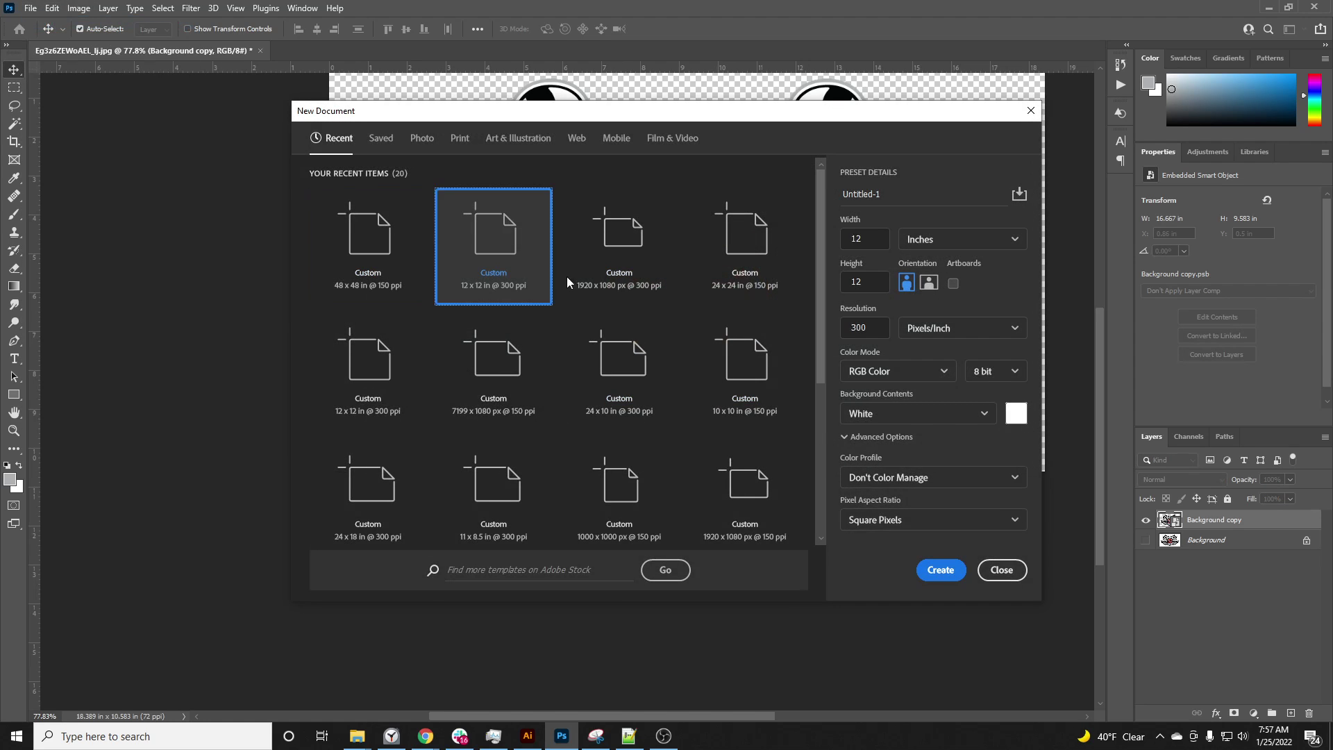
pyautogui.click(940, 570)
# Copy the logo smart object from the JPG file into the new 12 x 12 in document and check its transform size.
pyautogui.click(224, 50)
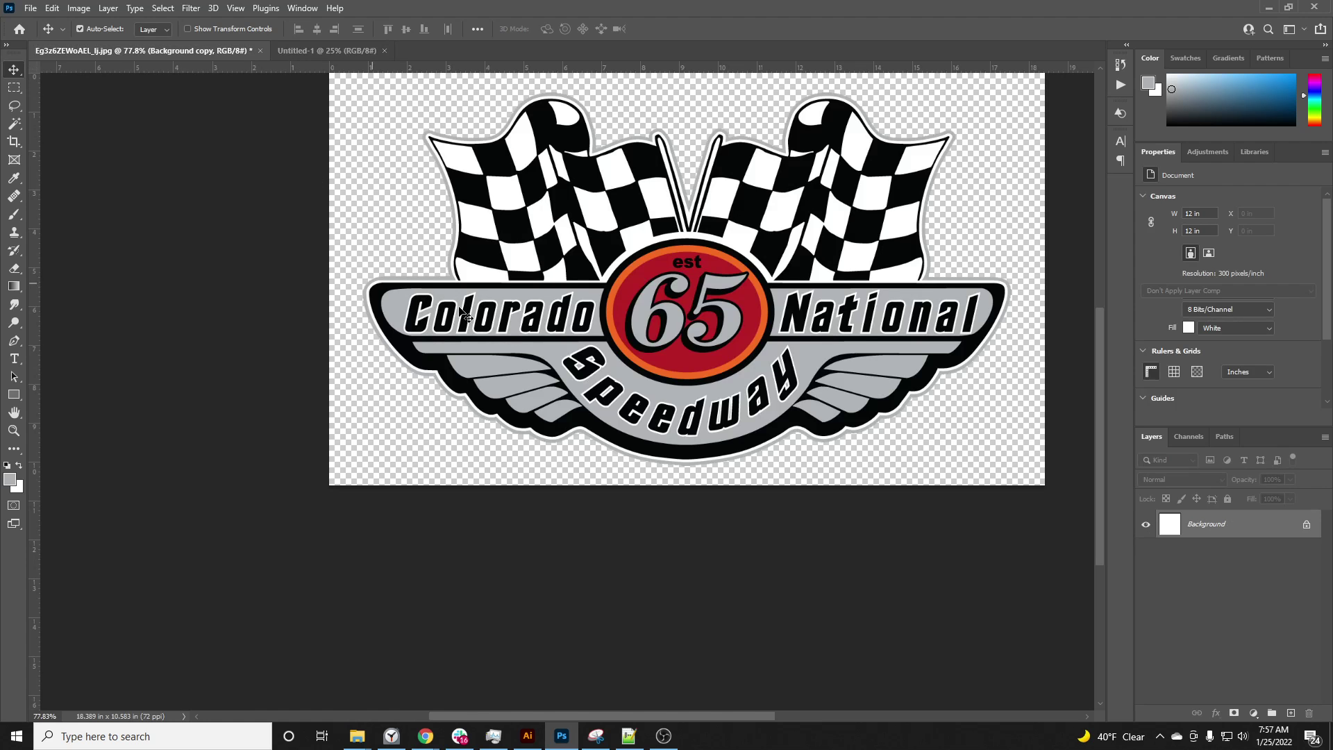
pyautogui.moveTo(492, 209); pyautogui.dragTo(627, 319)
pyautogui.scroll(5, 563, 277)
pyautogui.hotkey('ctrl', 't')
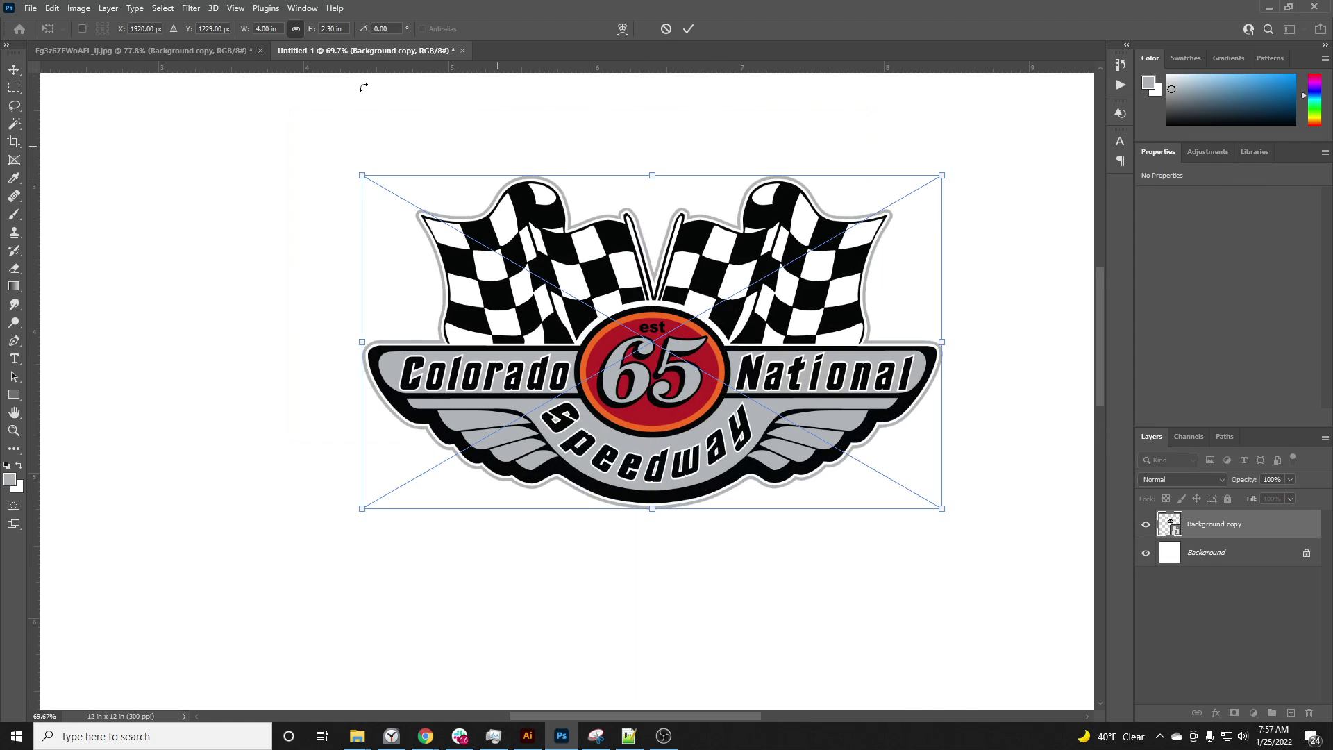
pyautogui.click(344, 28)
pyautogui.click(665, 29)
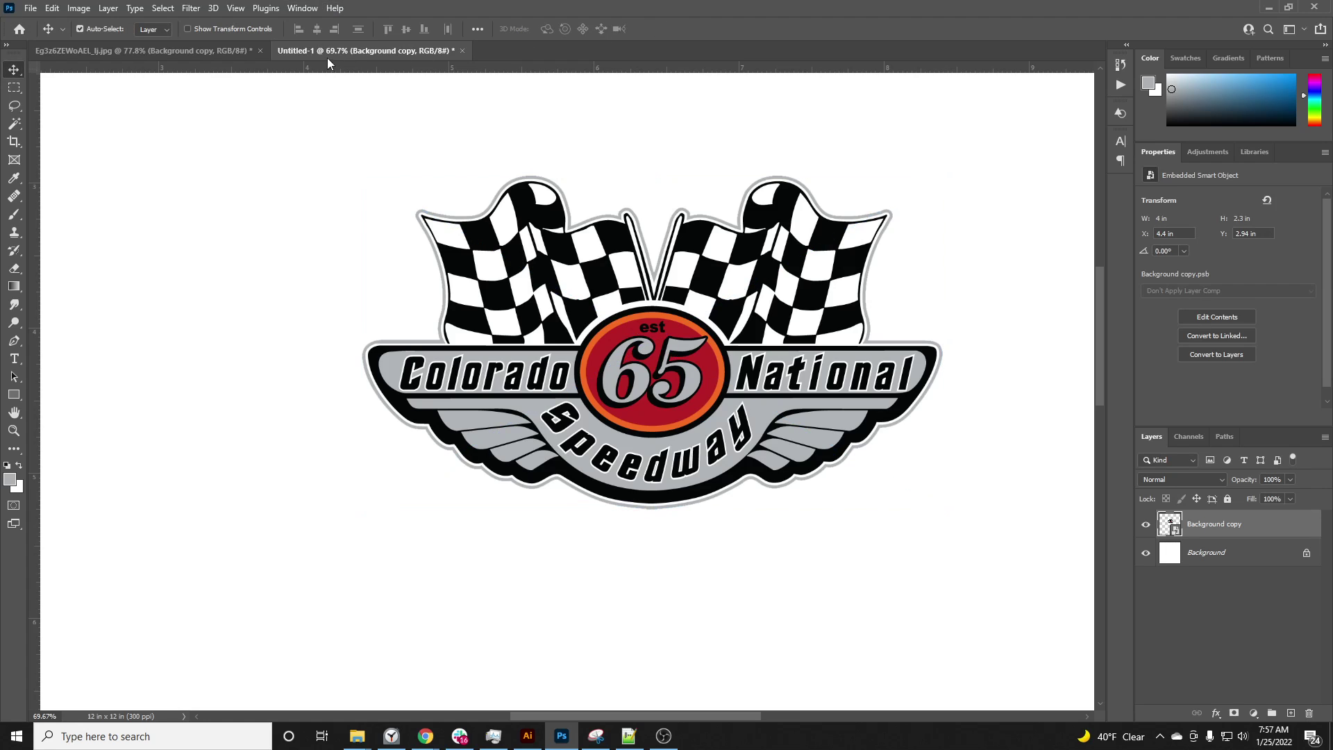
# Compare the image size and resolution of the new document with those of the original logo file.
pyautogui.click(240, 52)
pyautogui.click(376, 53)
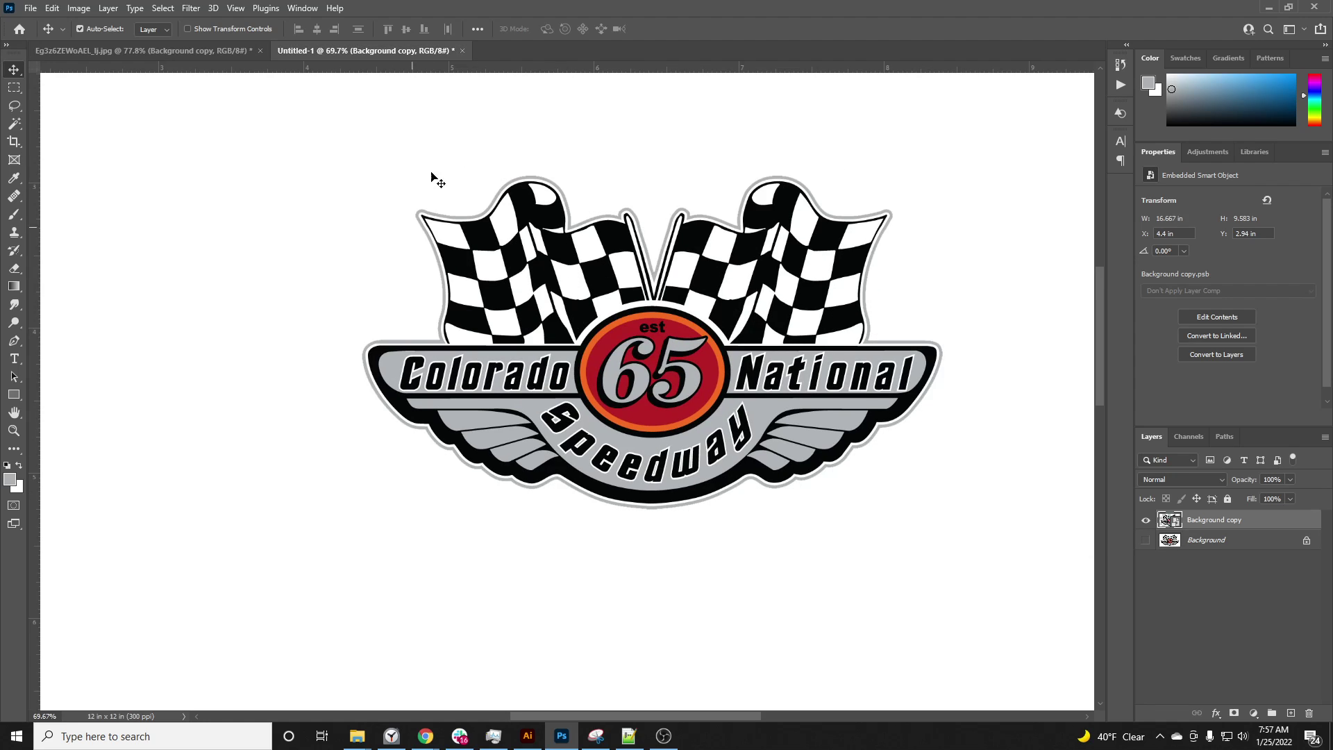
pyautogui.click(78, 8)
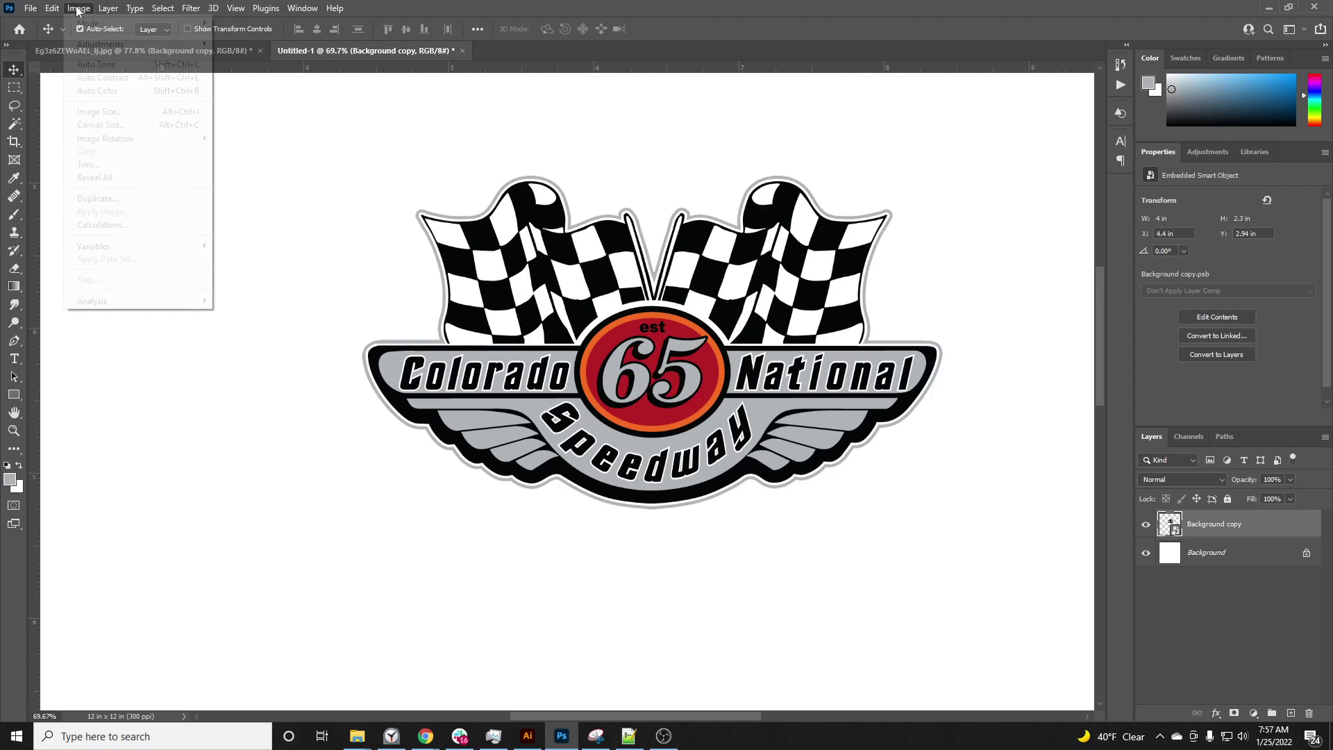
pyautogui.click(118, 111)
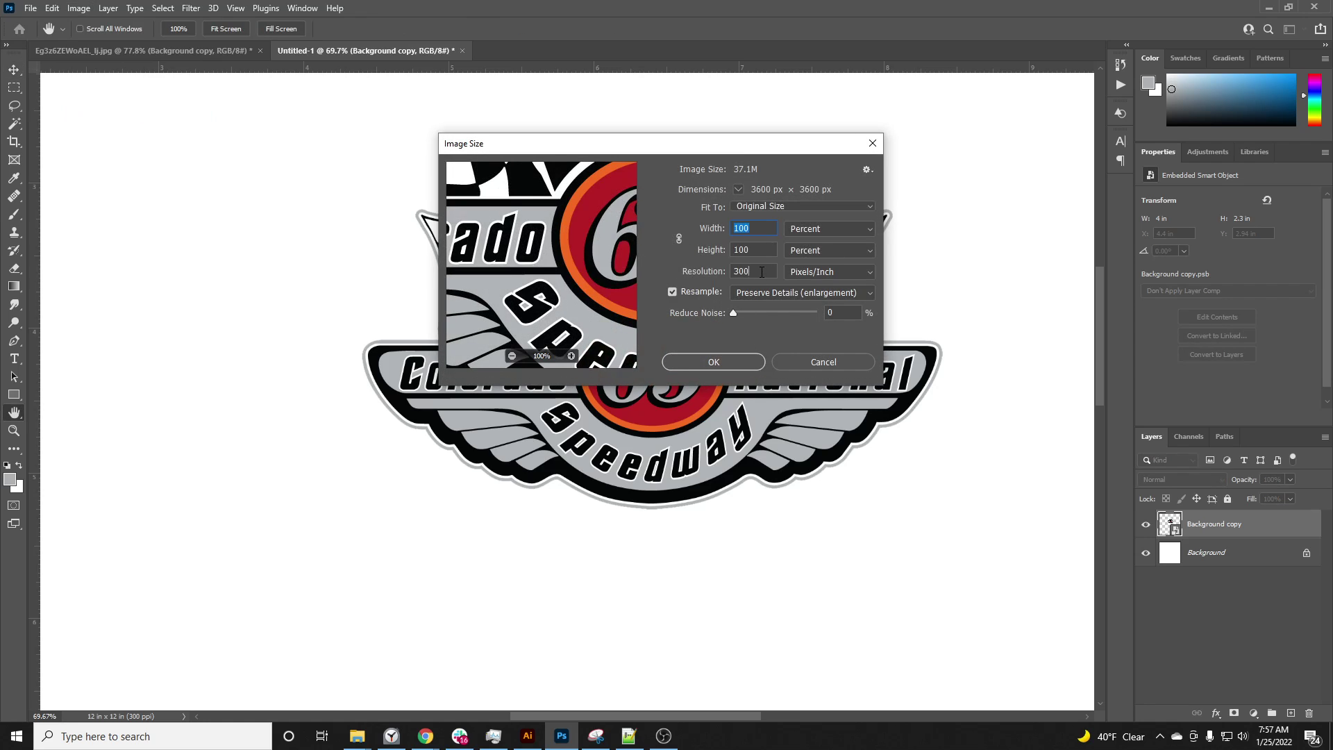
pyautogui.click(824, 362)
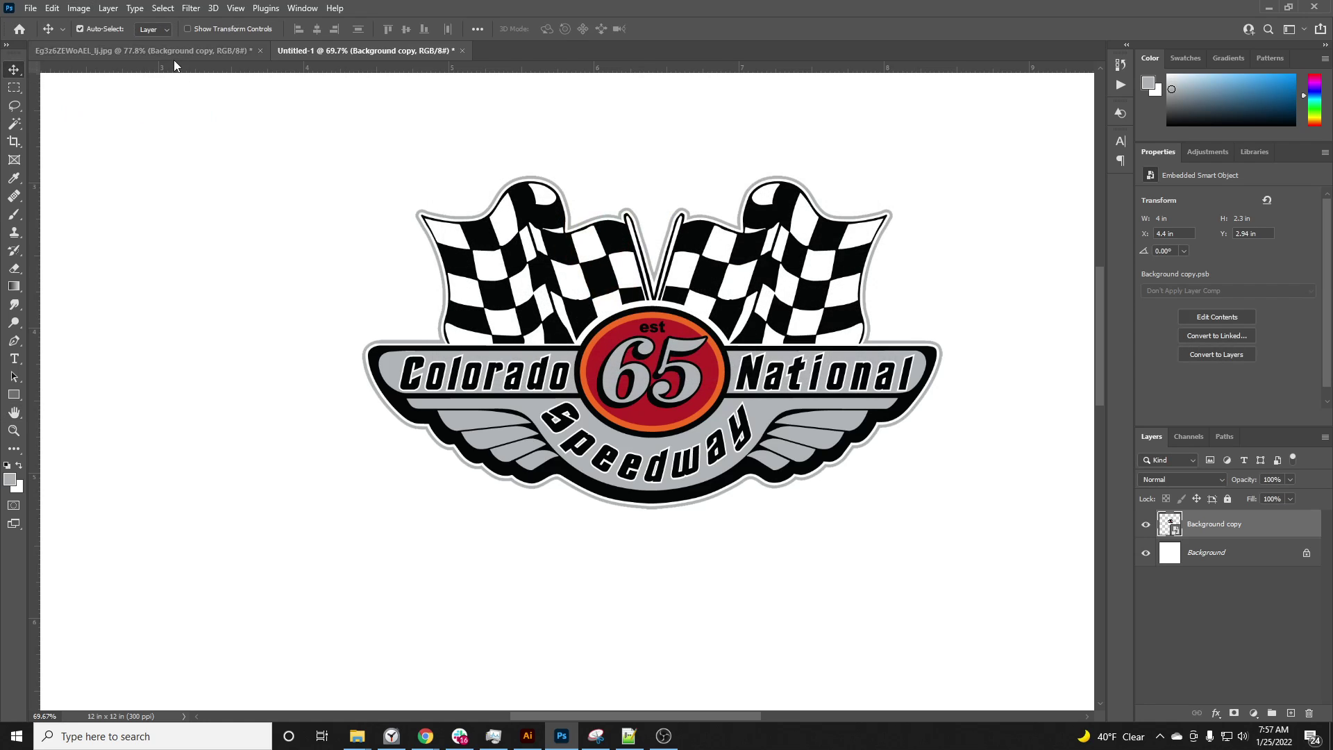
pyautogui.click(167, 50)
pyautogui.click(79, 8)
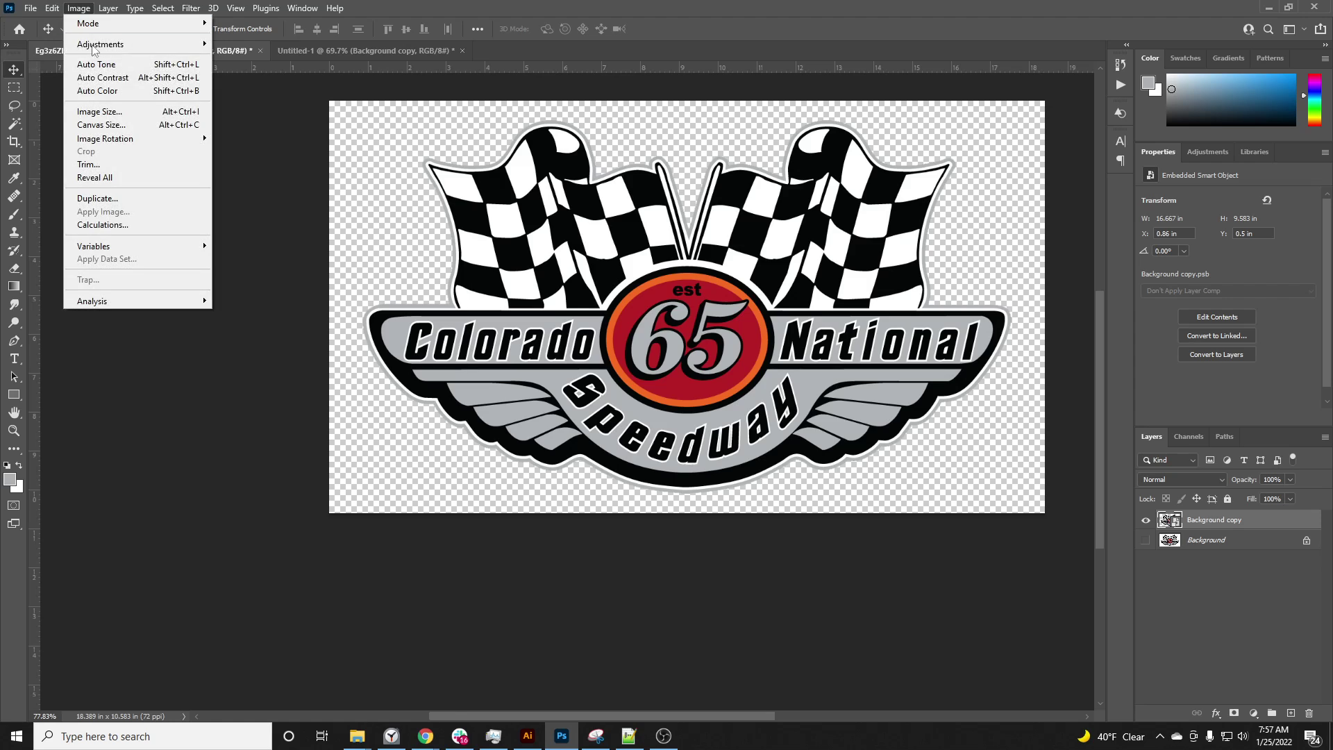
pyautogui.click(117, 111)
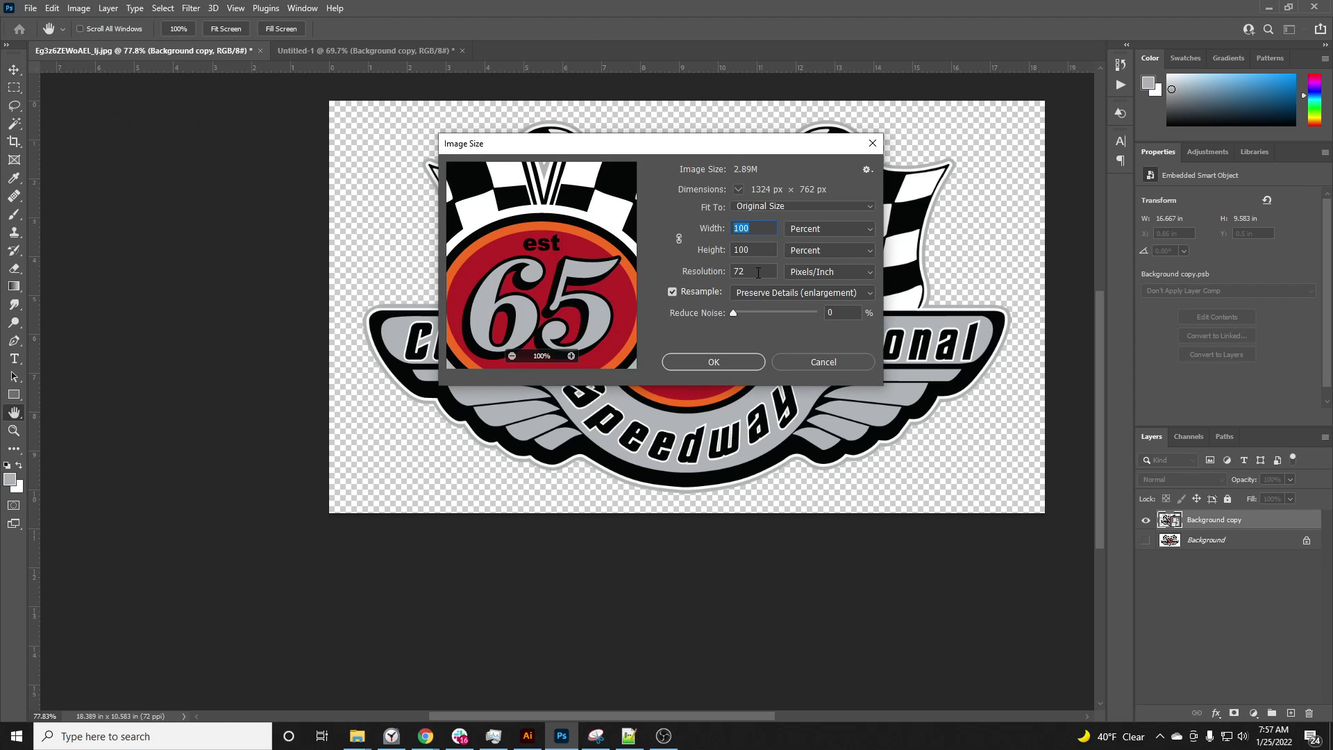
pyautogui.click(811, 364)
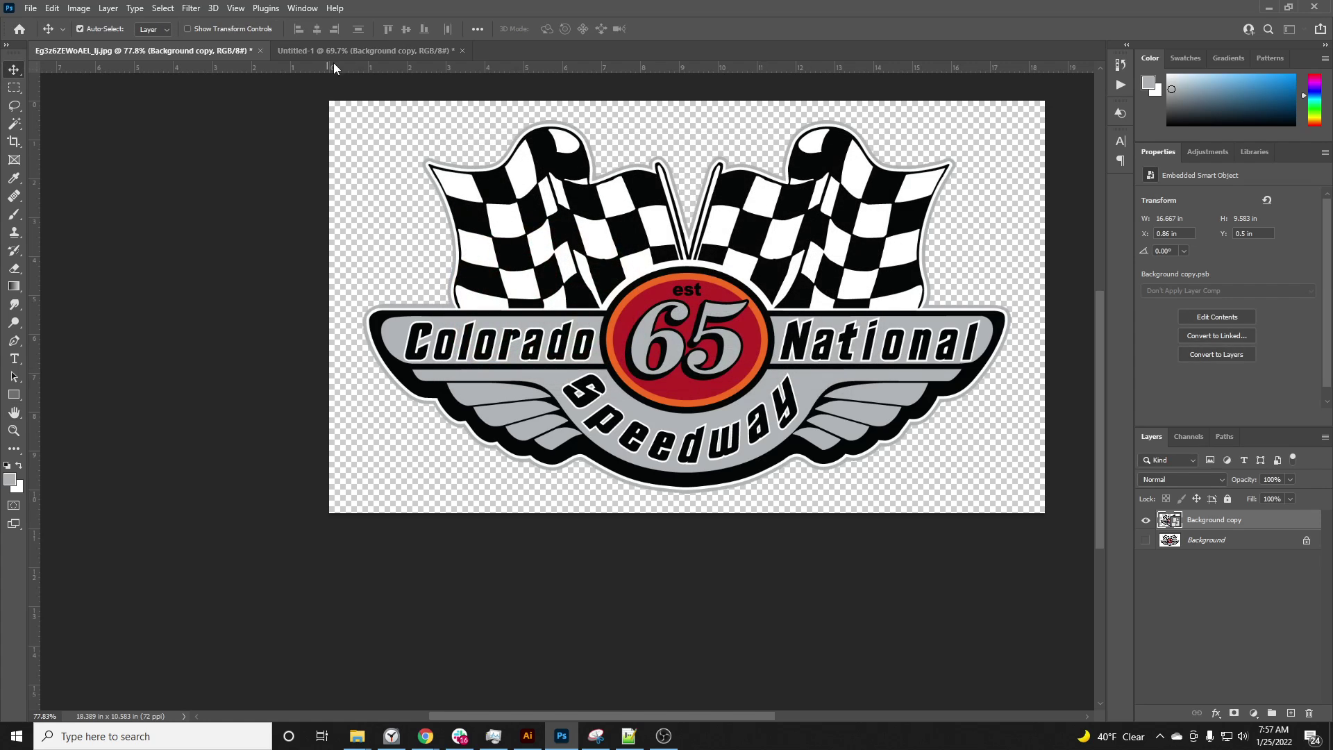
pyautogui.click(340, 49)
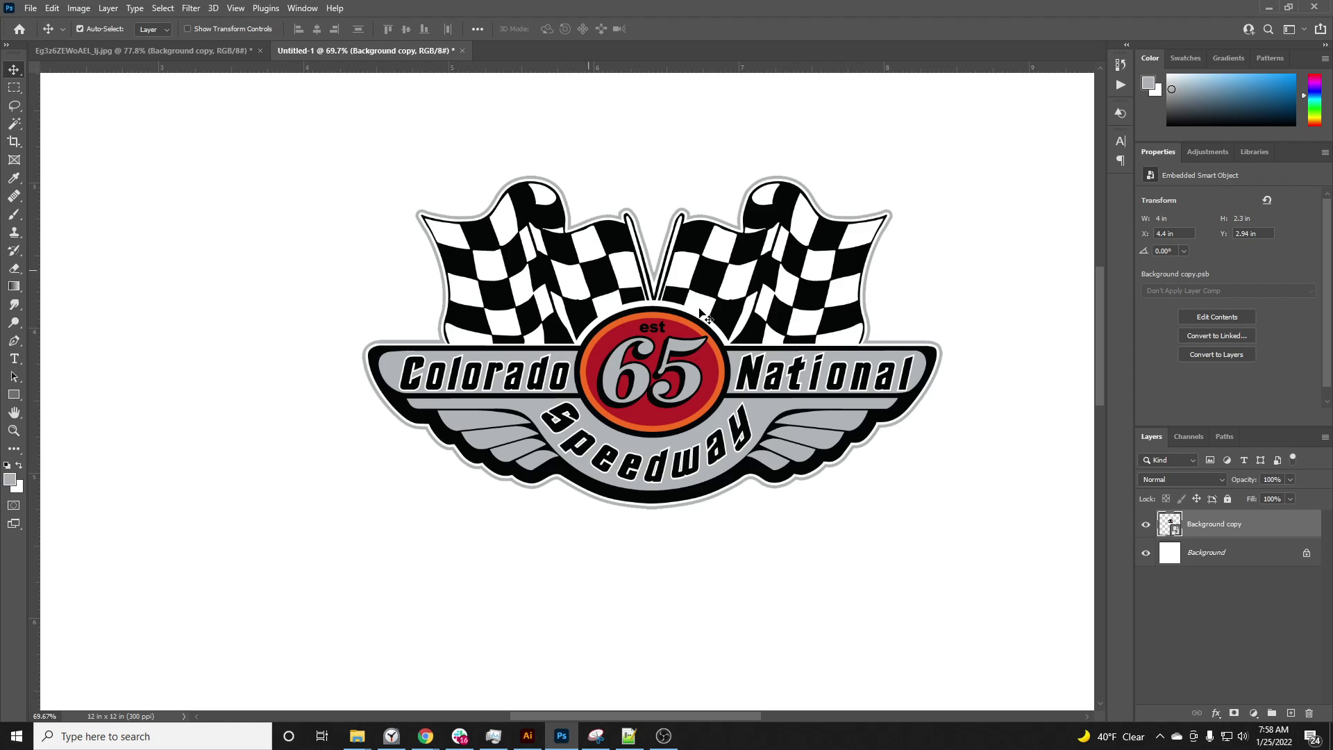
# Scale the logo smart object proportionally to 2 in high and check its sharpness.
pyautogui.moveTo(773, 344); pyautogui.dragTo(708, 338)
pyautogui.hotkey('ctrl', 't')
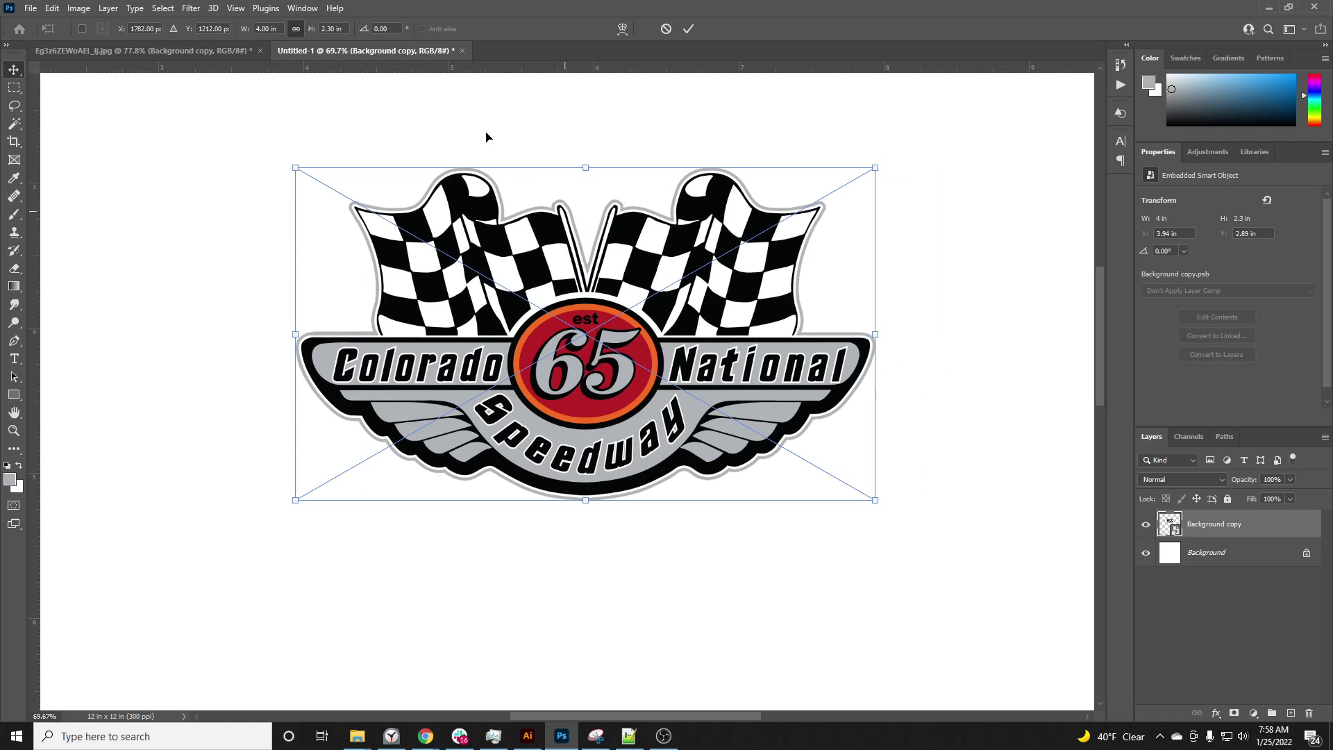
pyautogui.moveTo(324, 28); pyautogui.dragTo(308, 30)
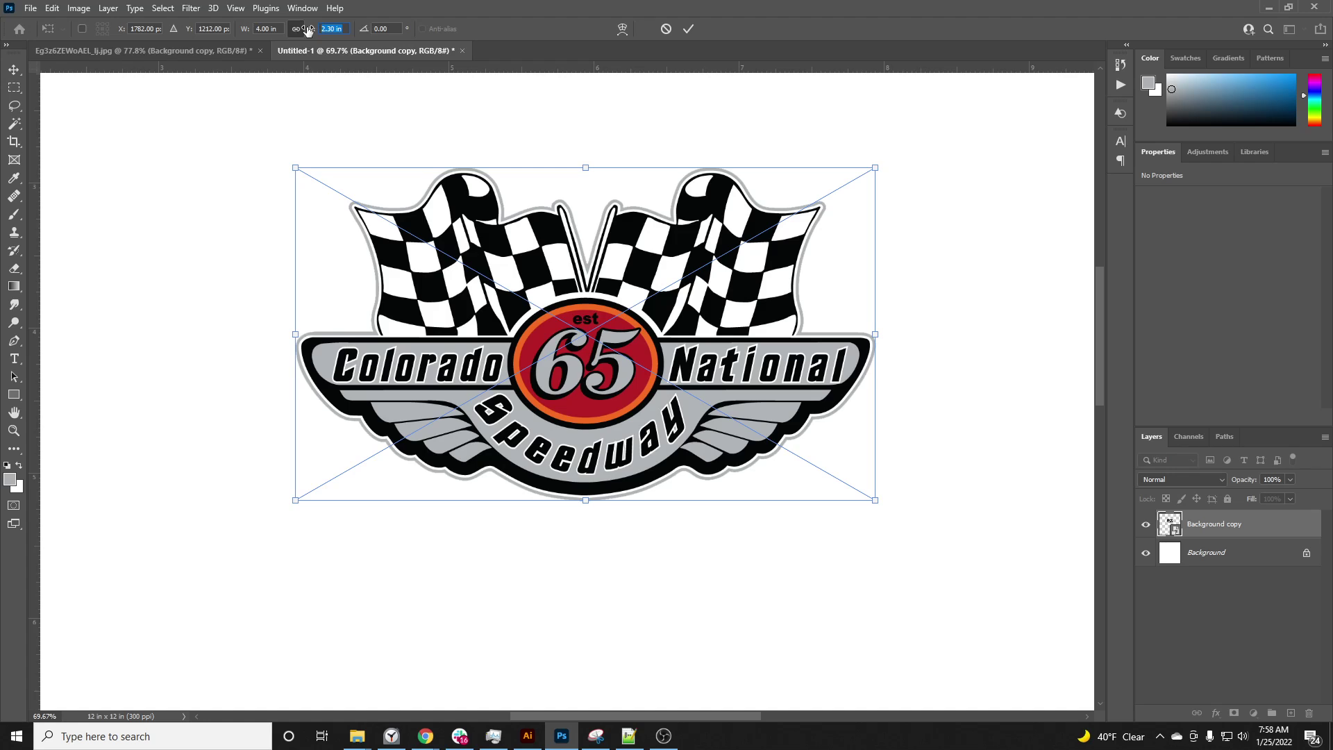
pyautogui.write('2.00 ')
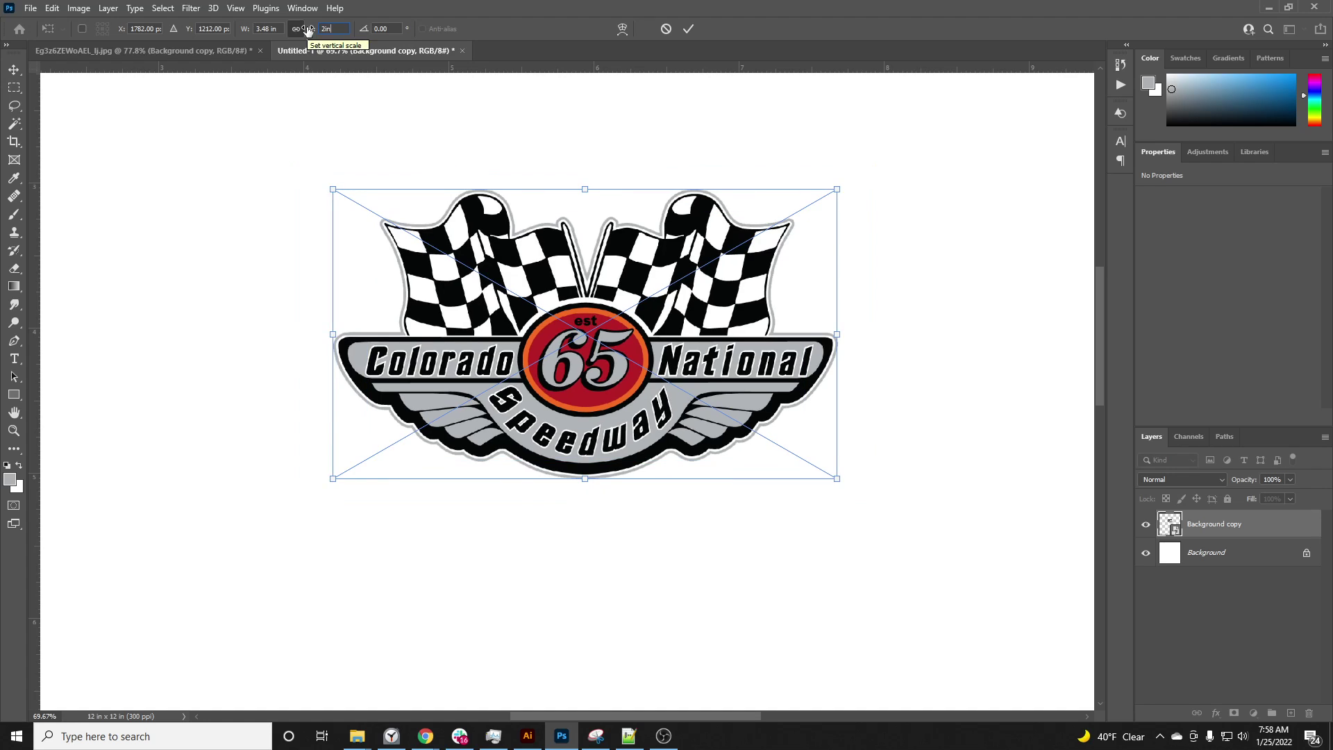
pyautogui.write('in')
pyautogui.press('Tab')
pyautogui.click(689, 30)
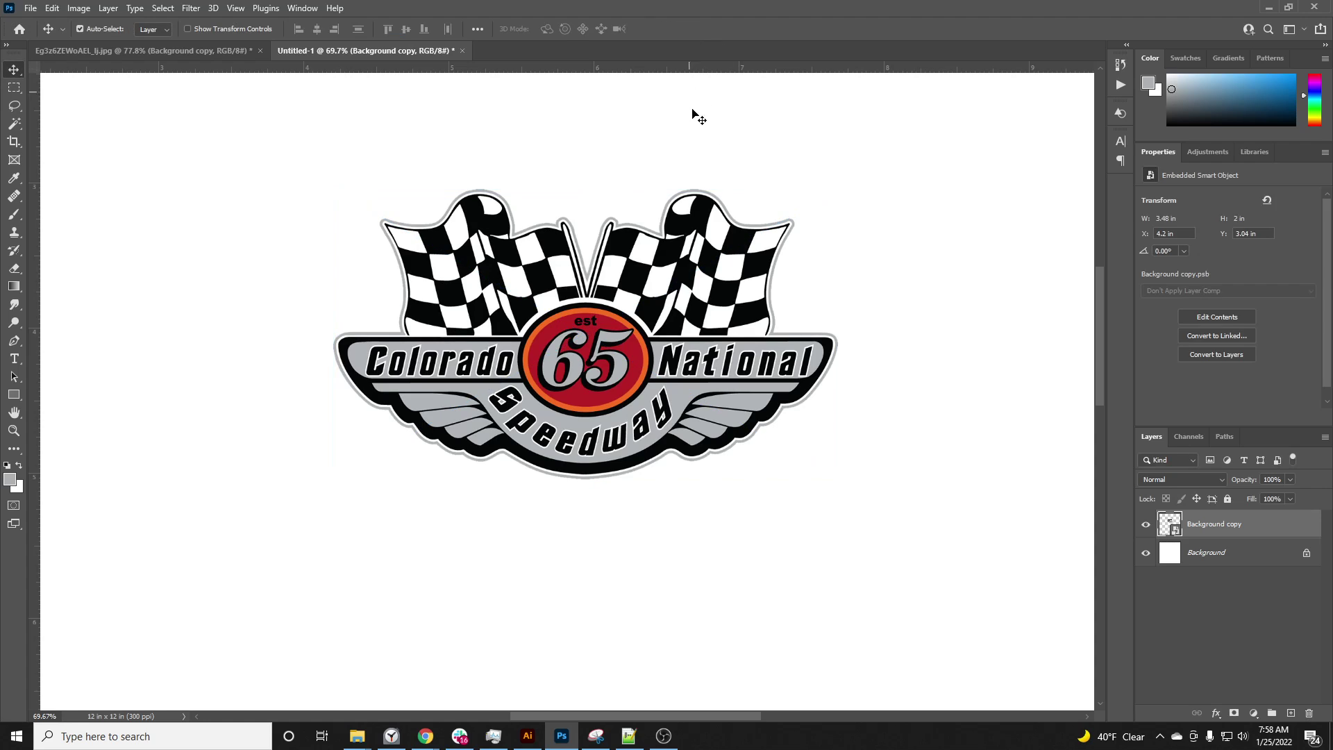
pyautogui.scroll(2, 605, 269)
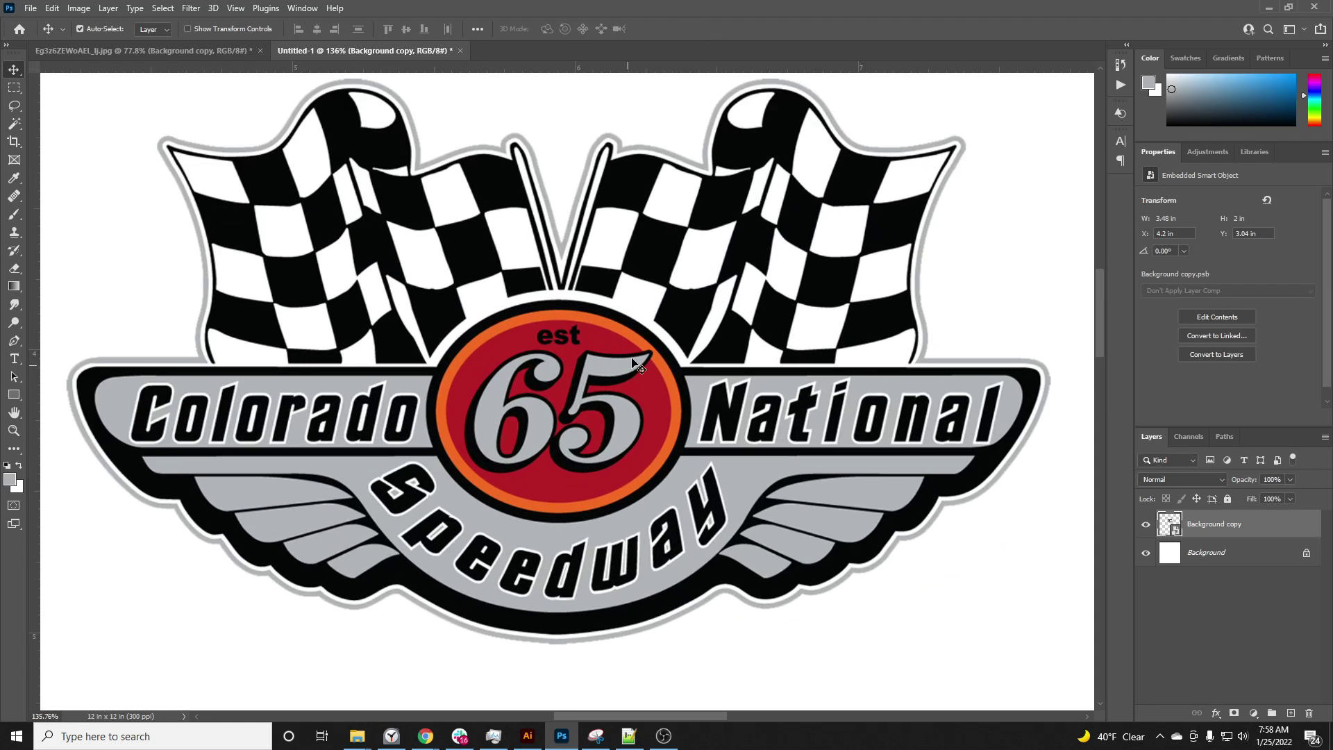
pyautogui.scroll(-4, 681, 289)
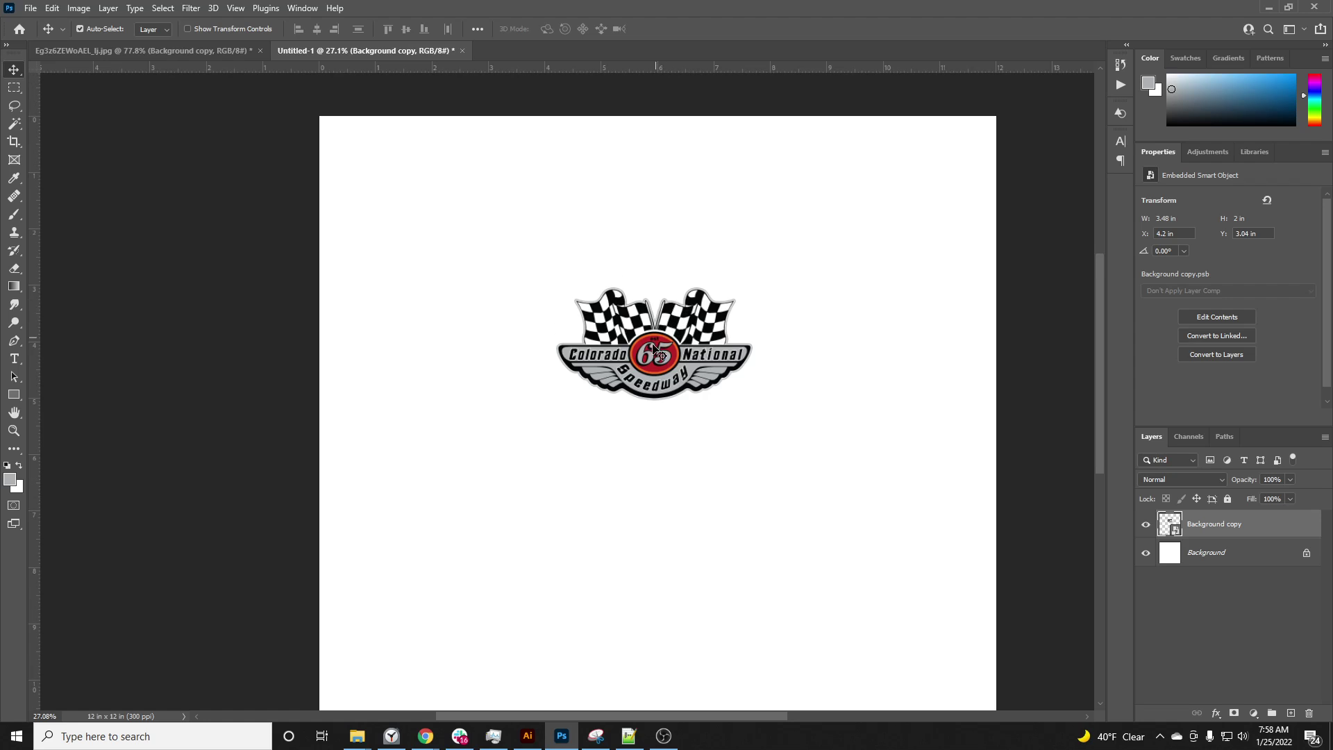
# Move the logo toward the canvas's upper-left corner, to about X 1 in, Y 0.59 in.
pyautogui.moveTo(679, 289); pyautogui.dragTo(502, 187)
pyautogui.scroll(2, 501, 188)
pyautogui.scroll(3, 432, 197)
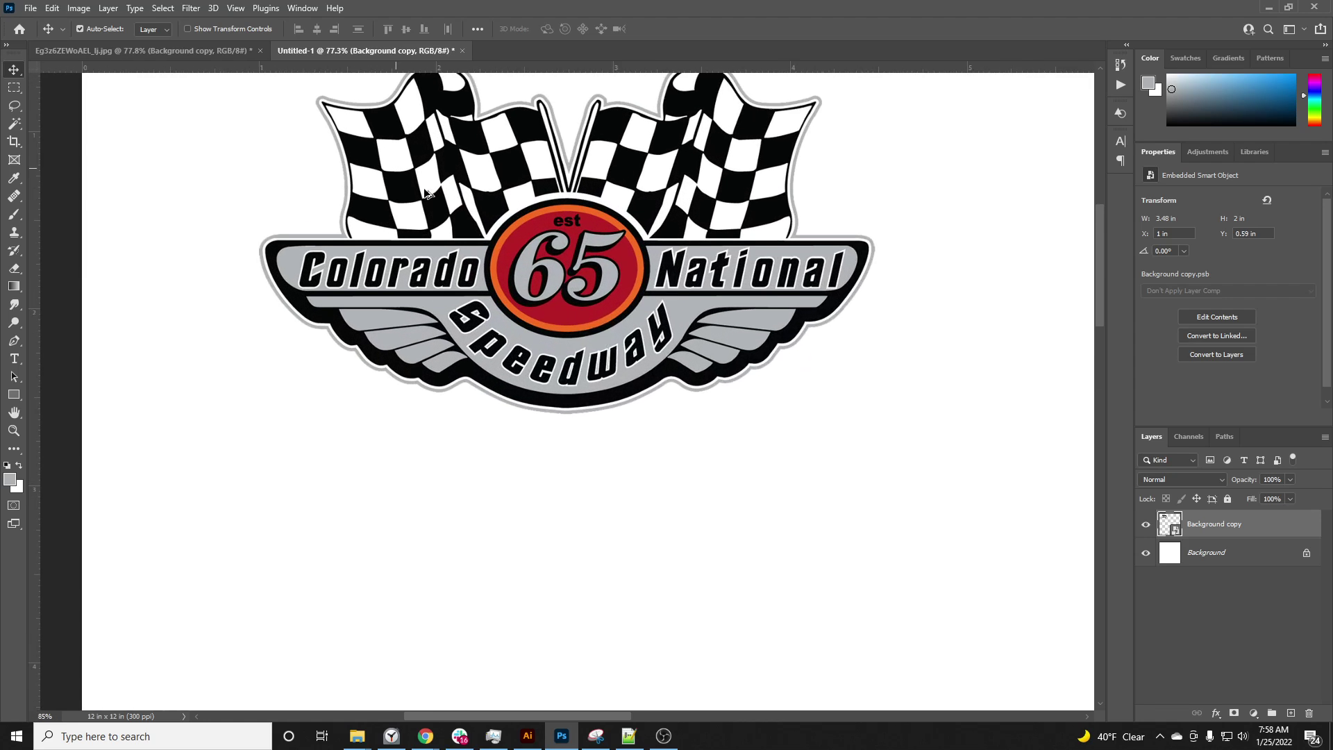
# Add an 18 px outside stroke in bright blue (#0092ff) to the Background copy layer.
pyautogui.rightClick(1293, 533)
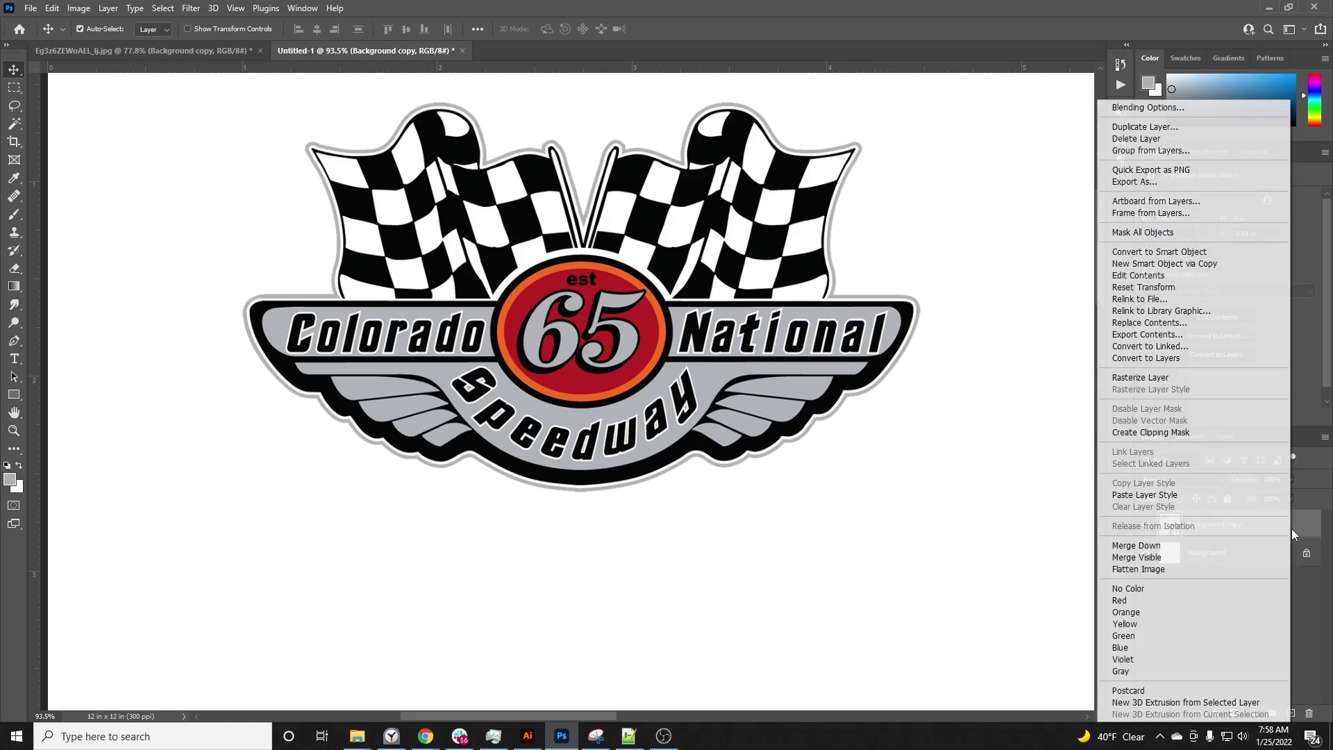
pyautogui.click(1237, 108)
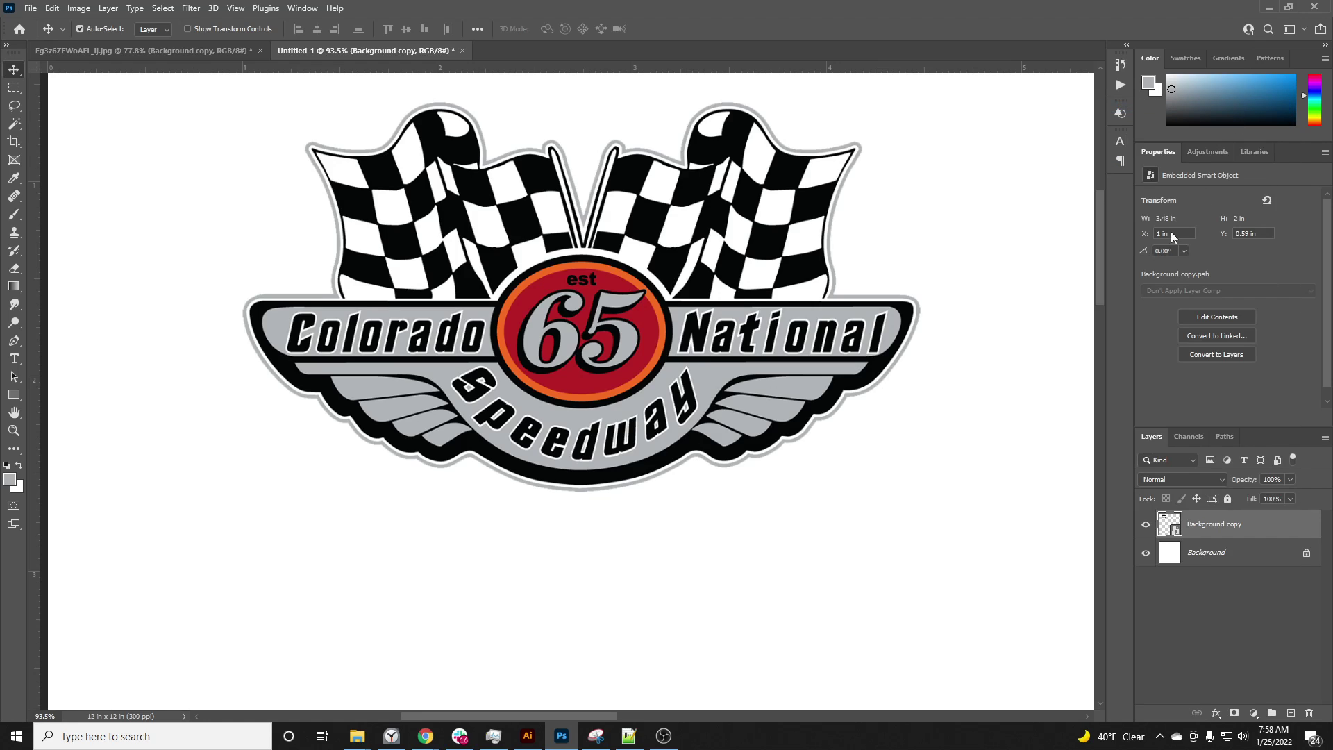
pyautogui.click(799, 472)
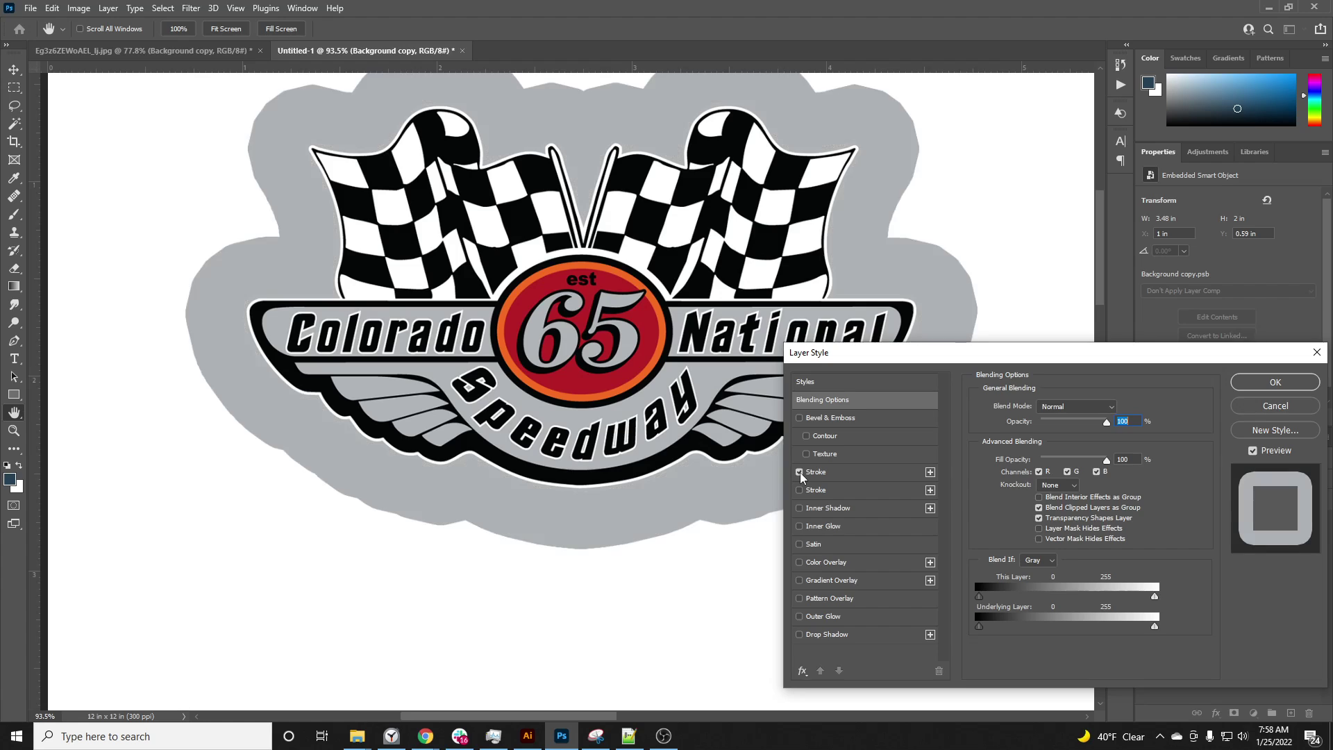
pyautogui.click(817, 472)
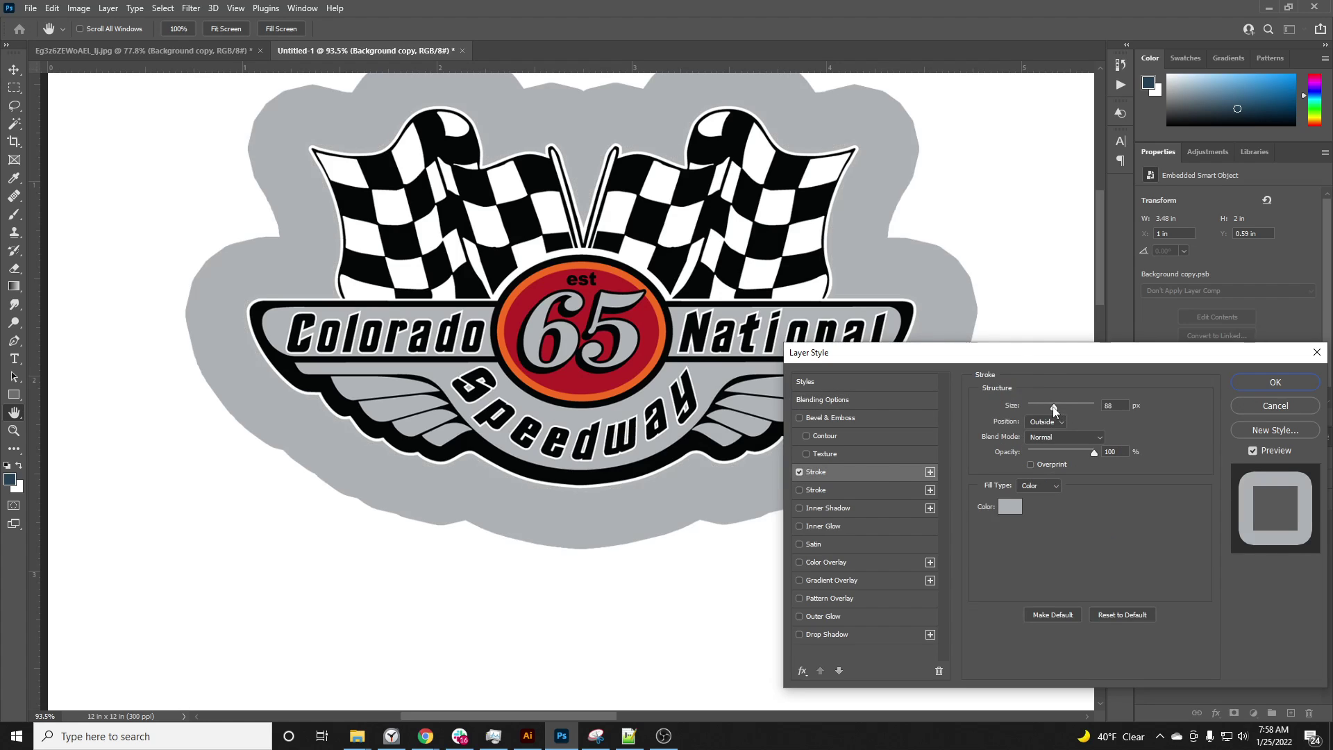
pyautogui.moveTo(1058, 411); pyautogui.dragTo(1039, 407)
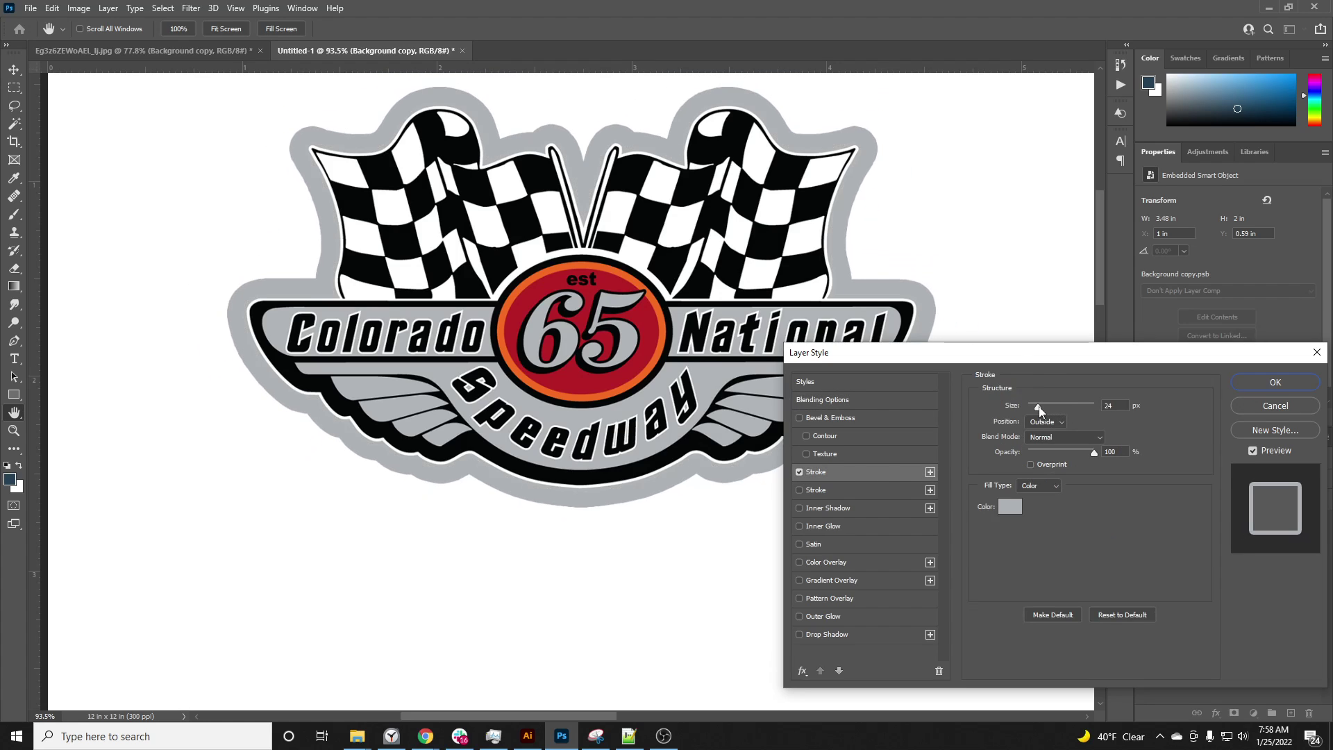
pyautogui.click(1010, 506)
pyautogui.moveTo(1012, 465)
pyautogui.mouseDown()
pyautogui.moveTo(1027, 382)
pyautogui.moveTo(1037, 406)
pyautogui.mouseUp()
pyautogui.click(1146, 392)
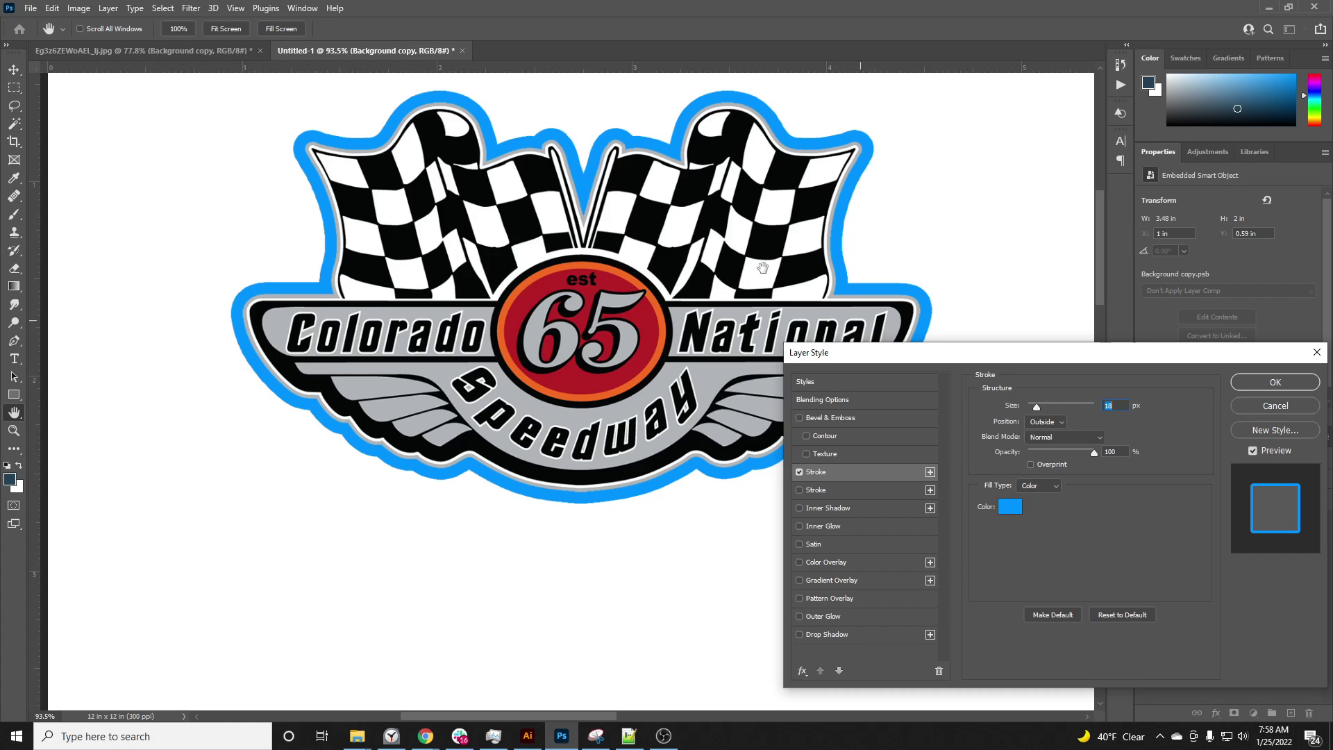
# Recolor the stroke with the gray #b1b3b7 sampled from the logo and apply the layer style.
pyautogui.click(1013, 514)
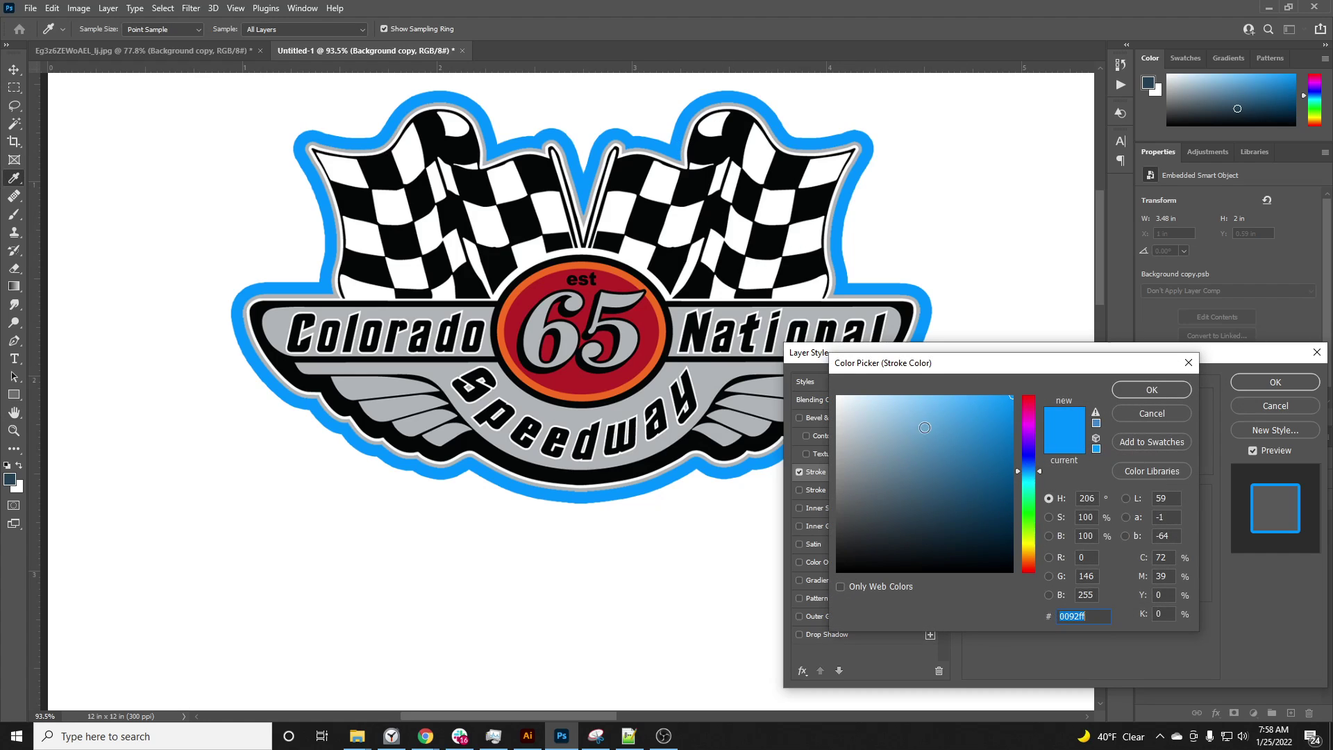
pyautogui.click(920, 297)
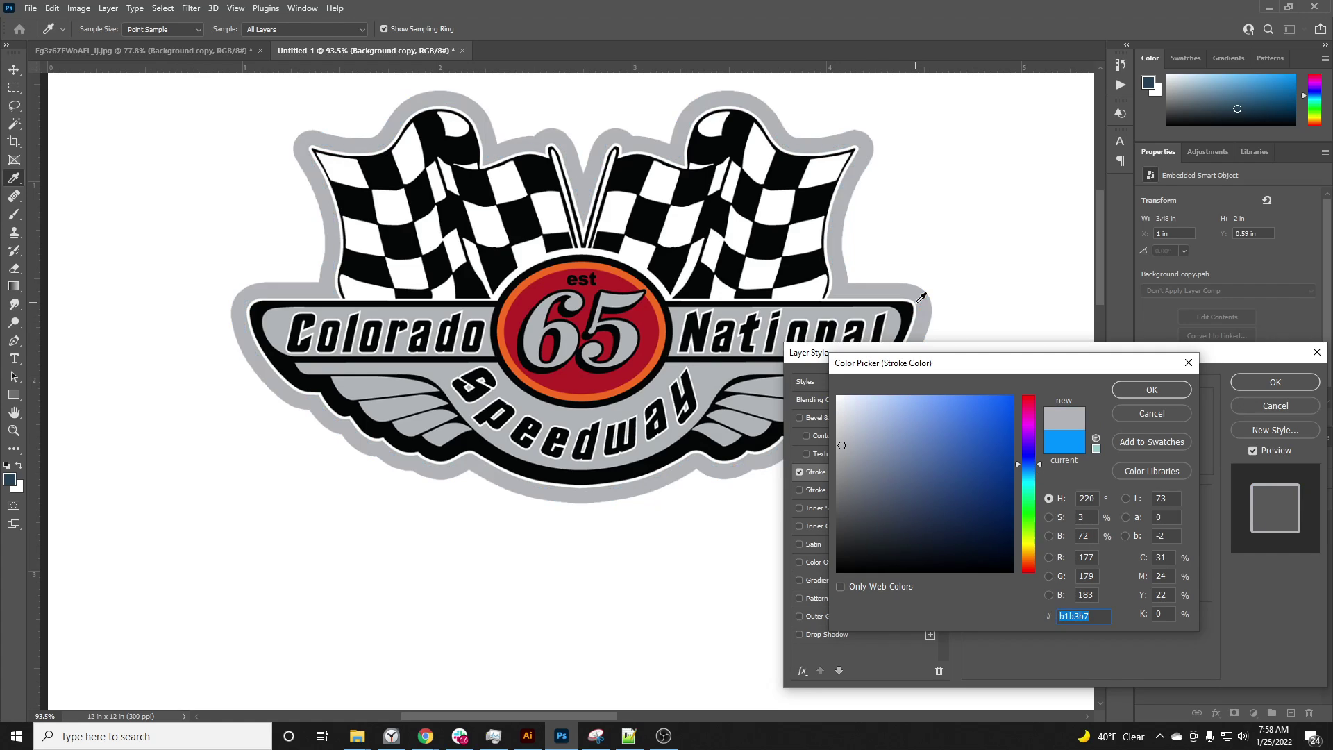
pyautogui.click(1148, 391)
pyautogui.click(1275, 382)
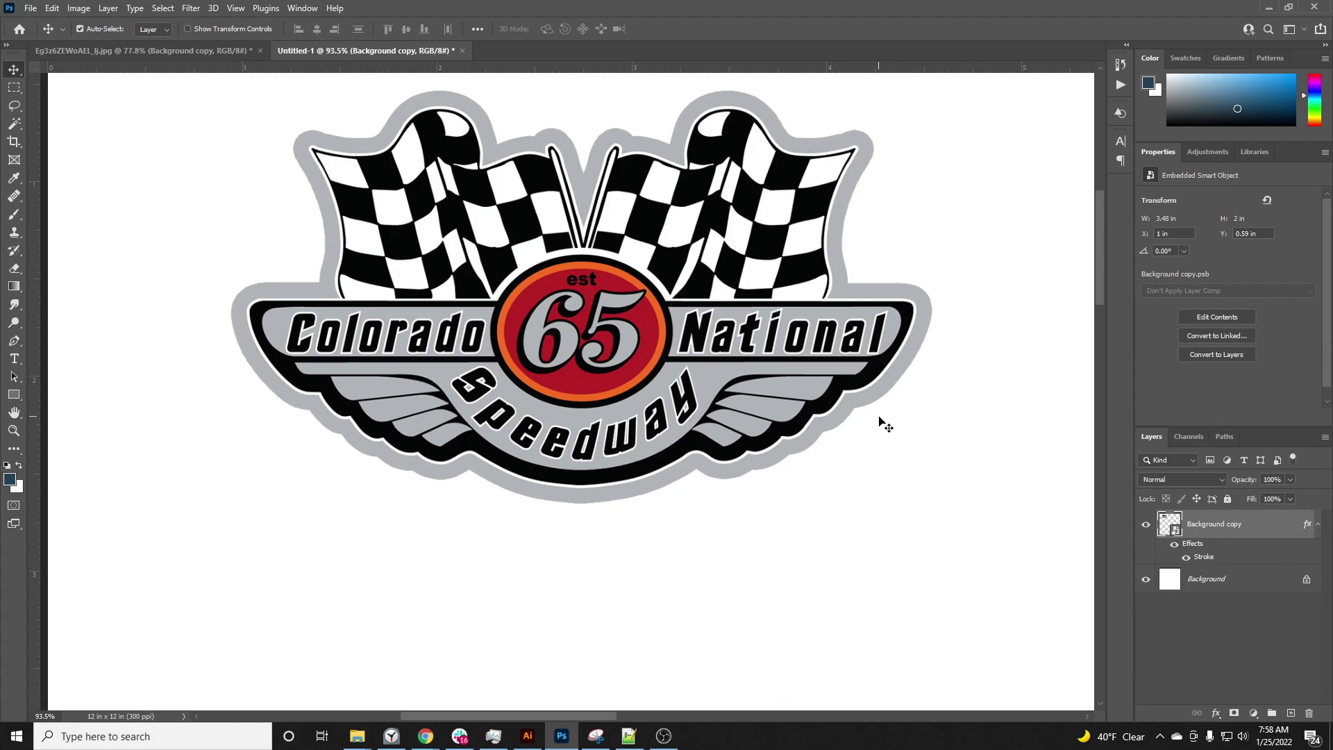
# Move the outlined logo closer to the canvas corner, to about X 0.42 in, Y 0.51 in.
pyautogui.scroll(-5, 707, 440)
pyautogui.scroll(-2, 706, 439)
pyautogui.moveTo(679, 404); pyautogui.dragTo(630, 397)
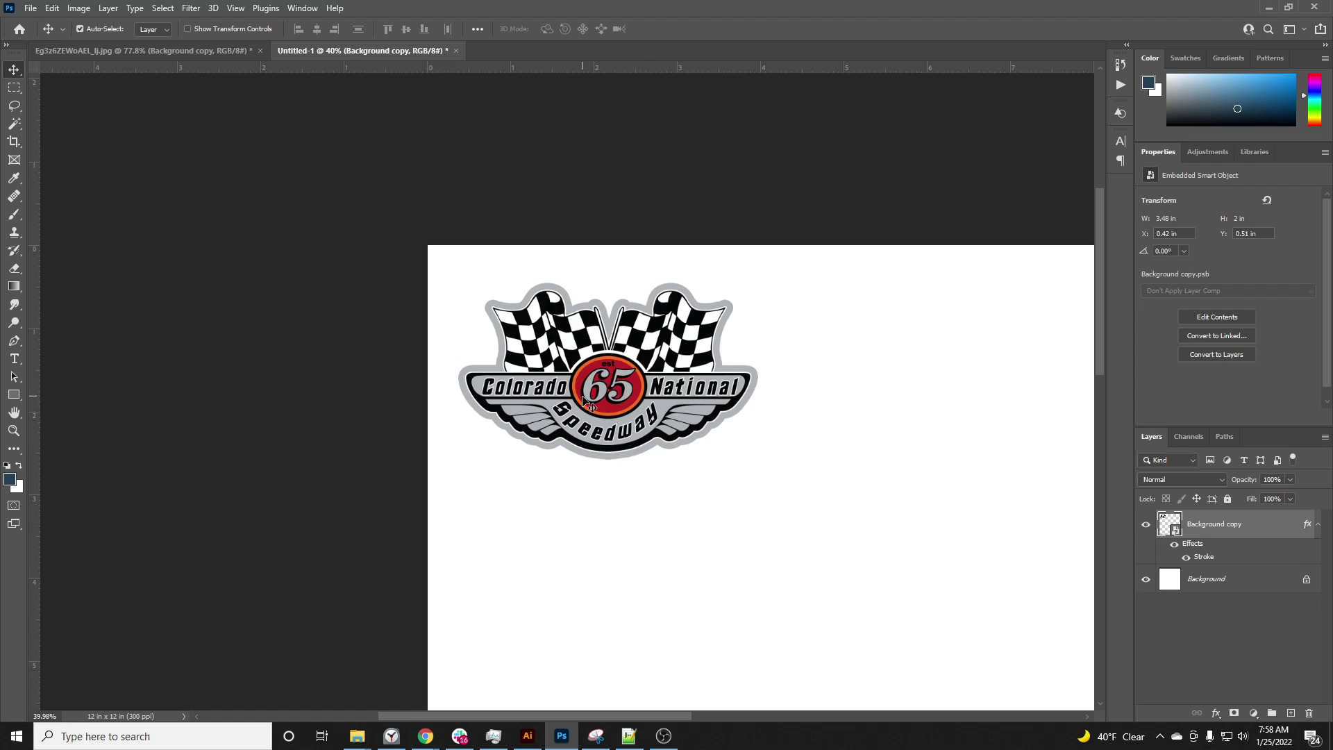
# Transfer the outlined logo from Photoshop into the open Illustrator document.
pyautogui.click(527, 735)
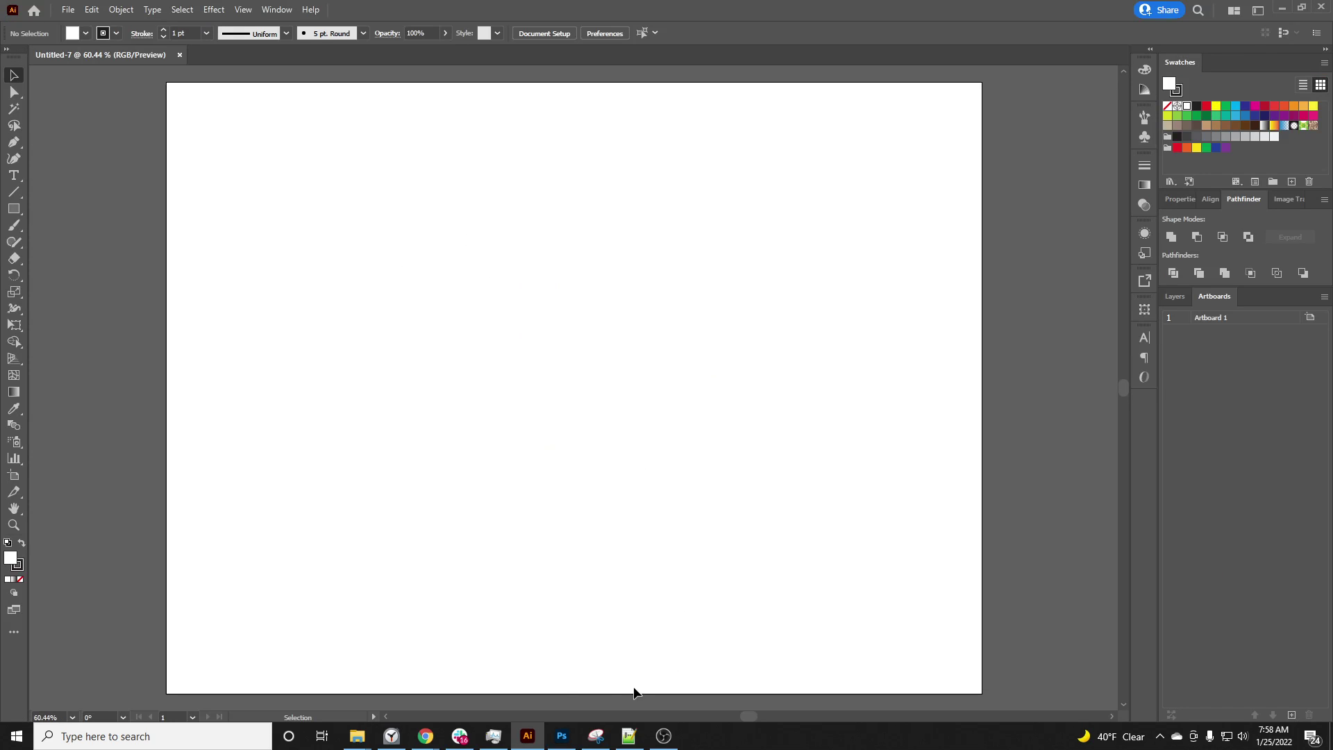
pyautogui.click(562, 736)
pyautogui.moveTo(595, 391); pyautogui.dragTo(525, 734)
pyautogui.click(527, 735)
pyautogui.moveTo(532, 392); pyautogui.dragTo(532, 383)
# Center the placed logo horizontally and vertically on the artboard and inspect it up close.
pyautogui.click(576, 32)
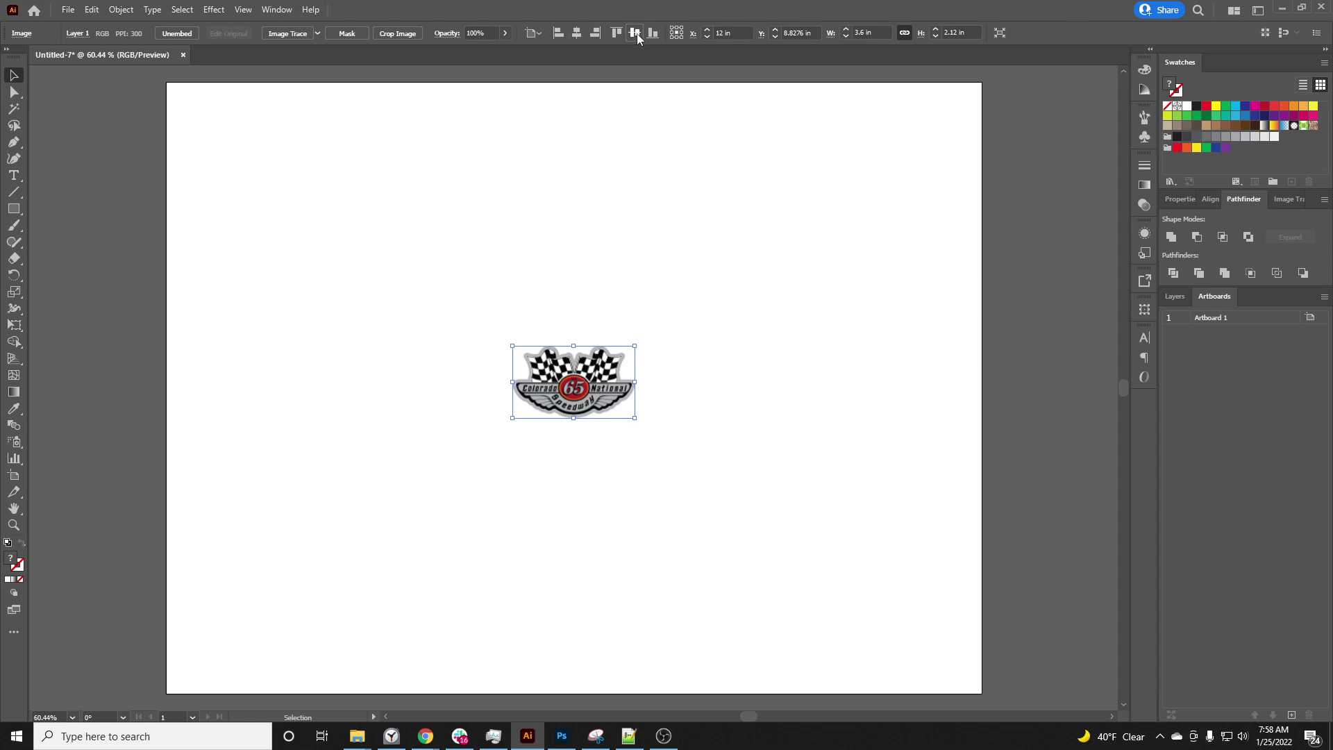
pyautogui.click(635, 33)
pyautogui.click(705, 330)
pyautogui.scroll(6, 599, 379)
pyautogui.scroll(-3, 599, 374)
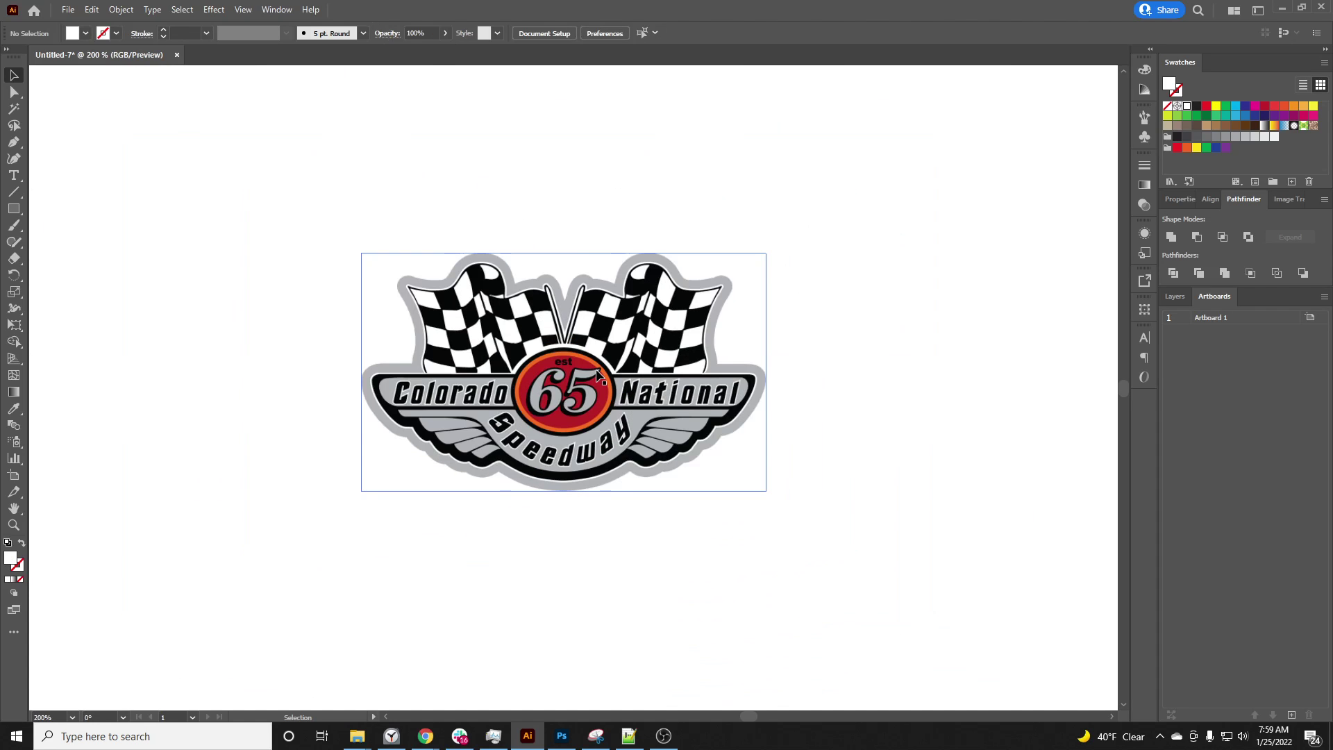
# Switch to Photoshop, turn off the logo layer's stroke, and apply a black Color Overlay at 100% opacity.
pyautogui.click(575, 740)
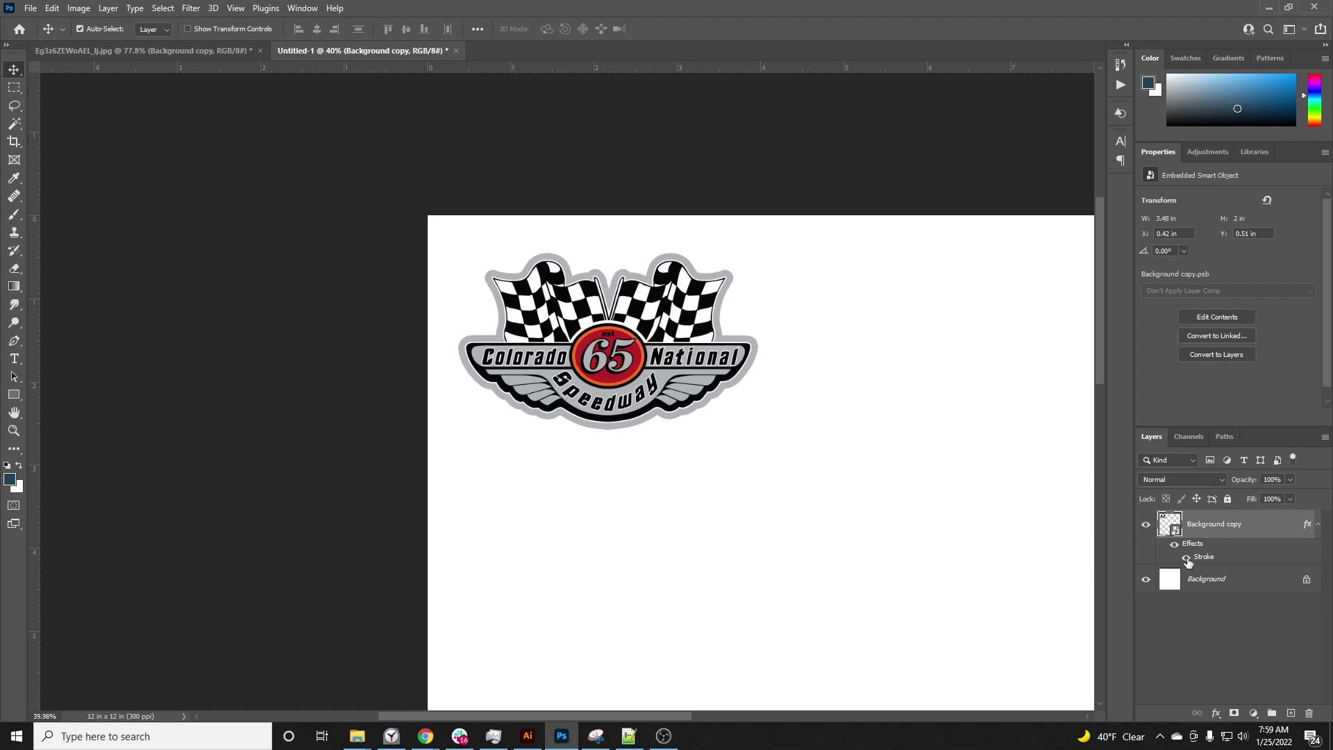
pyautogui.rightClick(1269, 524)
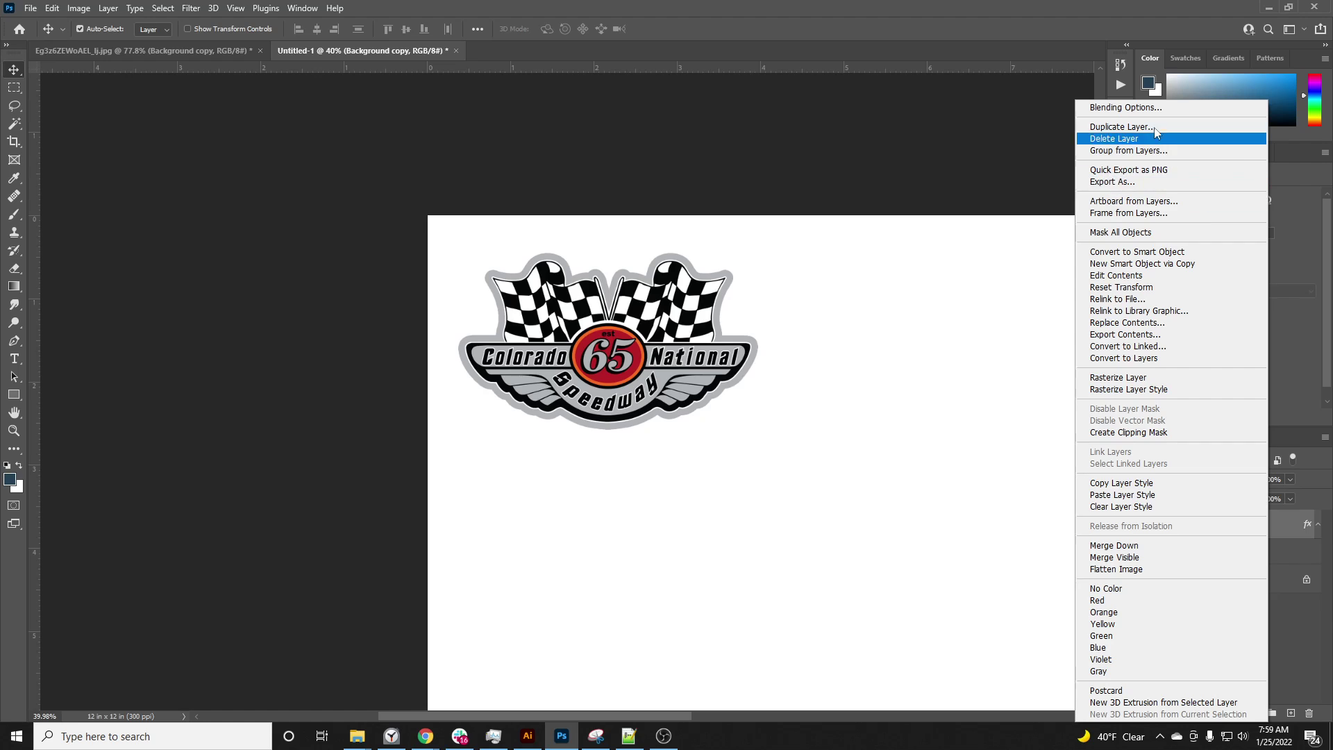
pyautogui.click(1139, 107)
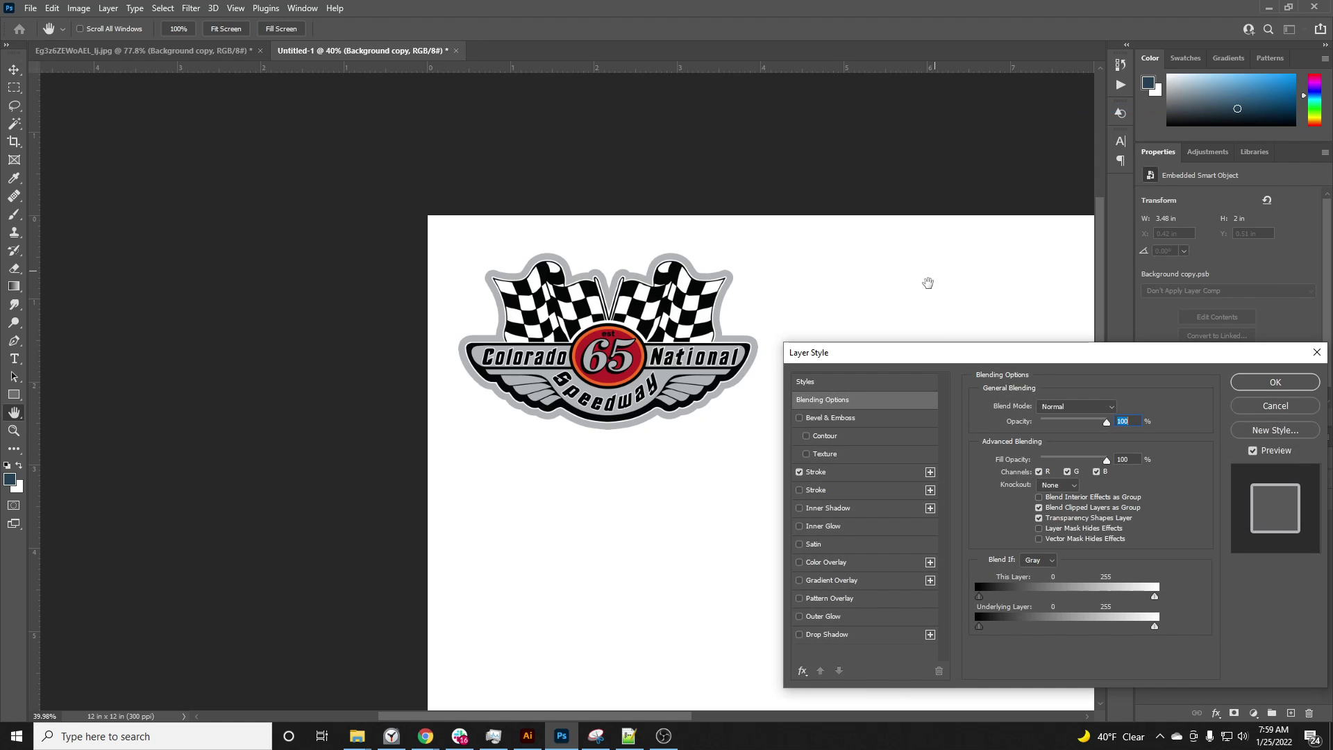
pyautogui.moveTo(949, 355)
pyautogui.mouseDown()
pyautogui.moveTo(920, 191)
pyautogui.moveTo(939, 128)
pyautogui.mouseUp()
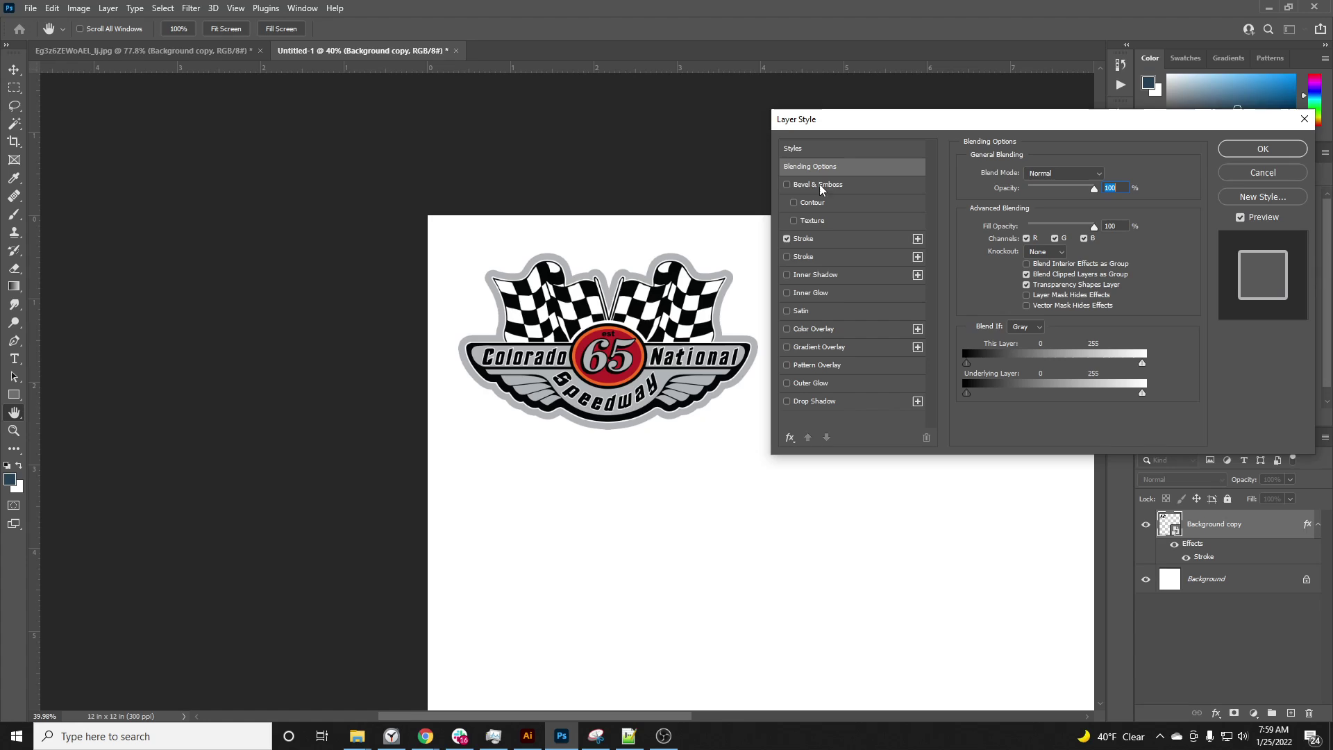
pyautogui.click(788, 239)
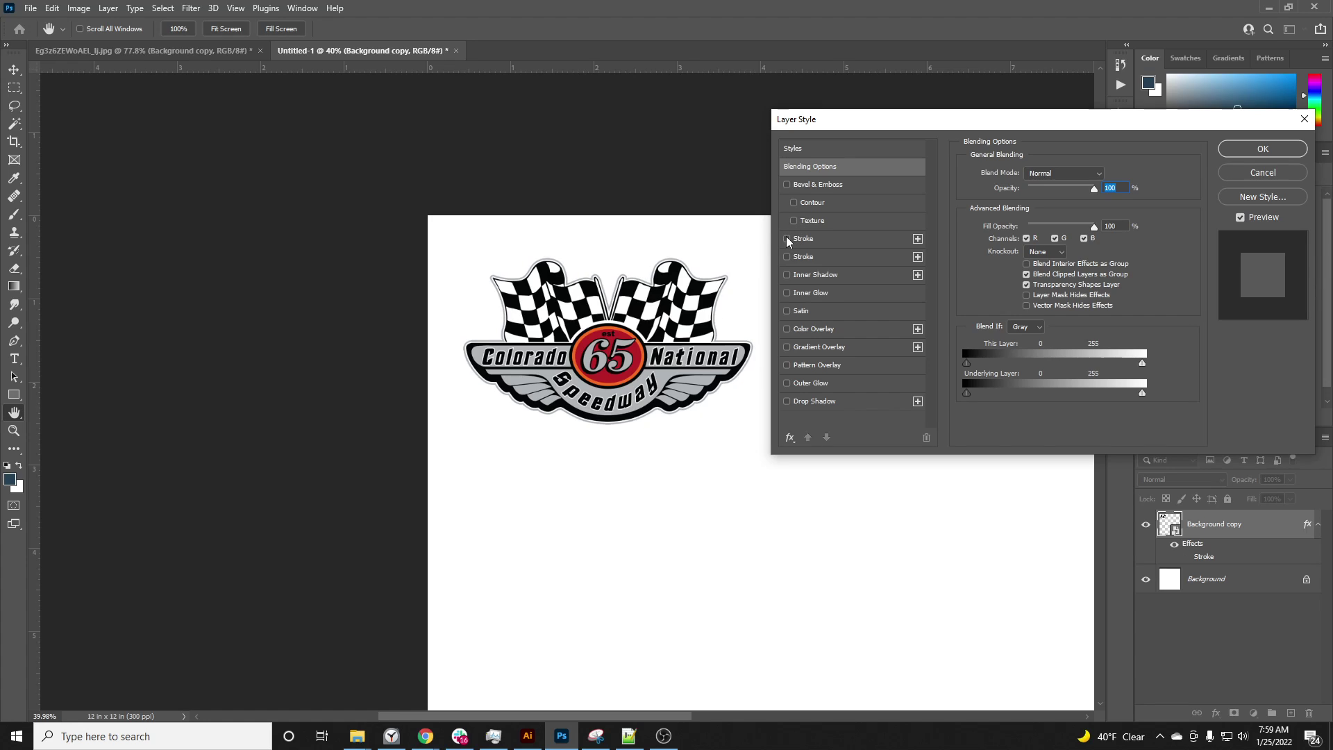
pyautogui.click(786, 329)
pyautogui.click(854, 329)
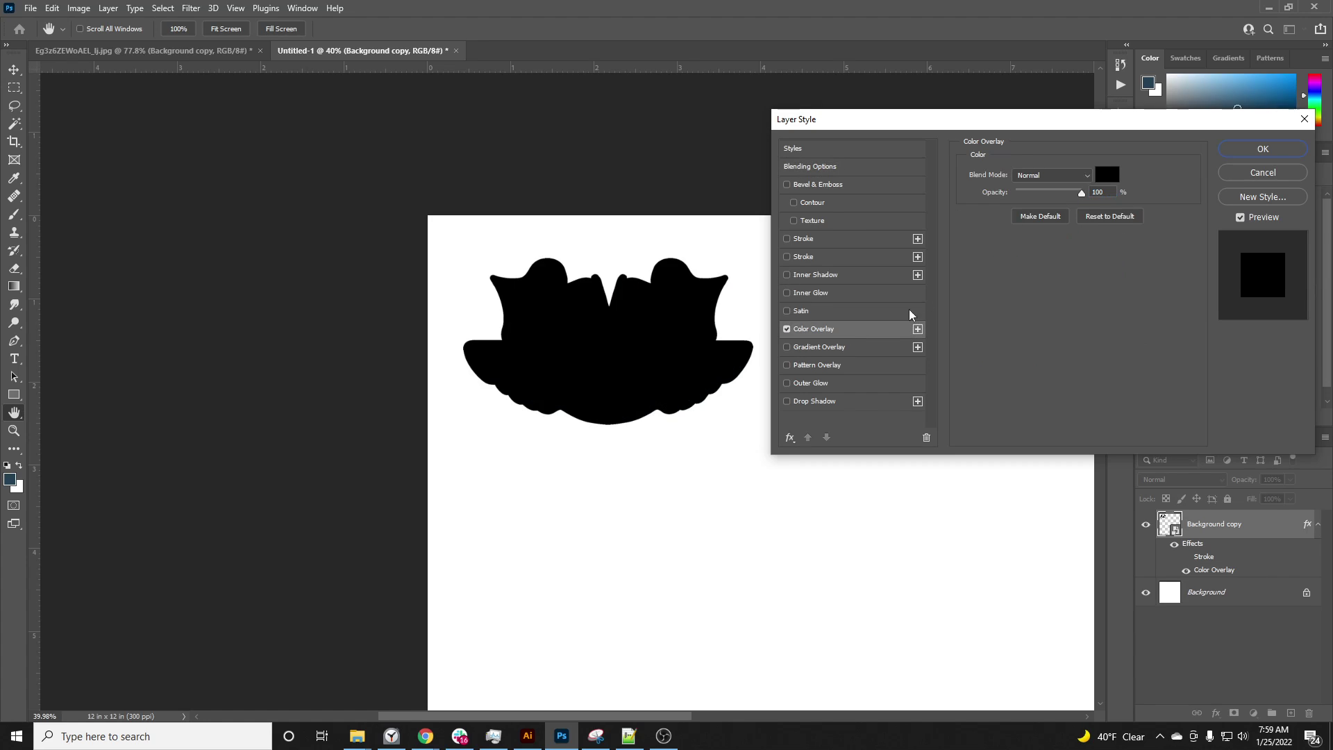
pyautogui.click(1263, 150)
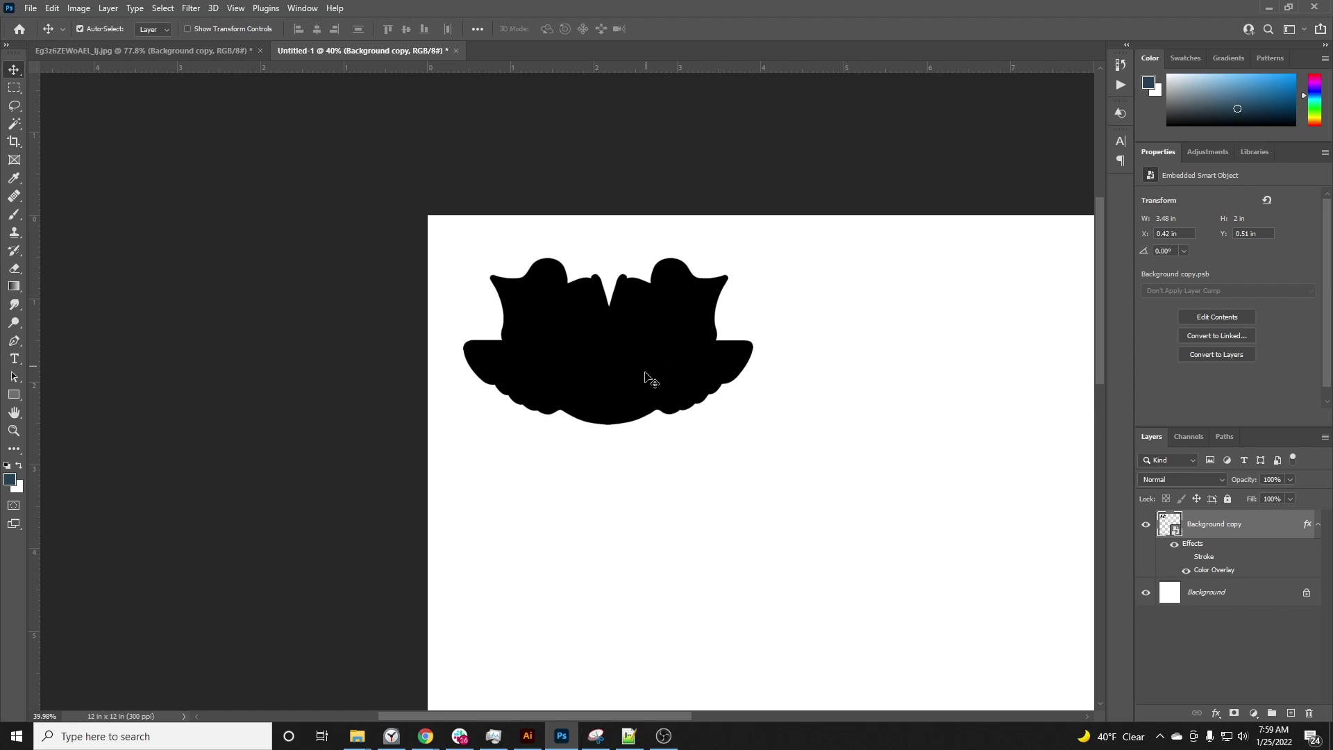
# Bring the black logo silhouette into Illustrator and place it on a new layer above the locked logo layer.
pyautogui.moveTo(589, 377); pyautogui.dragTo(840, 427)
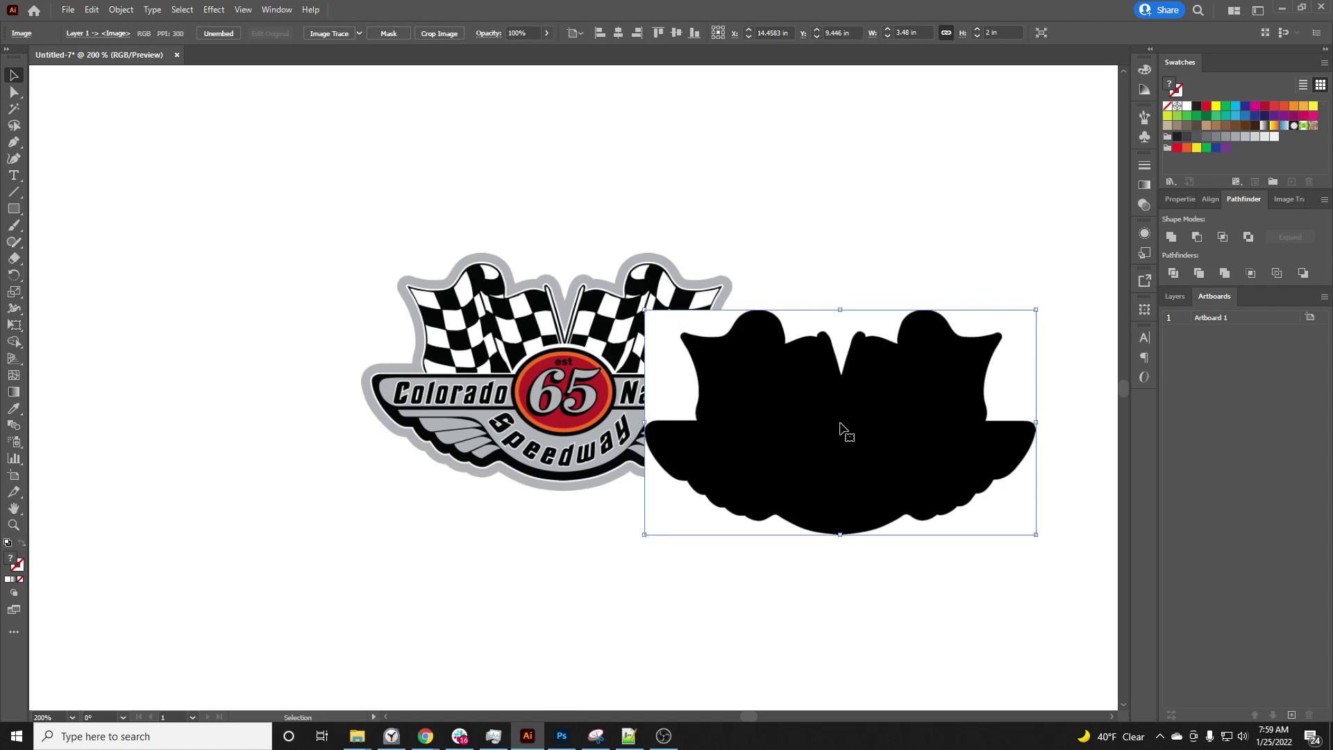
pyautogui.click(1177, 298)
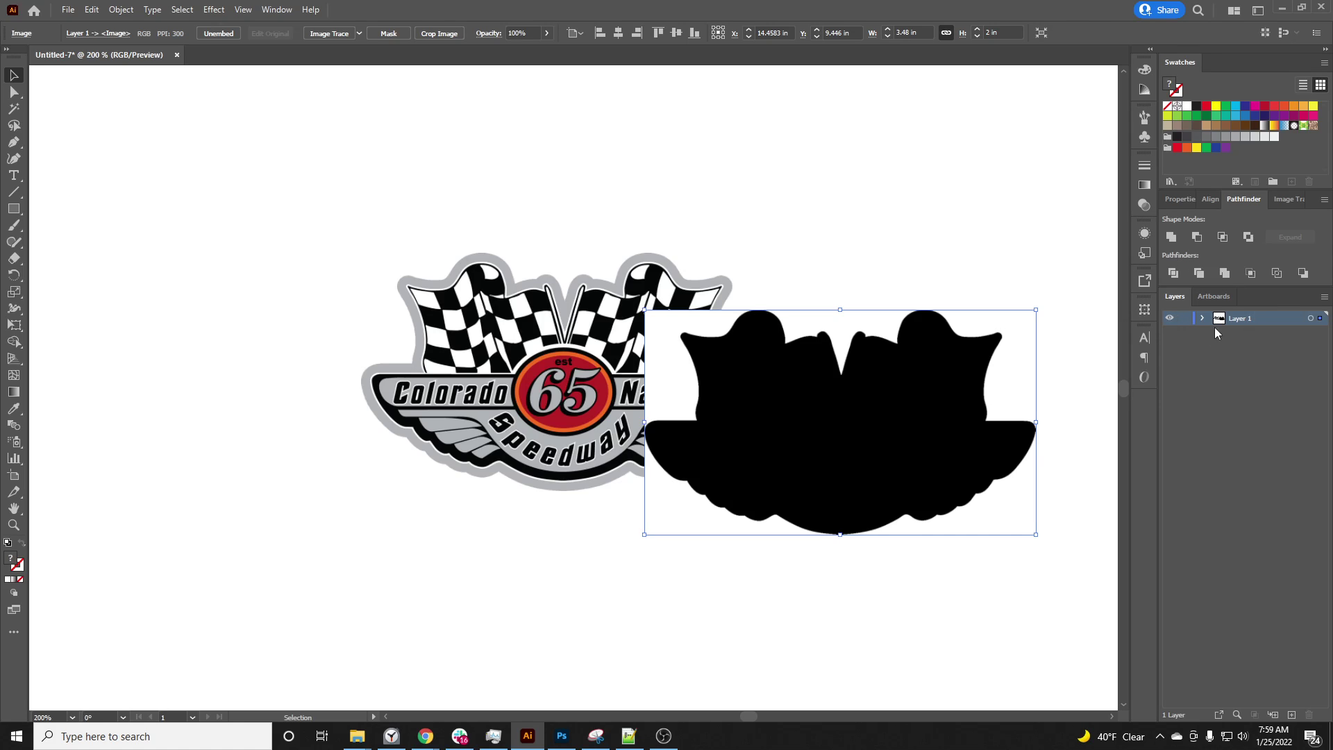
pyautogui.moveTo(851, 410); pyautogui.dragTo(898, 390)
pyautogui.press('Delete')
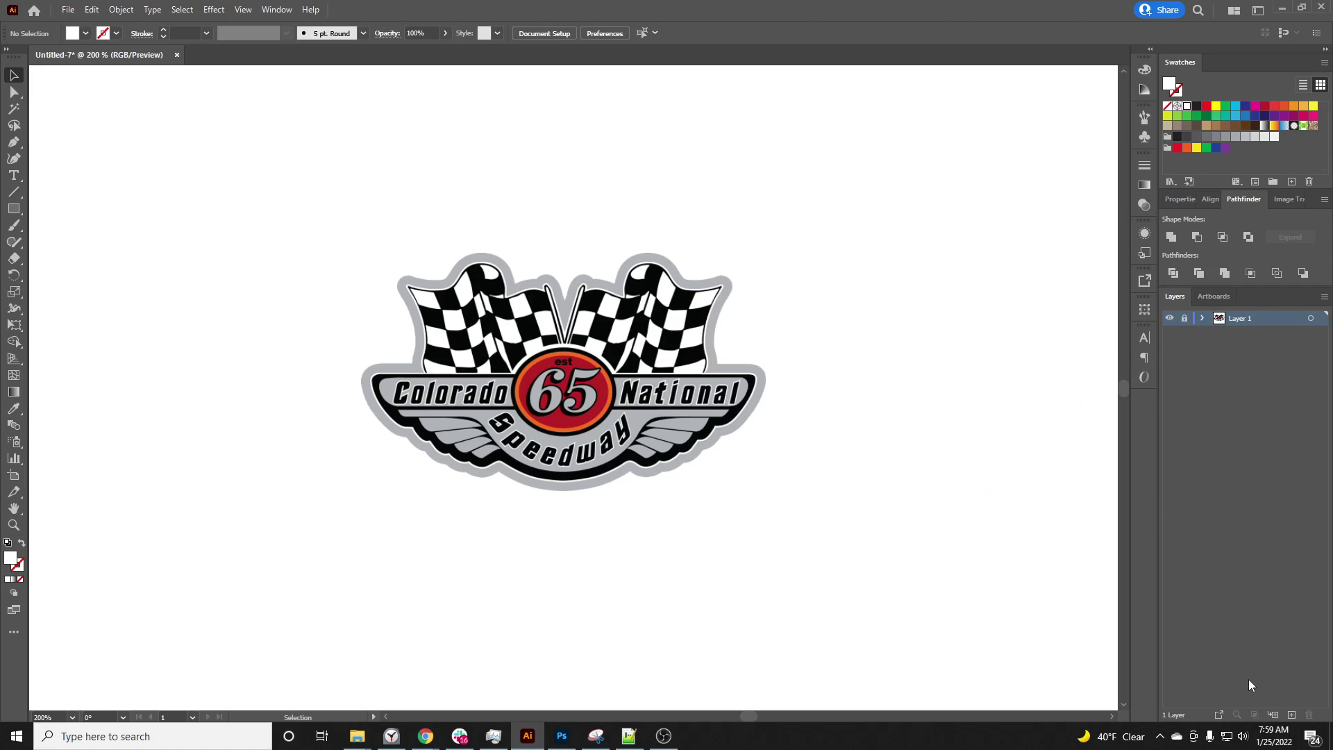
pyautogui.click(1290, 715)
pyautogui.hotkey('ctrl', 'v')
pyautogui.moveTo(684, 417); pyautogui.dragTo(837, 408)
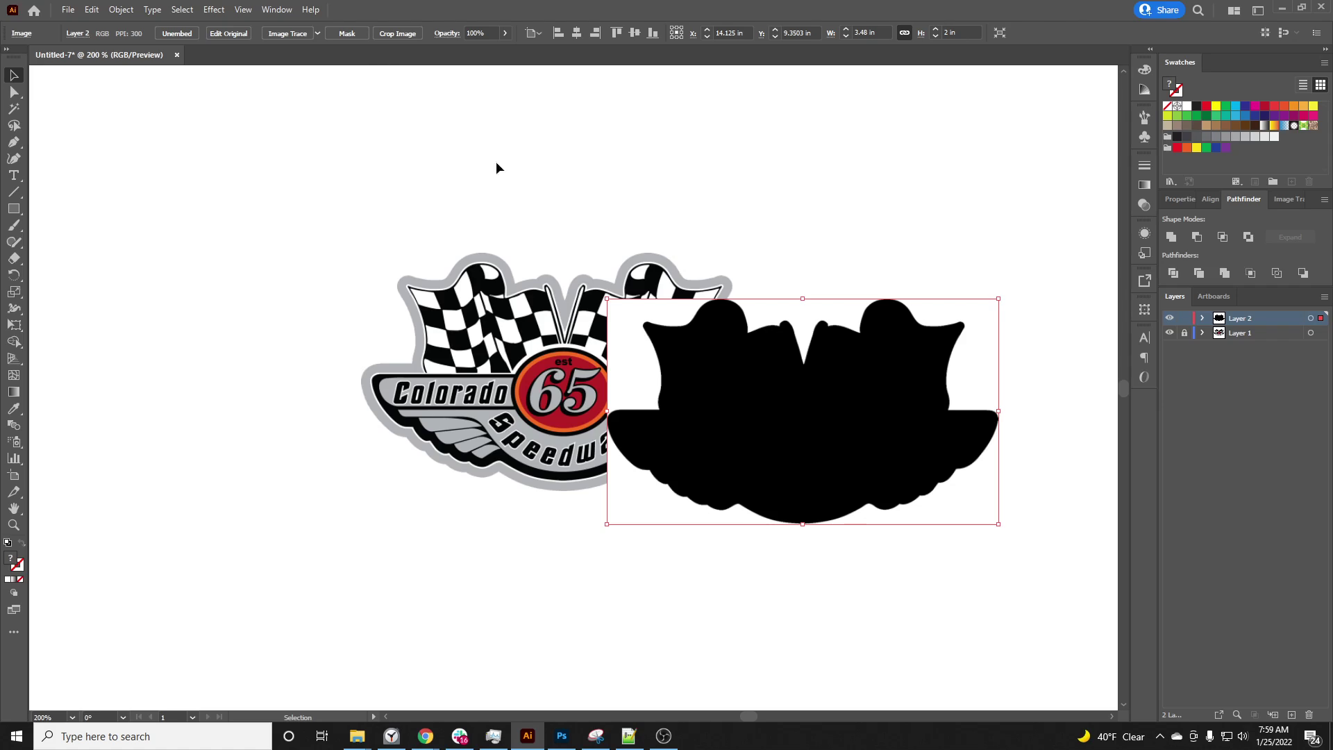
# Image Trace the black silhouette in Black and White mode with Ignore White enabled.
pyautogui.click(276, 9)
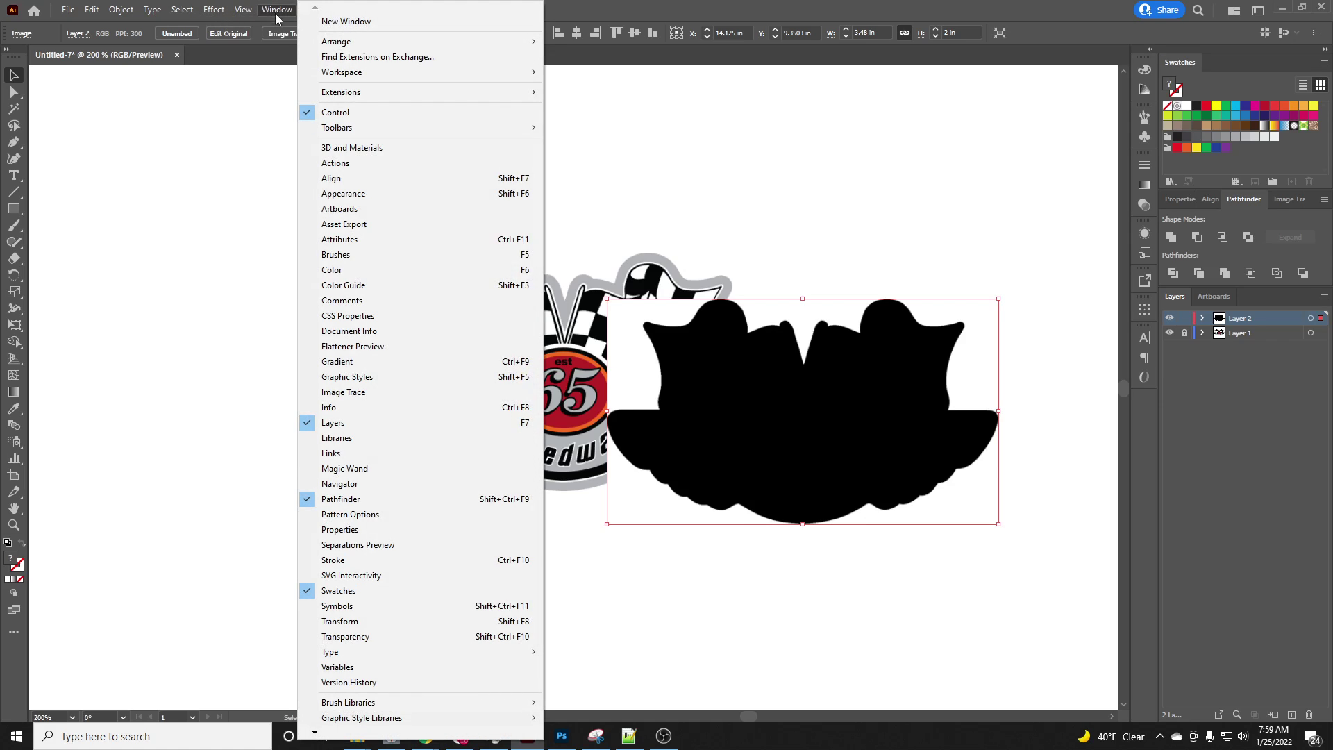
pyautogui.click(347, 392)
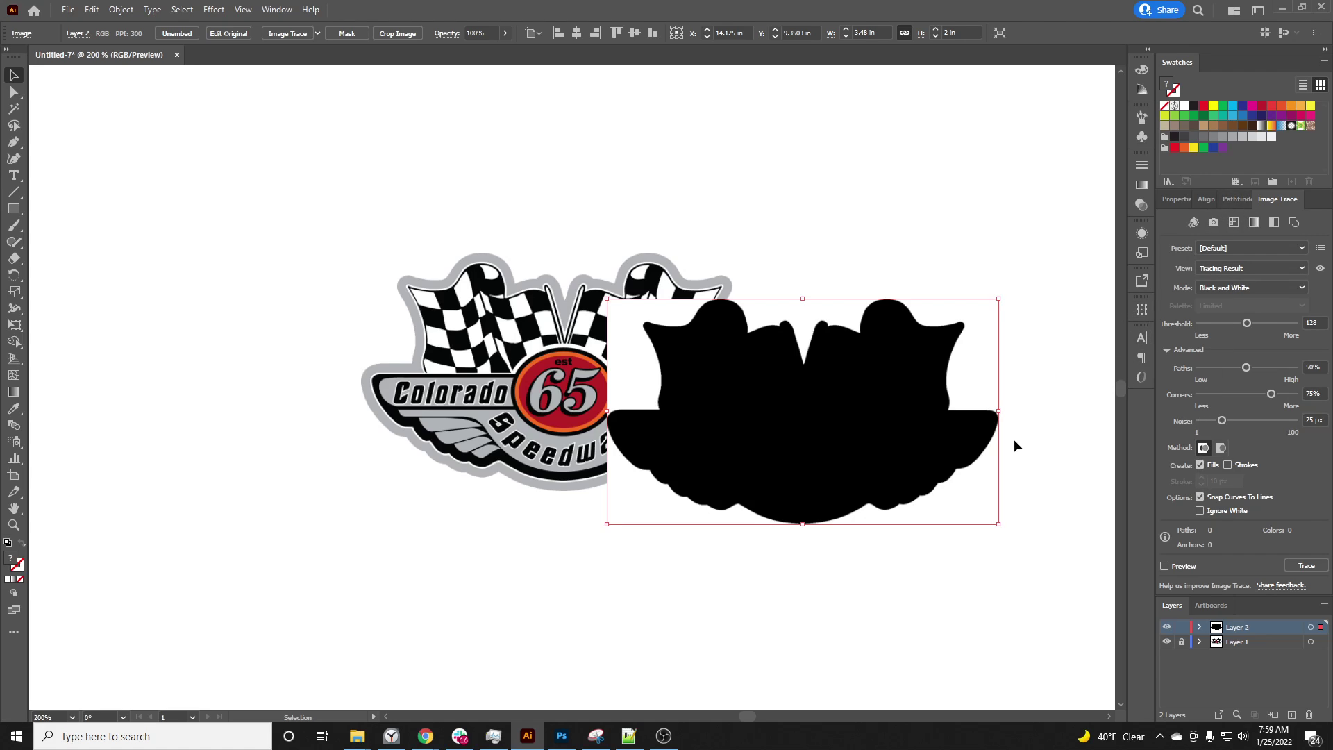
pyautogui.click(287, 34)
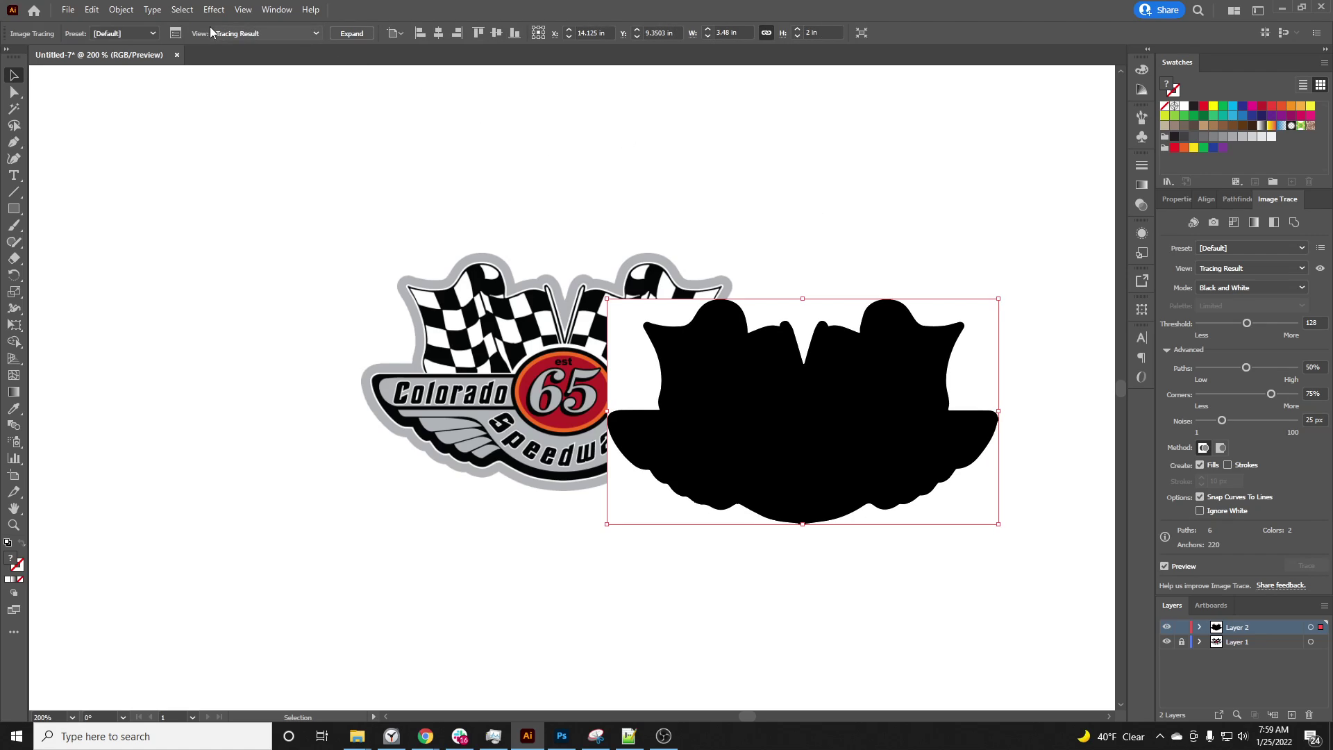
pyautogui.click(1200, 511)
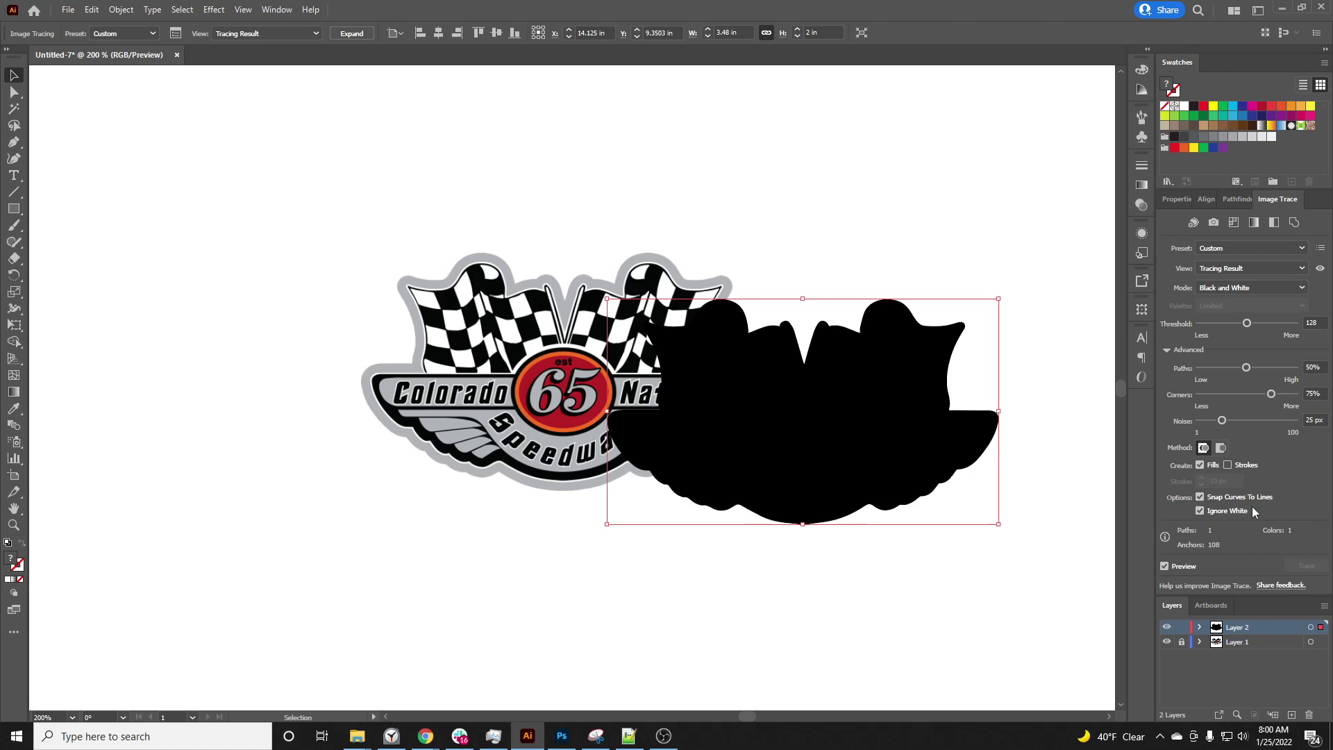
# Expand the traced silhouette into vector paths and center it horizontally and vertically on the artboard over the logo.
pyautogui.click(351, 33)
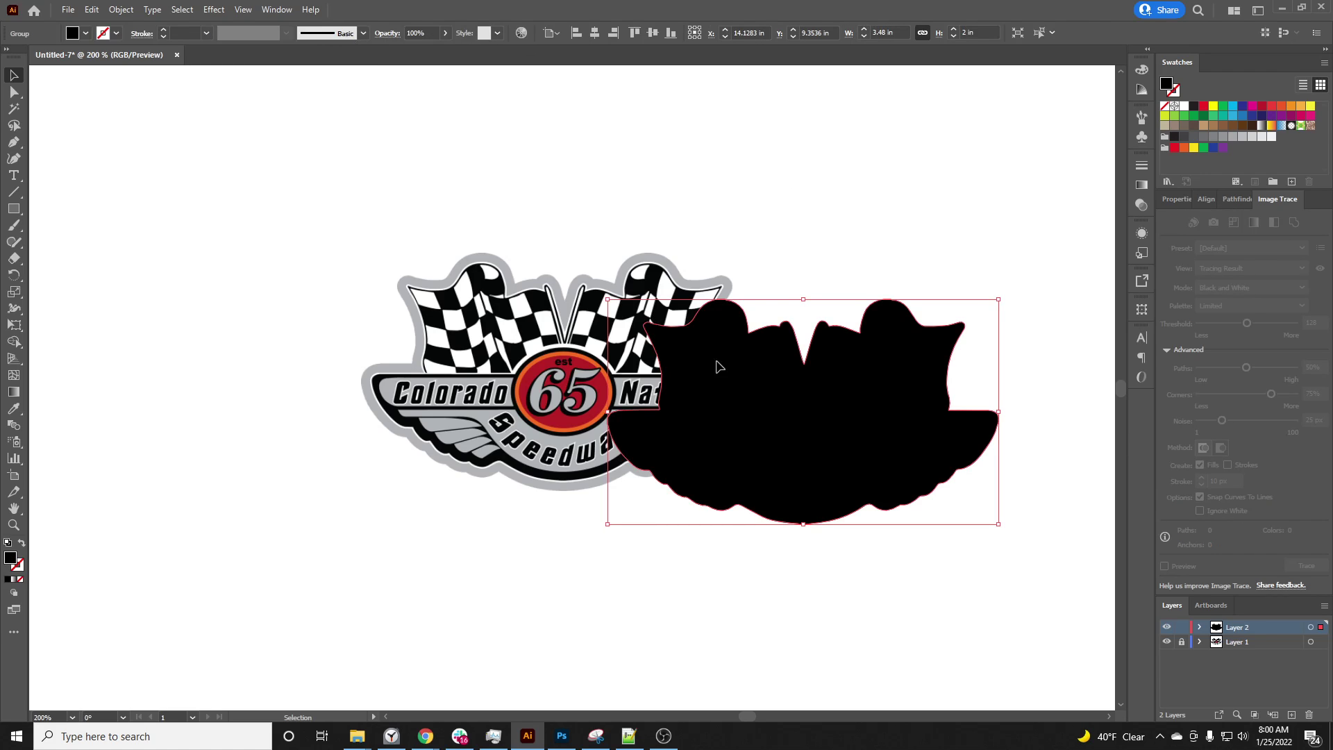
pyautogui.moveTo(832, 437)
pyautogui.mouseDown()
pyautogui.moveTo(833, 389)
pyautogui.moveTo(868, 443)
pyautogui.moveTo(964, 436)
pyautogui.moveTo(731, 388)
pyautogui.moveTo(681, 426)
pyautogui.moveTo(949, 467)
pyautogui.mouseUp()
pyautogui.click(598, 34)
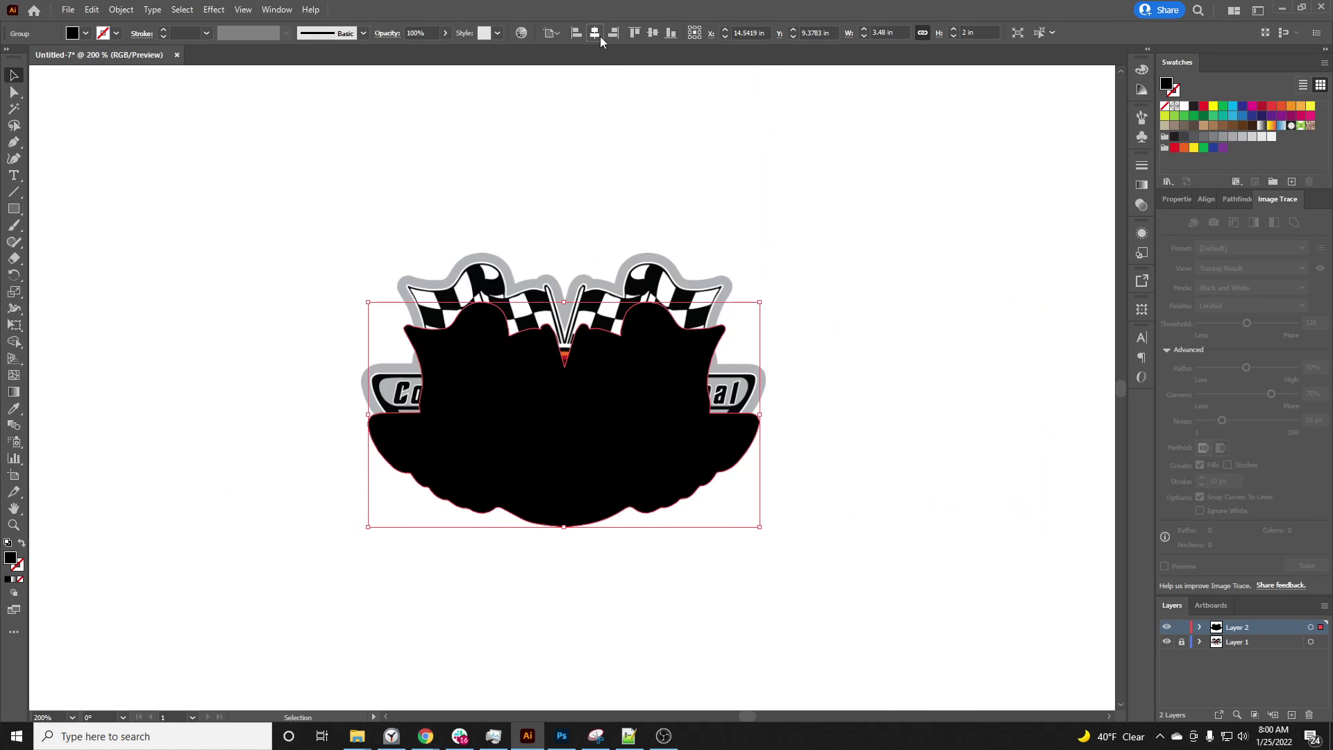
pyautogui.click(654, 34)
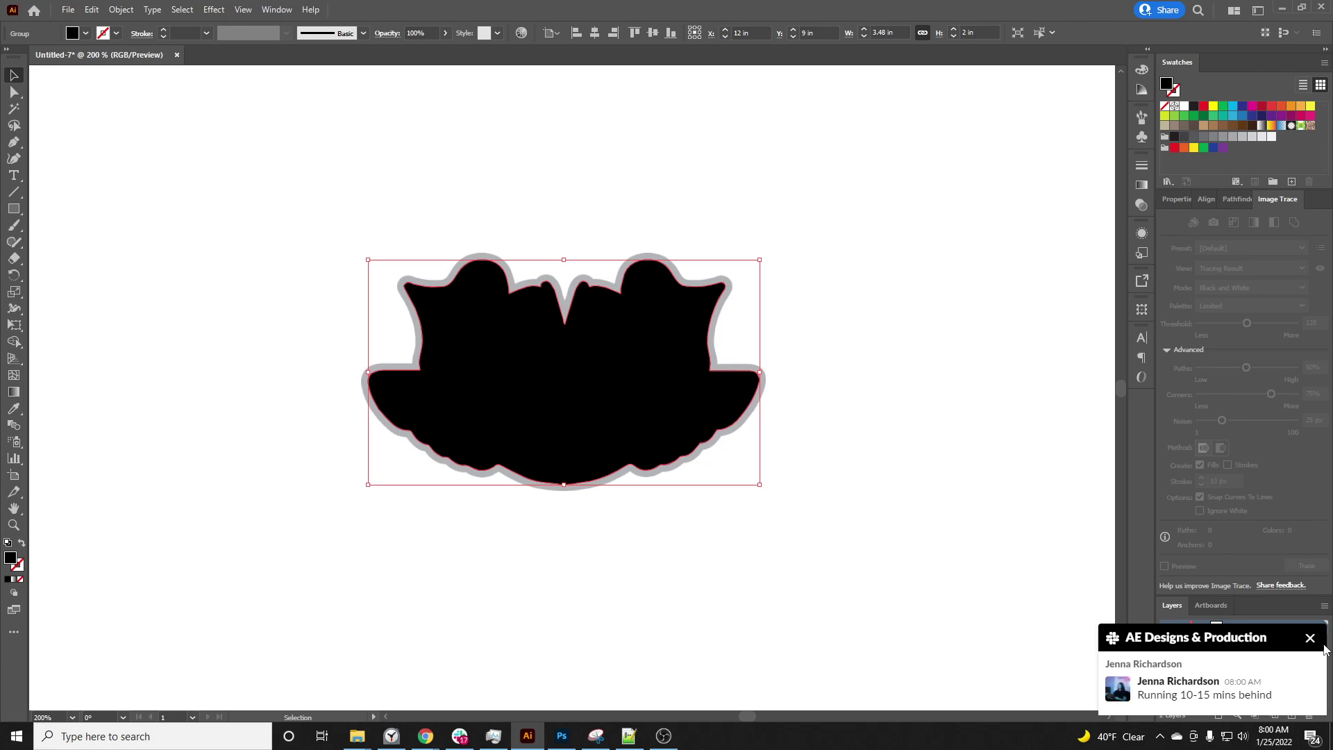
# Examine the silhouette's edge up close against the gray outline, especially along the tops of the flags.
pyautogui.scroll(3, 639, 291)
pyautogui.scroll(2, 646, 288)
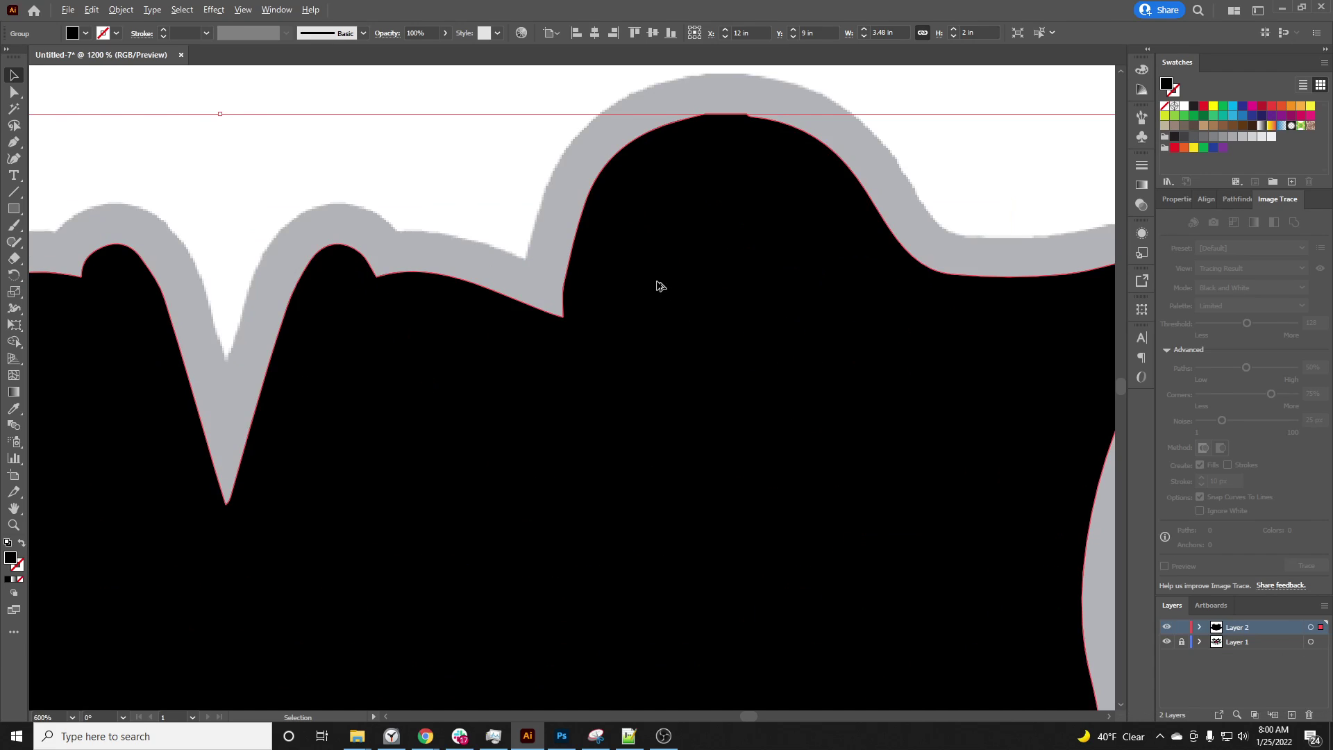
pyautogui.scroll(3, 768, 277)
pyautogui.scroll(2, 762, 271)
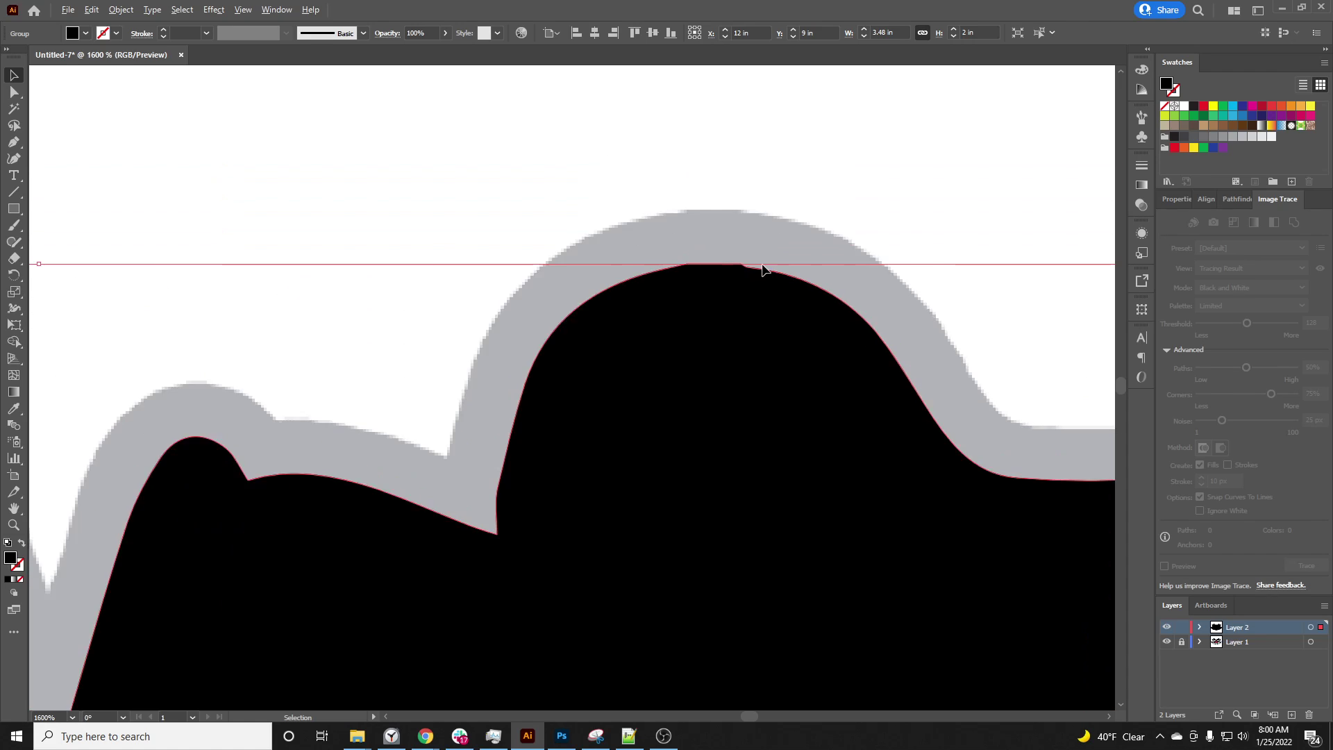
pyautogui.scroll(-3, 739, 279)
pyautogui.scroll(-2, 740, 285)
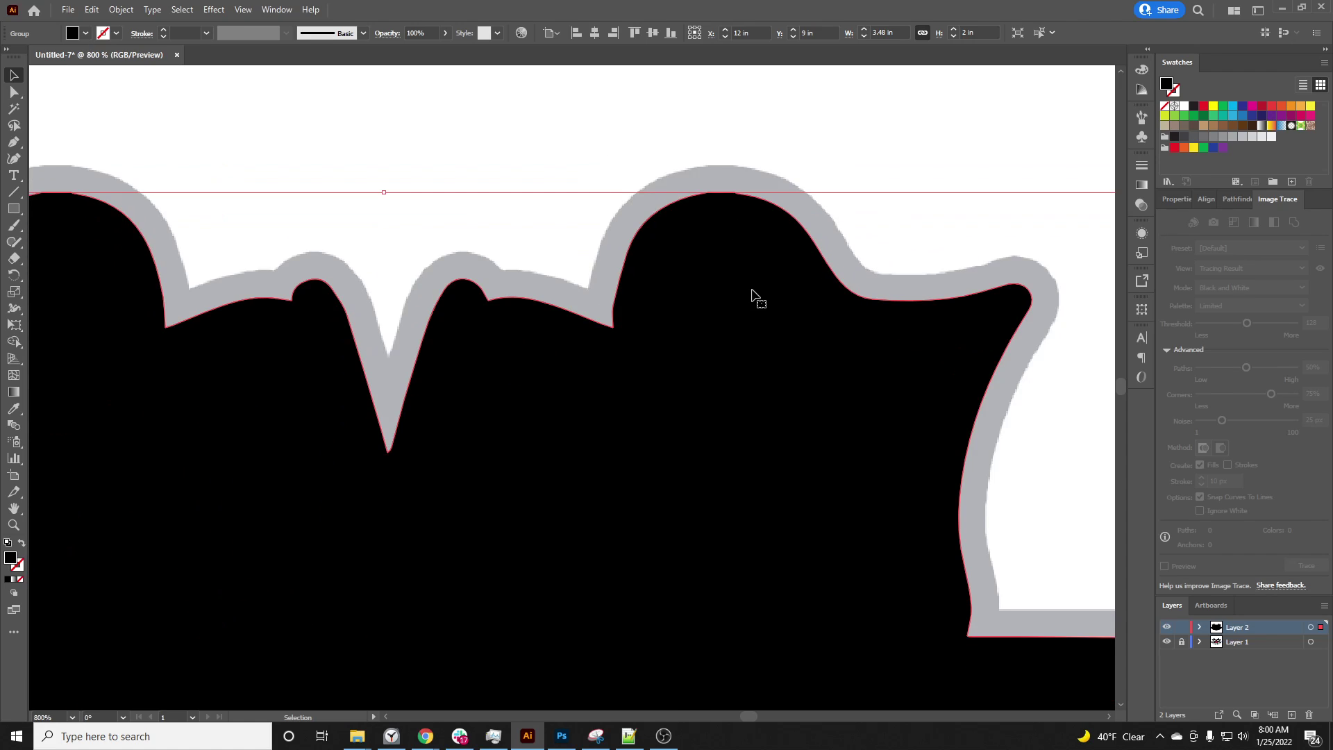
pyautogui.scroll(-1, 782, 308)
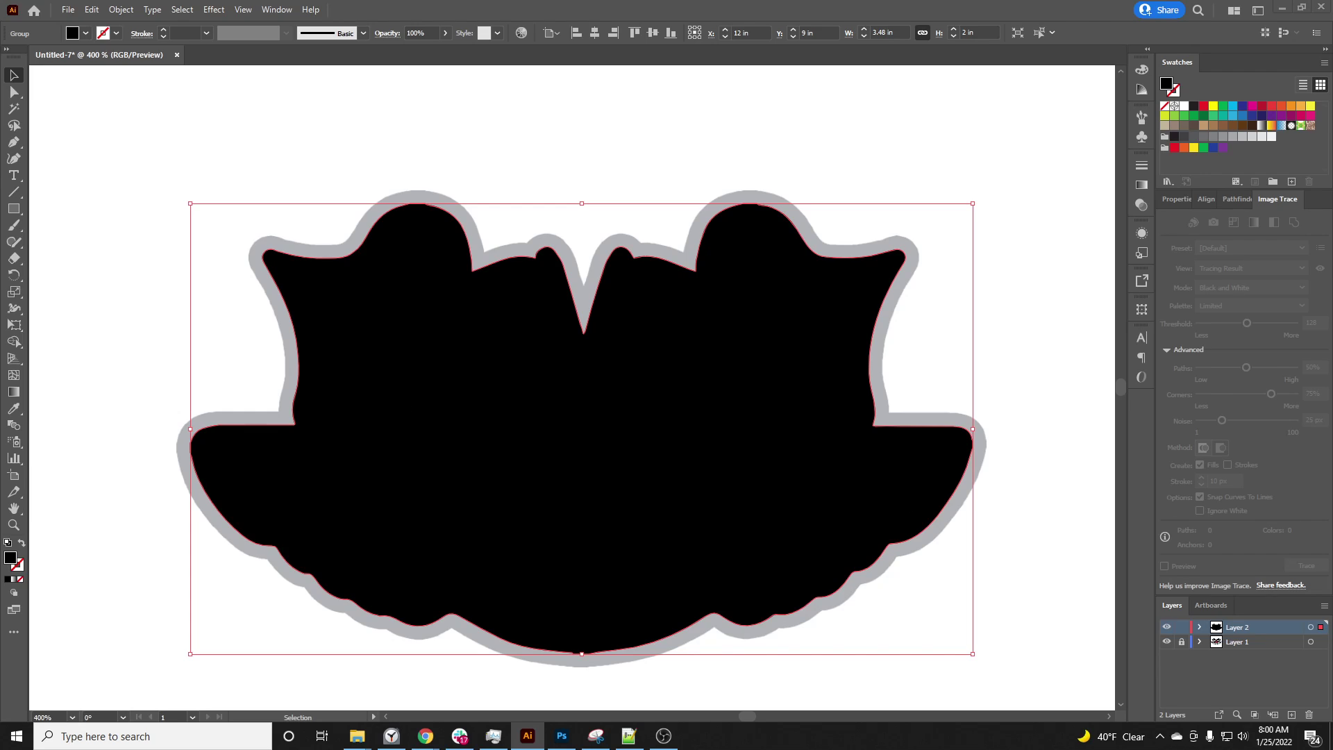
# Switch to the Chrome remote desktop session and look through Program Files (x86) on the remote PC's Local Disk (C:).
pyautogui.hotkey('alt', 'Tab')
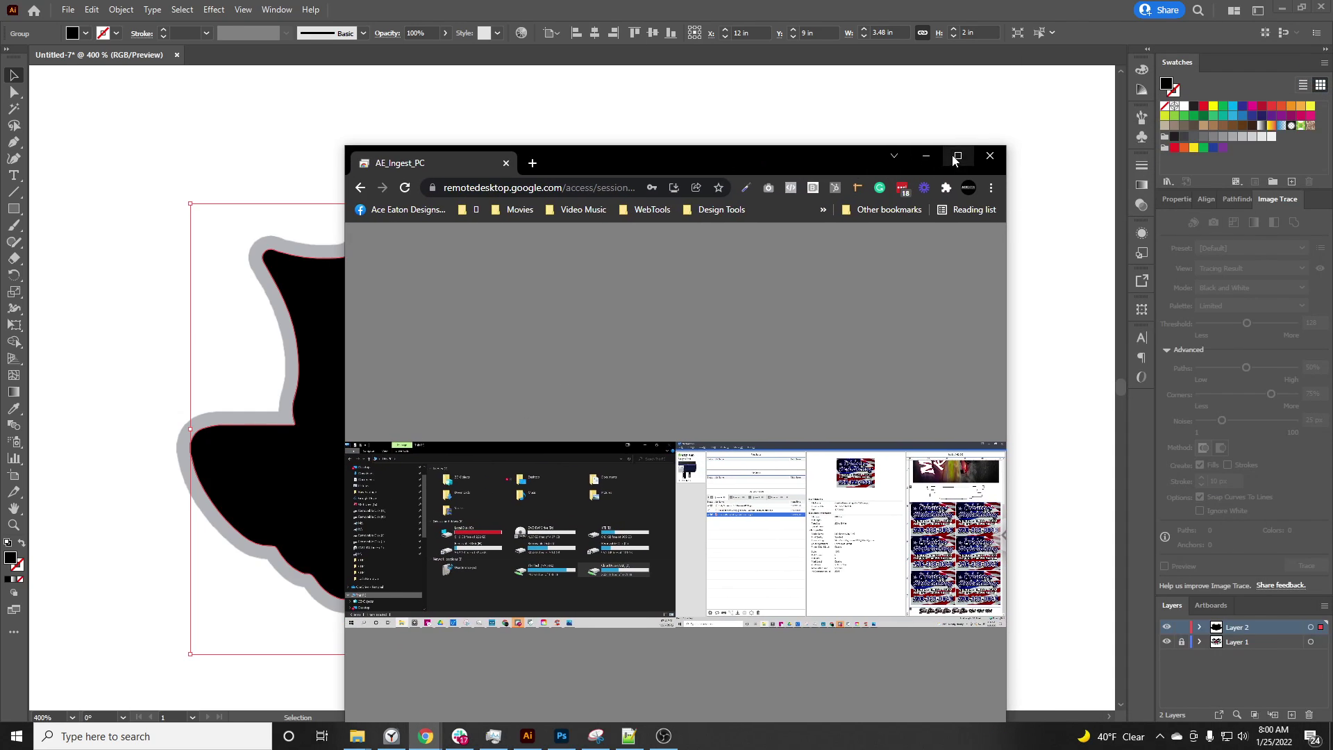
pyautogui.doubleClick(676, 157)
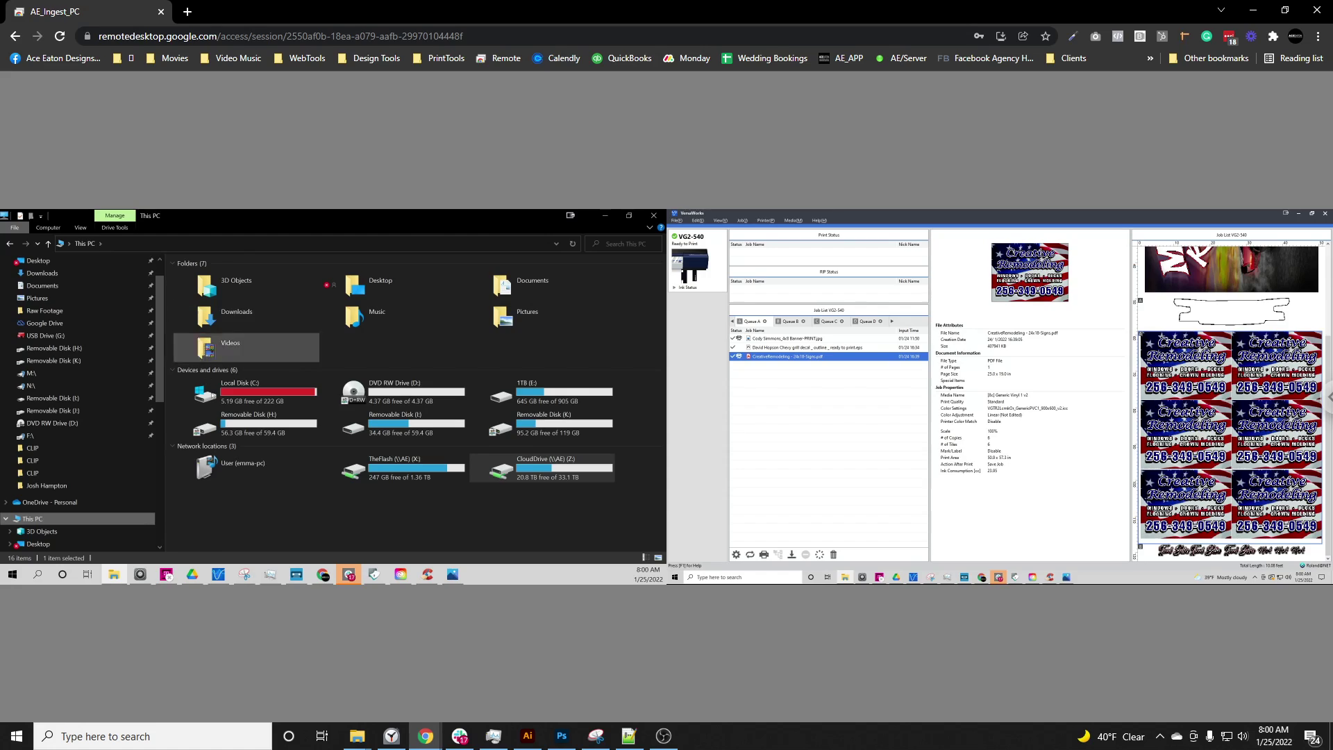
pyautogui.doubleClick(290, 392)
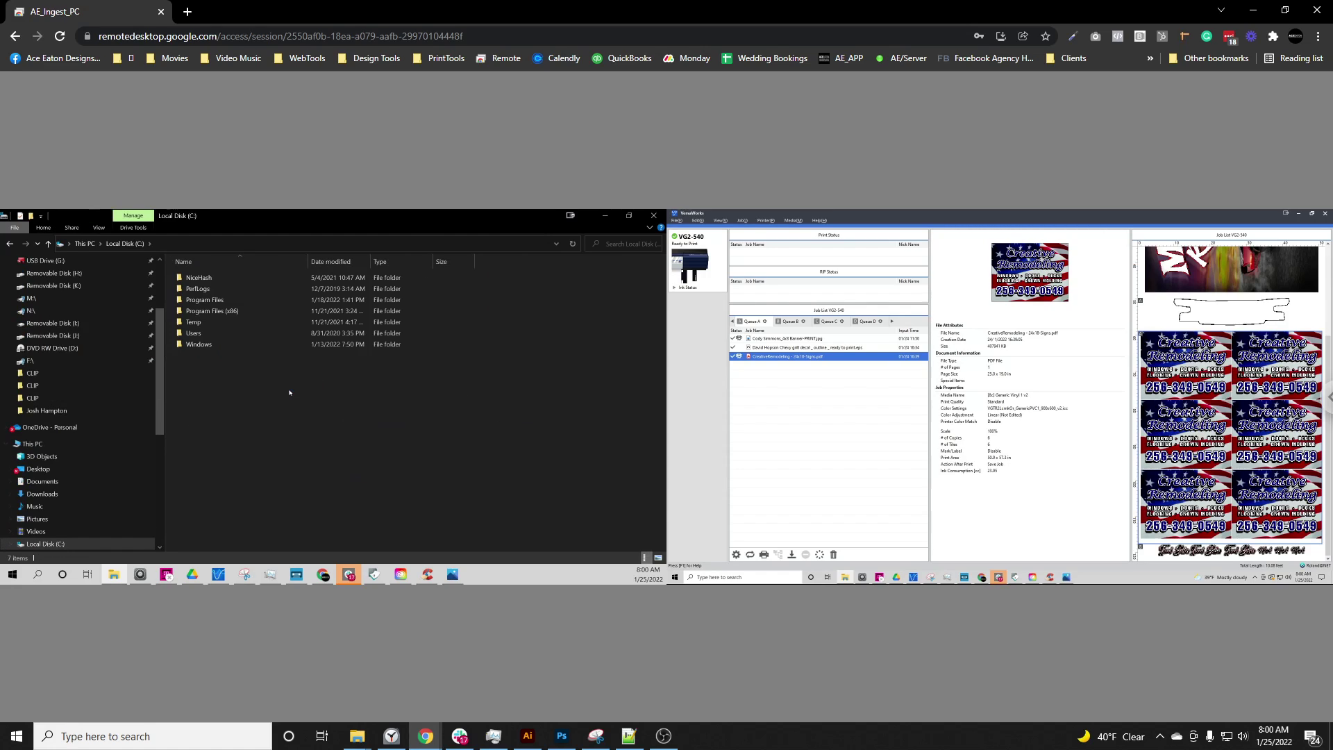
pyautogui.doubleClick(253, 310)
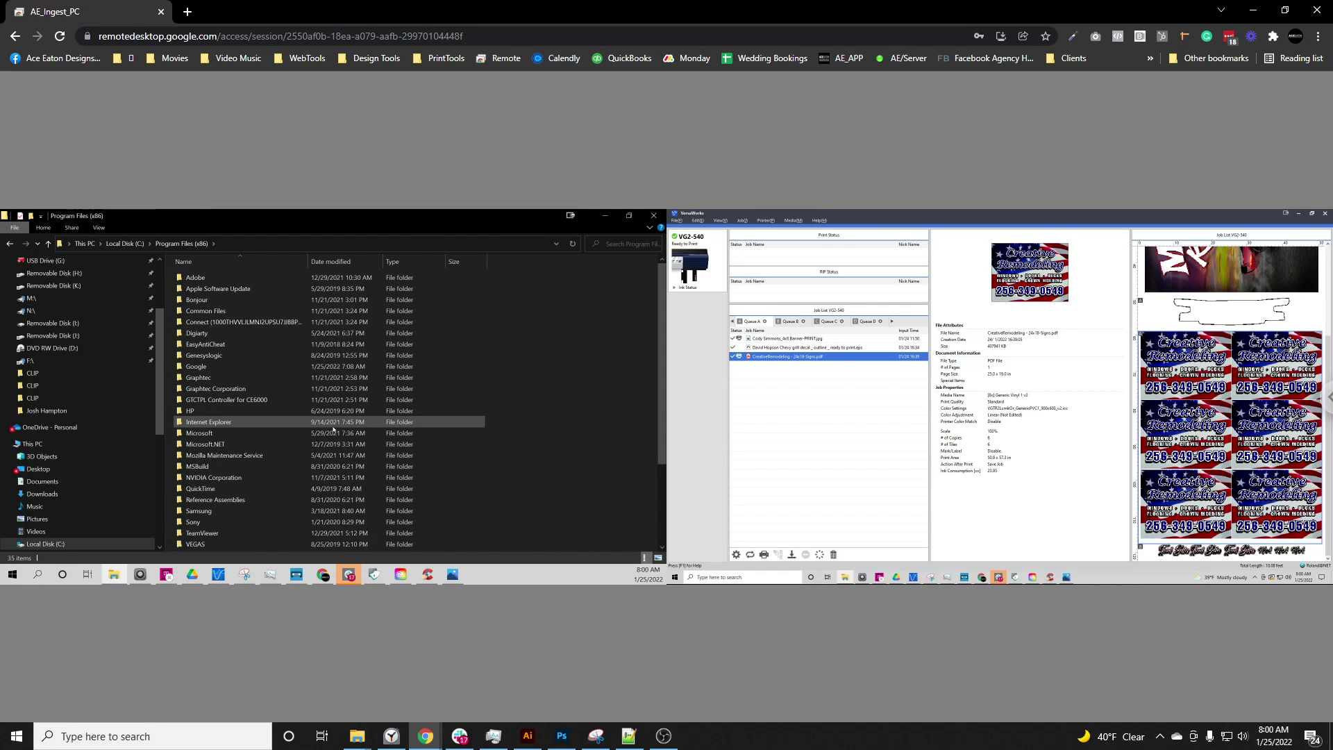
pyautogui.scroll(-3, 333, 429)
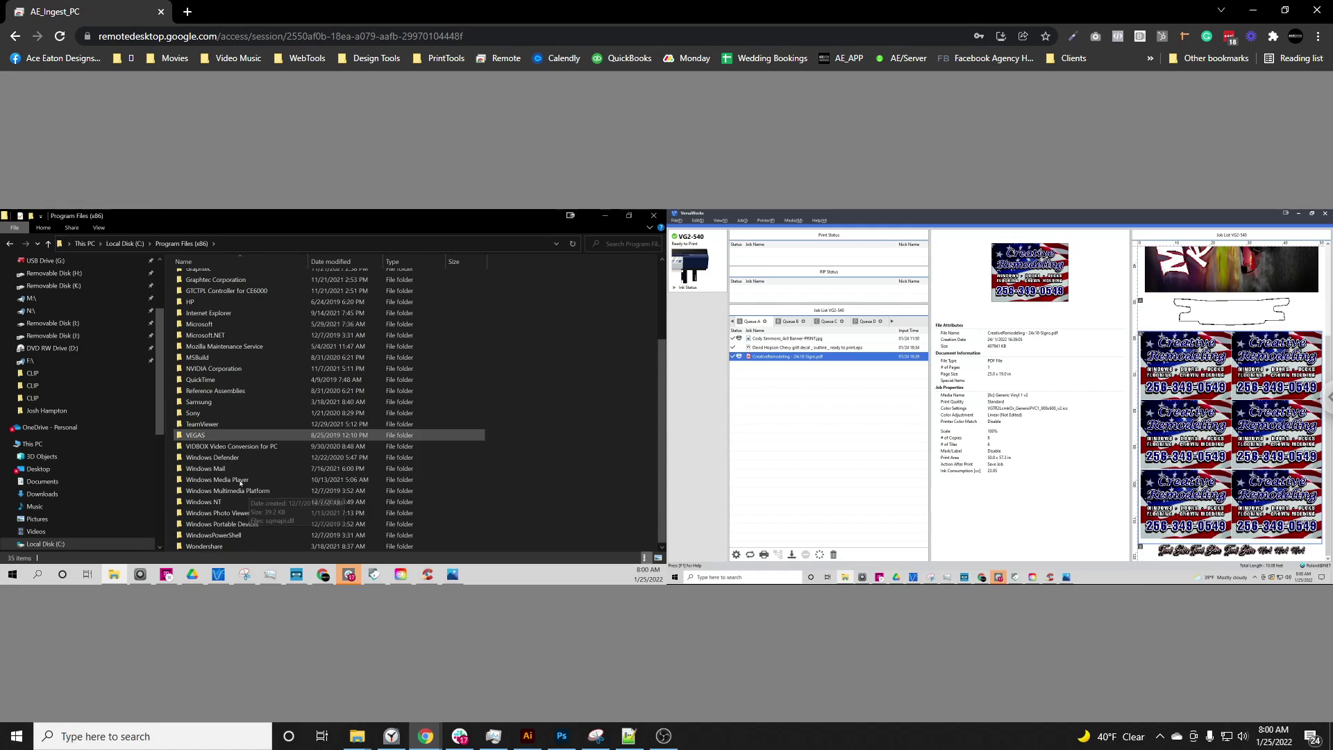
pyautogui.scroll(4, 236, 449)
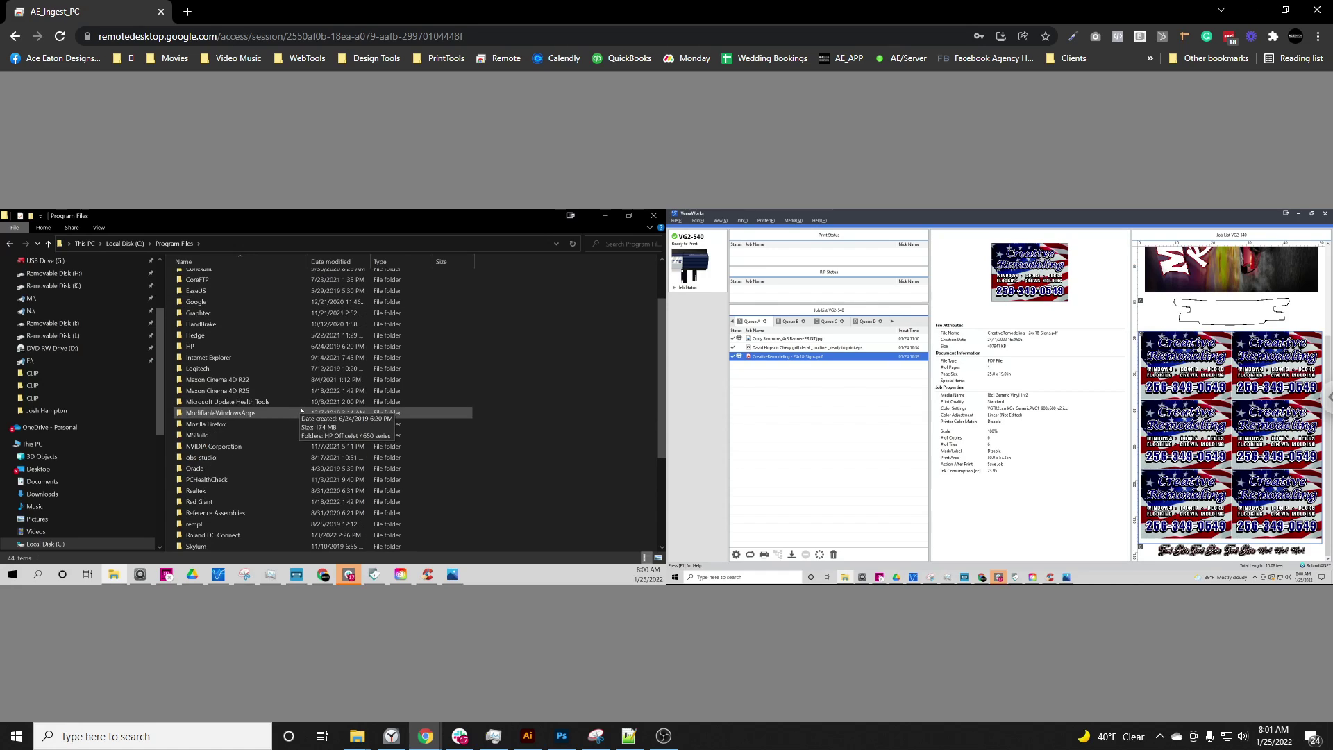
# View the Roland swatch library files in Program Files > VersaWorks > Swatch > Illustrator, and return to Illustrator.
pyautogui.scroll(-2, 301, 410)
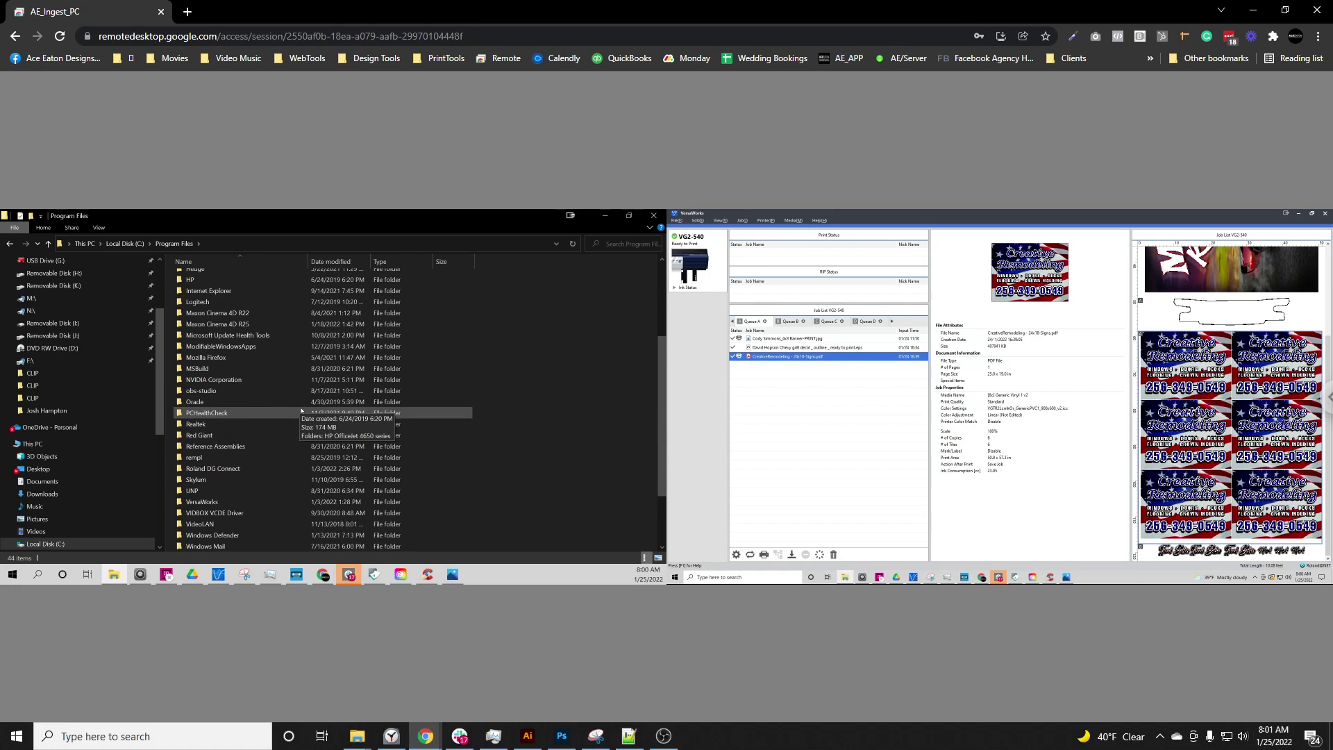
pyautogui.doubleClick(237, 503)
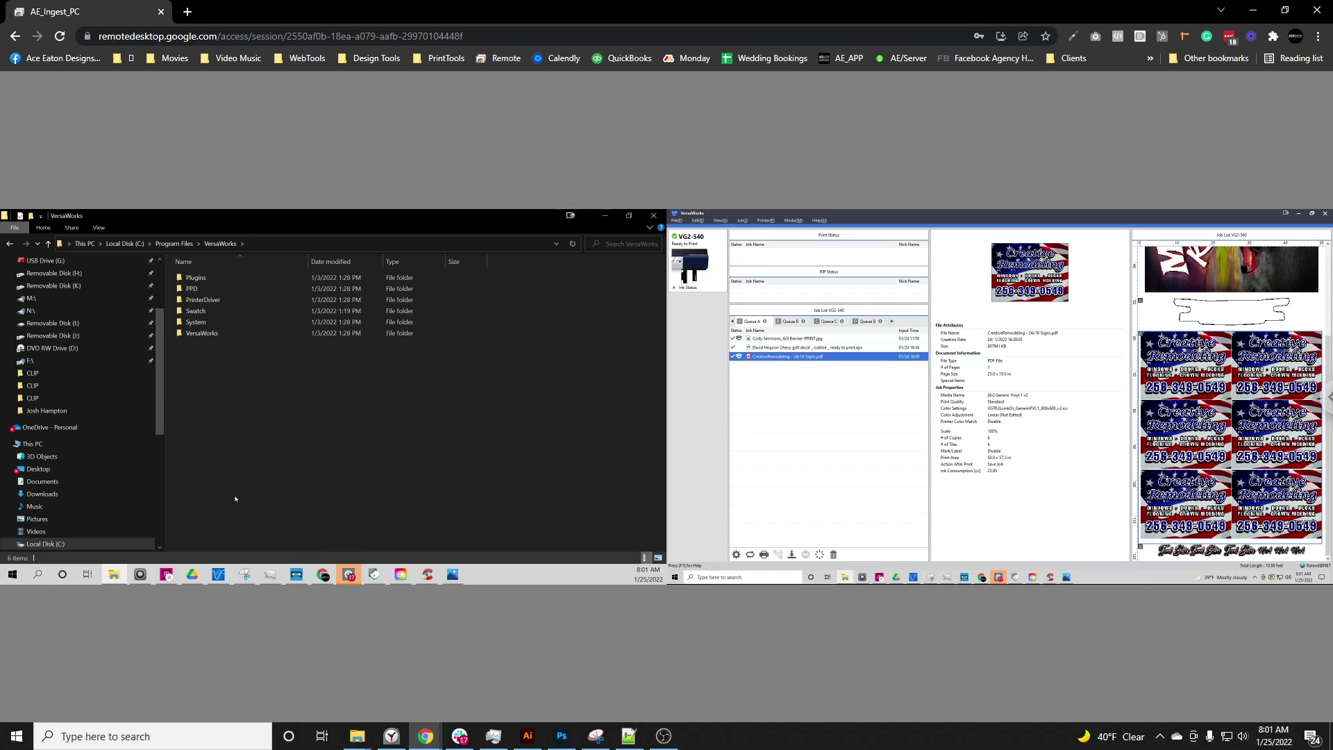
pyautogui.doubleClick(219, 314)
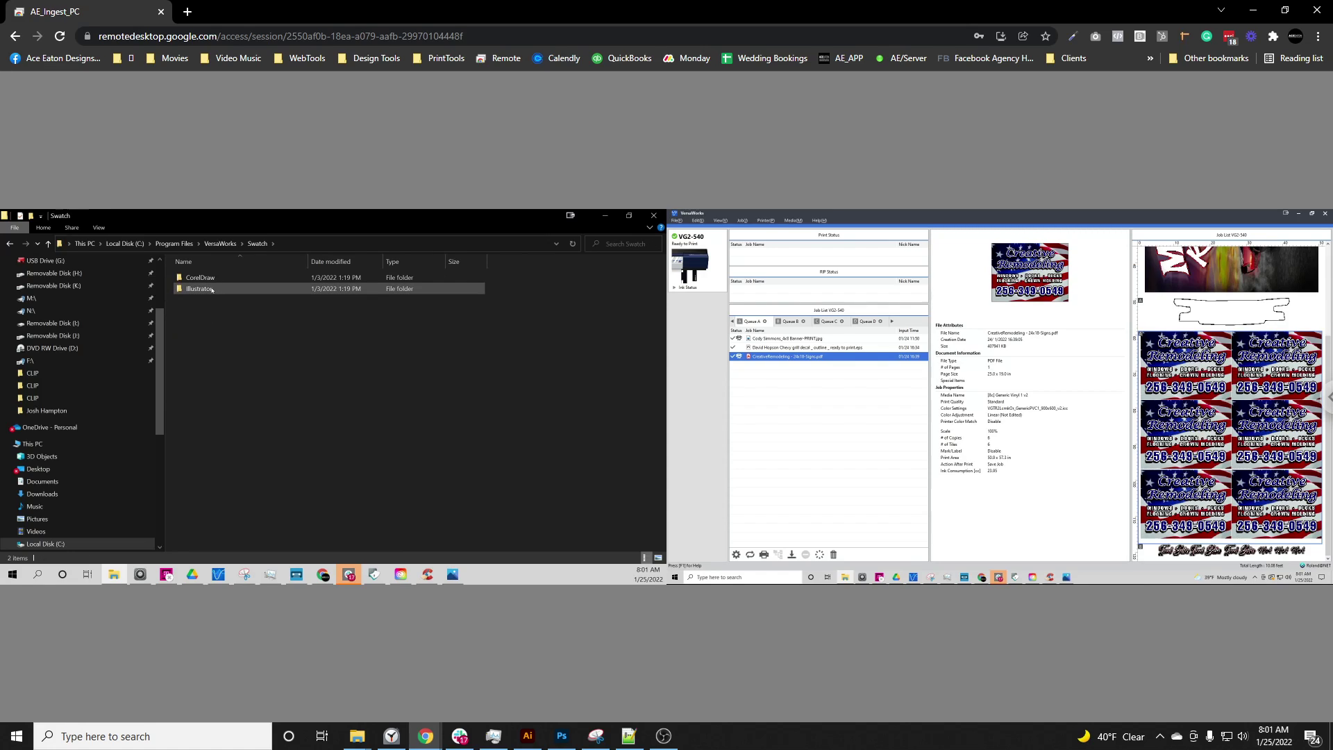
pyautogui.doubleClick(212, 290)
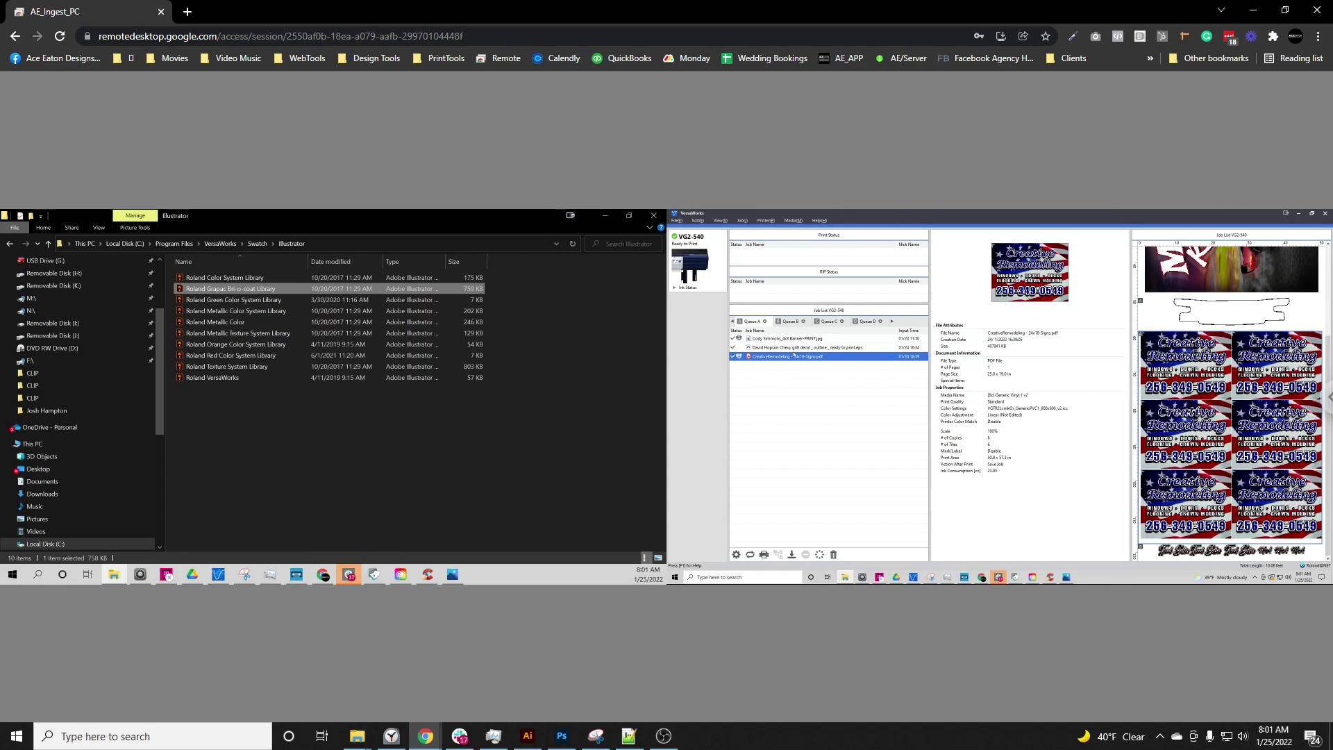
pyautogui.click(1253, 10)
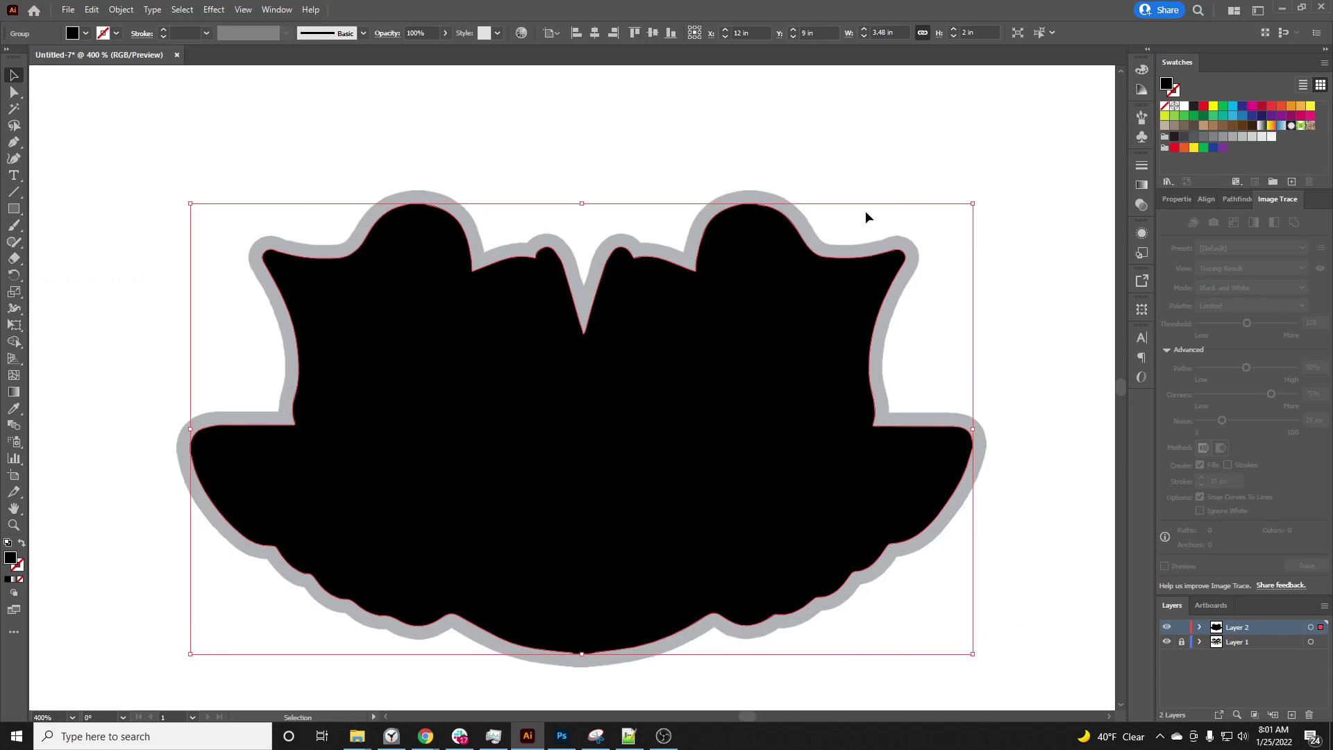
pyautogui.click(1169, 182)
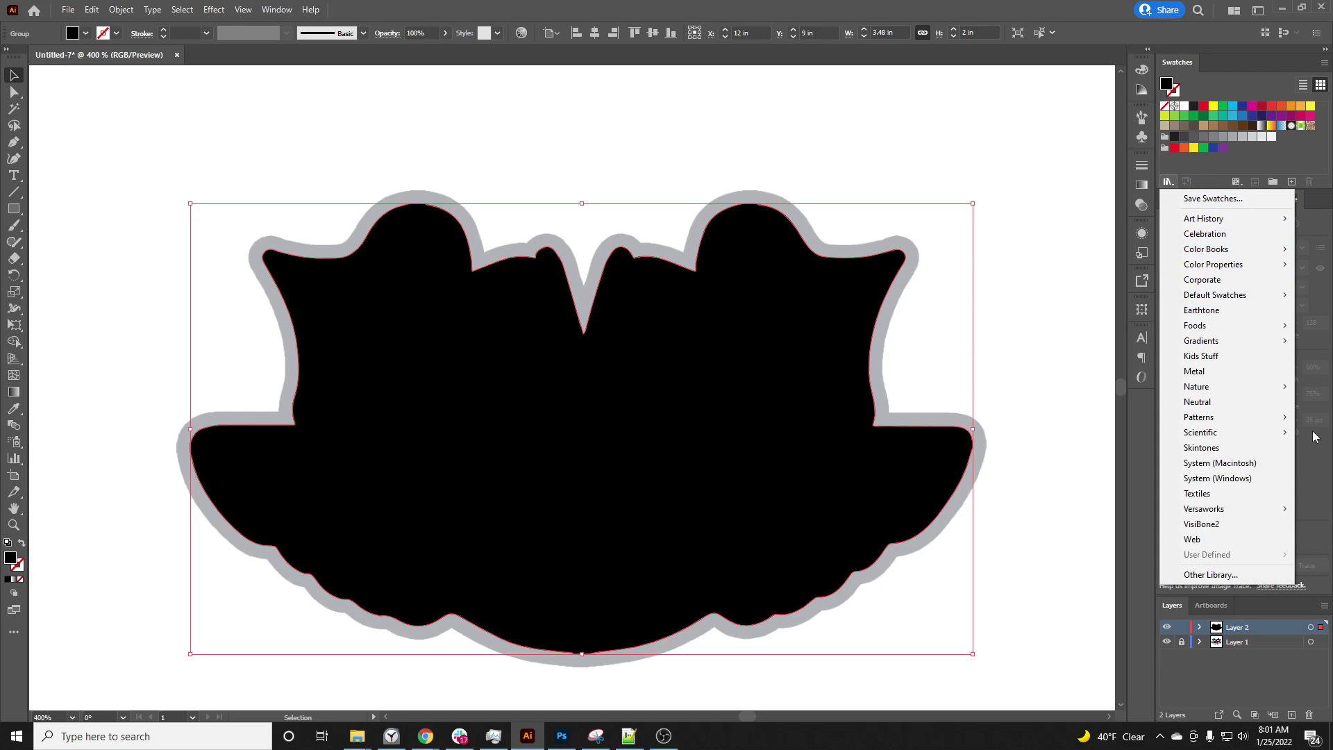
pyautogui.click(1250, 574)
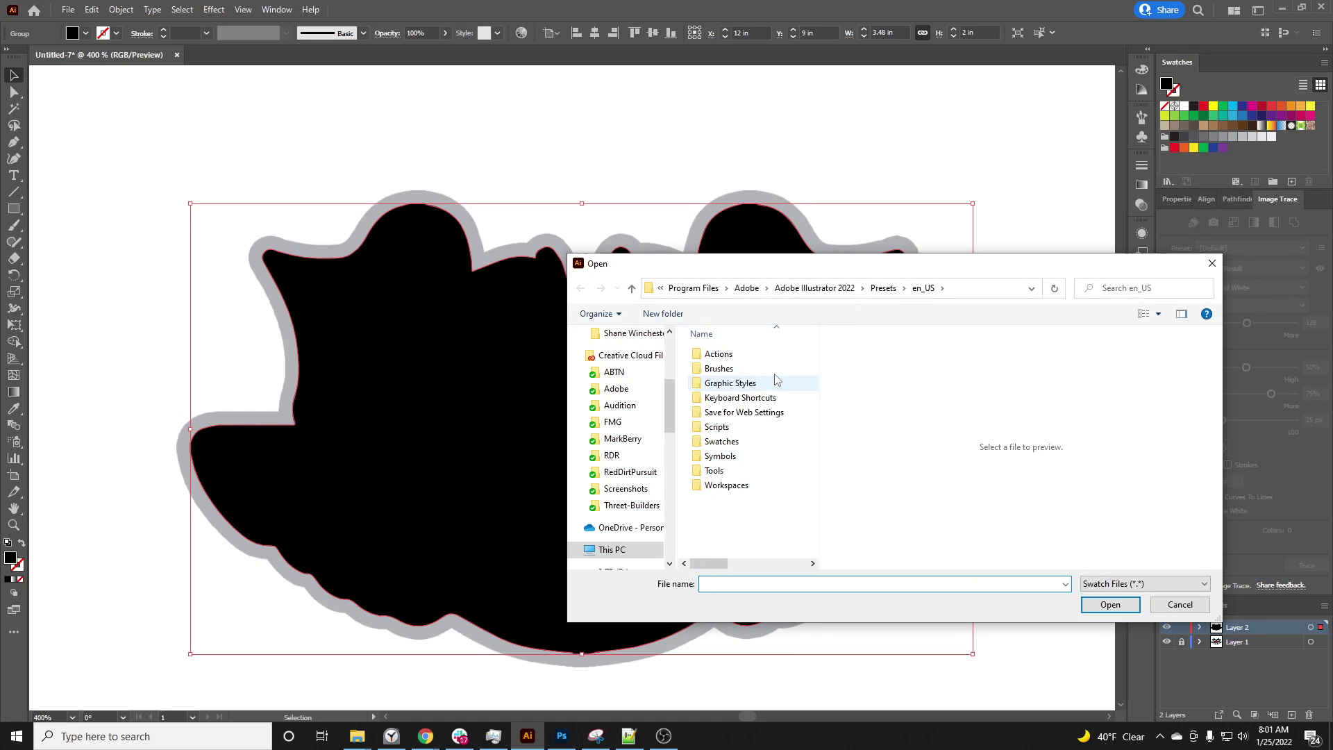
pyautogui.moveTo(998, 267); pyautogui.dragTo(924, 218)
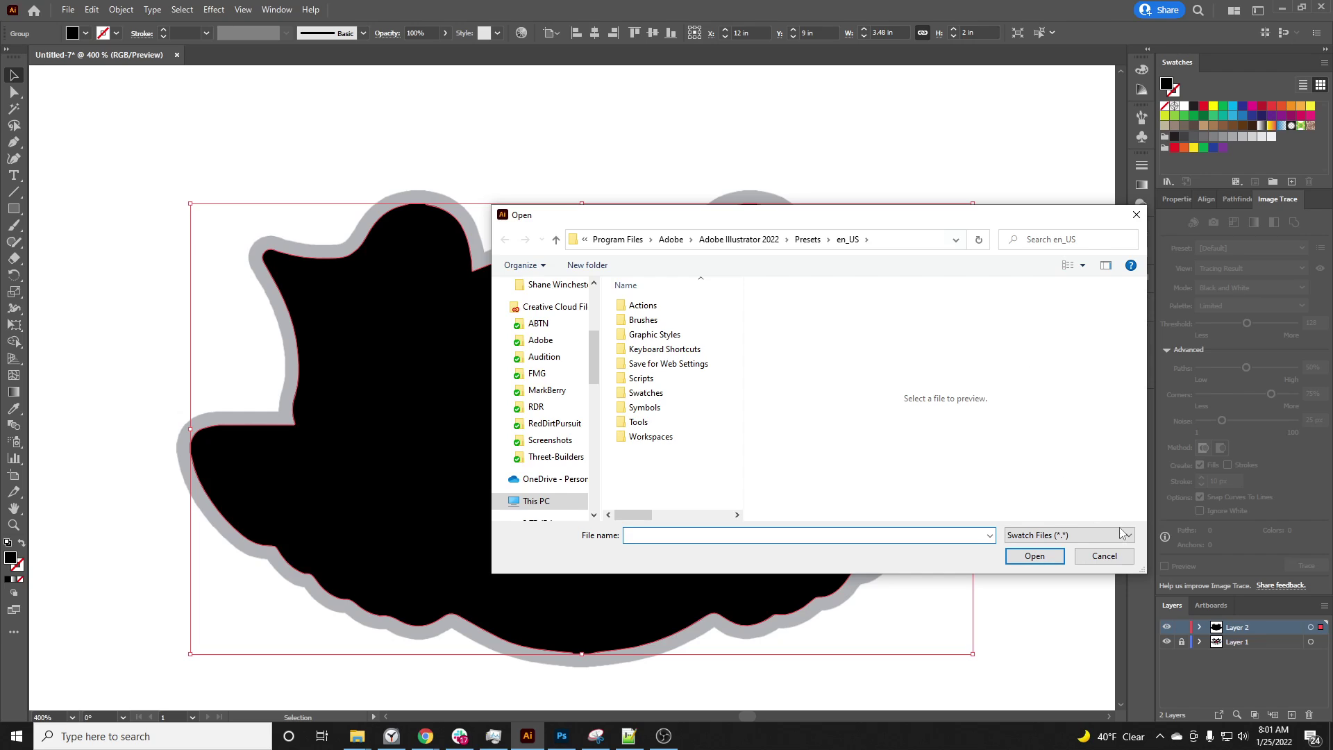
pyautogui.click(1104, 555)
pyautogui.click(1095, 500)
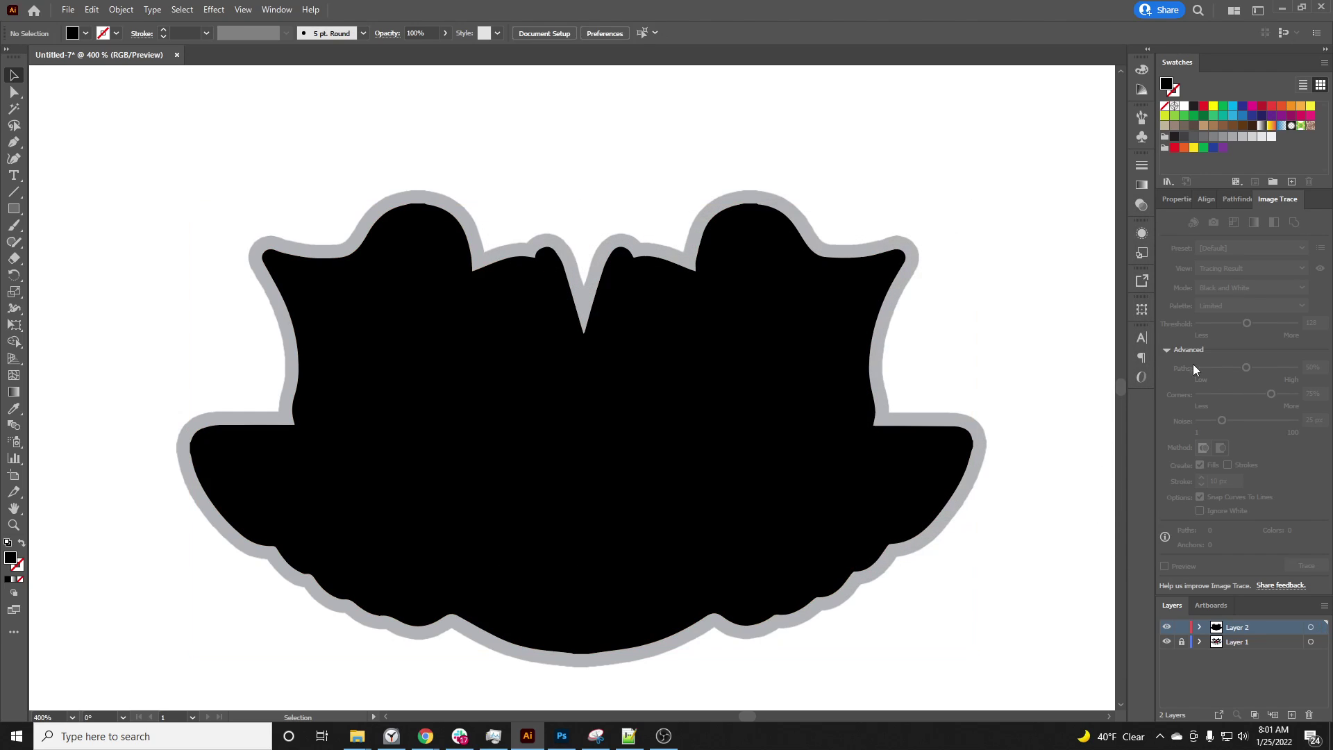
# Select the black silhouette, load the Roland VersaWorks swatch library, and place its panel clear of the artwork.
pyautogui.click(811, 296)
pyautogui.click(1169, 181)
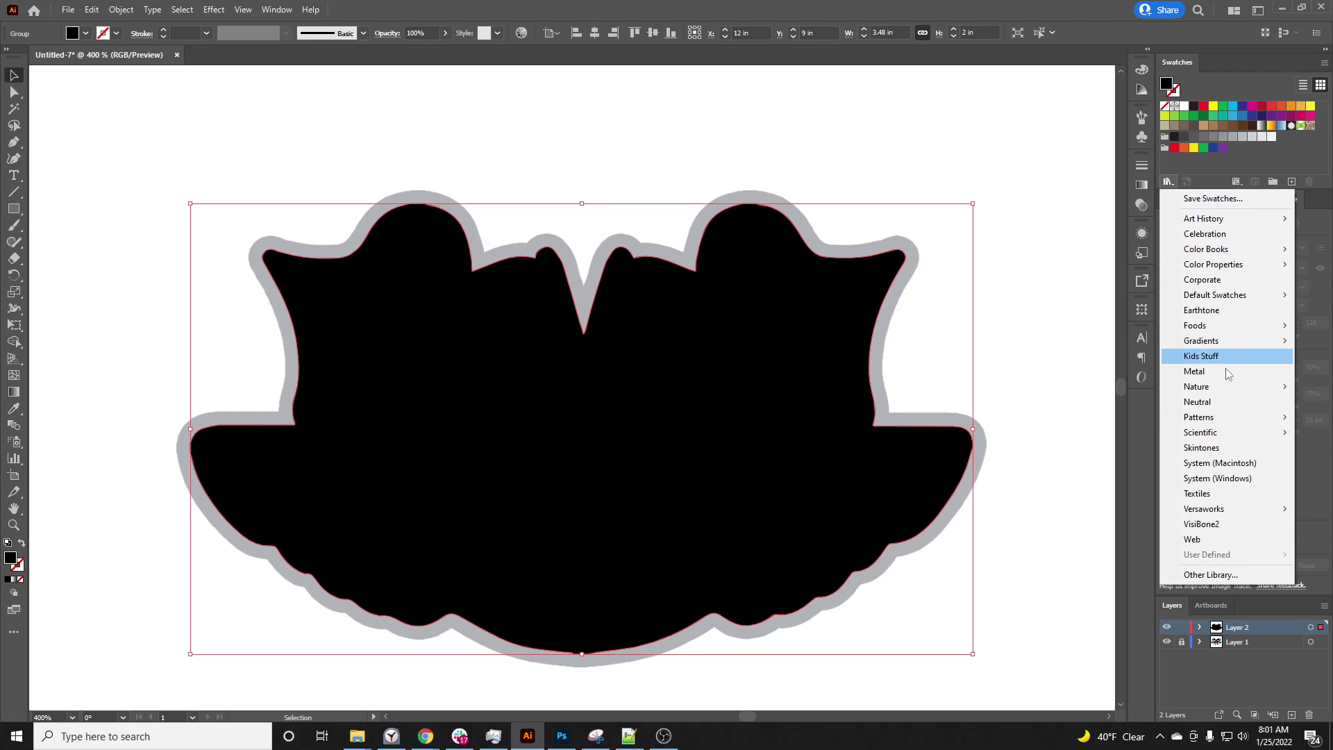
pyautogui.moveTo(1230, 508)
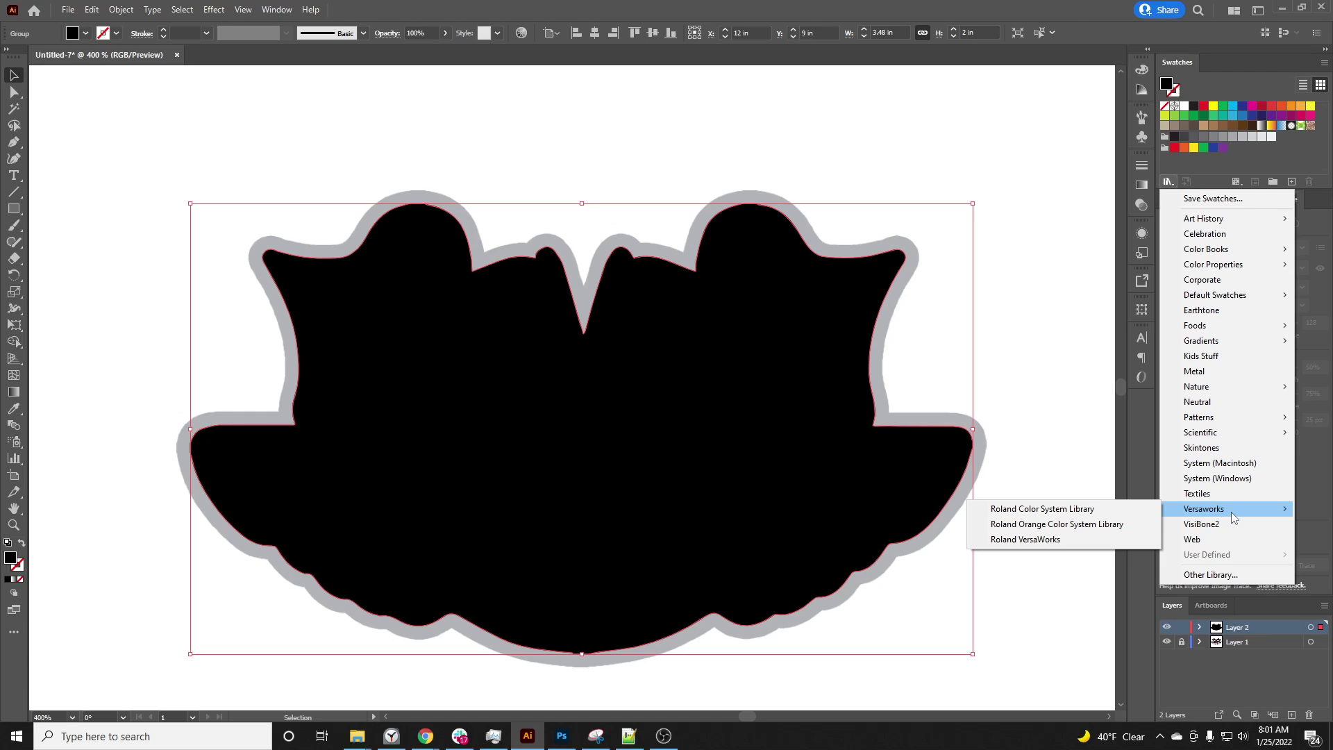
pyautogui.click(1055, 544)
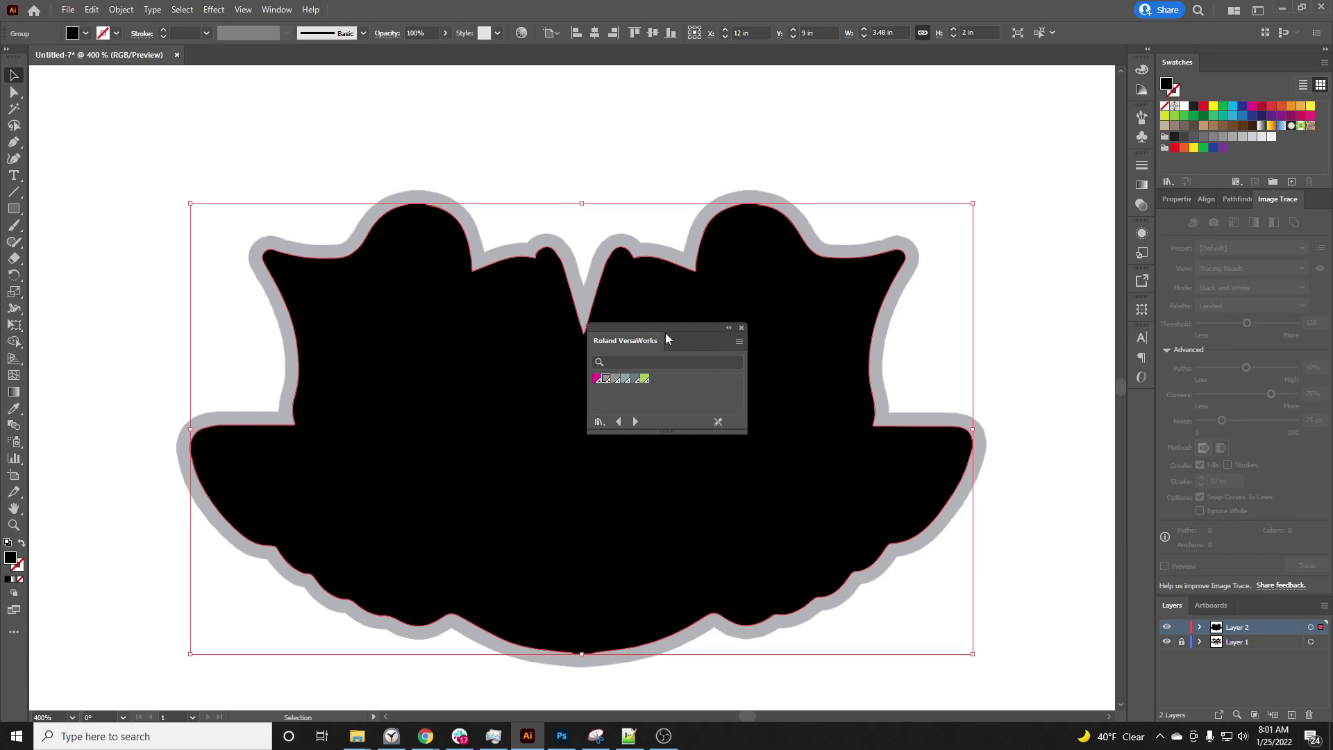
pyautogui.moveTo(665, 332); pyautogui.dragTo(1027, 79)
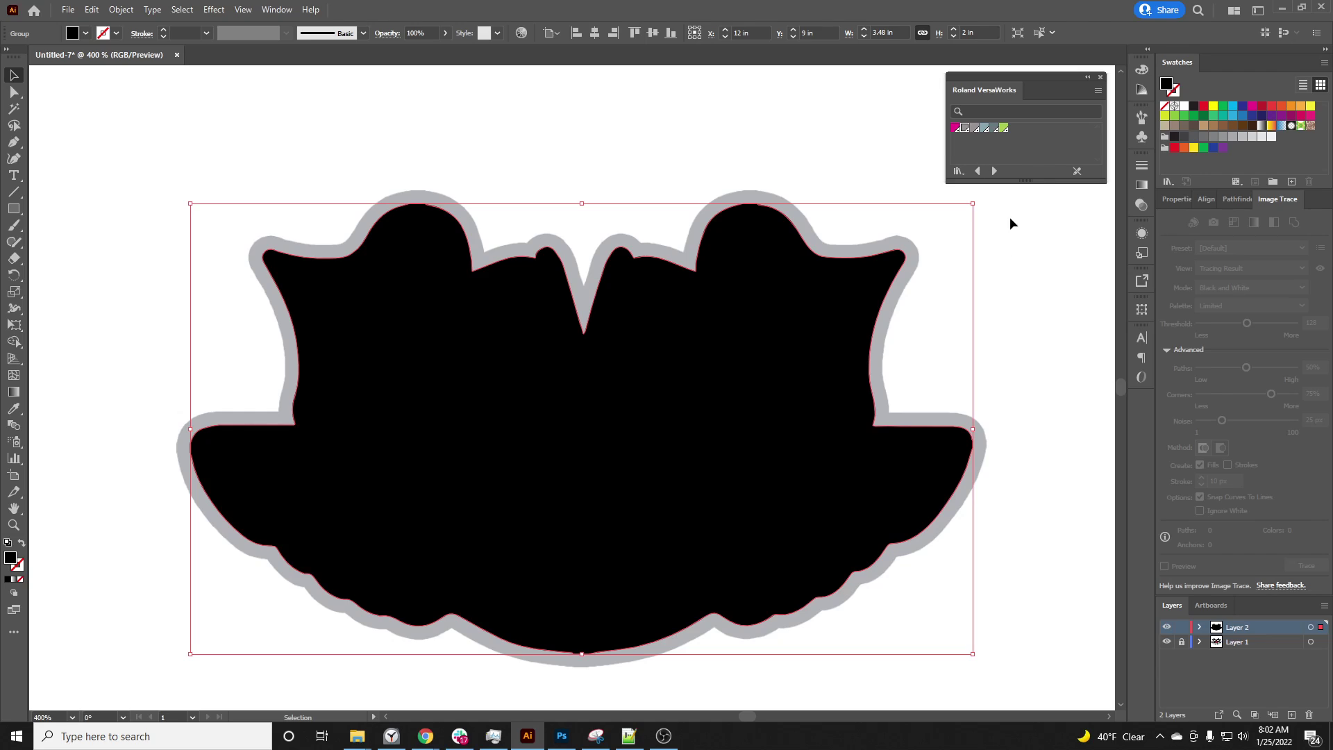
# Give the silhouette a 0.25 pt stroke in the magenta Roland VersaWorks swatch with no fill, and deselect it.
pyautogui.click(955, 128)
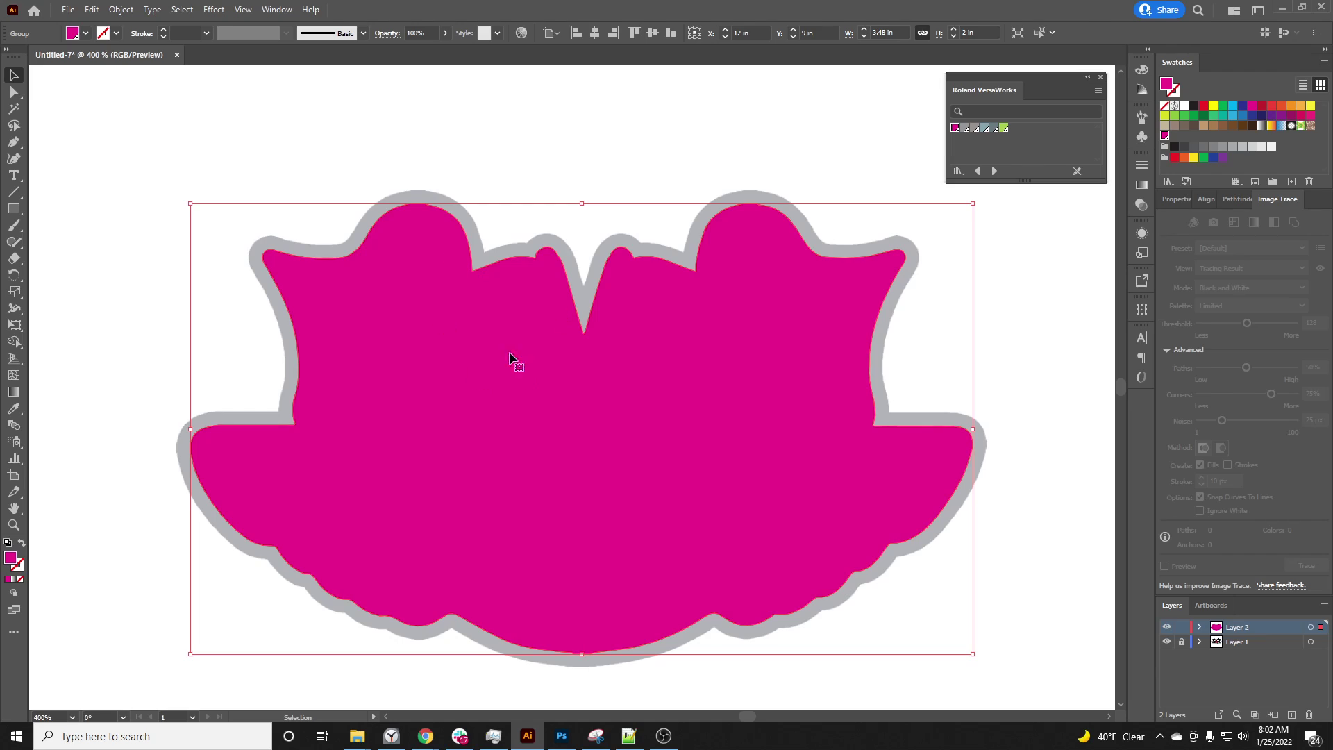
pyautogui.click(22, 545)
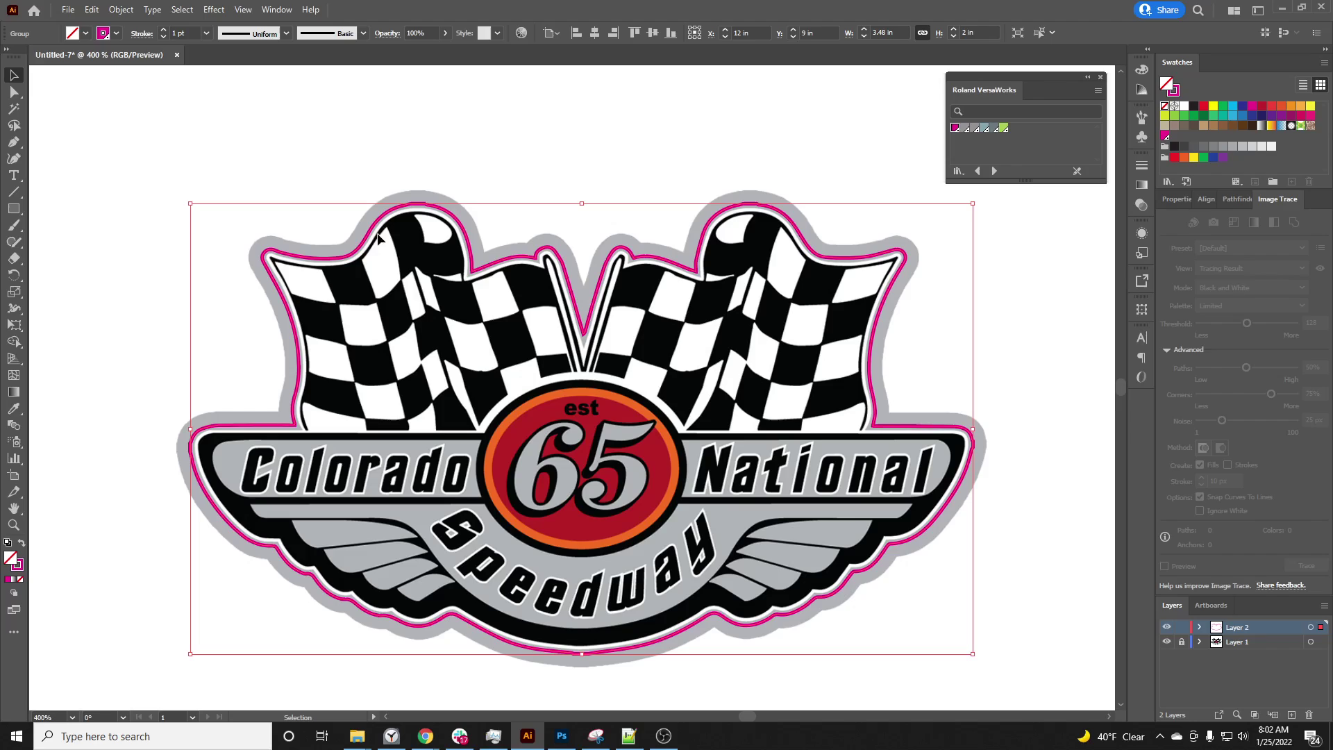
pyautogui.click(190, 32)
pyautogui.doubleClick(189, 32)
pyautogui.write('0.25')
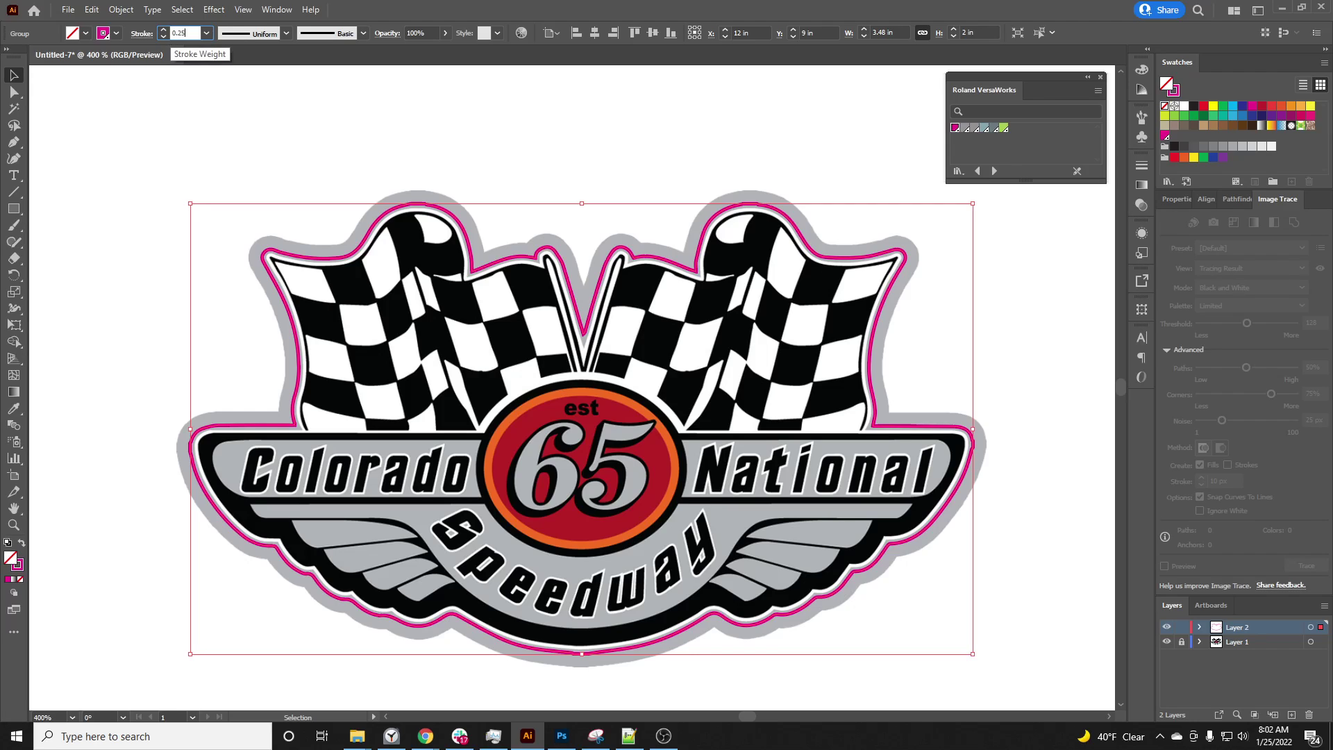
pyautogui.press('Return')
pyautogui.click(776, 149)
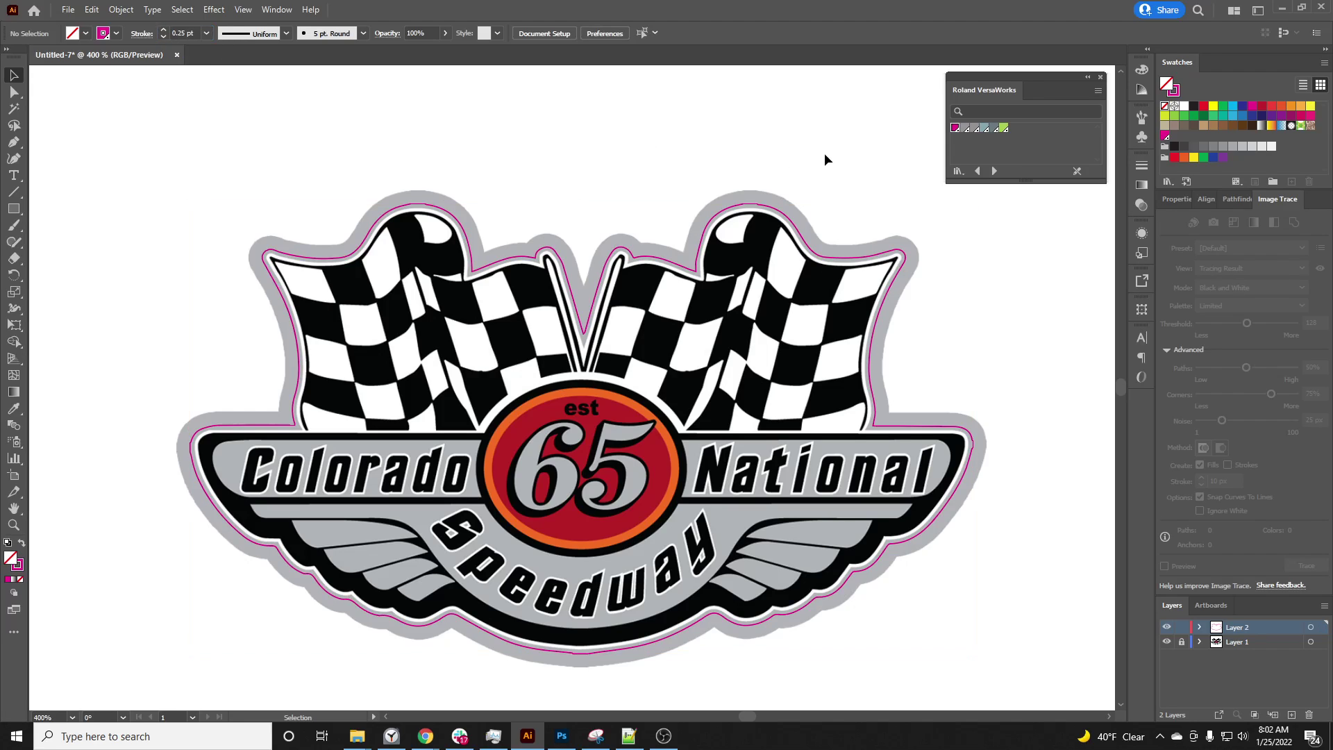
# Examine the magenta contour up close around the flags, the wing corner and the lower edge of the logo.
pyautogui.scroll(2, 755, 195)
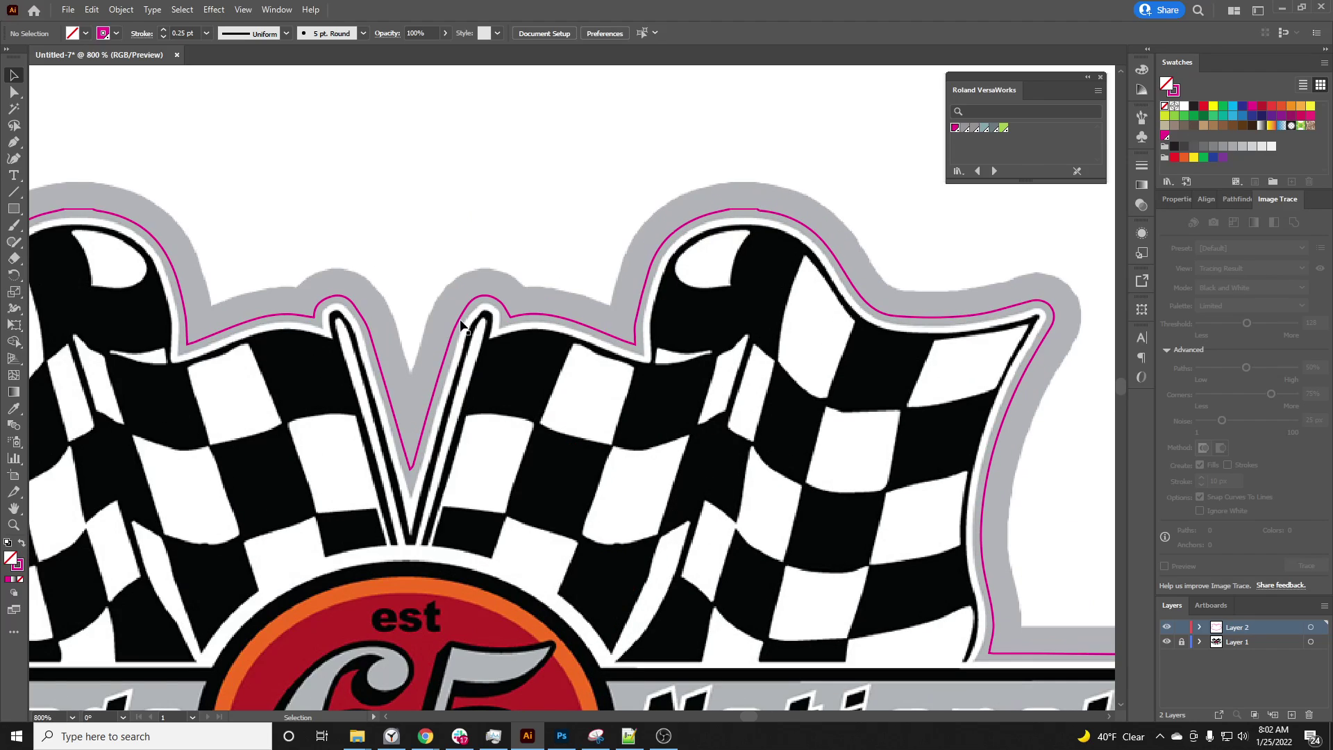
pyautogui.scroll(3, 783, 217)
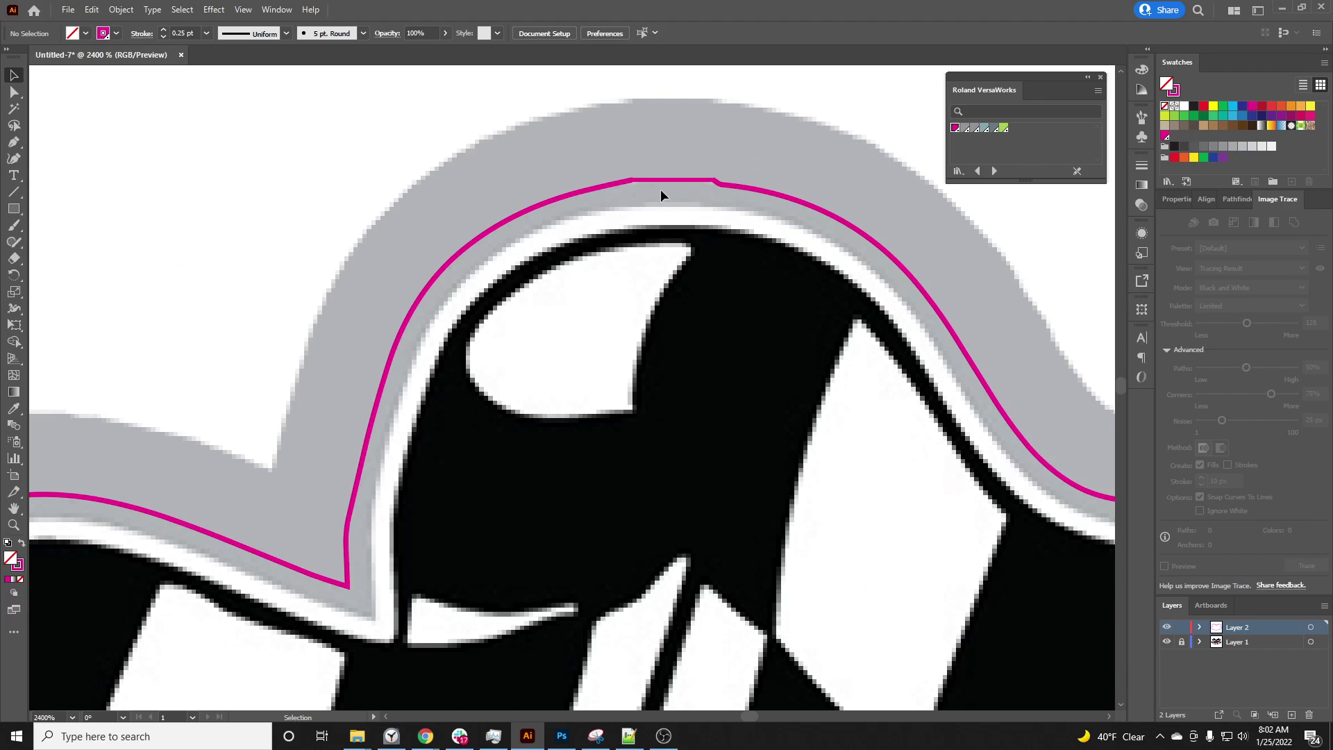
pyautogui.scroll(-4, 699, 289)
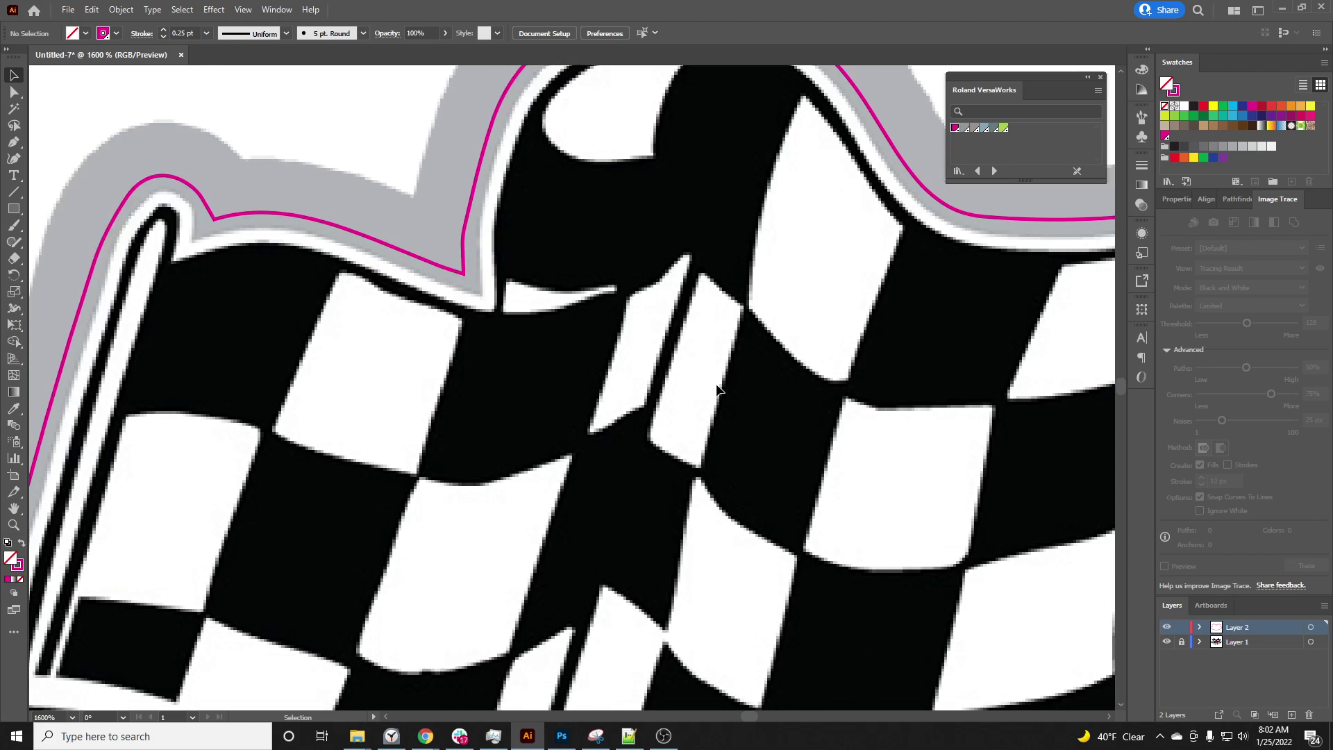
pyautogui.scroll(-2, 722, 385)
pyautogui.scroll(2, 1037, 377)
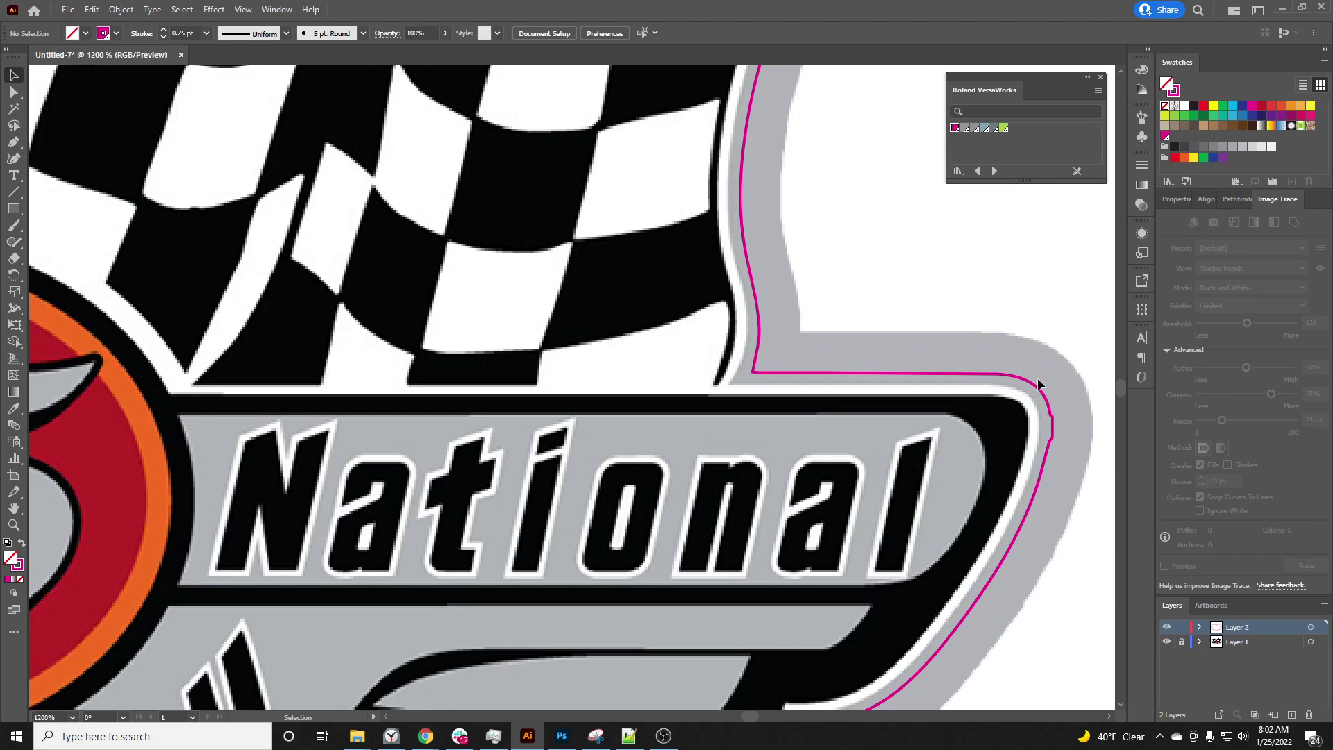
pyautogui.scroll(-2, 978, 363)
pyautogui.scroll(2, 902, 389)
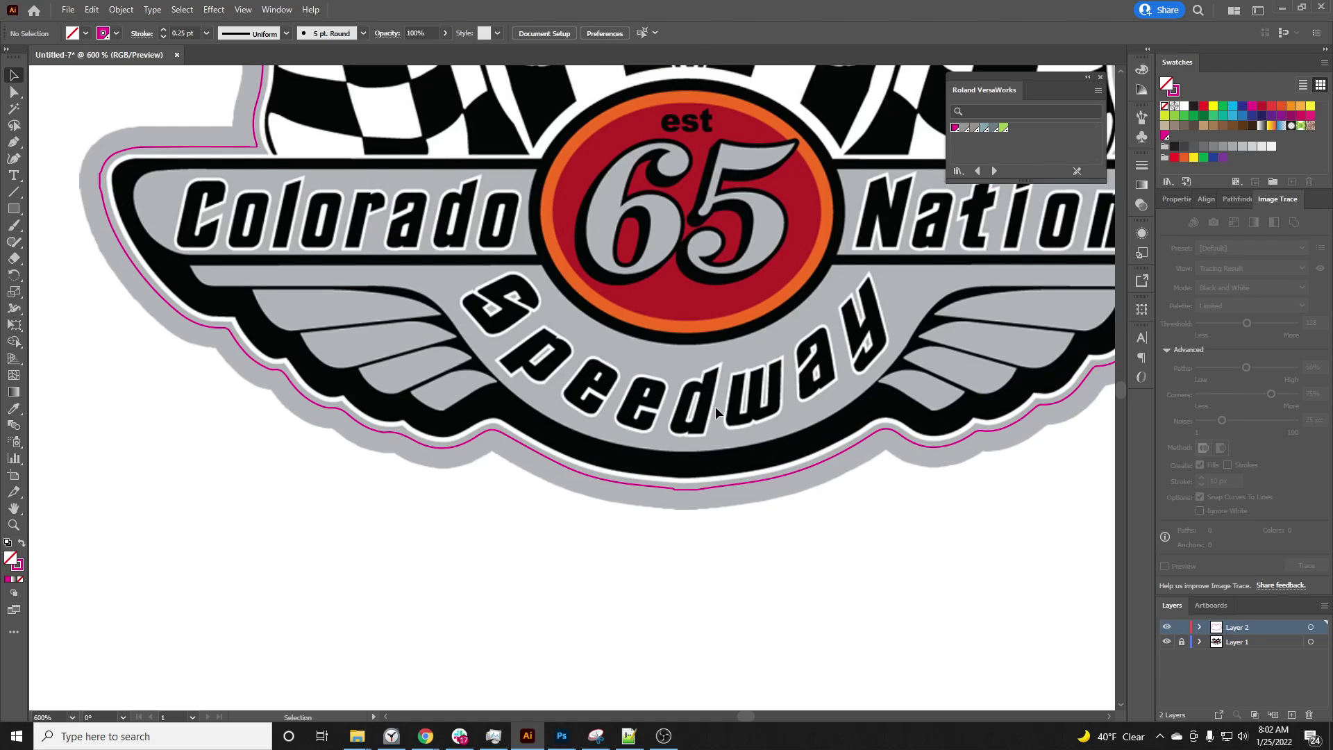
# Apply an Offset Path effect of 0.02 in to the magenta contour around the logo, and deselect it.
pyautogui.scroll(2, 755, 413)
pyautogui.scroll(5, 775, 386)
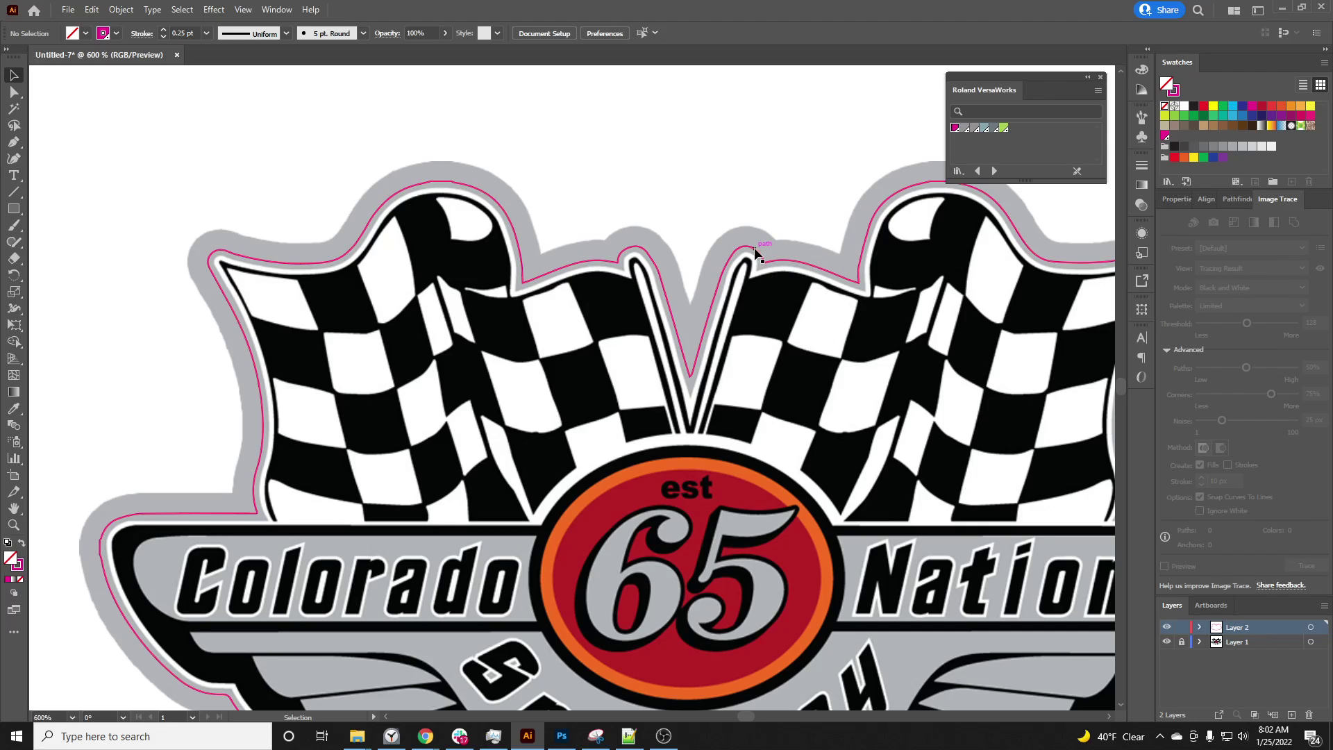
pyautogui.click(754, 248)
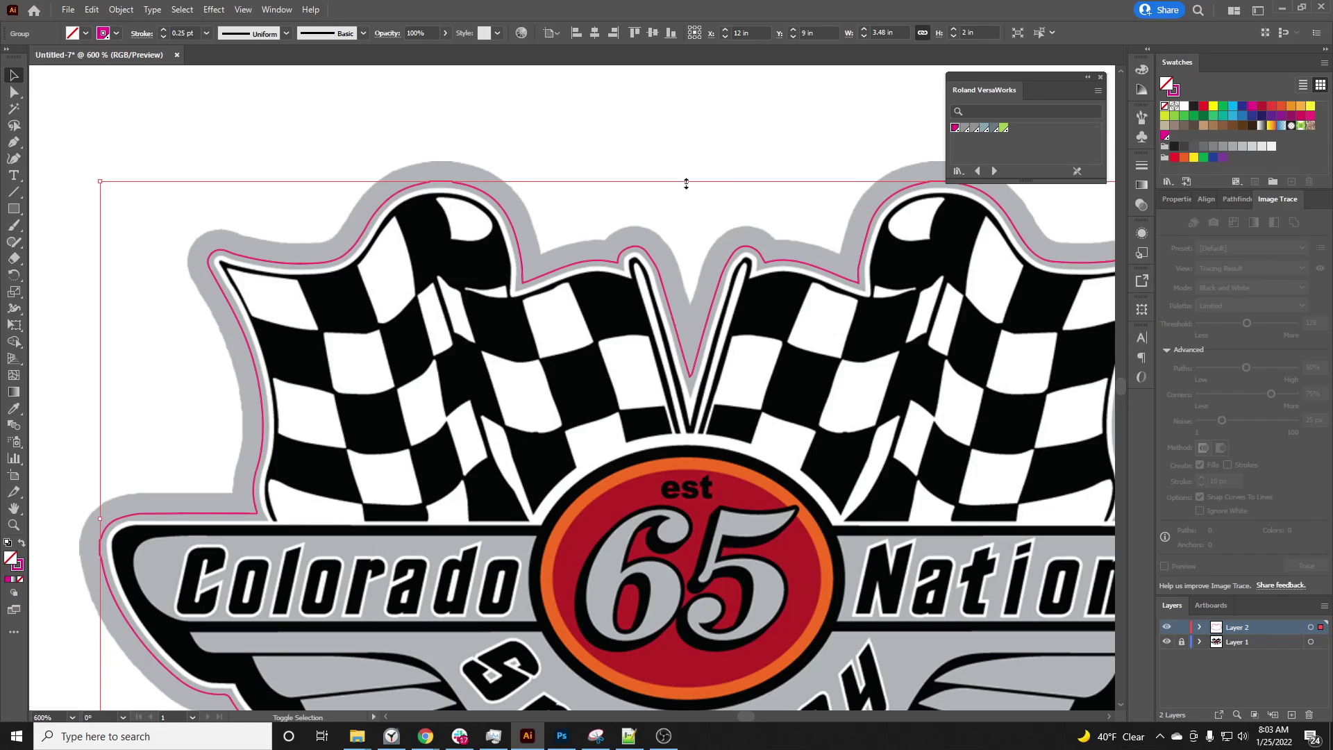
pyautogui.click(214, 10)
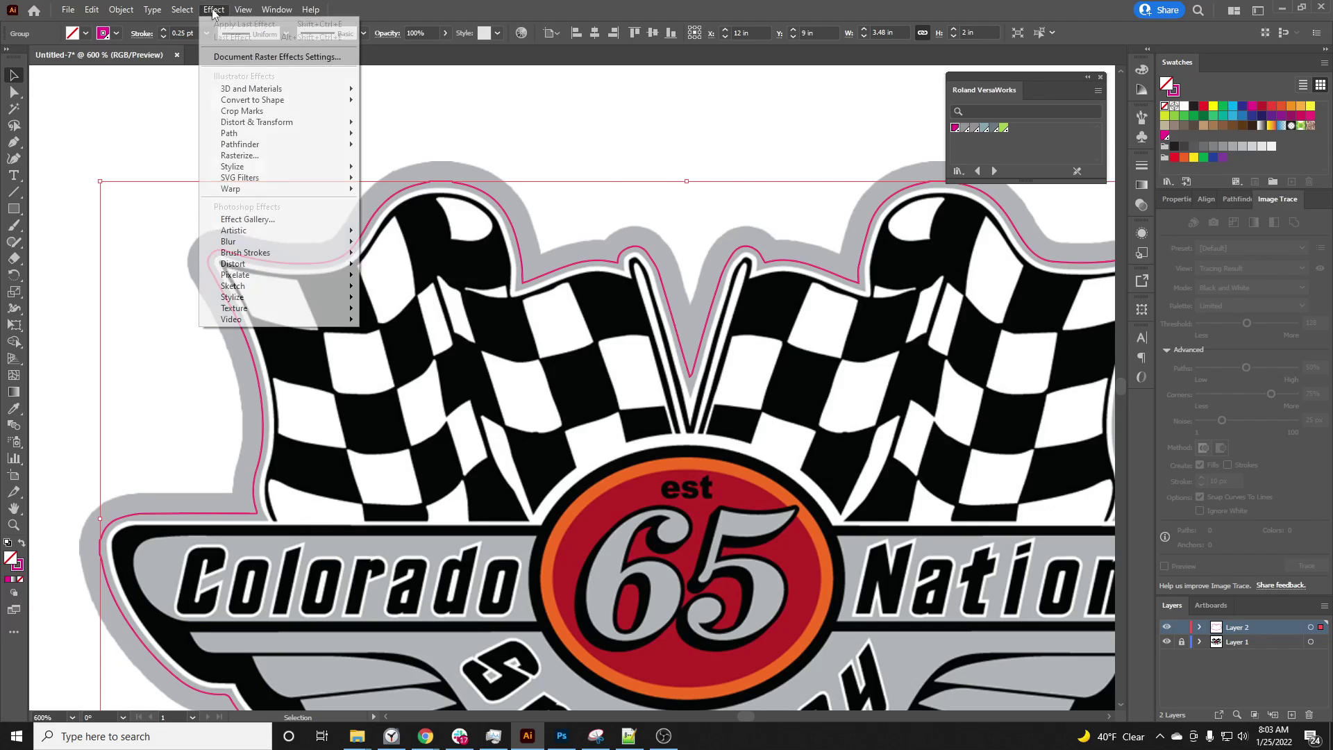
pyautogui.moveTo(253, 132)
pyautogui.click(382, 132)
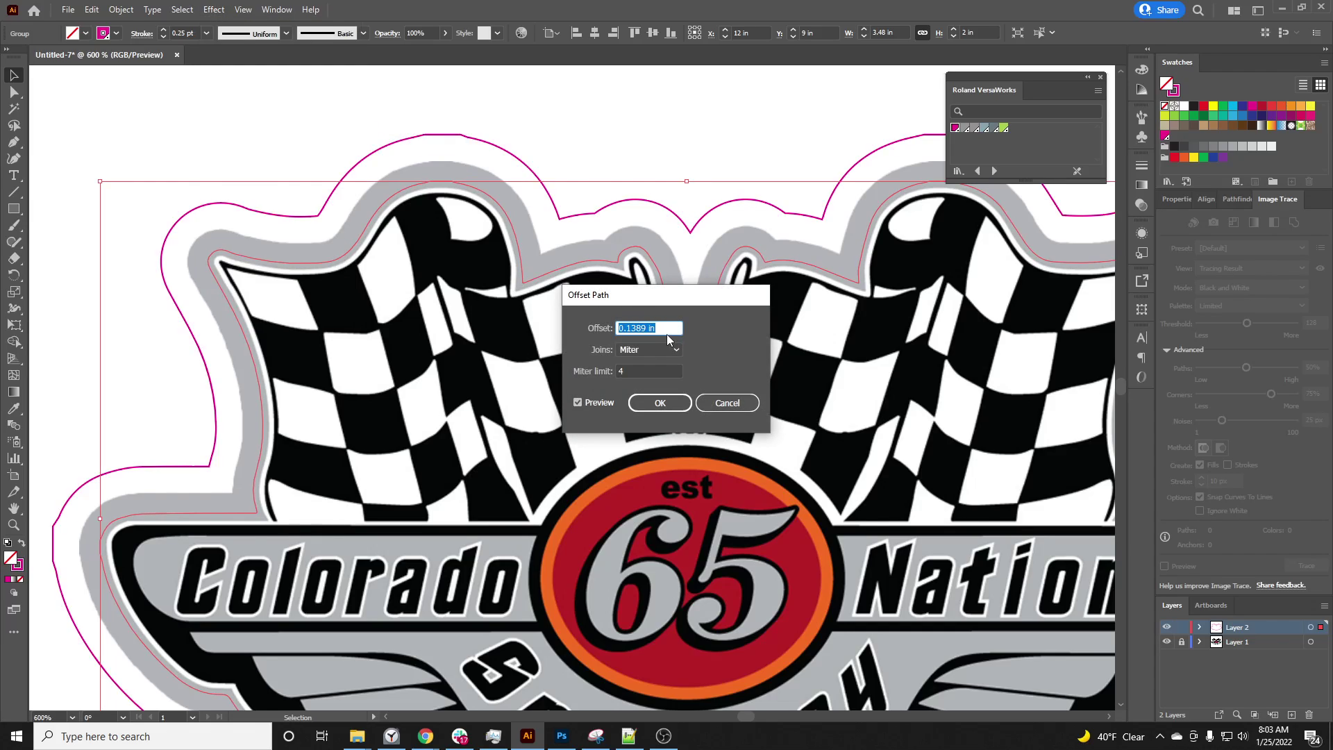
pyautogui.write('0.02')
pyautogui.press('Tab')
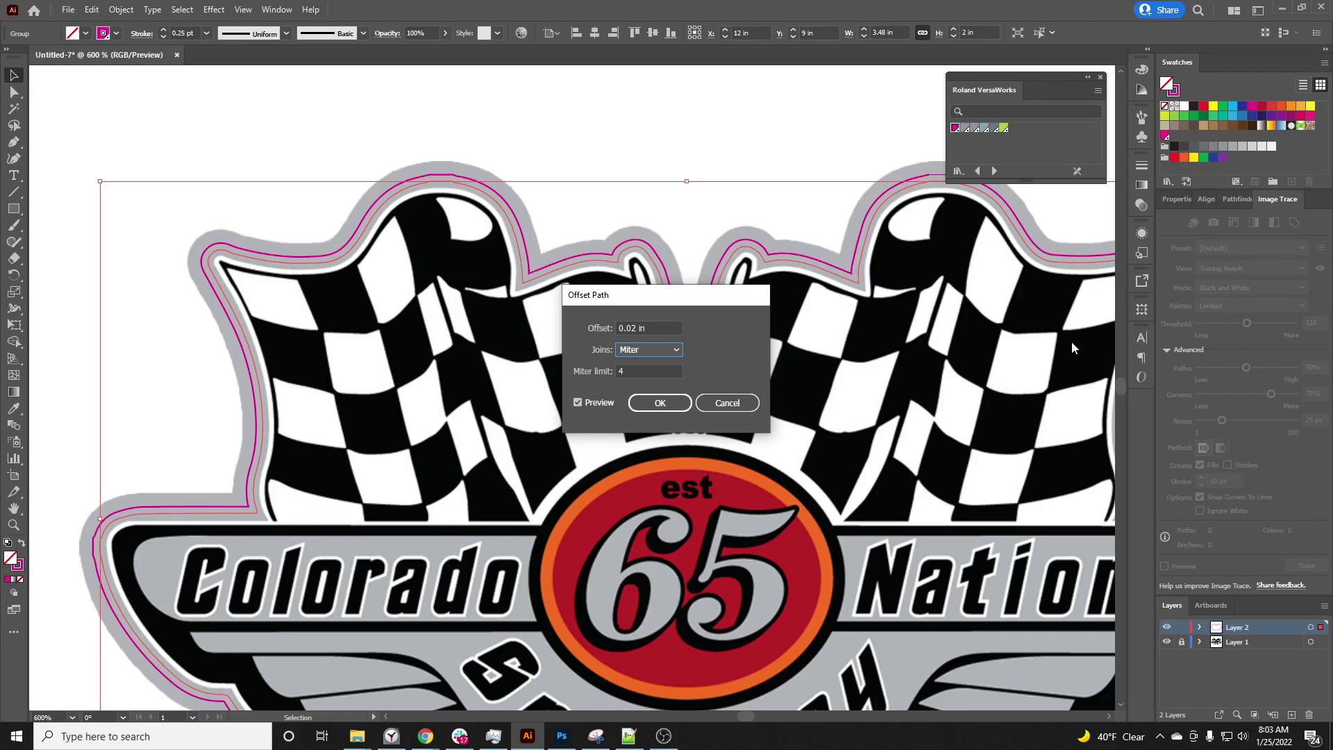
pyautogui.click(657, 403)
pyautogui.click(722, 121)
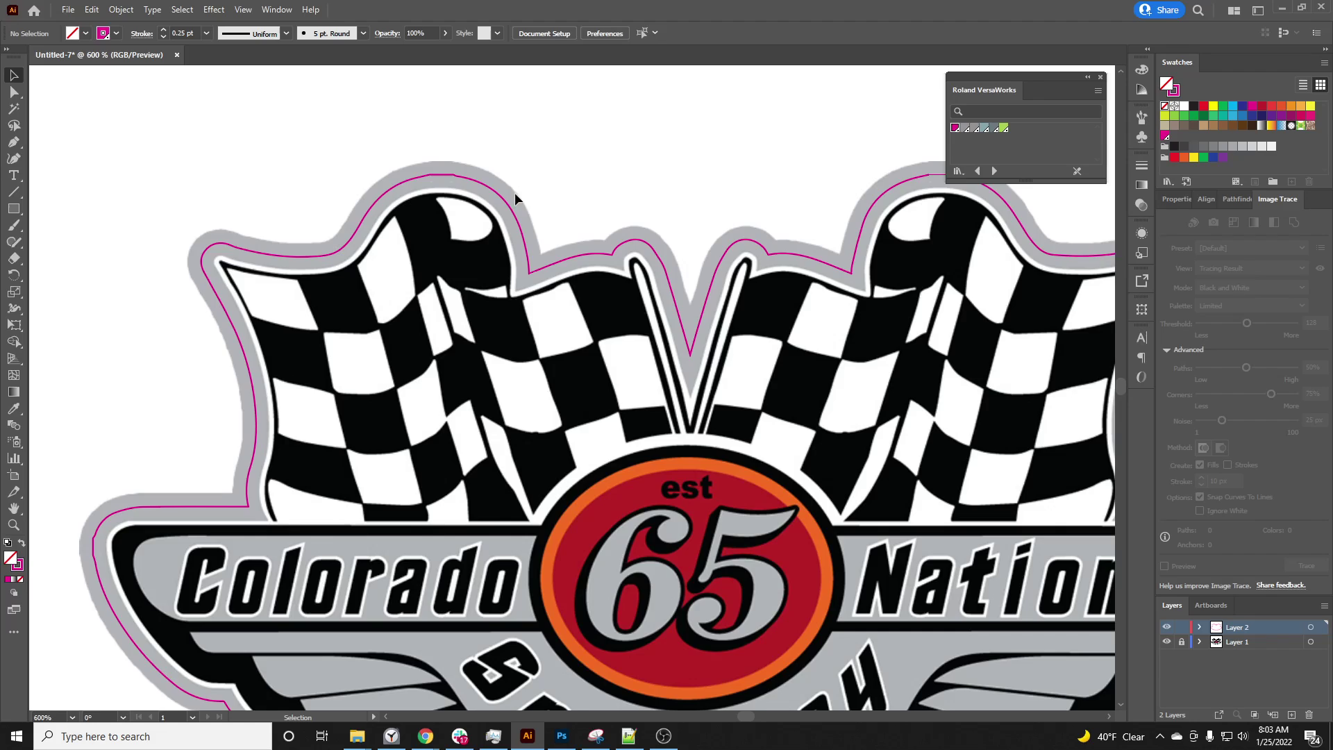
# Examine the offset contour around the right-hand flag and wing, and across the whole logo.
pyautogui.scroll(-2, 515, 193)
pyautogui.scroll(-1, 694, 194)
pyautogui.scroll(2, 840, 193)
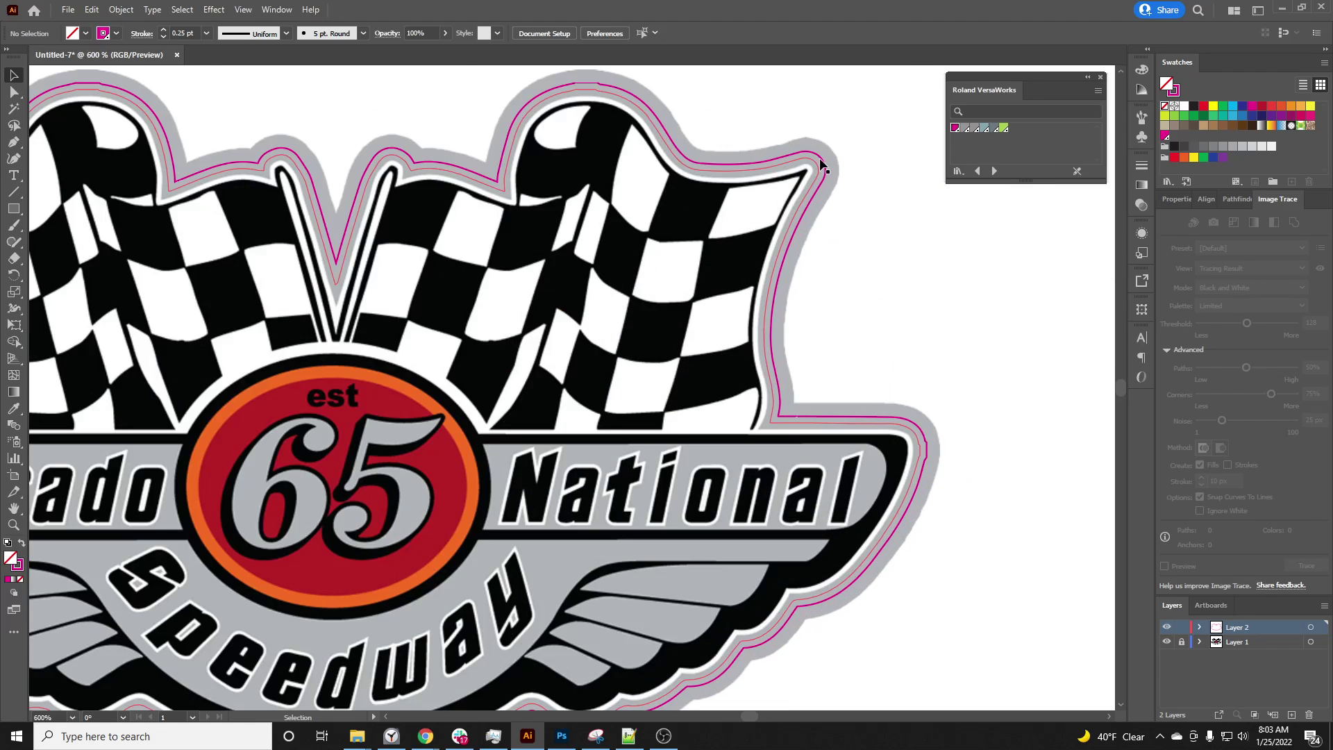
pyautogui.scroll(-2, 760, 375)
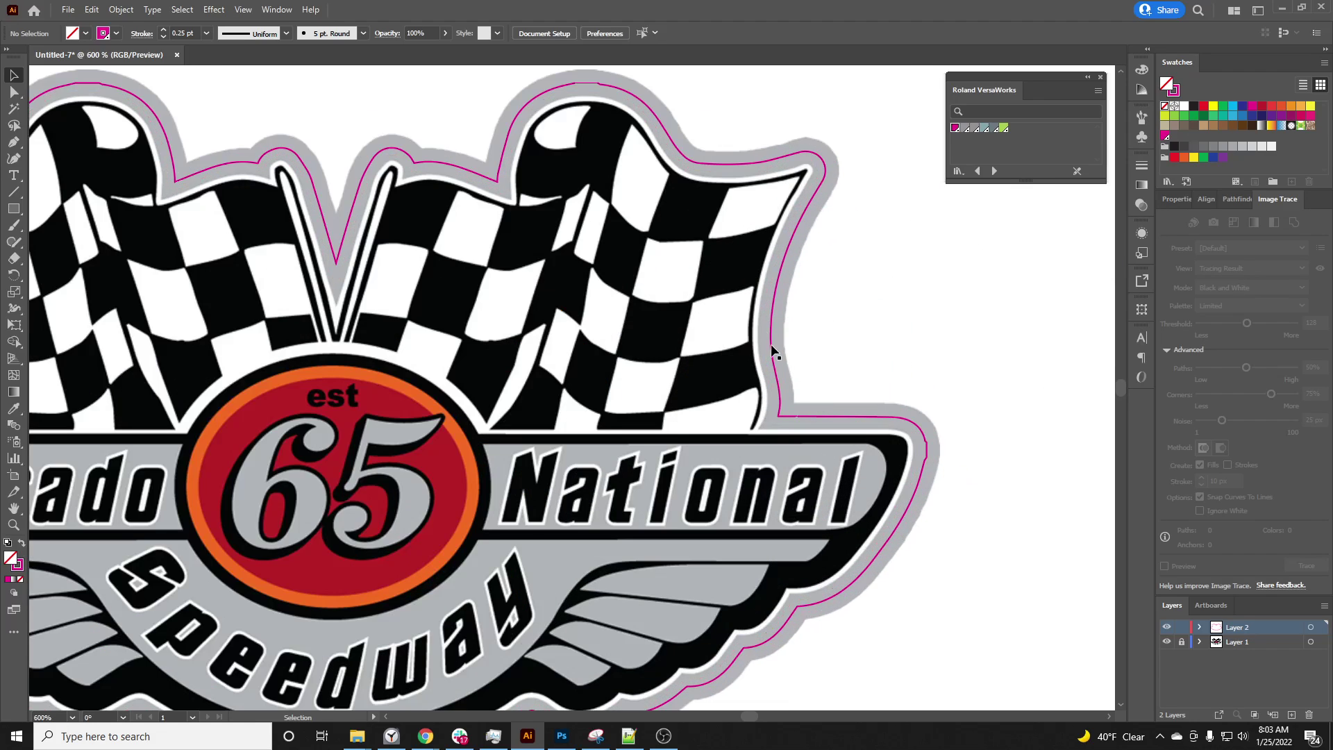
pyautogui.scroll(1, 587, 312)
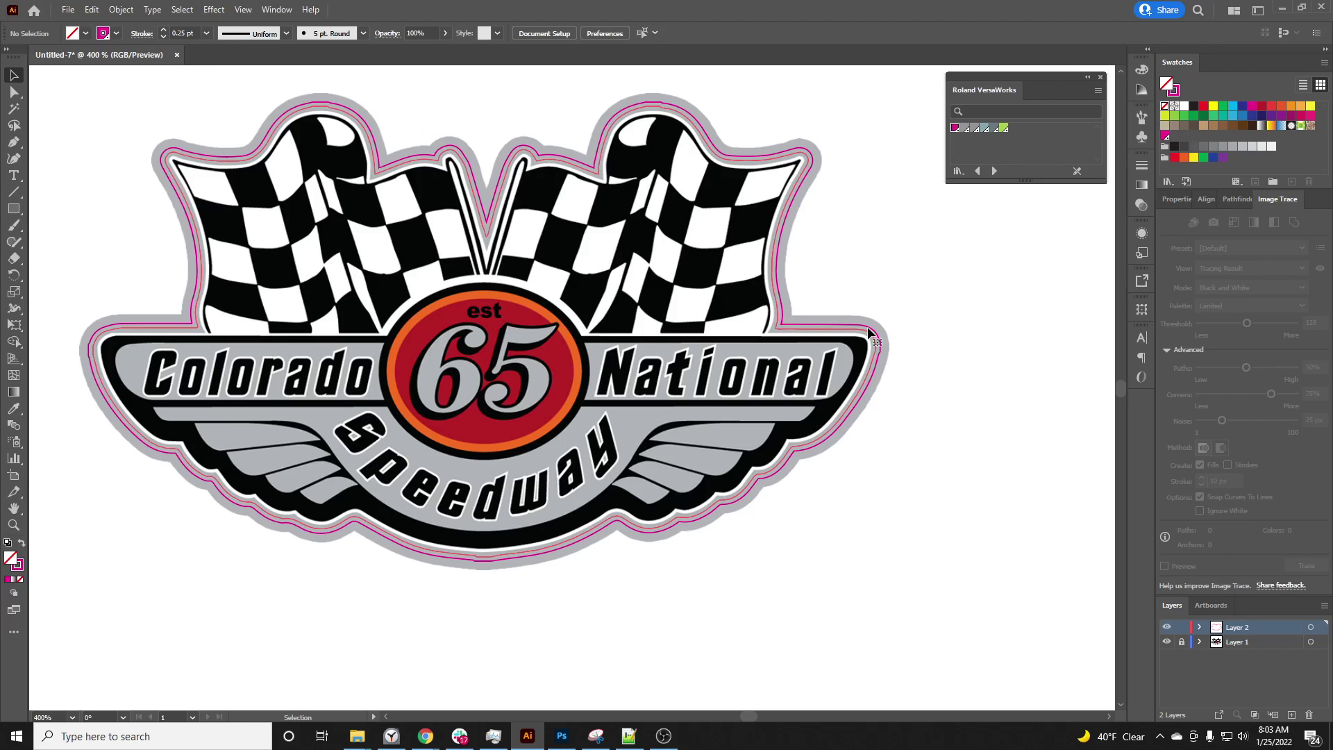
pyautogui.doubleClick(869, 331)
pyautogui.doubleClick(936, 298)
# Copy the magenta contour, and rename its layer as cut and lock it.
pyautogui.click(878, 341)
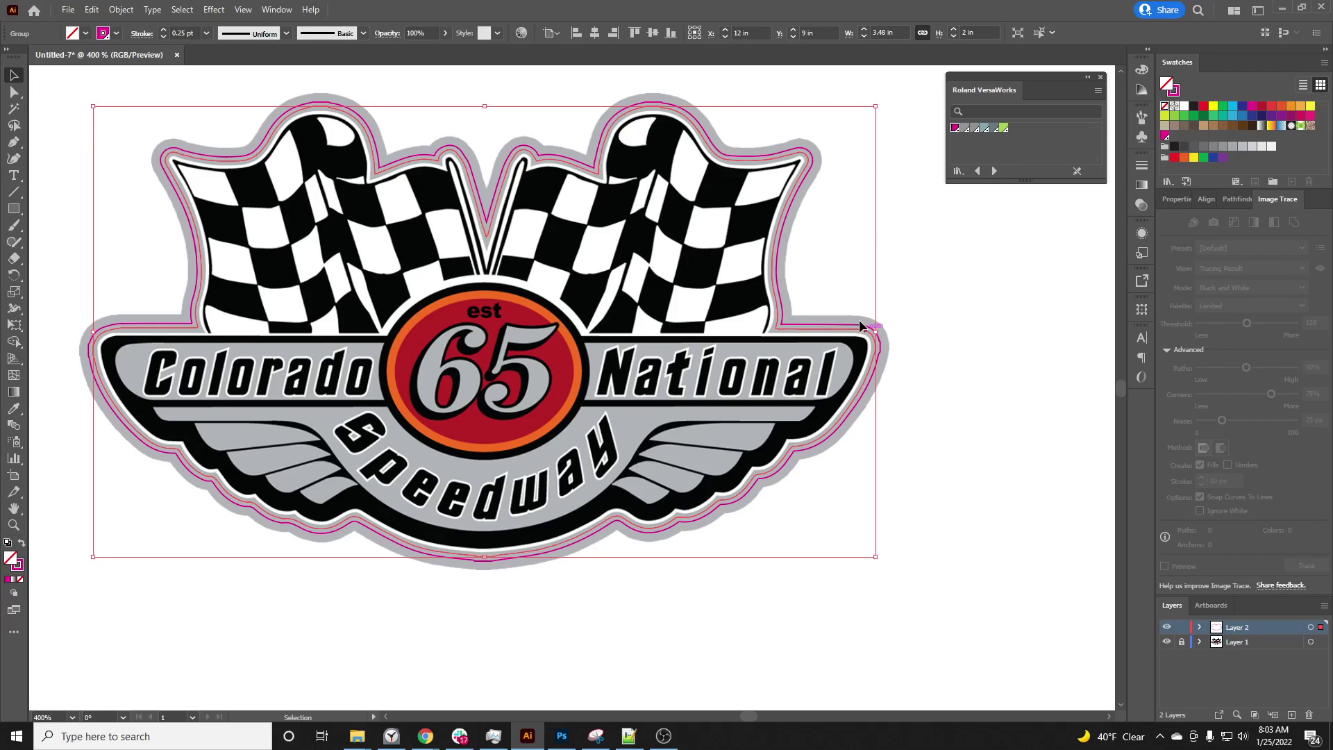
pyautogui.doubleClick(1236, 626)
pyautogui.write('cut')
pyautogui.press('Return')
pyautogui.click(1181, 627)
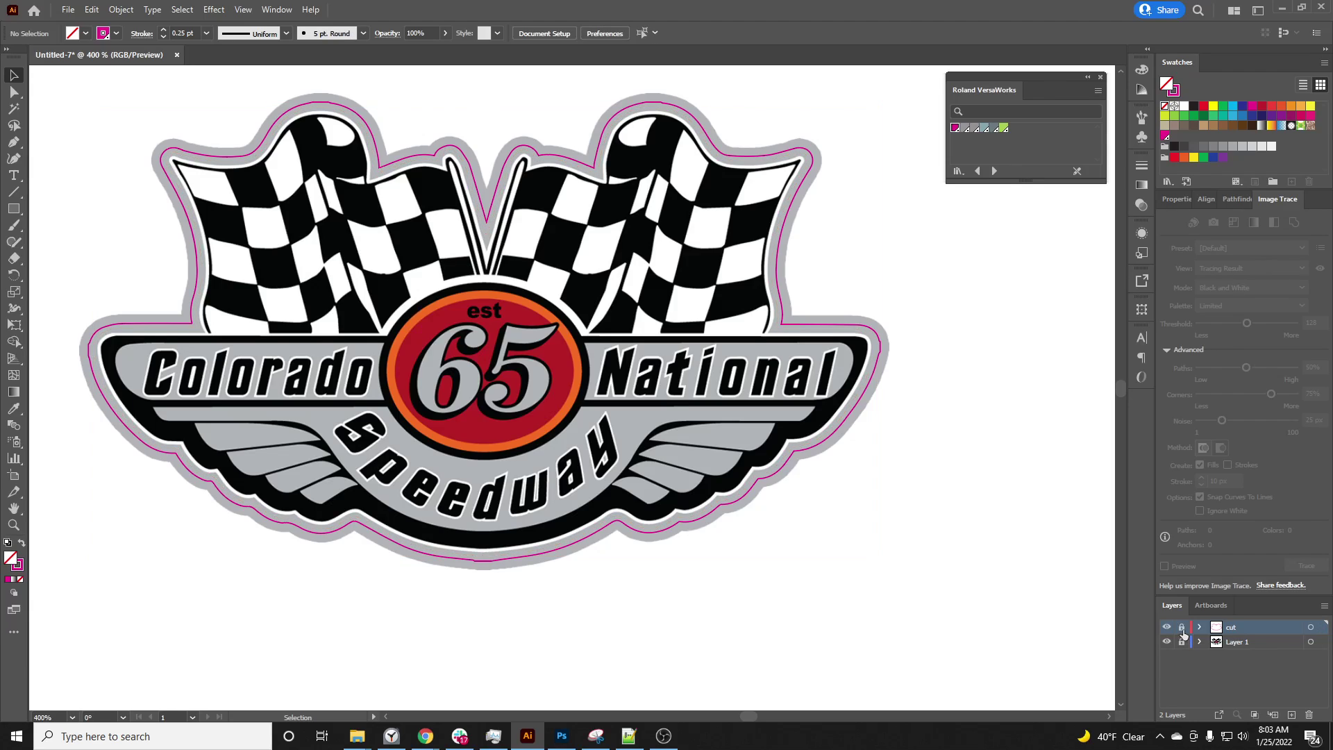
# Paste the contour in place on a new layer, hide the cut layer, and select the pasted contour.
pyautogui.click(1292, 715)
pyautogui.press('ctrl')
pyautogui.hotkey('ctrl', 'f')
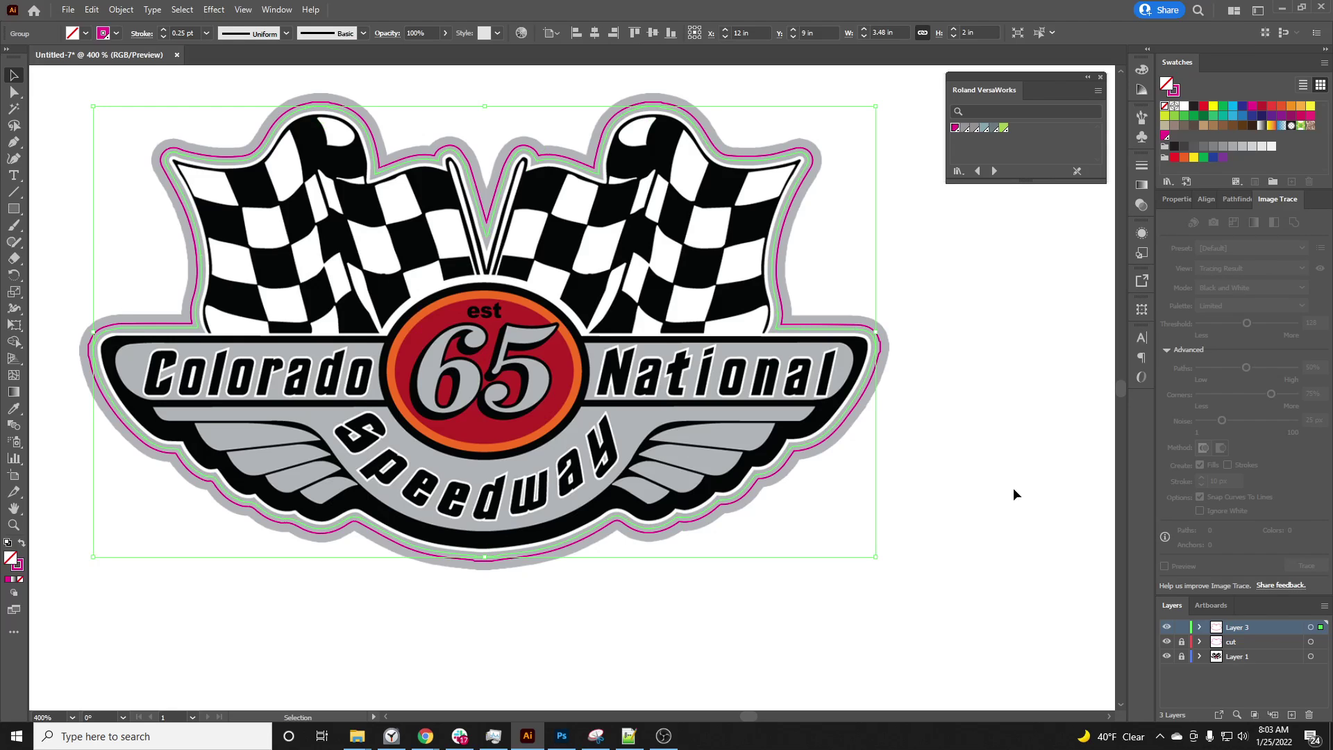
pyautogui.click(1167, 644)
pyautogui.moveTo(1239, 592); pyautogui.dragTo(1224, 461)
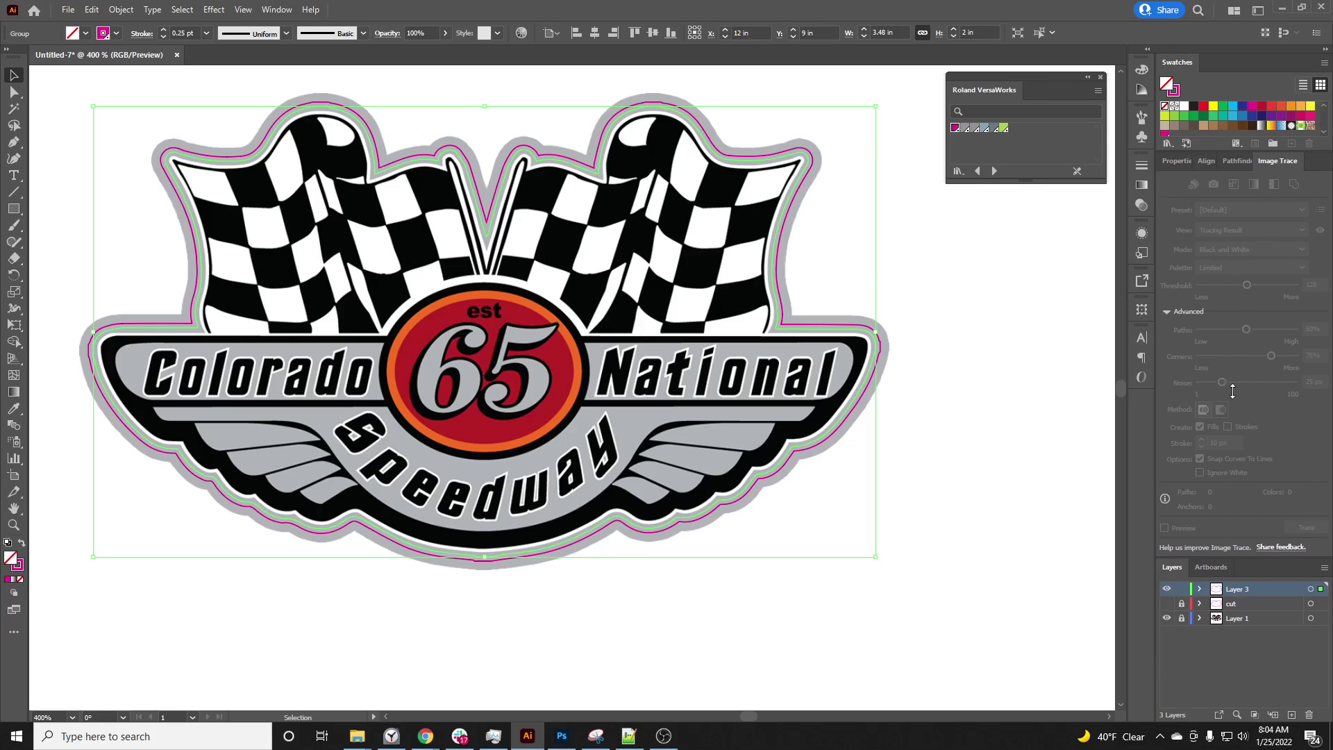
pyautogui.click(955, 303)
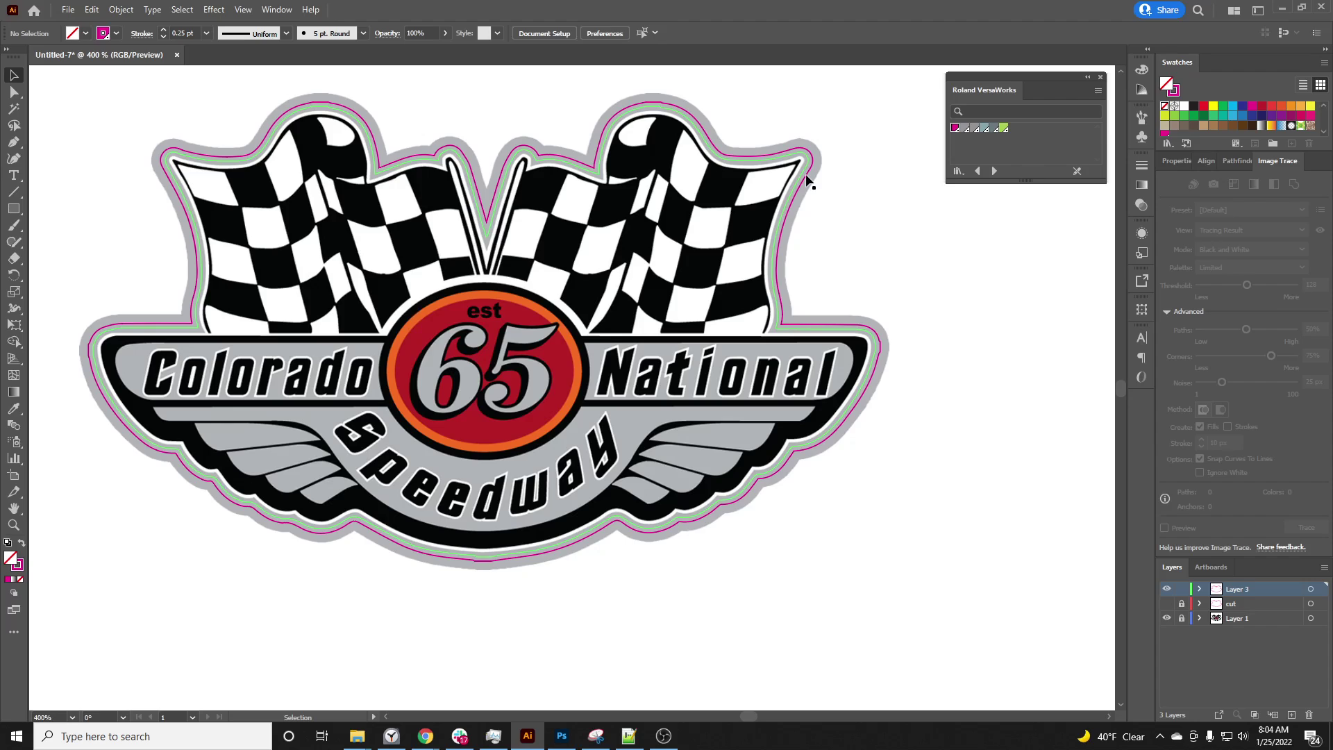
pyautogui.click(806, 179)
pyautogui.scroll(4, 694, 93)
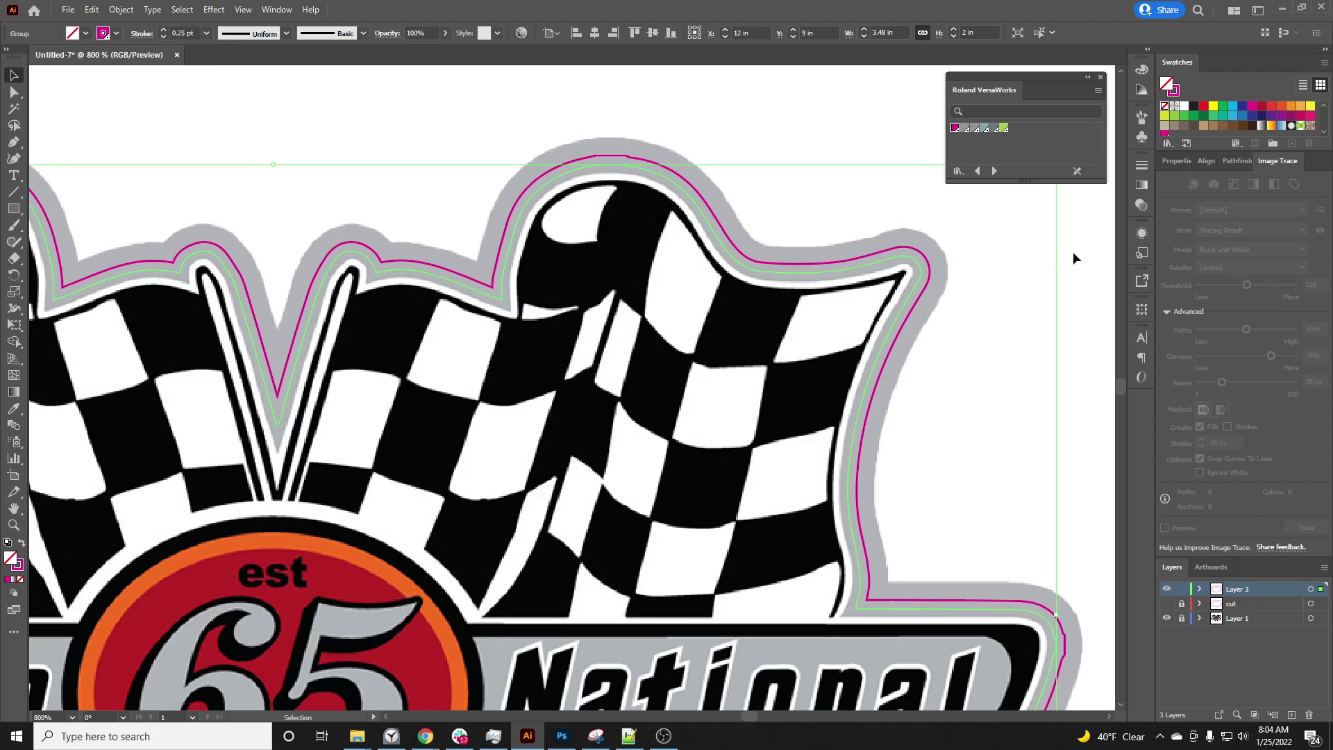
pyautogui.click(121, 9)
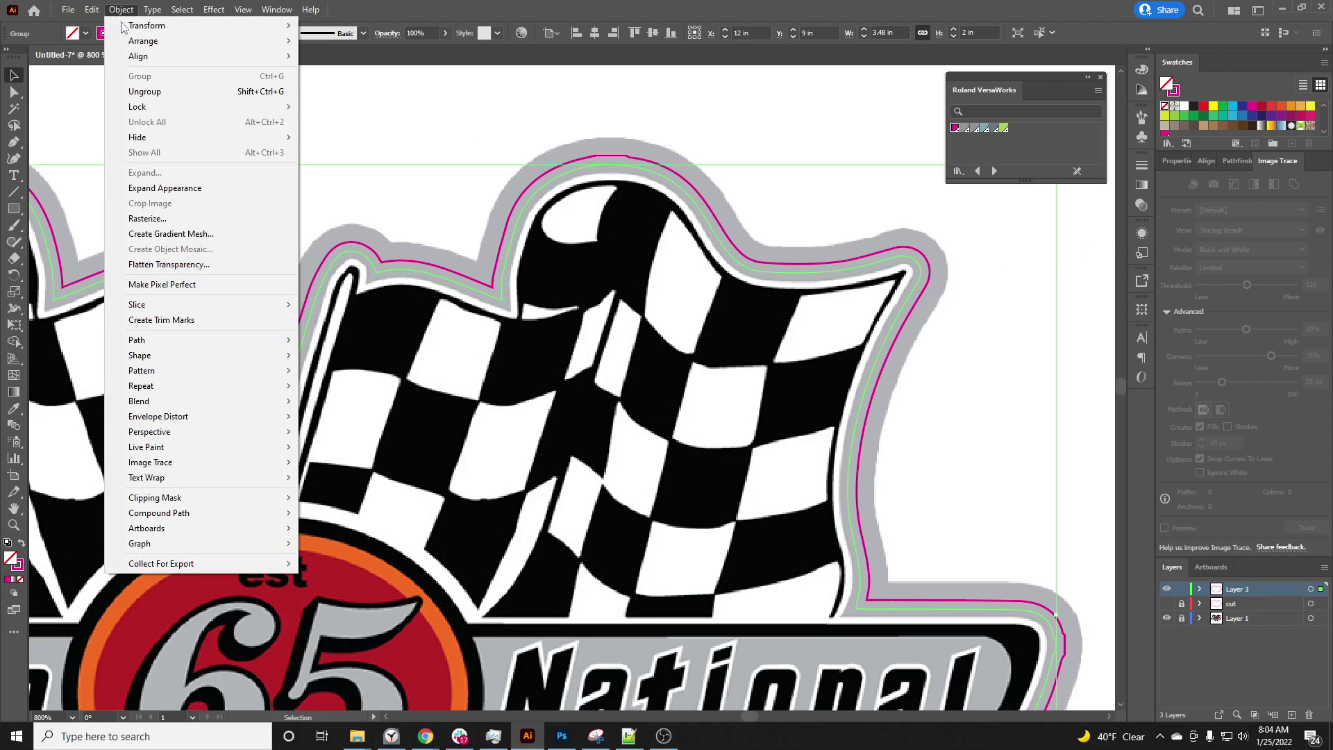
pyautogui.moveTo(204, 11)
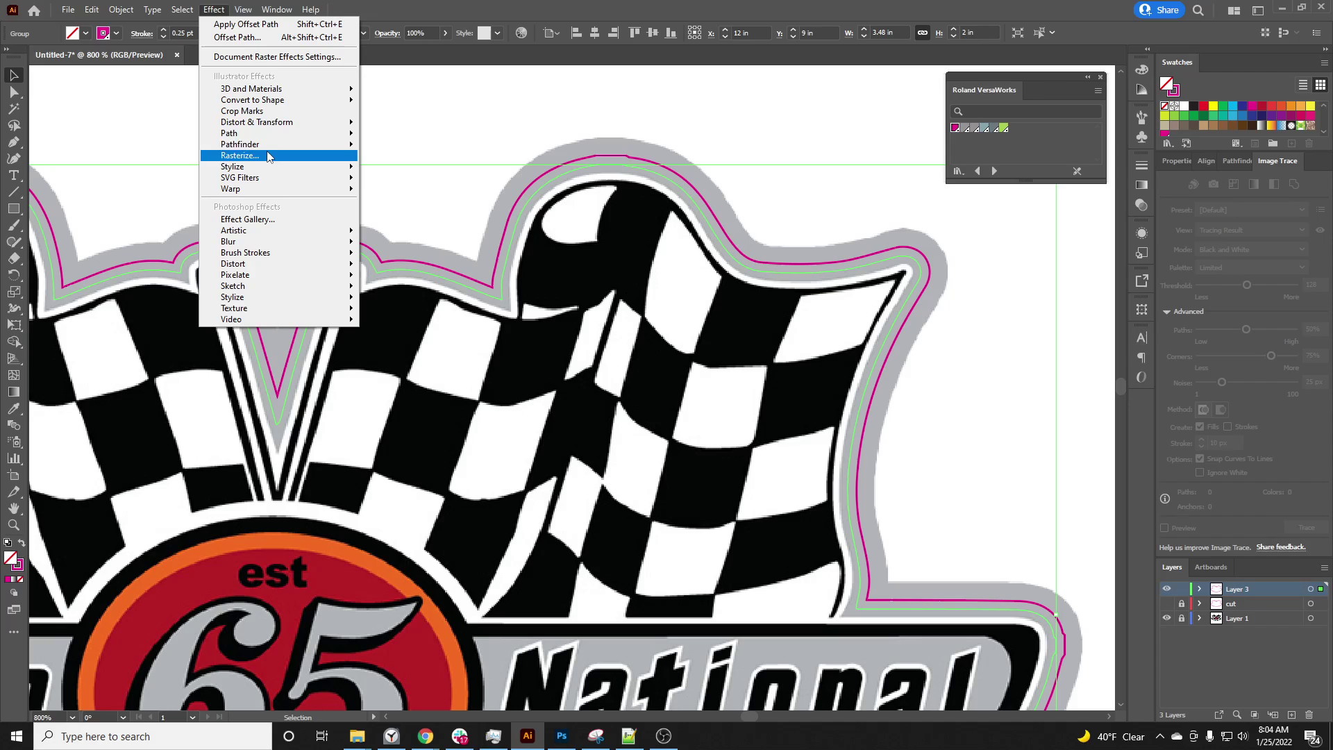
pyautogui.moveTo(271, 134)
pyautogui.click(399, 136)
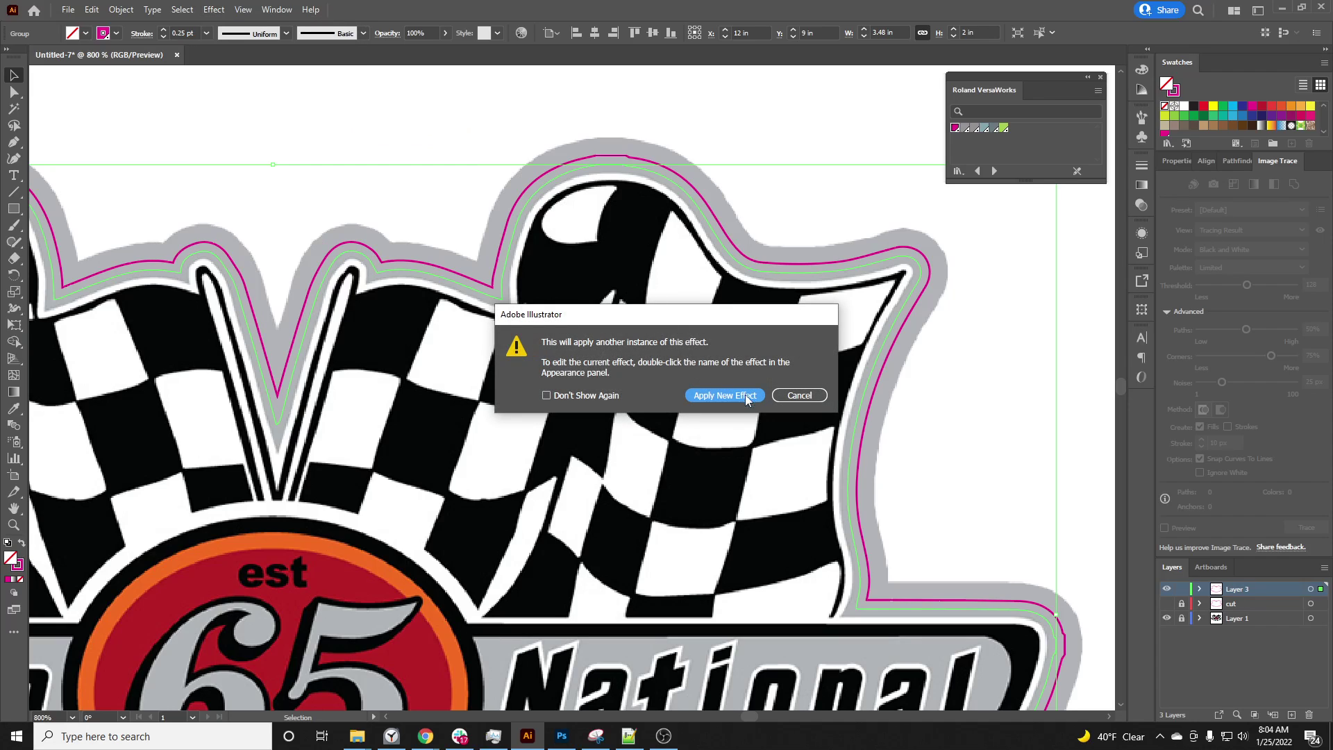
pyautogui.click(795, 394)
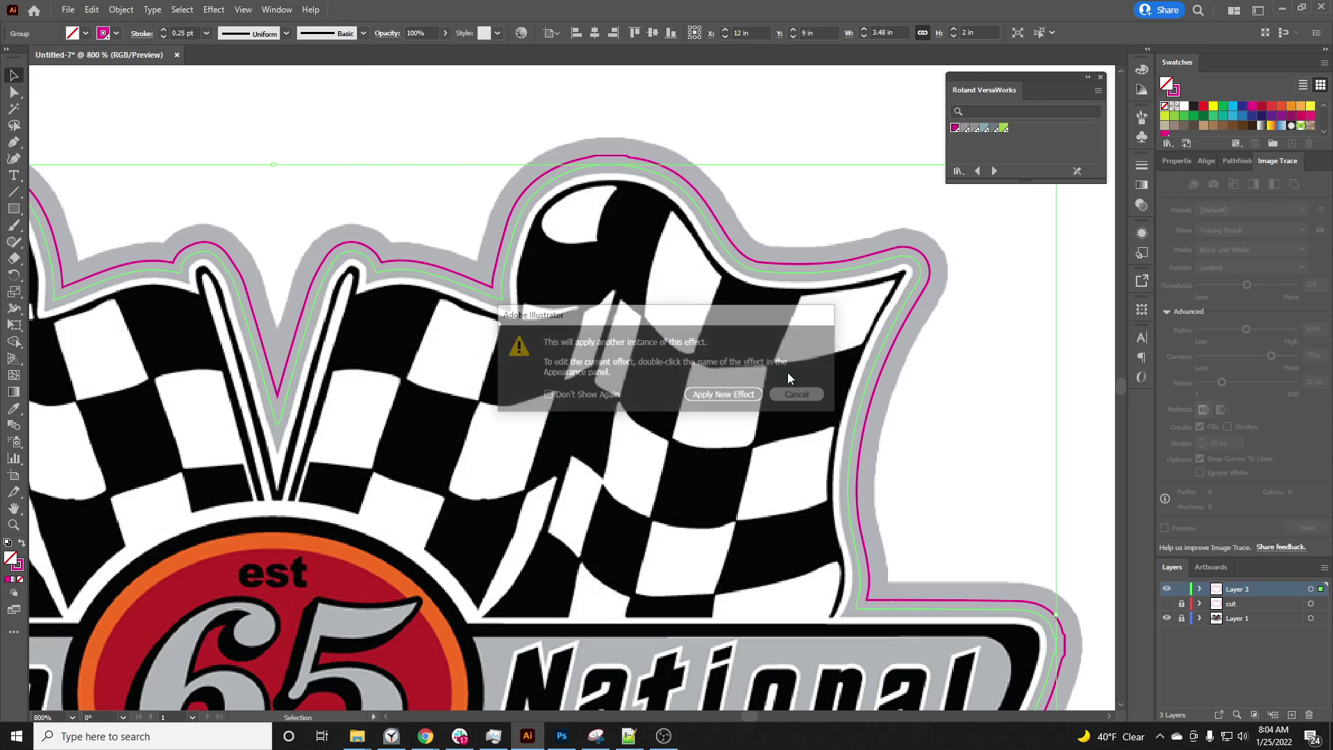
# Open the pasted contour's existing Offset Path effect for editing and set its offset to 0.05 in.
pyautogui.click(1142, 233)
pyautogui.click(1015, 267)
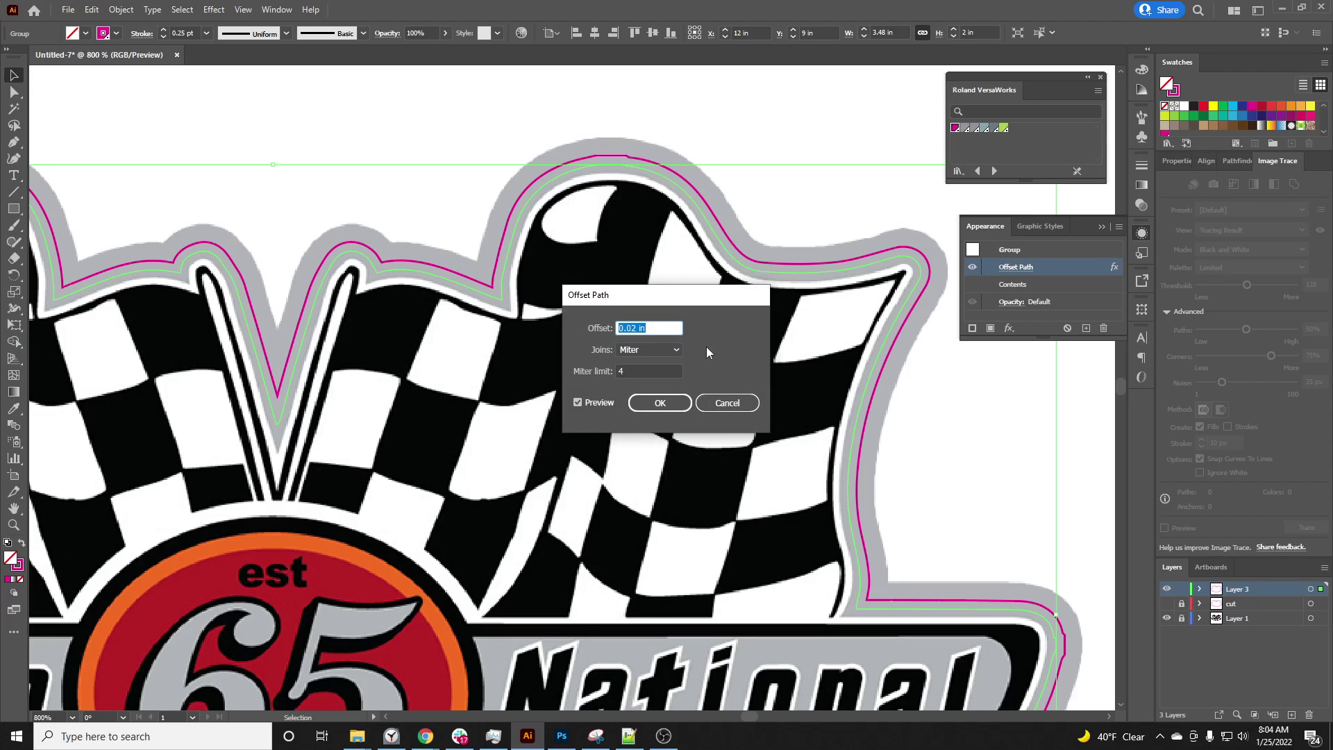
pyautogui.moveTo(632, 328); pyautogui.dragTo(672, 327)
pyautogui.write('5')
pyautogui.press('Tab')
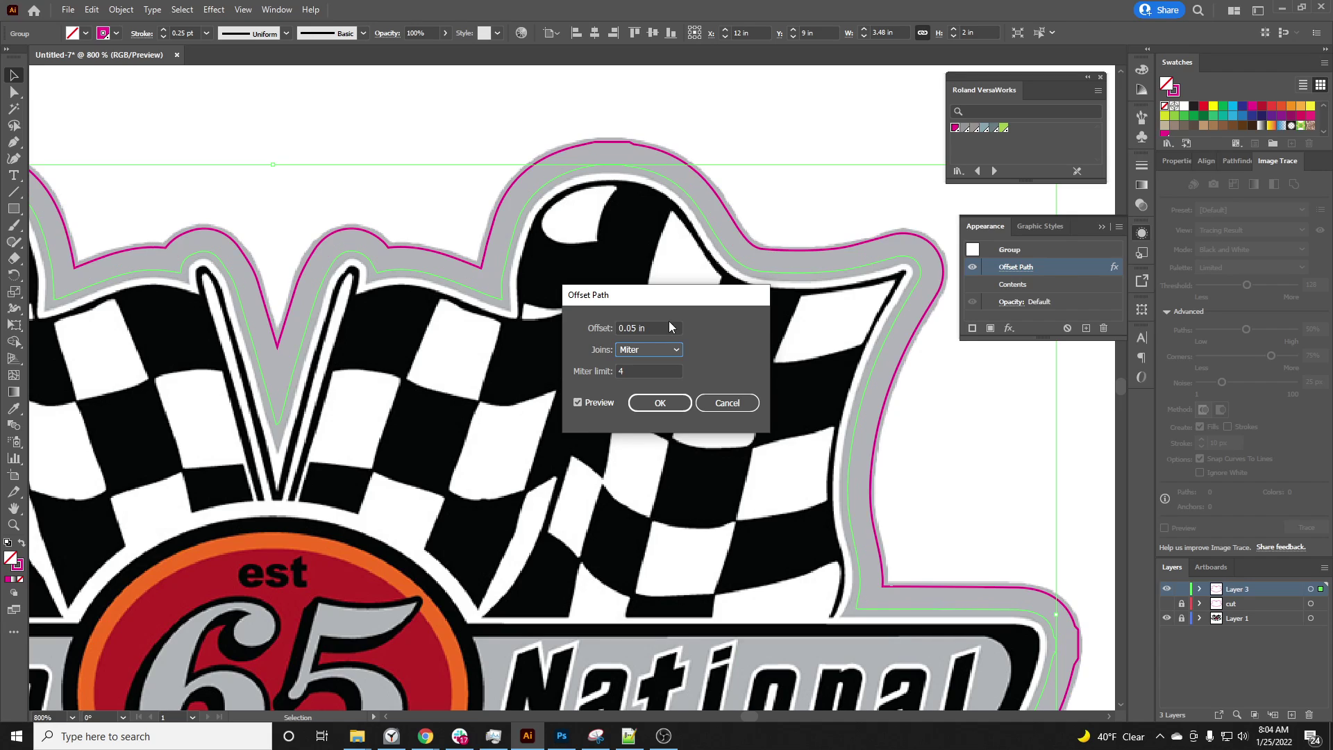
# Try an offset of 0.051 in for the pasted contour's Offset Path effect.
pyautogui.hotkey('shift', 'Tab')
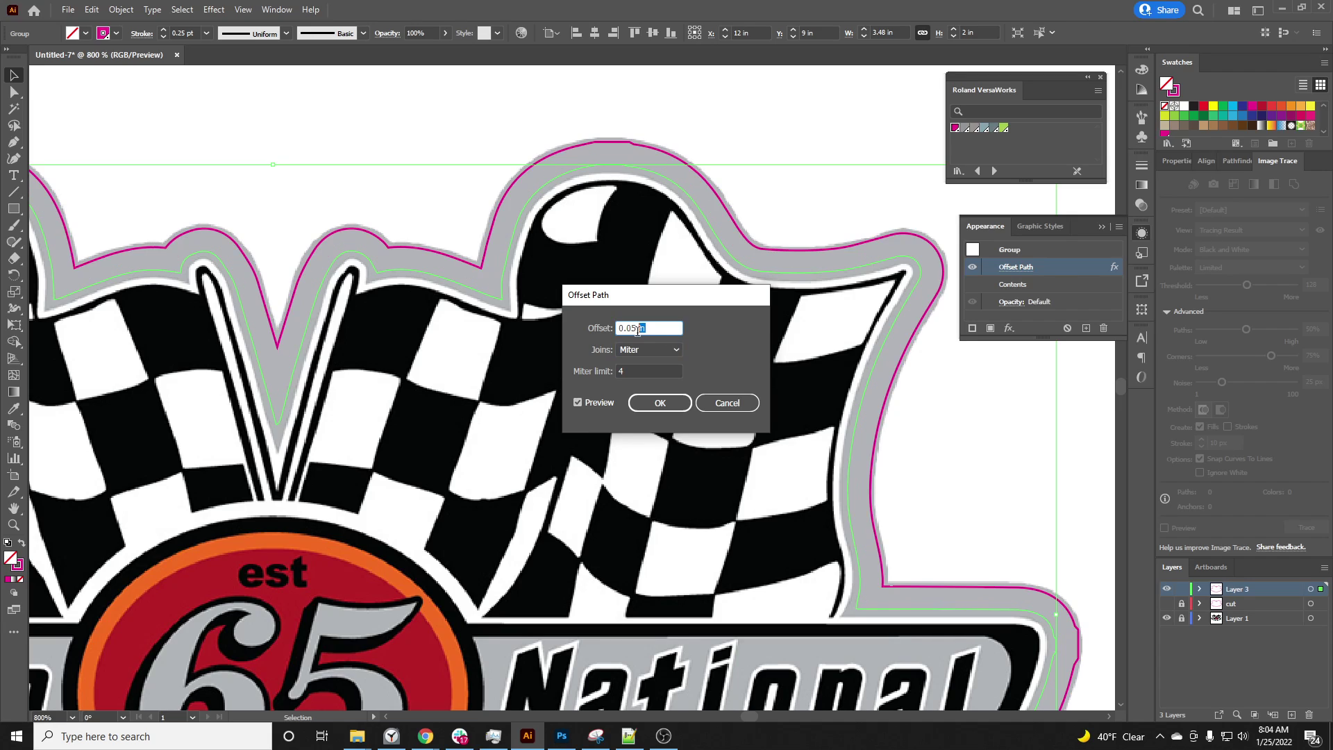
pyautogui.click(657, 330)
pyautogui.press('BackSpace')
pyautogui.press('BackSpace')
pyautogui.write('1')
pyautogui.press('Tab')
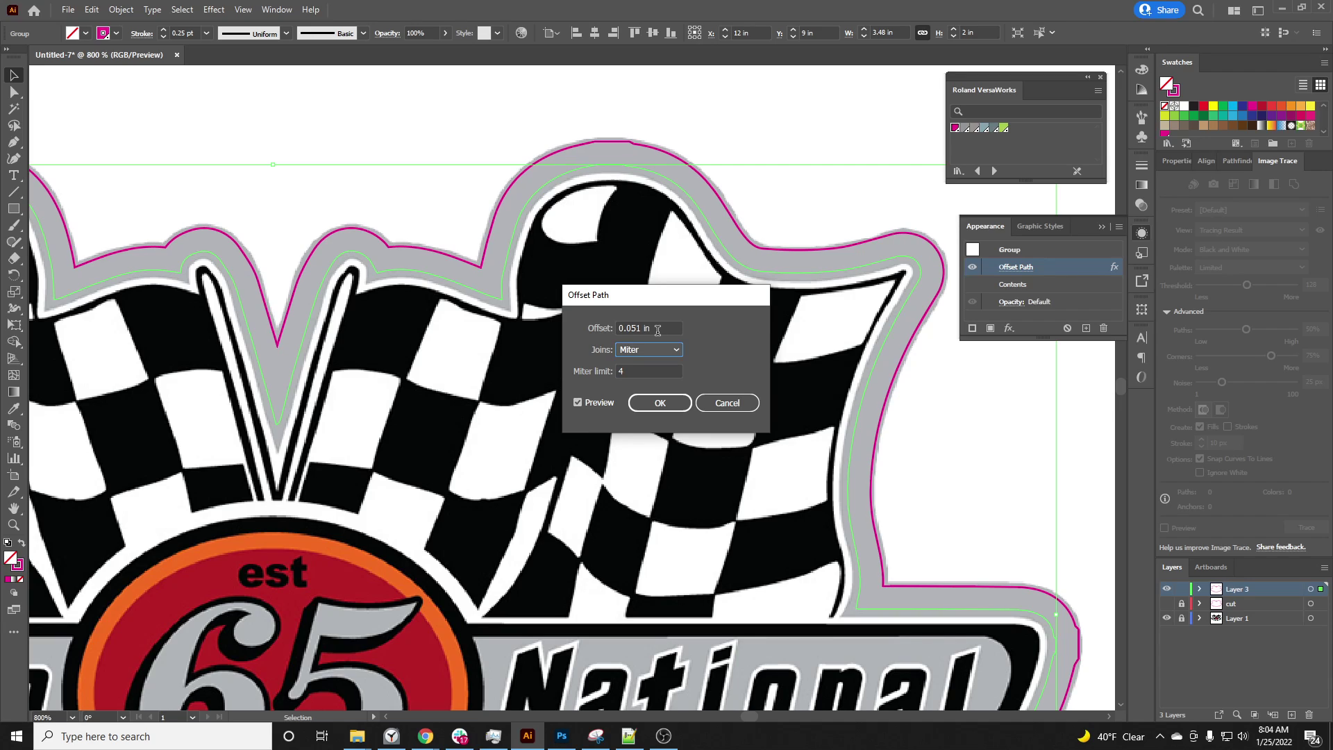
# Set the Offset Path effect's offset to 0.055 in and apply it to the pasted contour.
pyautogui.click(658, 330)
pyautogui.hotkey('shift', 'Left')
pyautogui.hotkey('shift', 'Left')
pyautogui.hotkey('shift', 'Left')
pyautogui.hotkey('shift', 'Left')
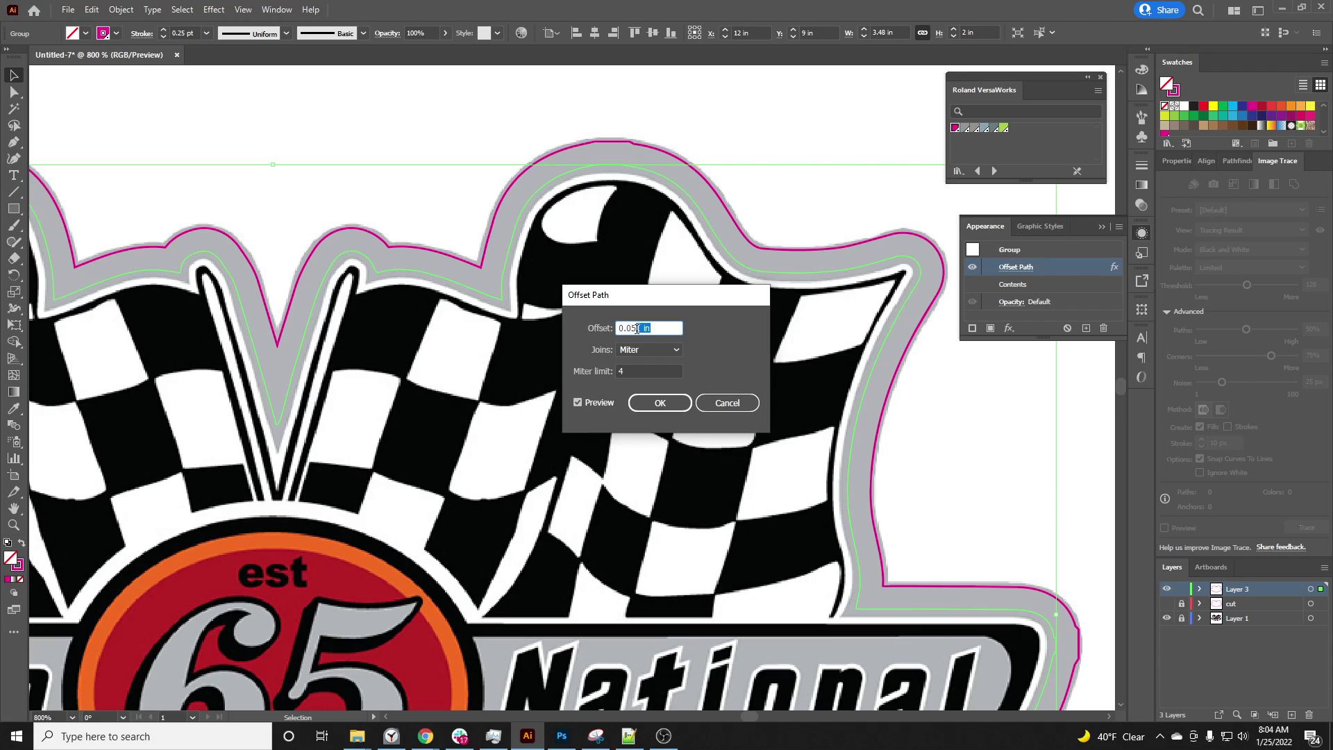
pyautogui.write('5')
pyautogui.press('Tab')
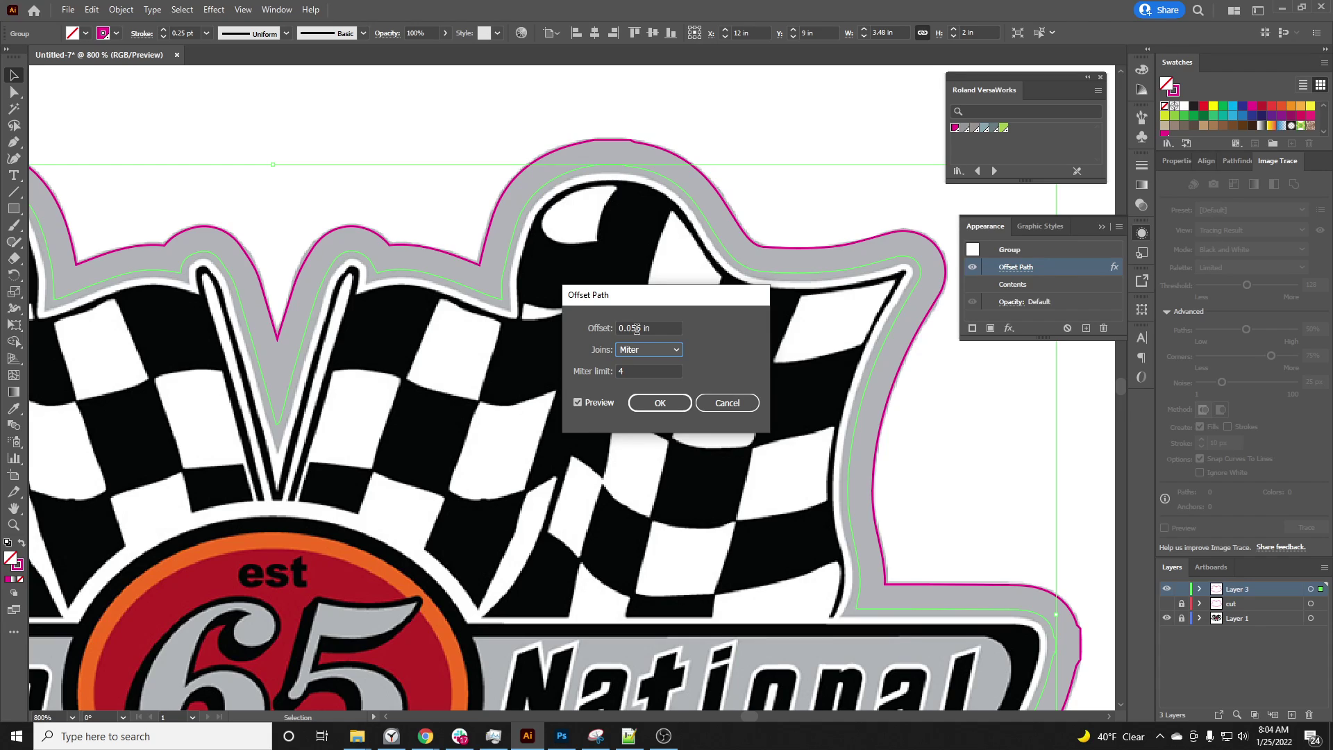
pyautogui.click(660, 404)
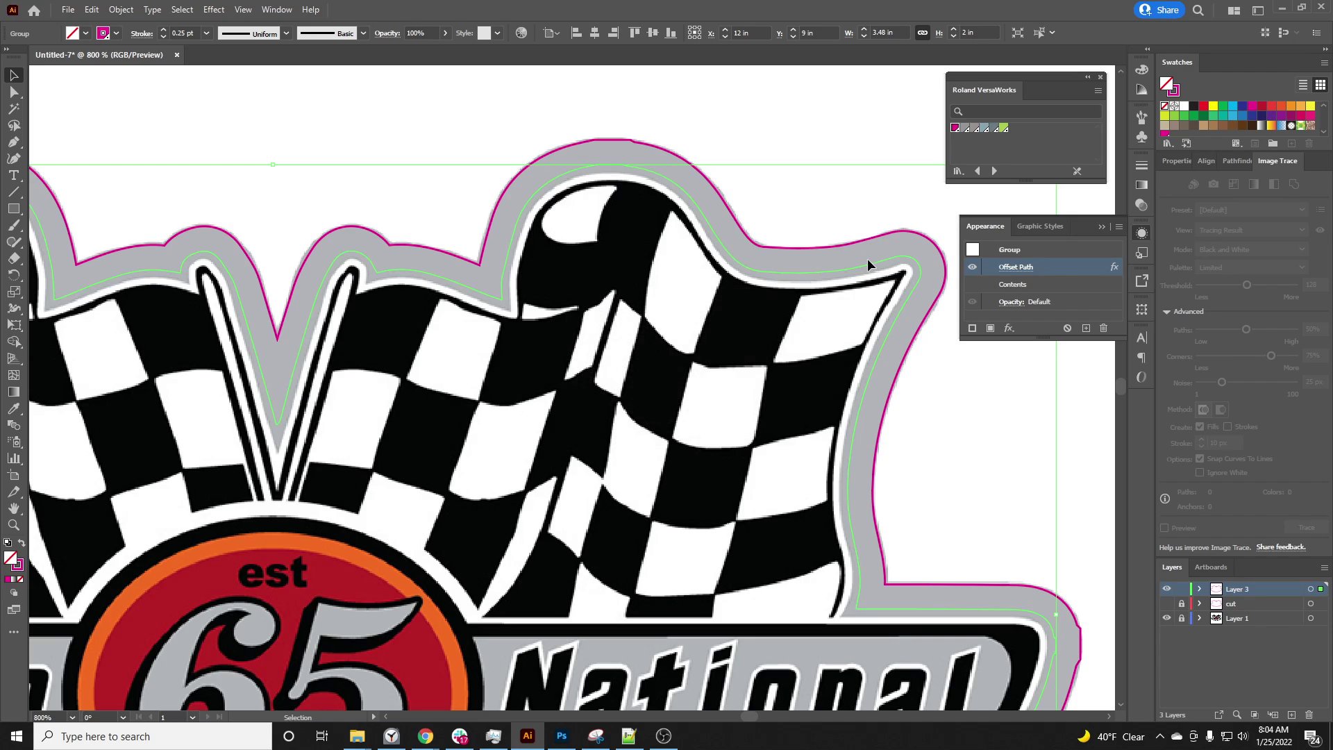
# Give the outer contour a stroke in the gray Roland VersaWorks swatch with no fill, inspect its edge up close, and deselect it.
pyautogui.click(964, 128)
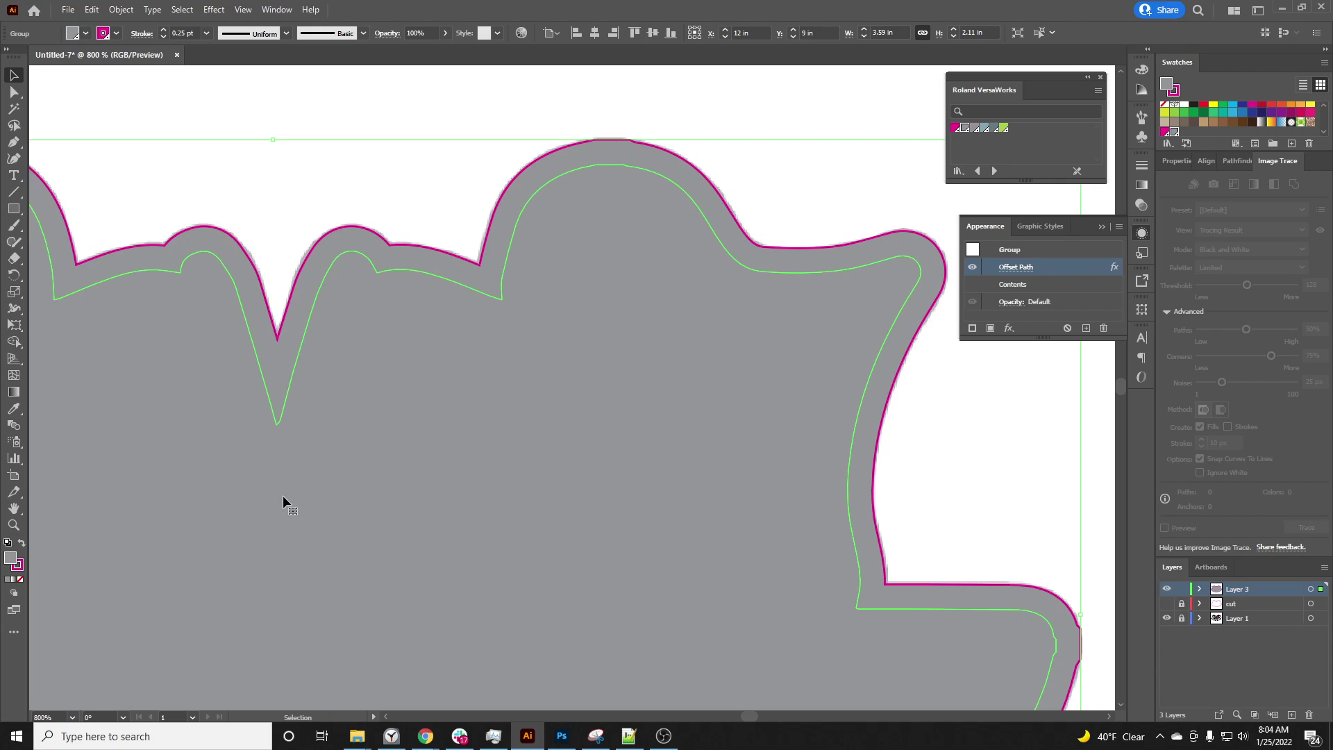
pyautogui.click(21, 545)
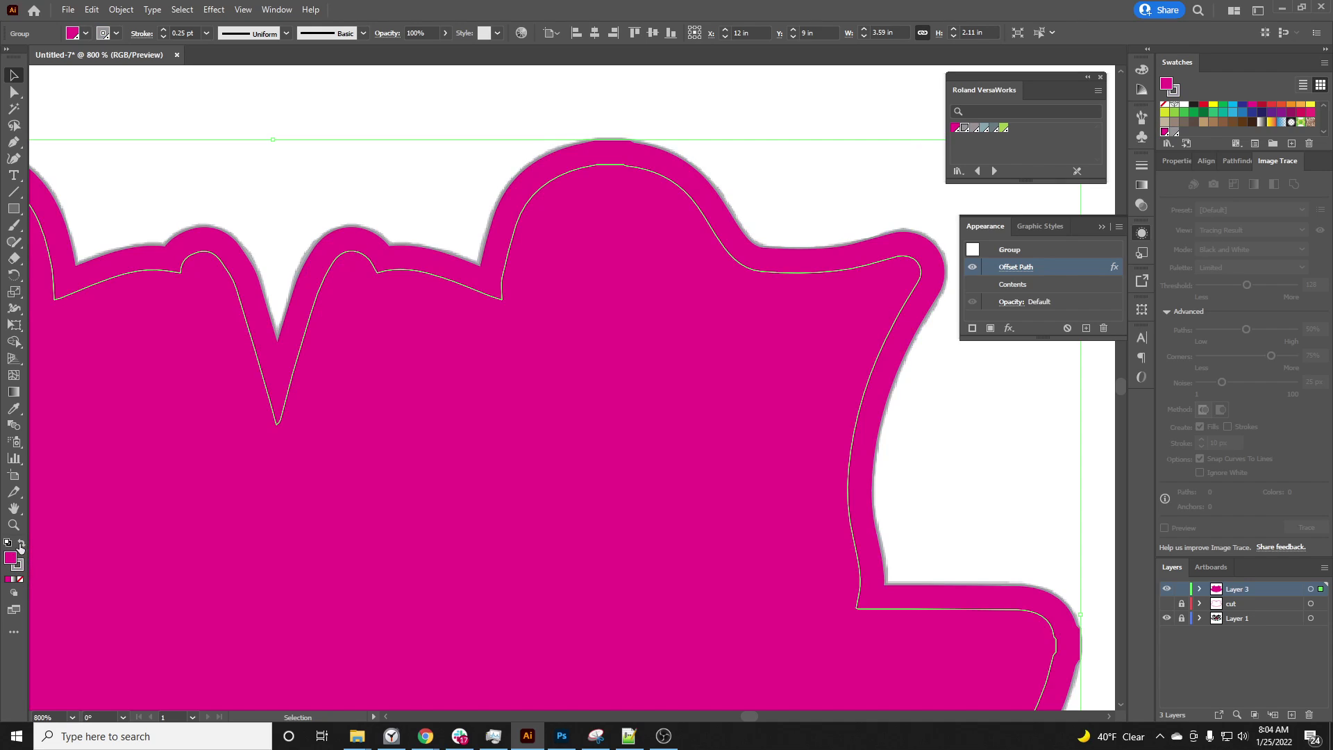
pyautogui.click(21, 580)
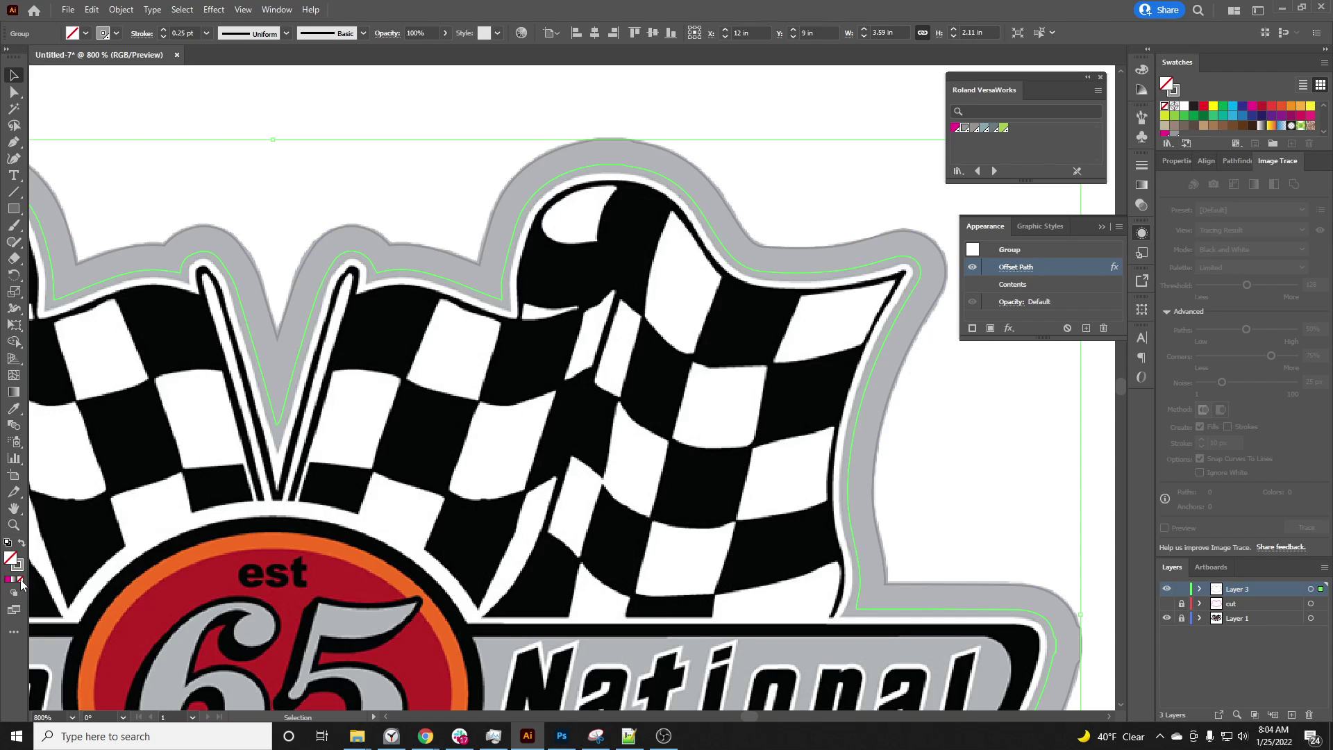
pyautogui.scroll(3, 714, 160)
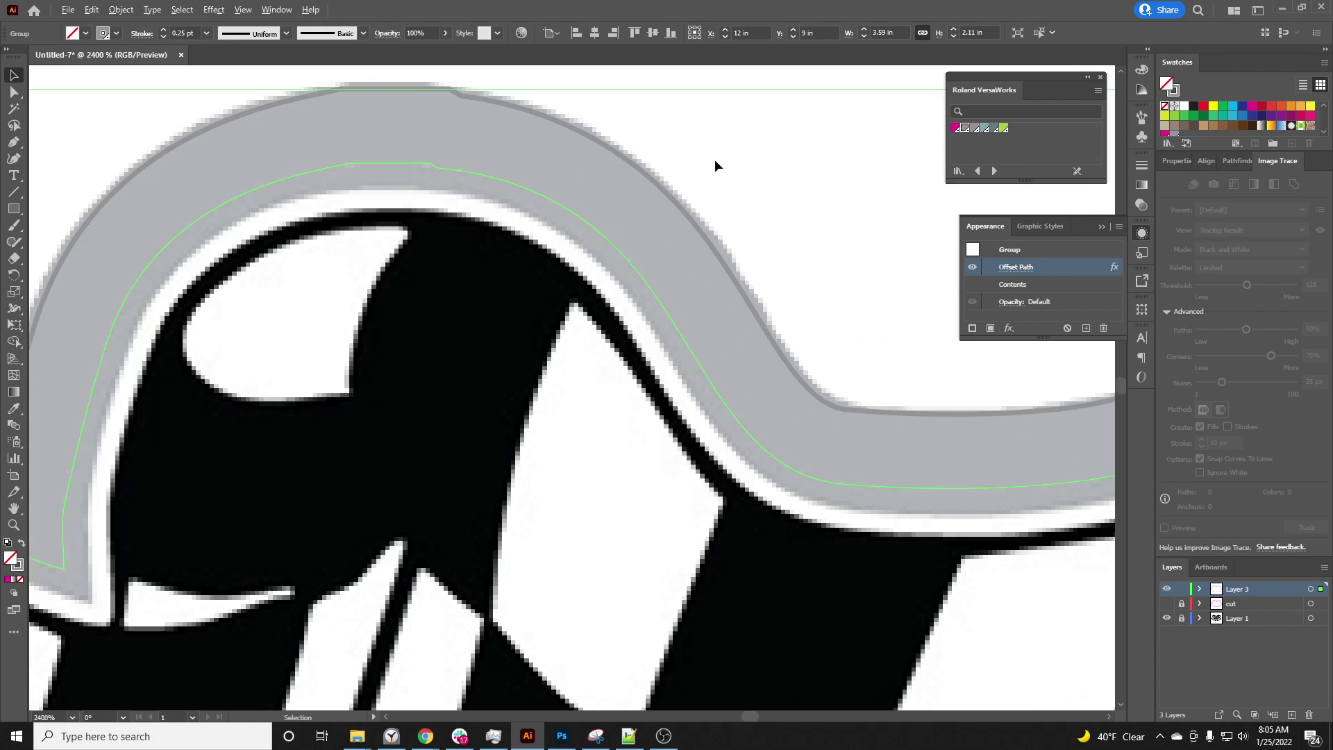
pyautogui.scroll(2, 619, 181)
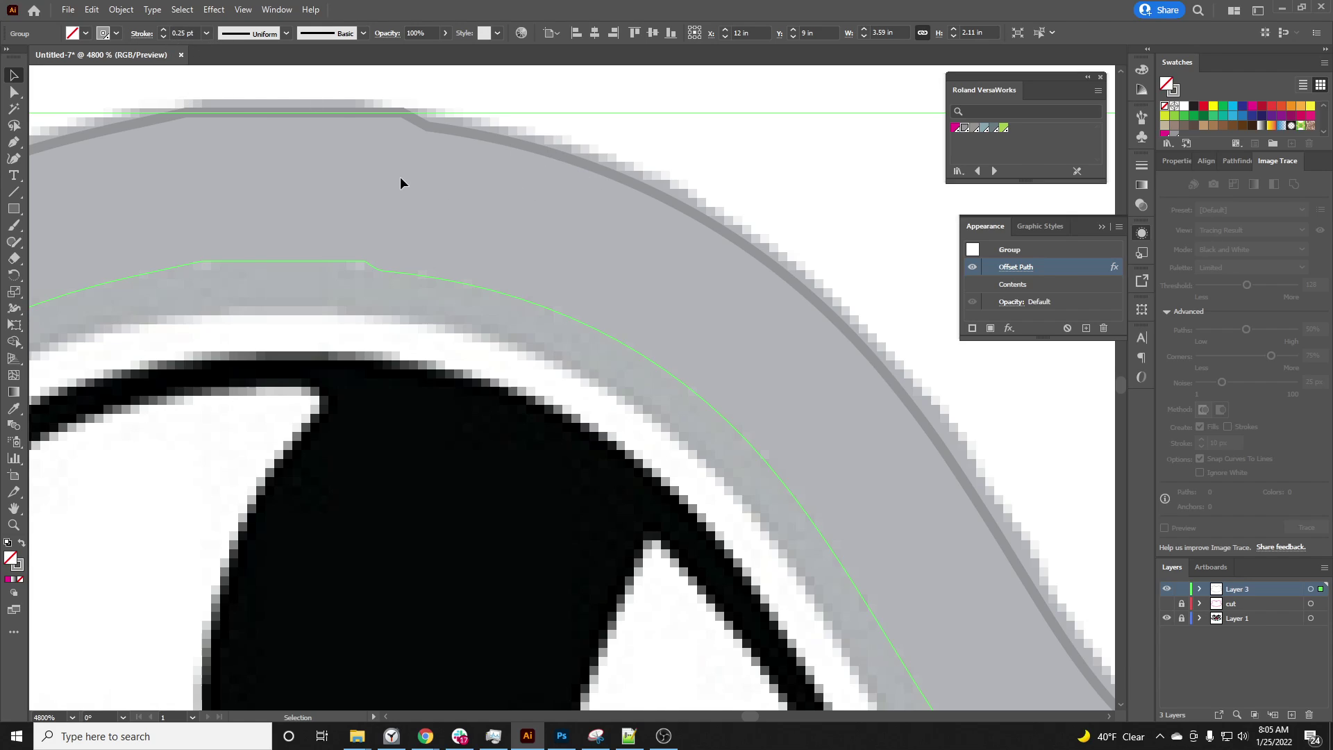
pyautogui.scroll(-7, 400, 182)
pyautogui.click(465, 159)
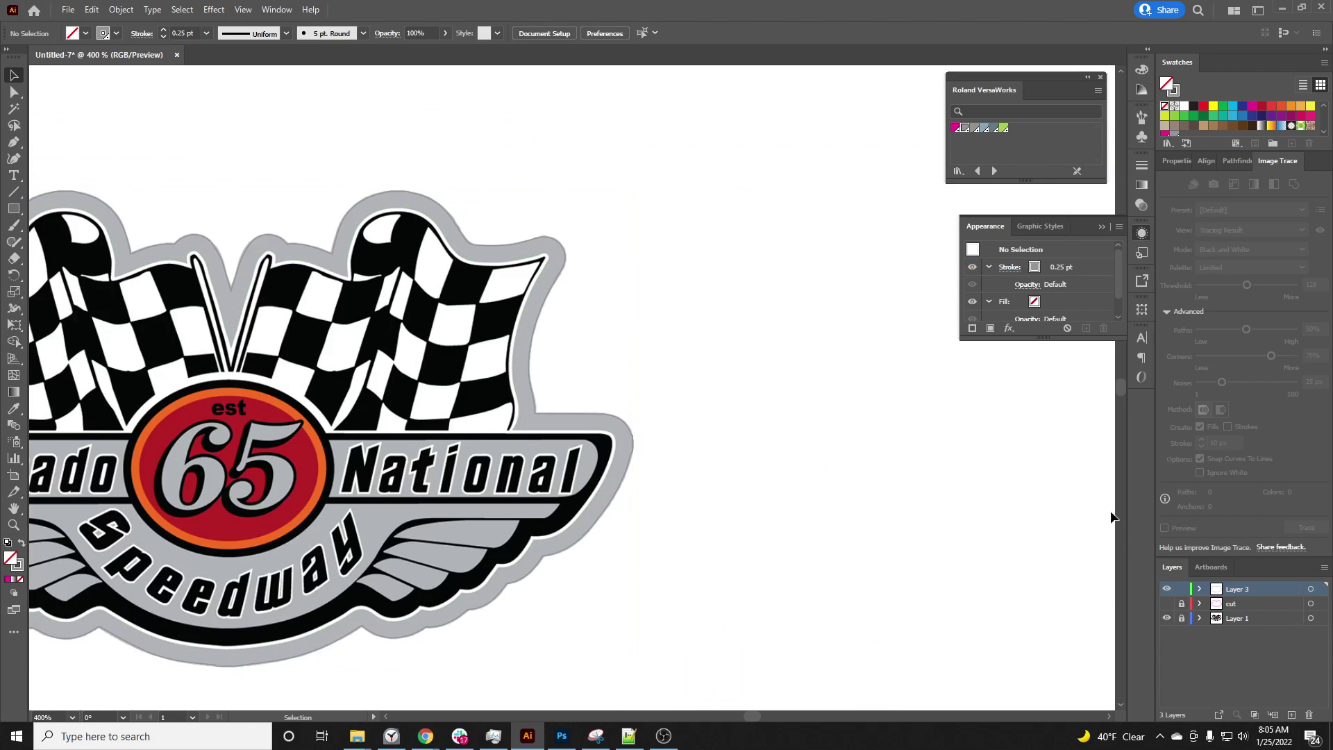
# Show the cut layer again and examine the magenta and gray contours up close at the flag's tip.
pyautogui.click(1166, 603)
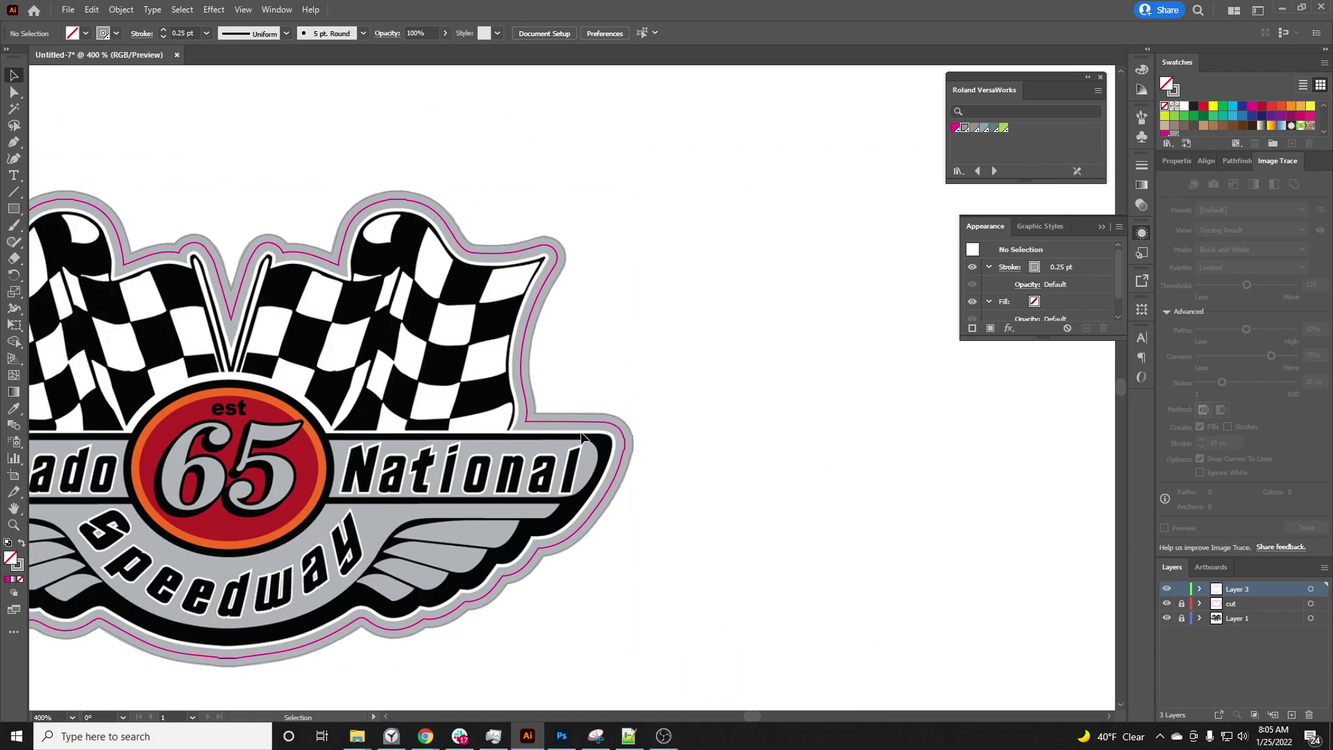
pyautogui.scroll(3, 513, 279)
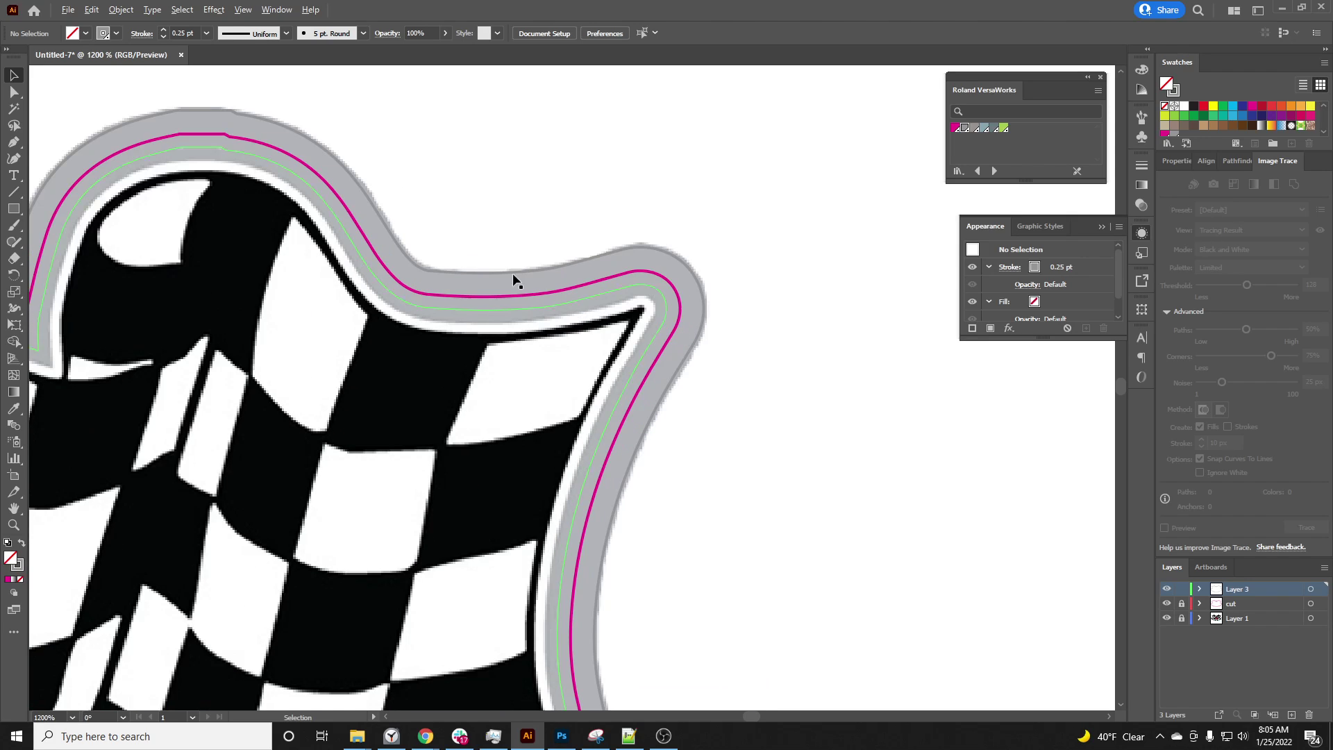
pyautogui.scroll(2, 673, 264)
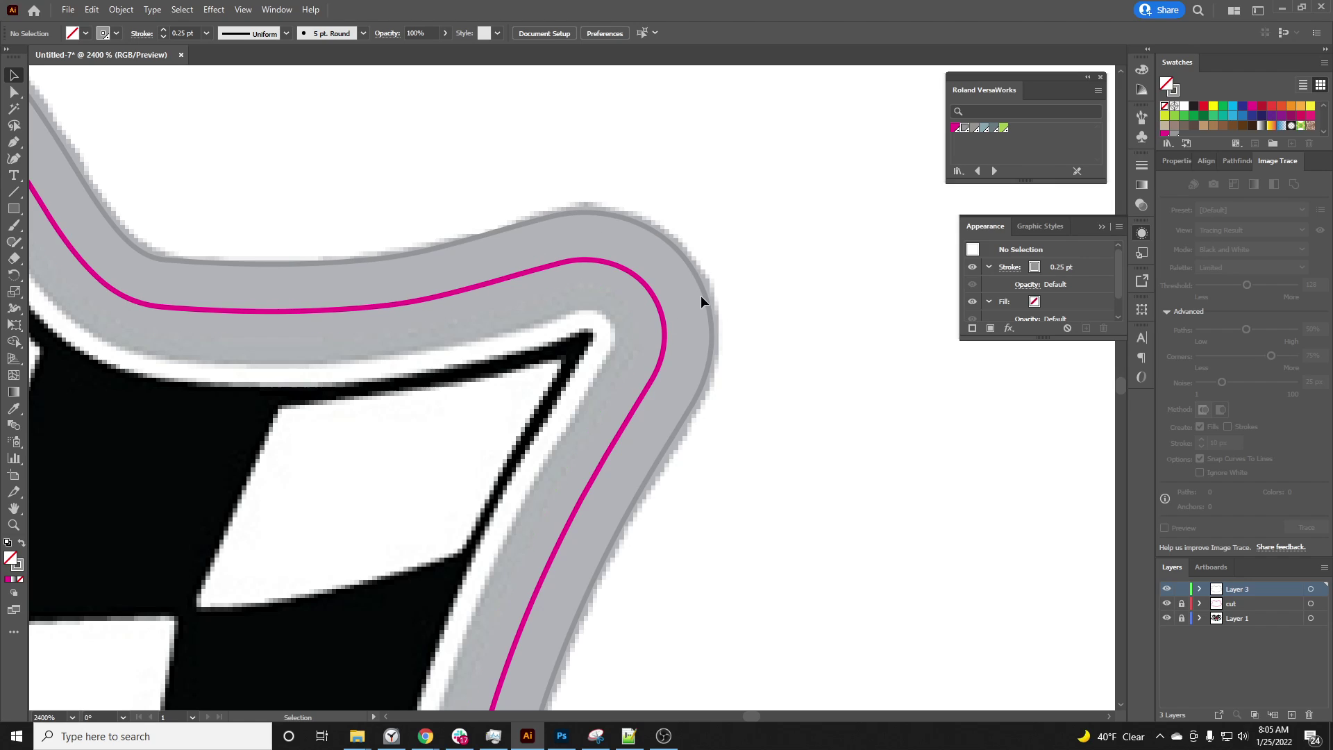
# Examine the magenta cut line and gray outer contour around the whole logo and along the tops of the flags.
pyautogui.scroll(-8, 702, 295)
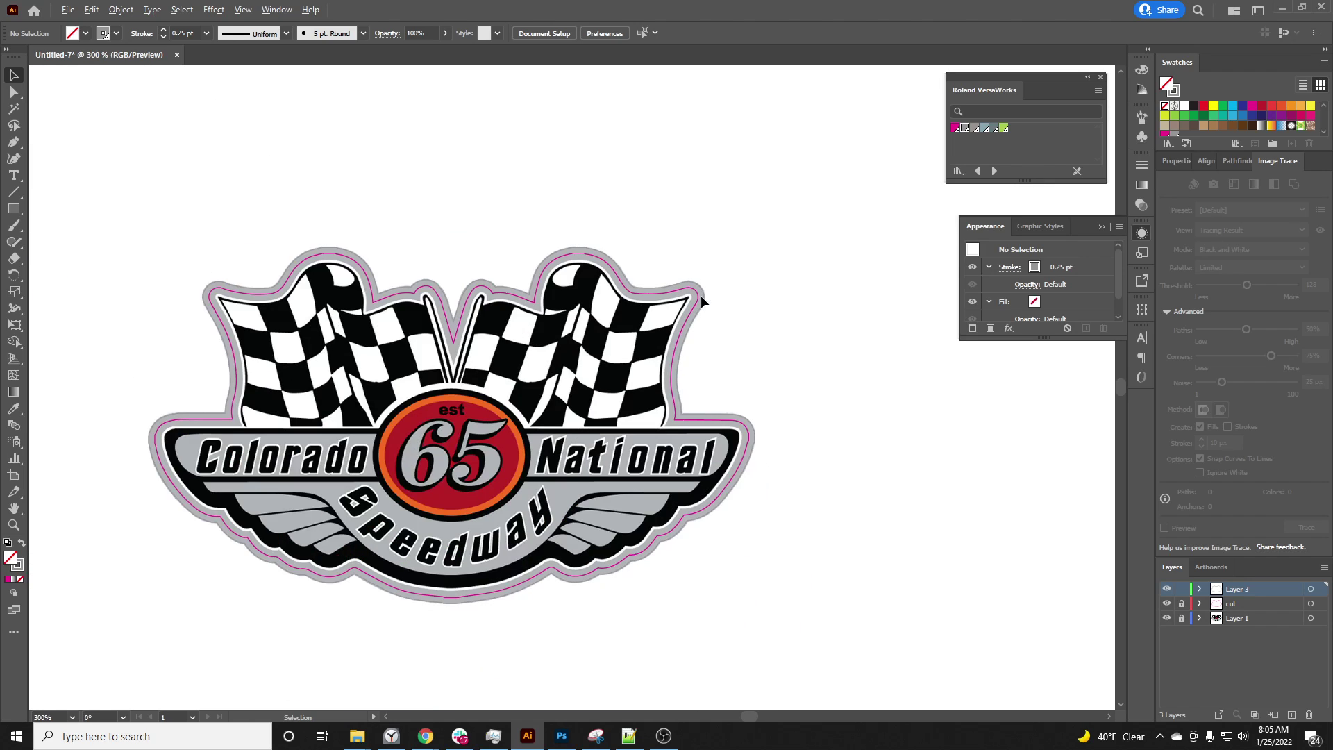
pyautogui.scroll(2, 474, 295)
pyautogui.scroll(1, 555, 236)
pyautogui.scroll(1, 795, 147)
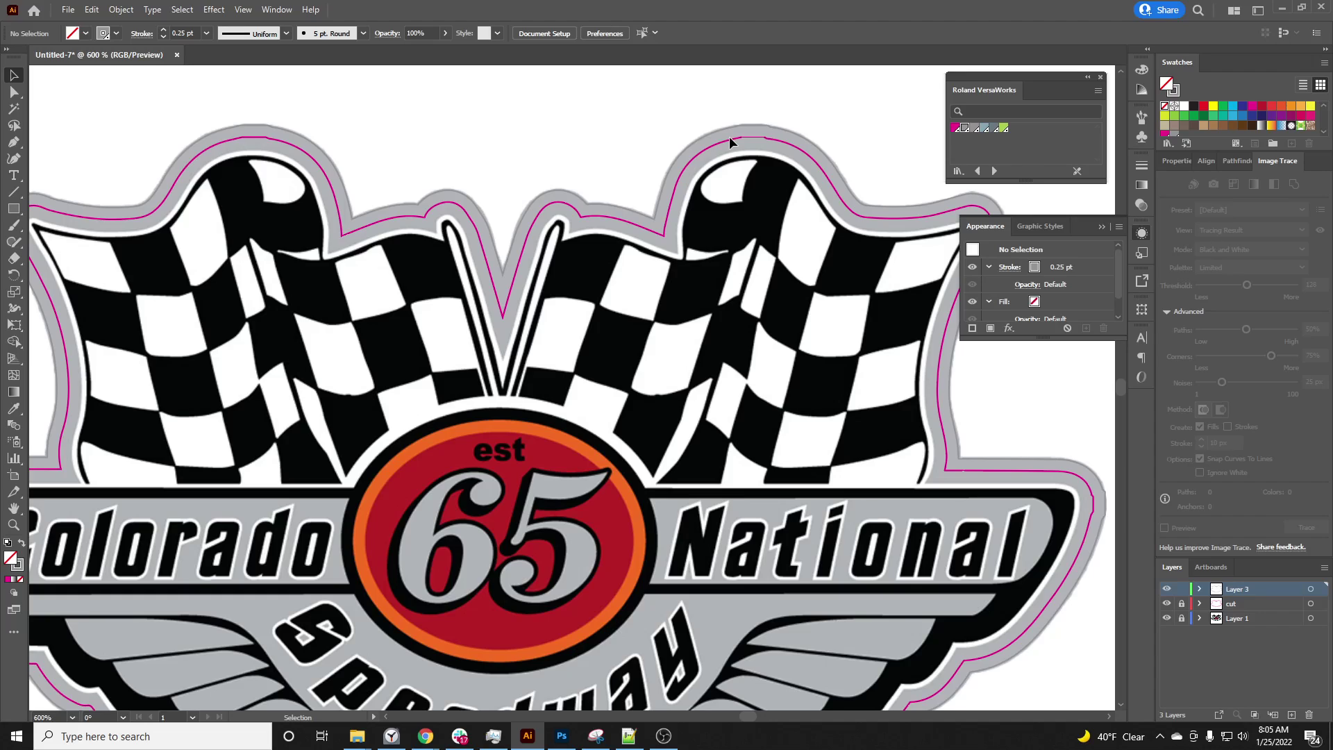
pyautogui.scroll(-3, 729, 136)
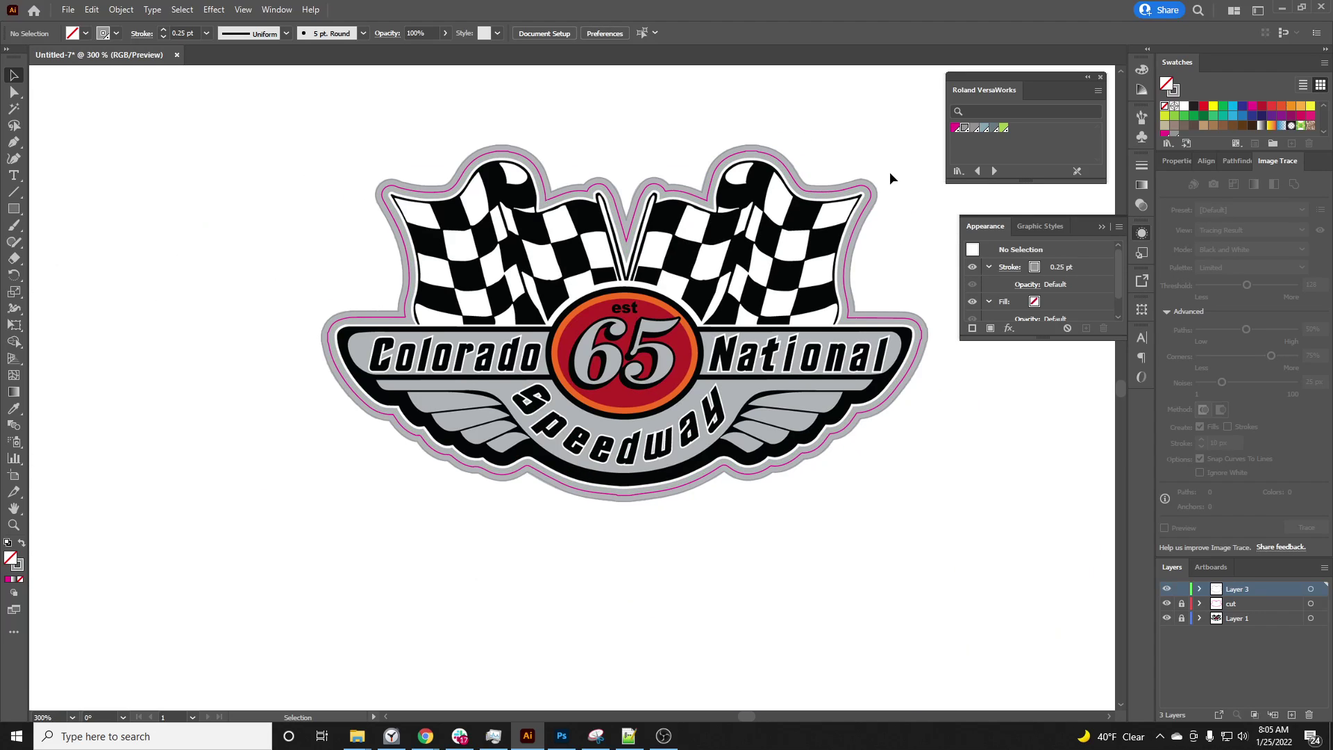
pyautogui.scroll(1, 886, 174)
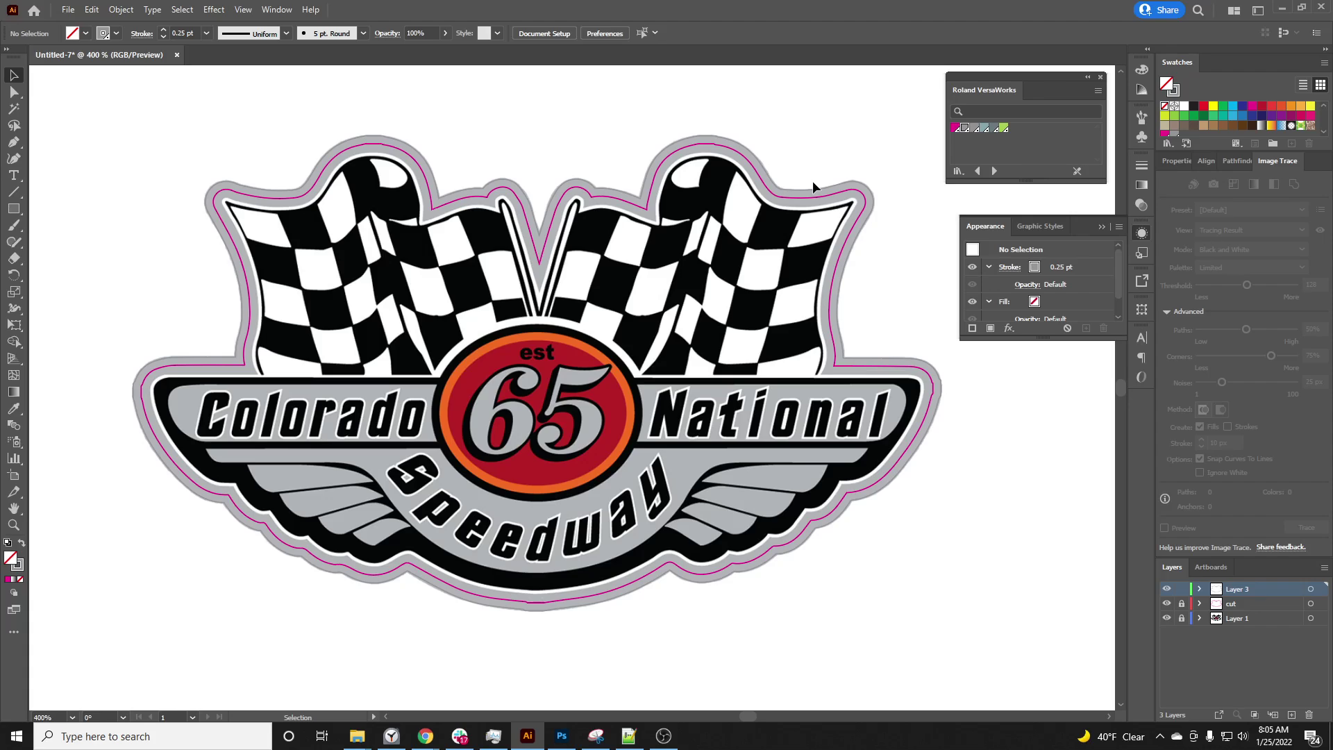
# Unlock the cut layer and Layer 1, select all the artwork, and flatten its transparency with the High Resolution preset.
pyautogui.click(1181, 603)
pyautogui.scroll(-3, 931, 470)
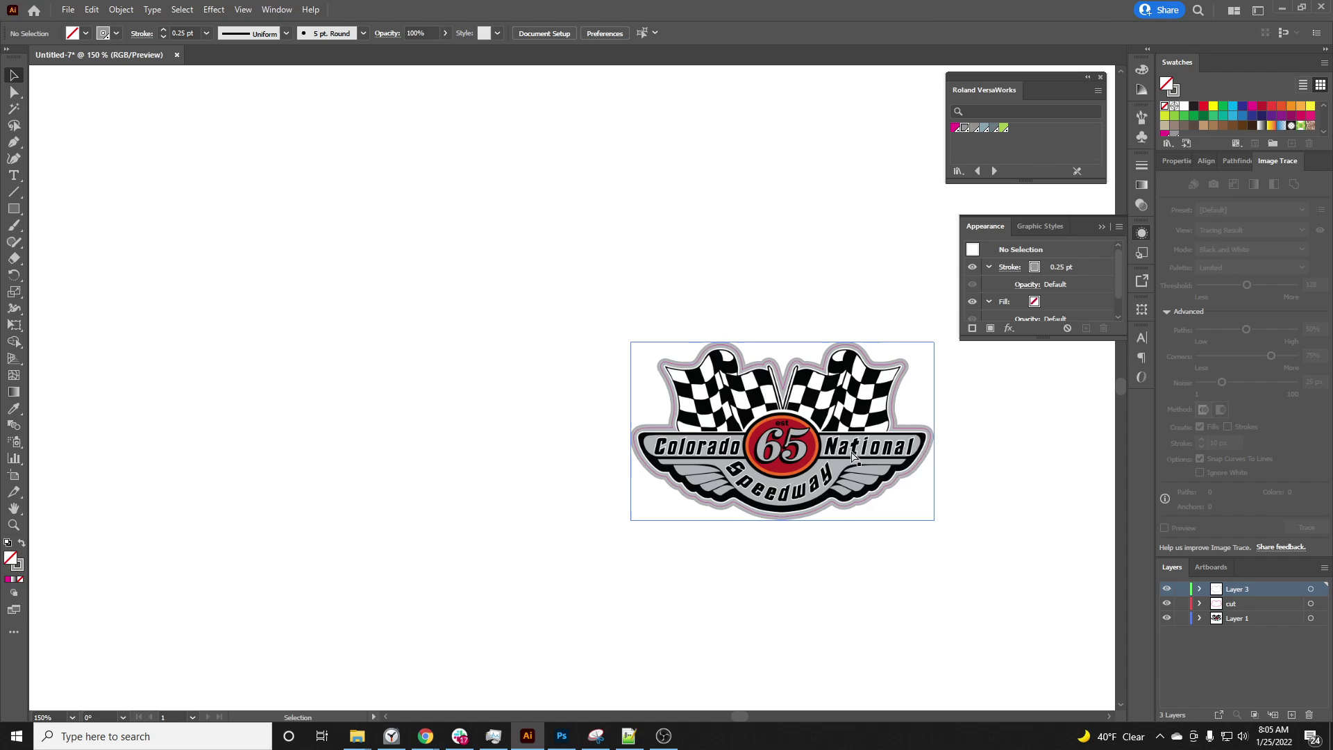
pyautogui.hotkey('ctrl', 'a')
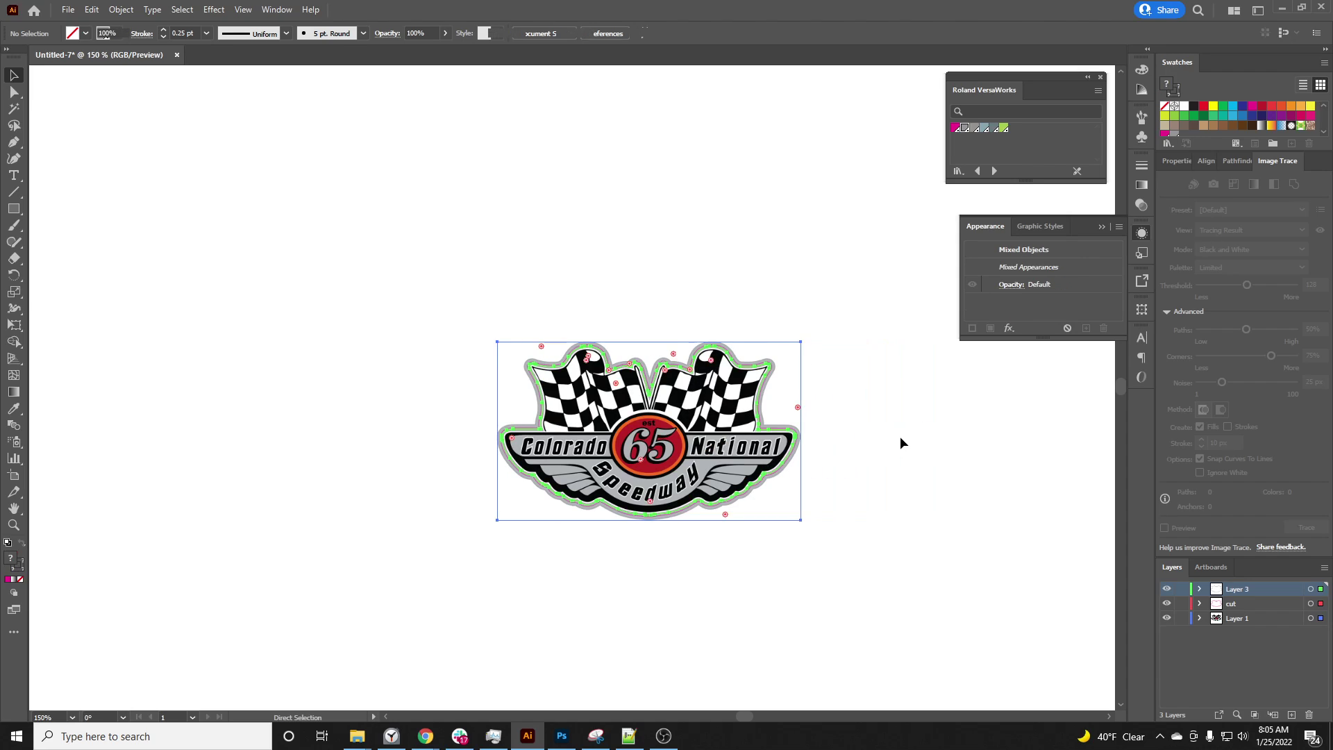
pyautogui.hotkey('ctrl', 'shift', 'a')
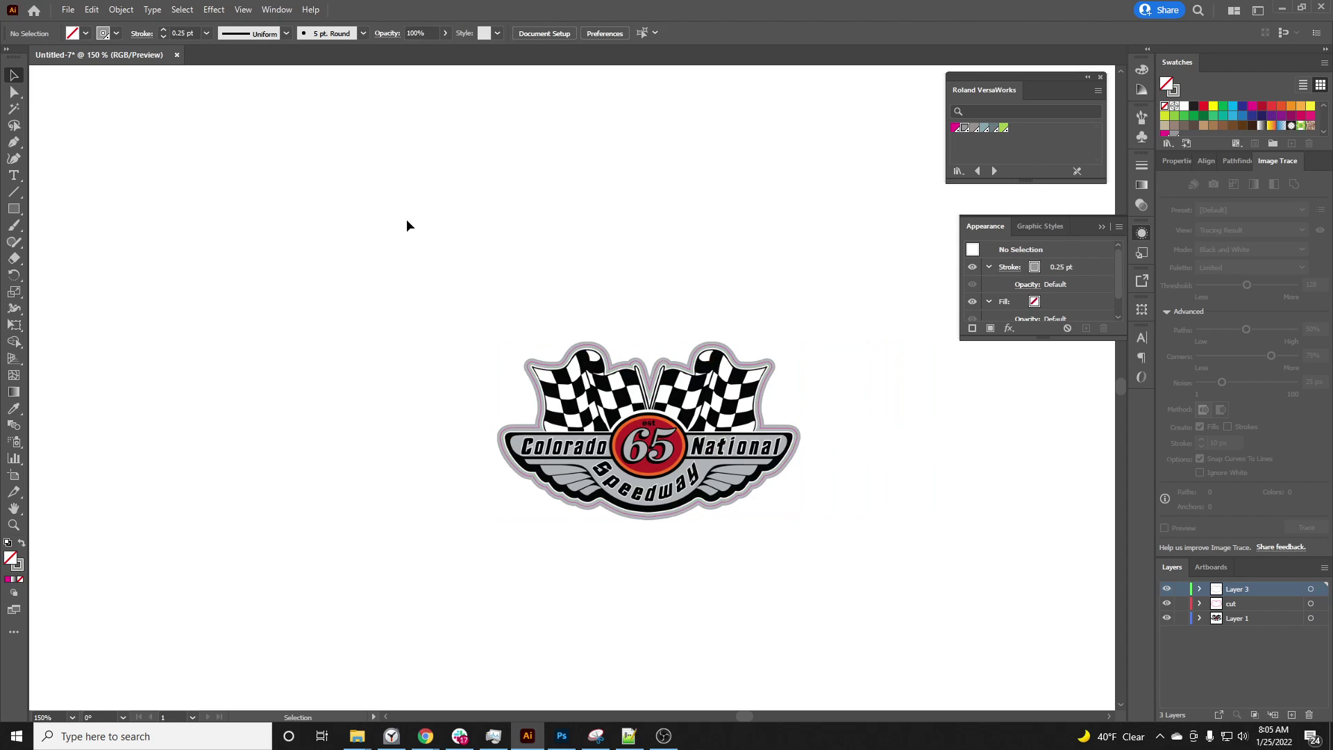
pyautogui.moveTo(407, 221); pyautogui.dragTo(882, 590)
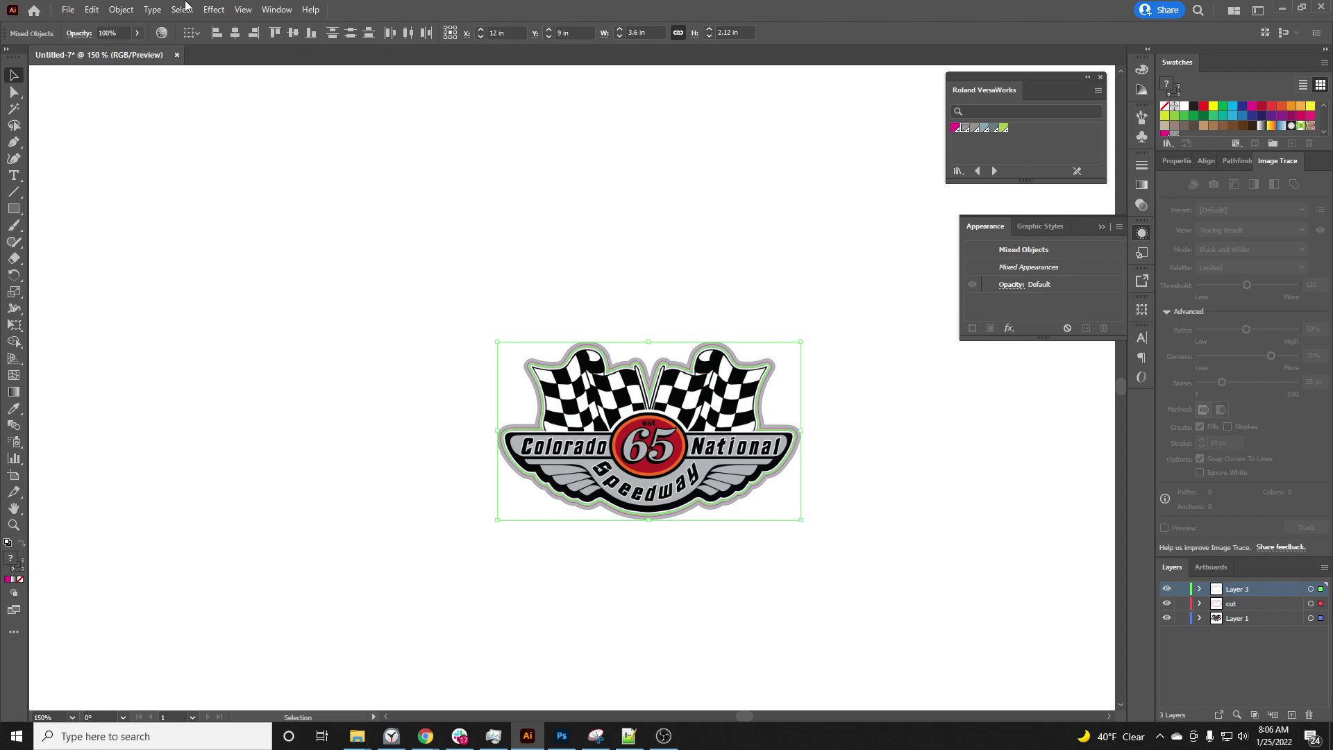
pyautogui.click(121, 9)
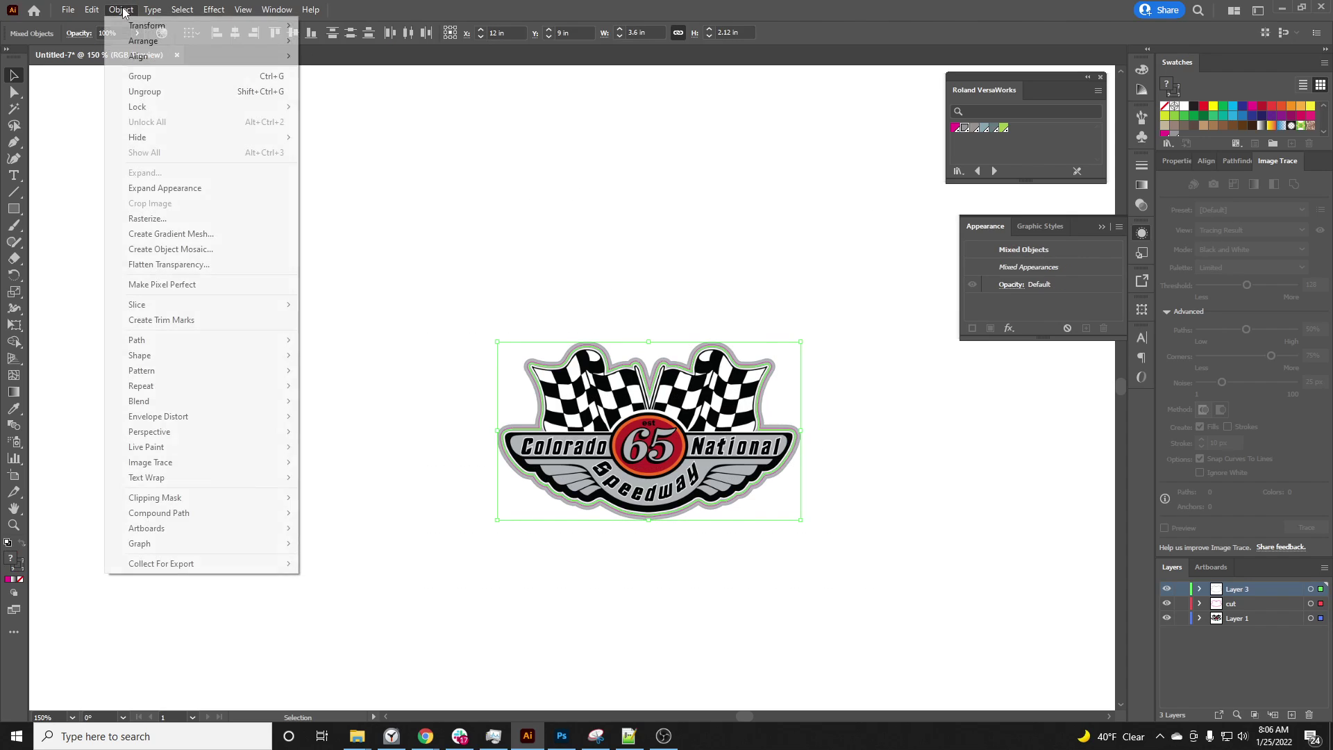
pyautogui.click(235, 266)
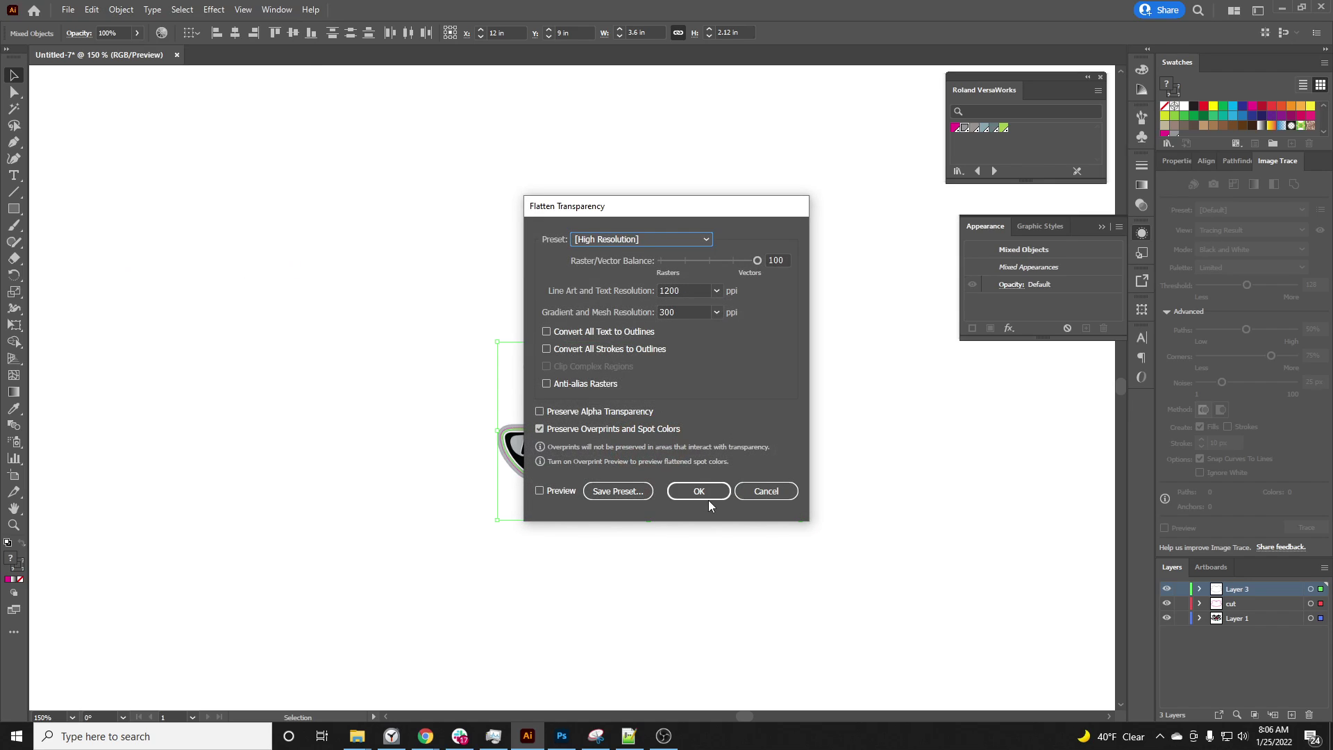
pyautogui.click(707, 494)
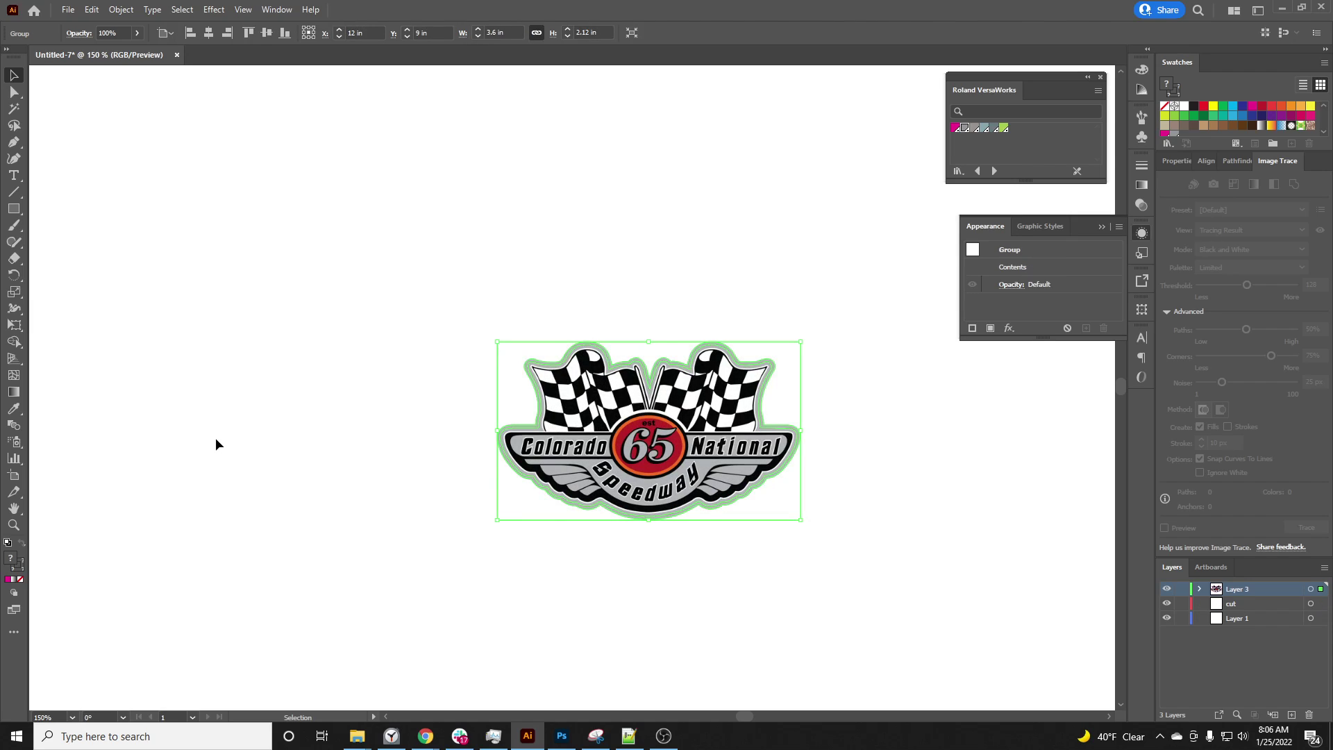
# Fit the artboard to the artwork bounds and deselect the logo.
pyautogui.click(17, 478)
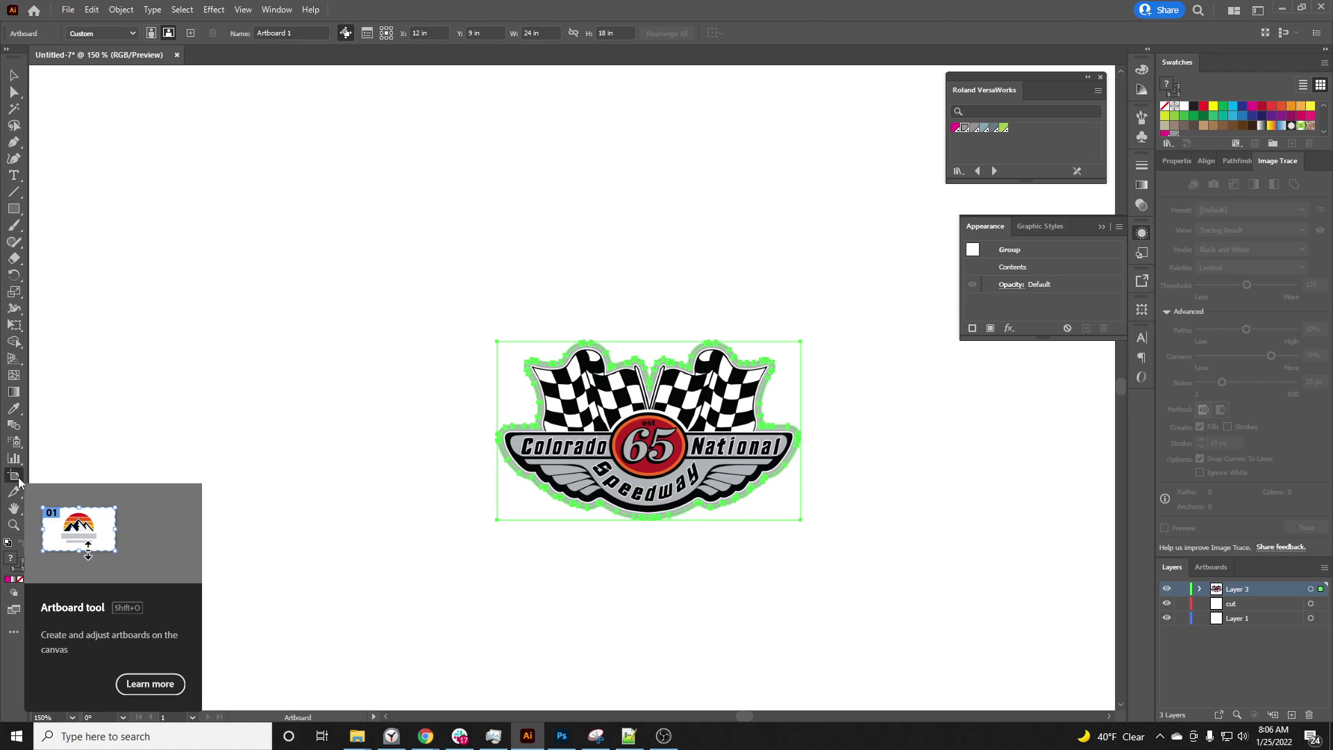
pyautogui.click(115, 35)
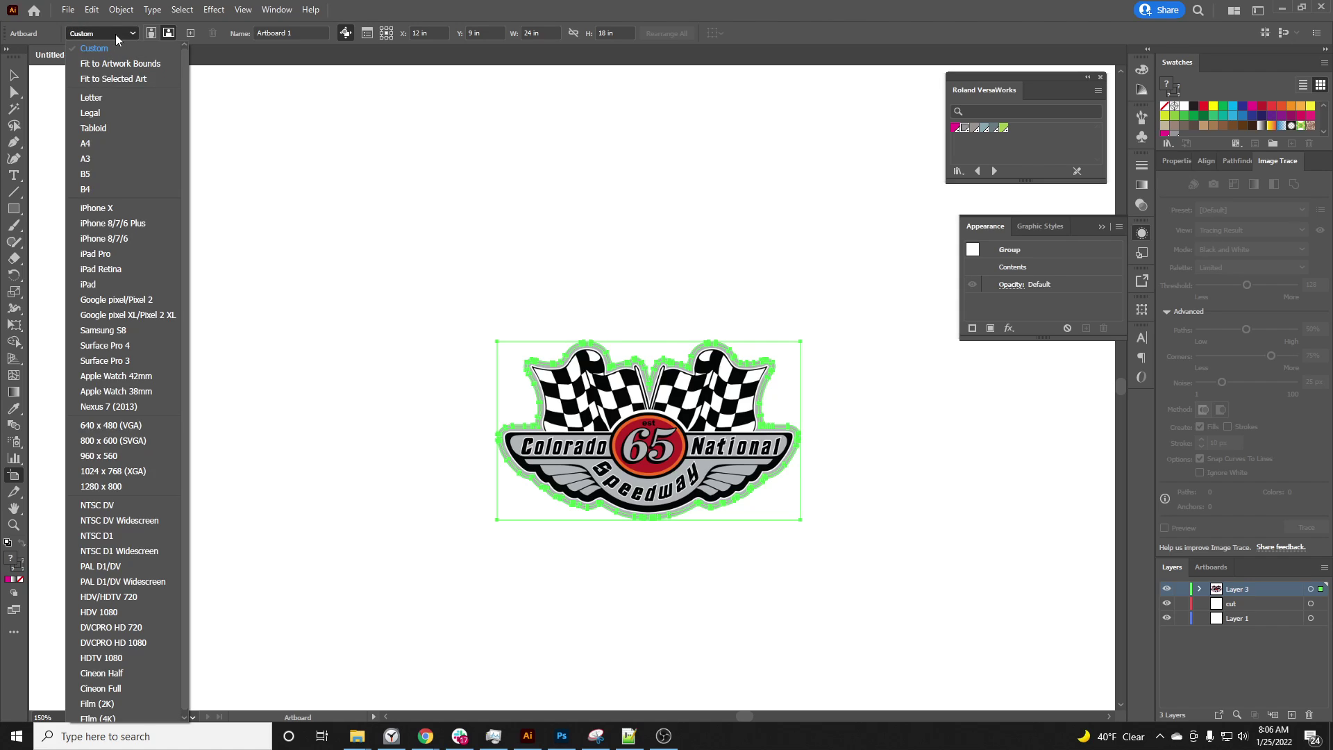
pyautogui.click(129, 69)
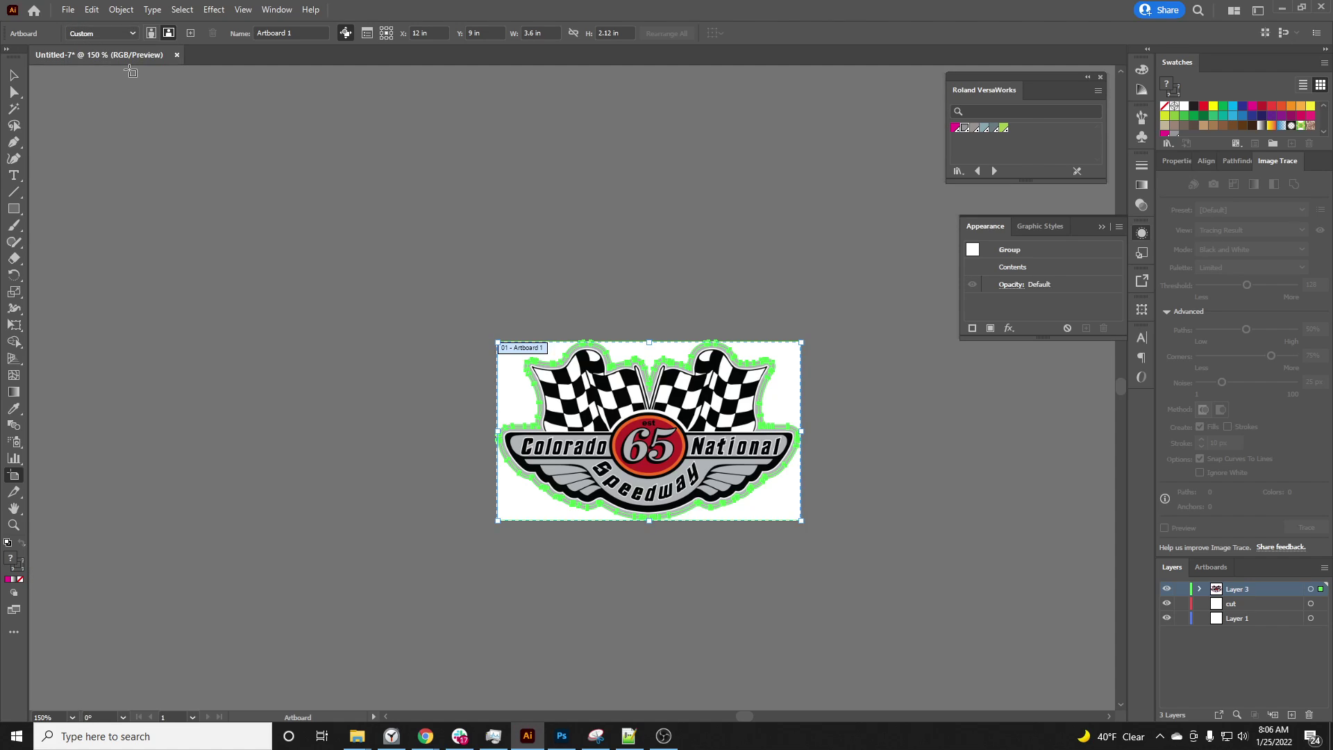
pyautogui.click(15, 78)
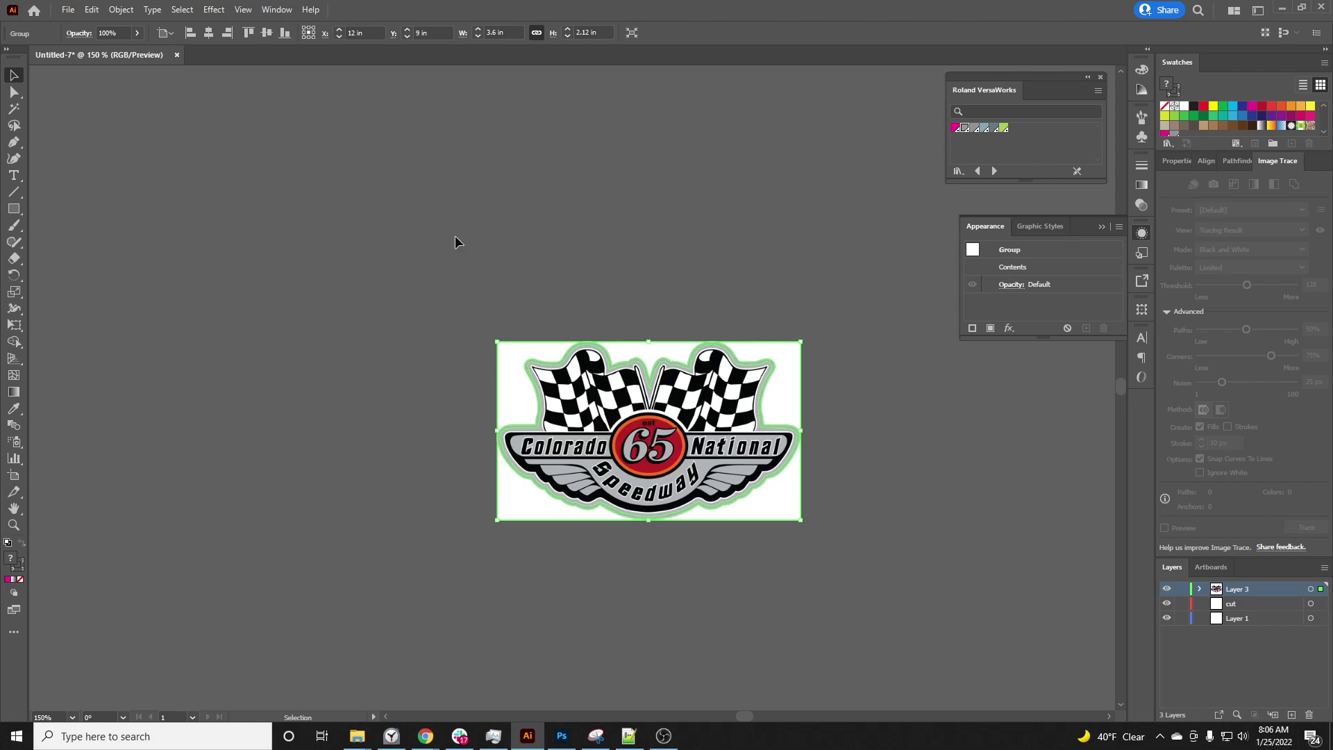
pyautogui.click(788, 305)
pyautogui.scroll(1, 800, 344)
pyautogui.scroll(-1, 794, 358)
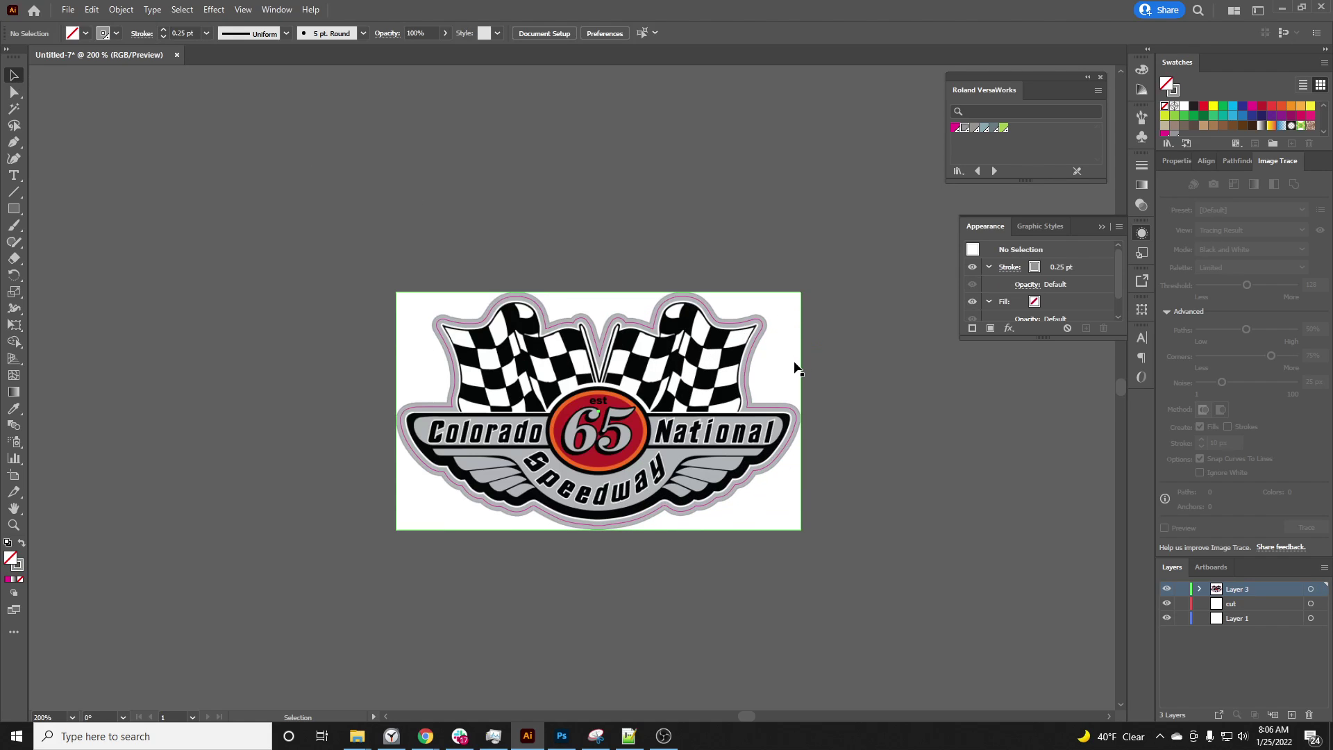
# Save the document as an Adobe PDF named with the customer's name and "2in Decal PRINT CUT", using the Illustrator Default preset.
pyautogui.click(67, 9)
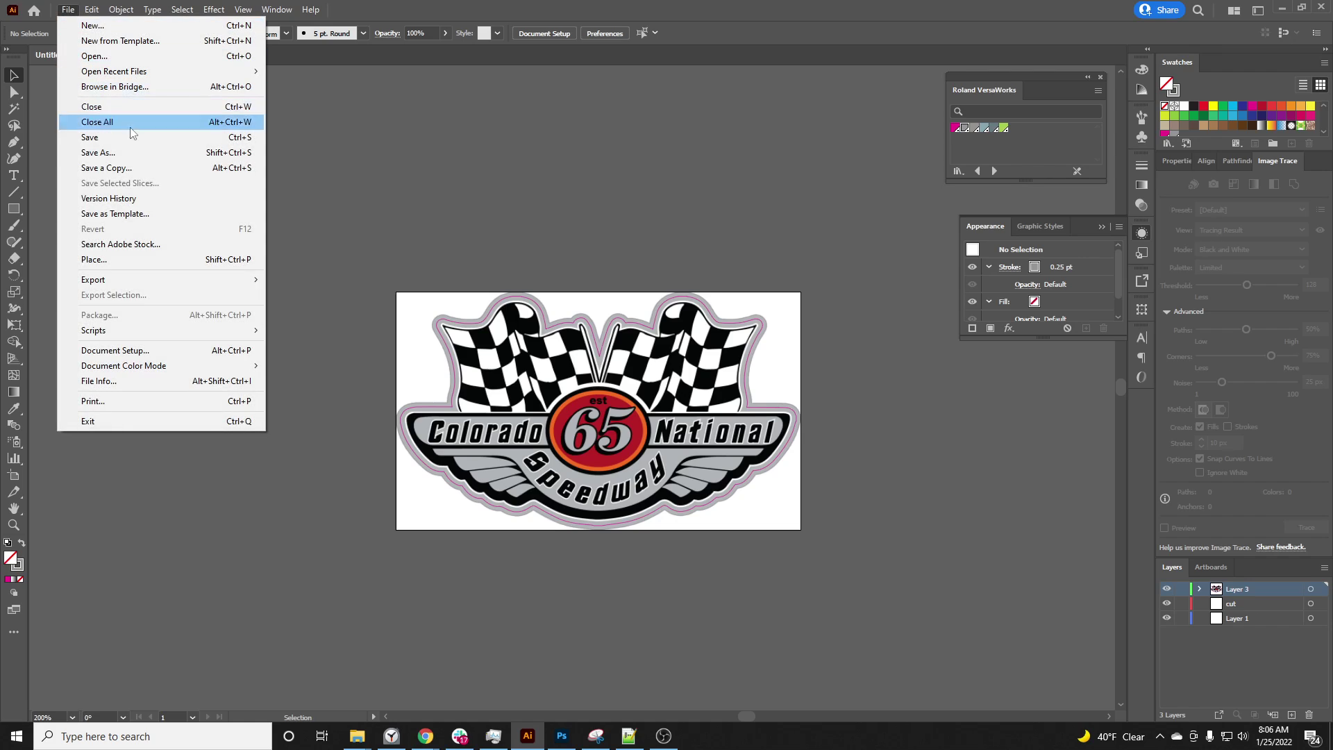
pyautogui.click(146, 150)
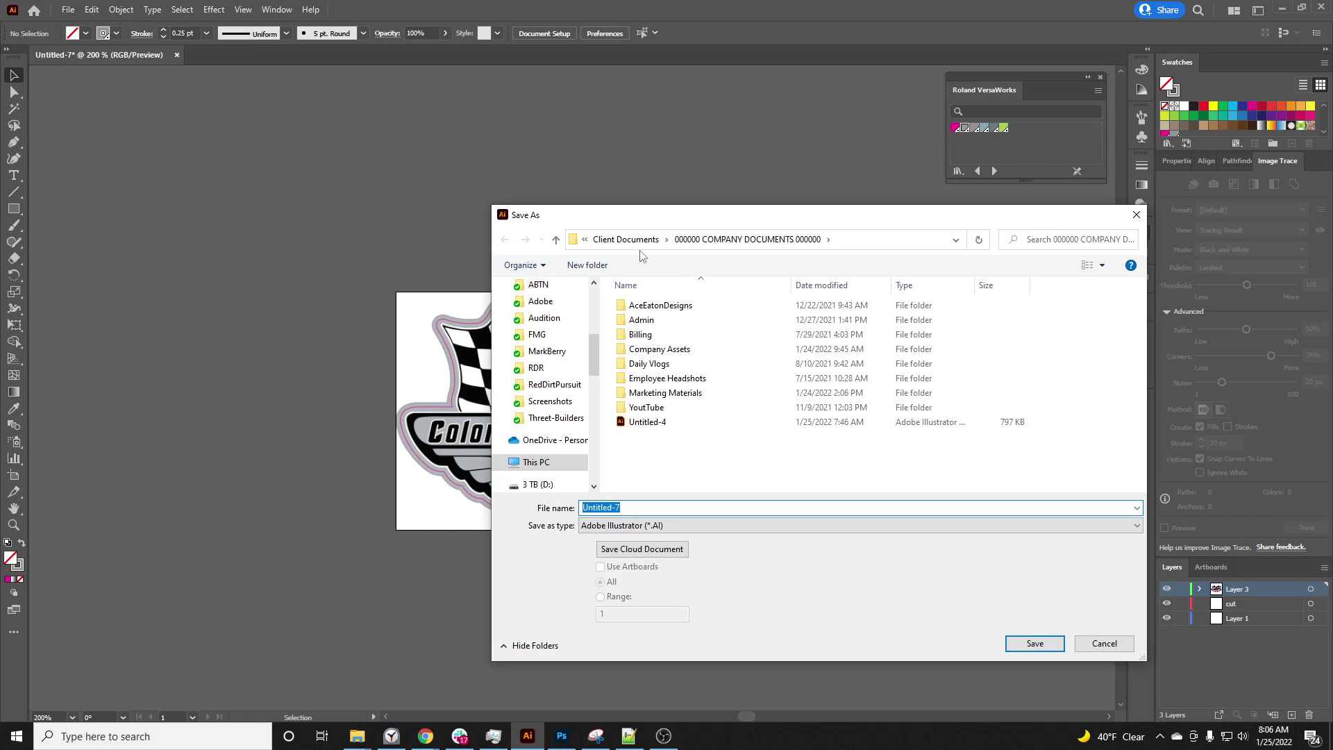
pyautogui.click(631, 240)
pyautogui.moveTo(851, 222); pyautogui.dragTo(1332, 278)
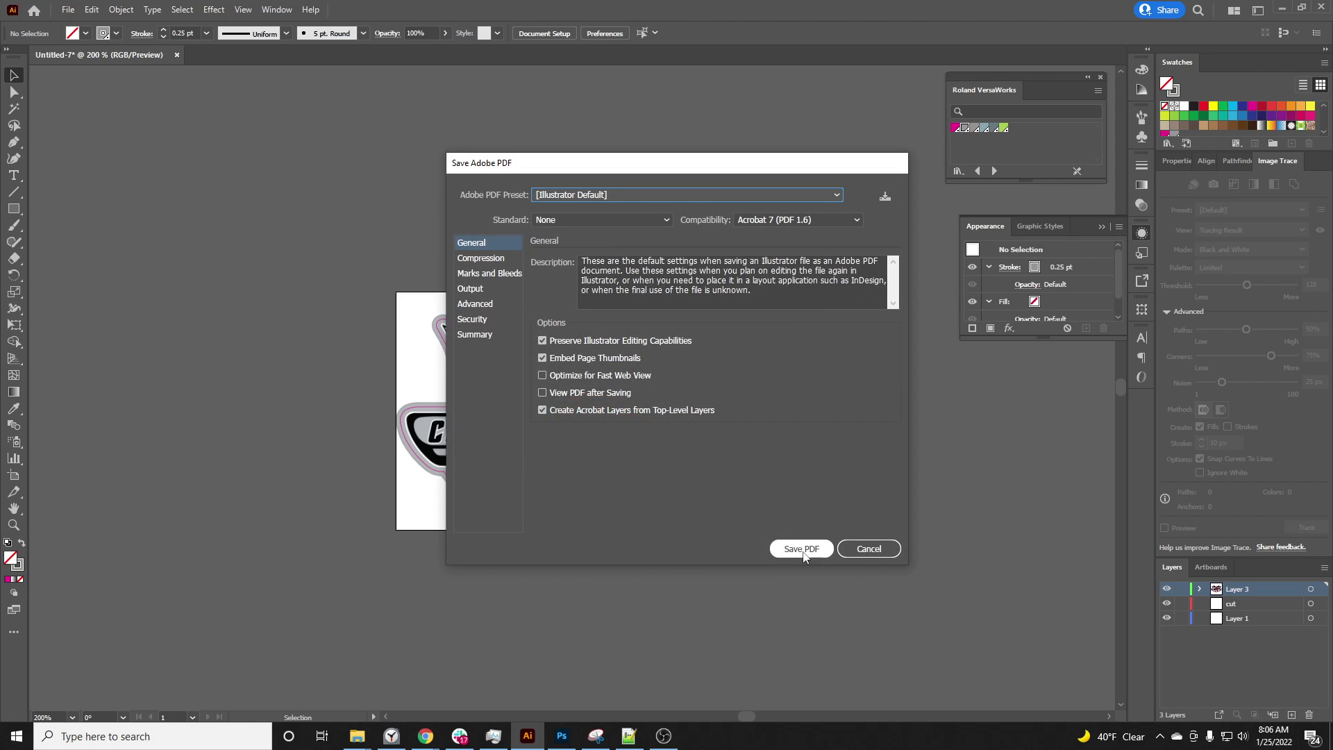
pyautogui.click(801, 549)
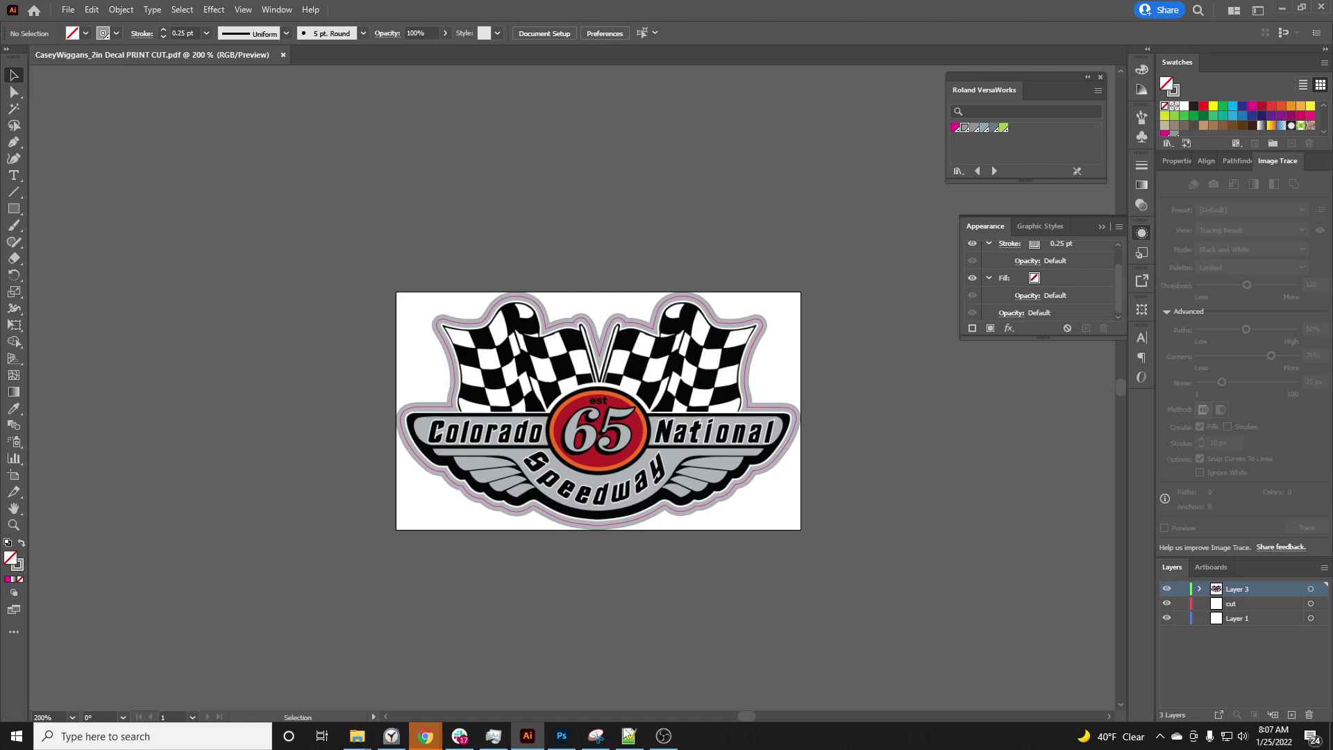
# Switch to the Chrome Remote Desktop session in Chrome and show only Display 1, where VersaWorks is running.
pyautogui.moveTo(501, 717)
pyautogui.click(548, 684)
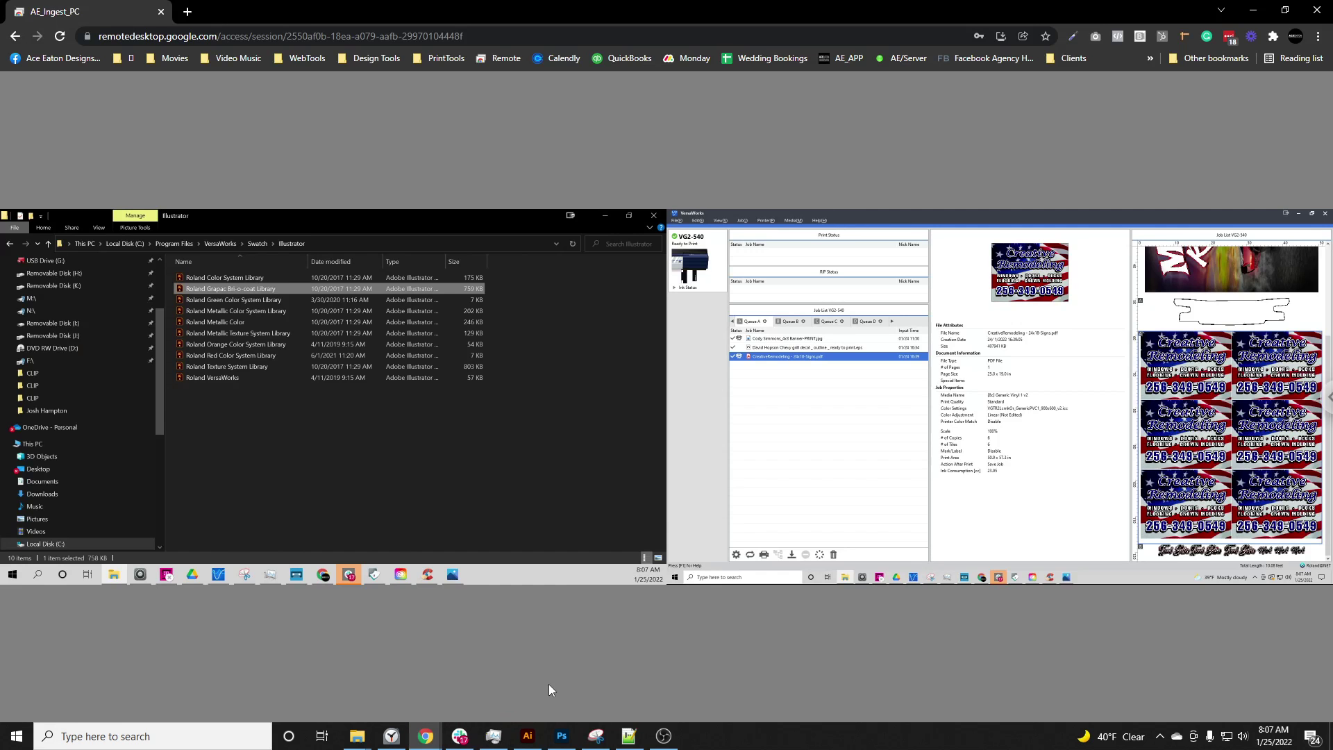
pyautogui.click(1327, 399)
pyautogui.scroll(-6, 1203, 578)
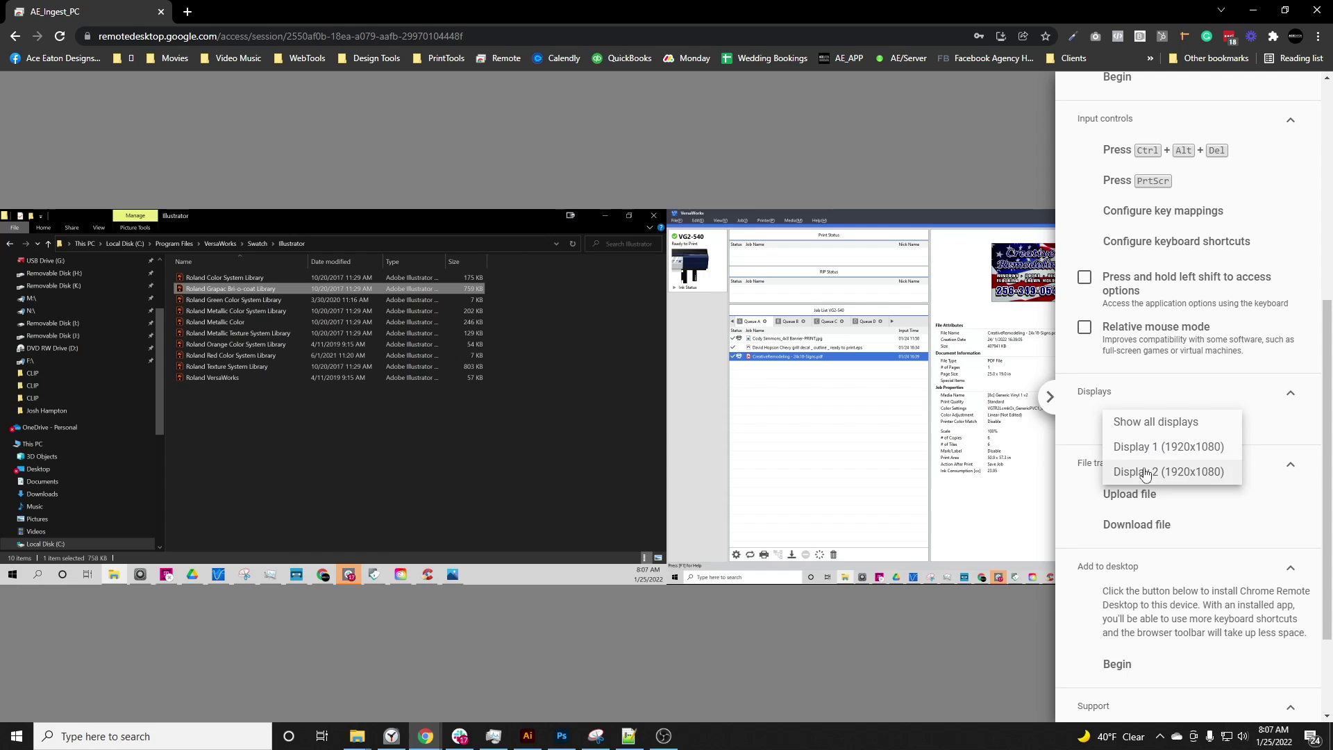
pyautogui.click(1142, 471)
pyautogui.click(1145, 422)
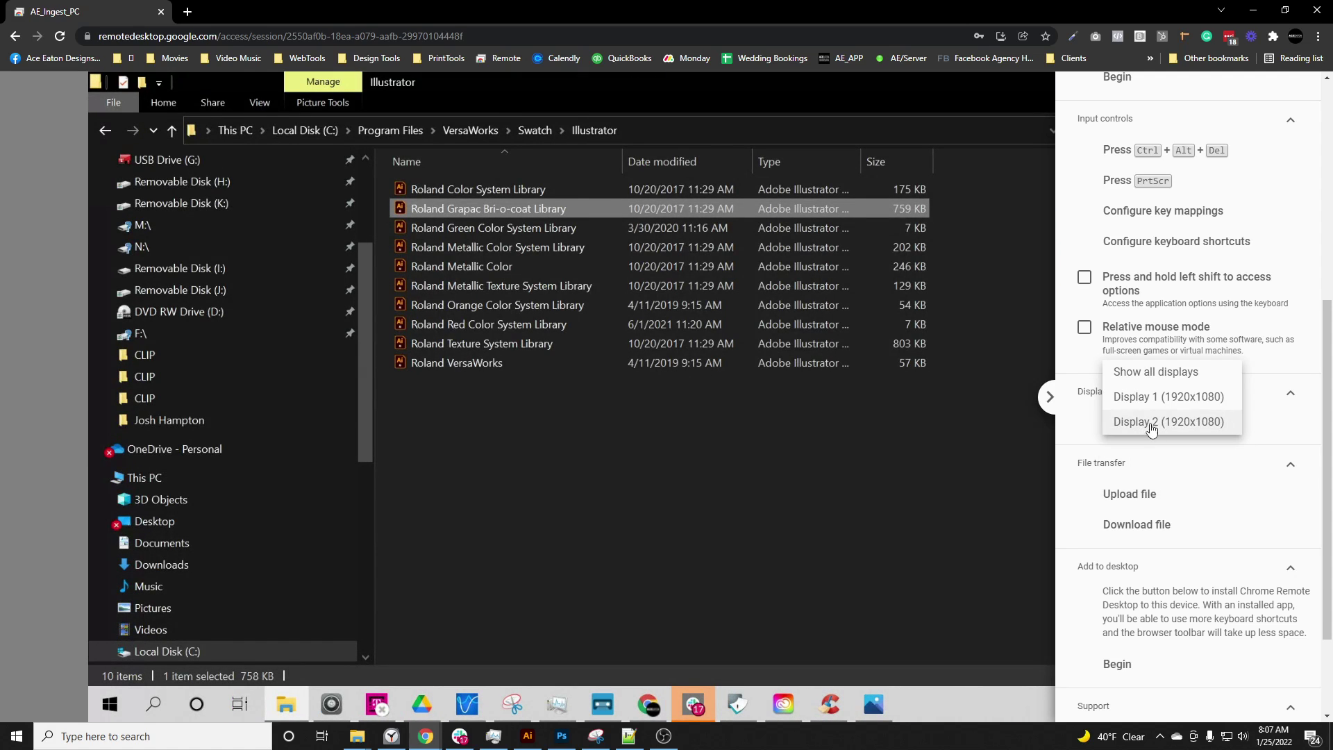
pyautogui.click(1148, 394)
pyautogui.click(1049, 399)
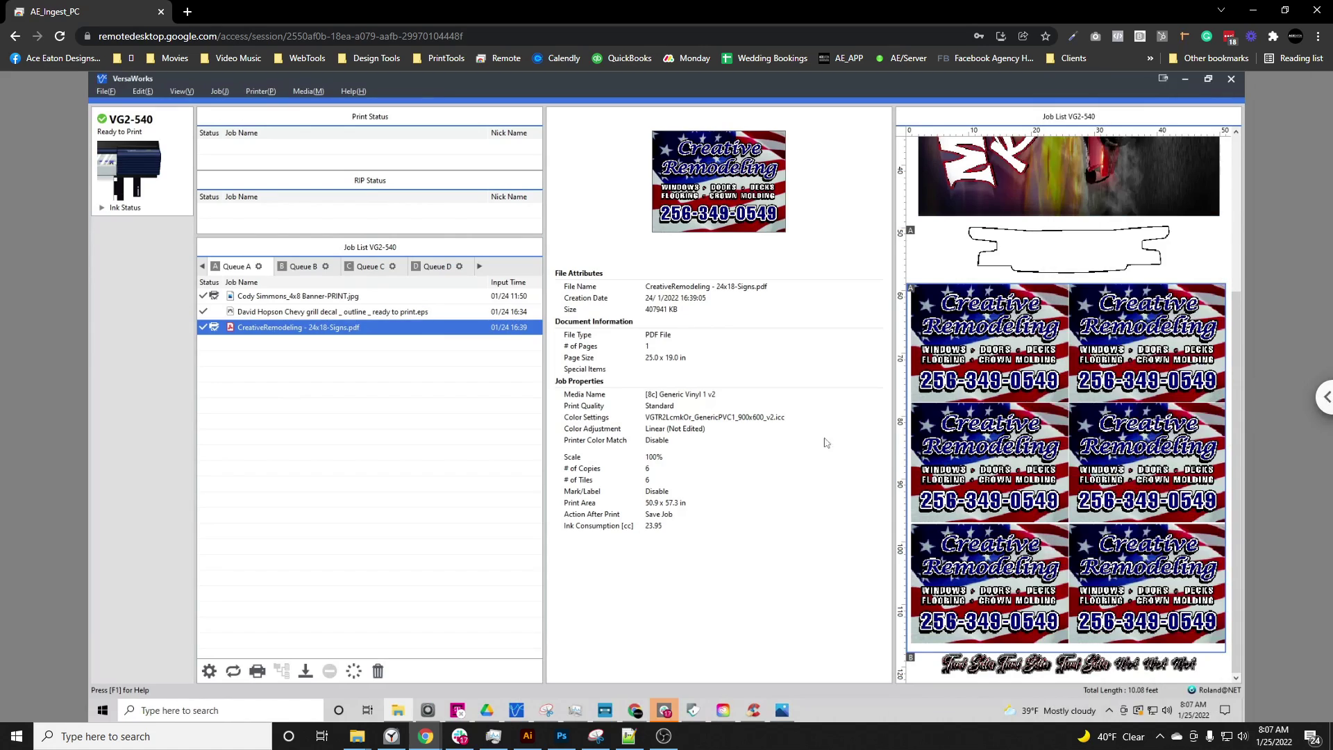
# Deselect the current job in VersaWorks and open Queue B of the VG2-540 job list.
pyautogui.click(321, 394)
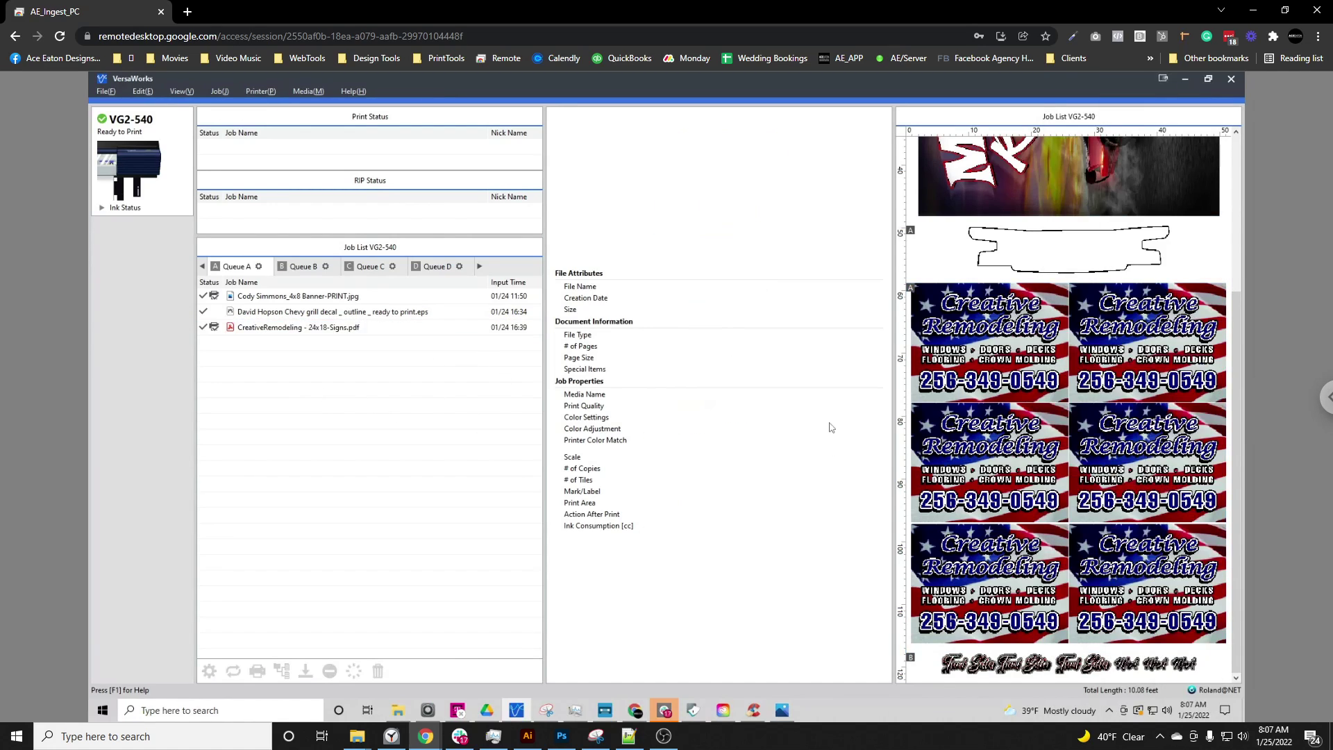
pyautogui.click(297, 267)
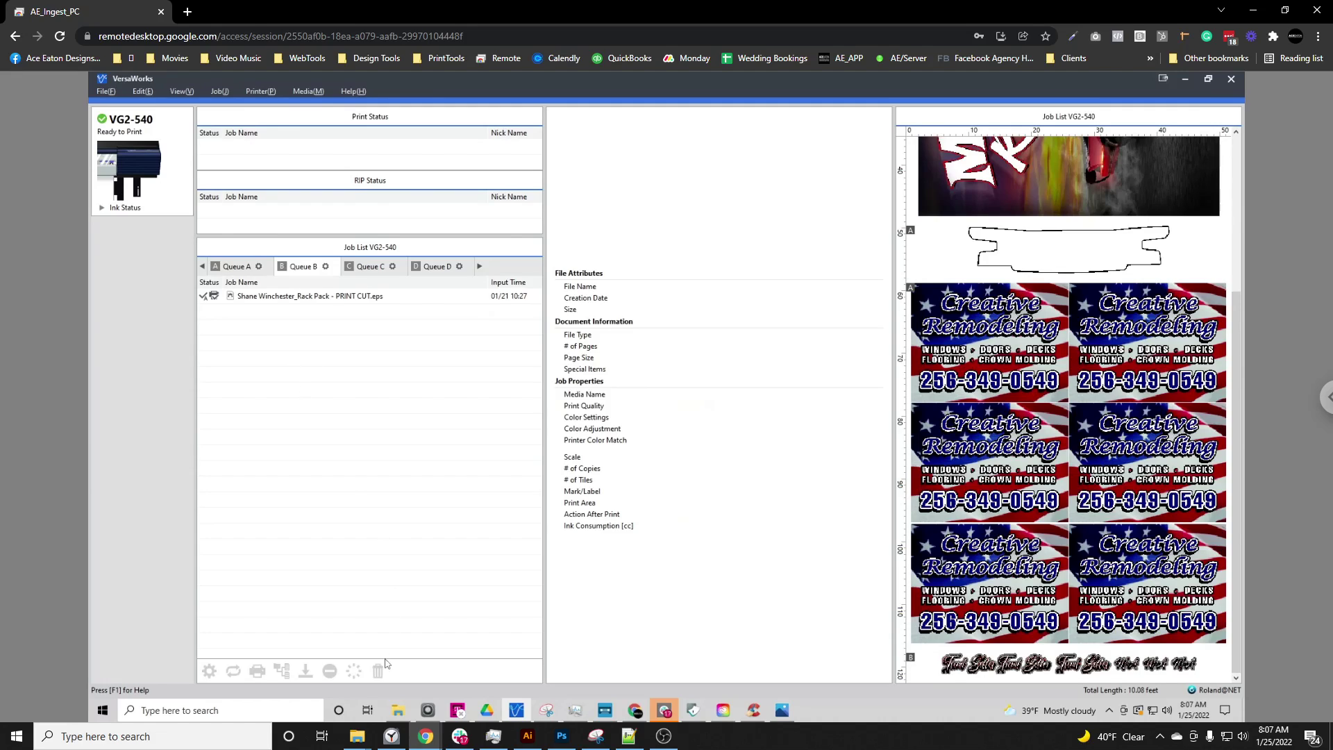
pyautogui.moveTo(405, 715)
# Show all remote displays, move the File Explorer window onto the VersaWorks display, and maximize it there.
pyautogui.click(1325, 396)
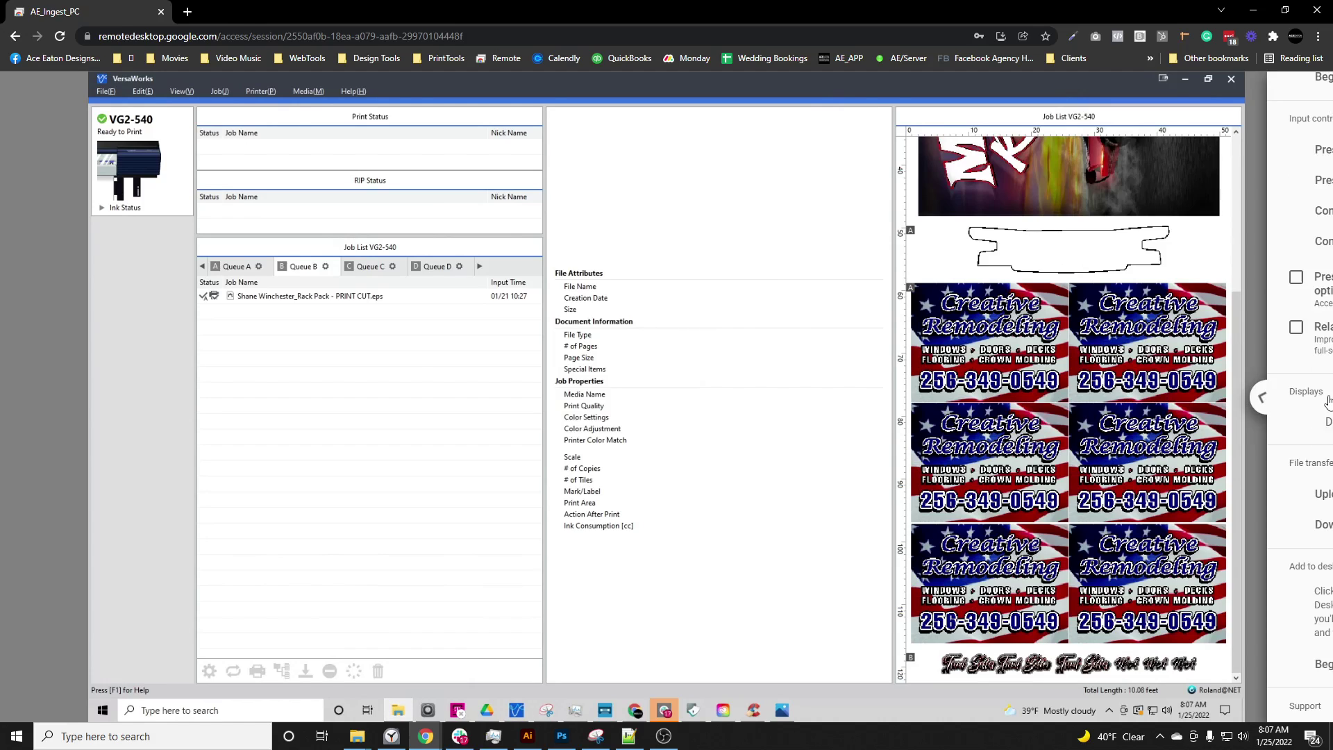
pyautogui.scroll(-5, 1204, 448)
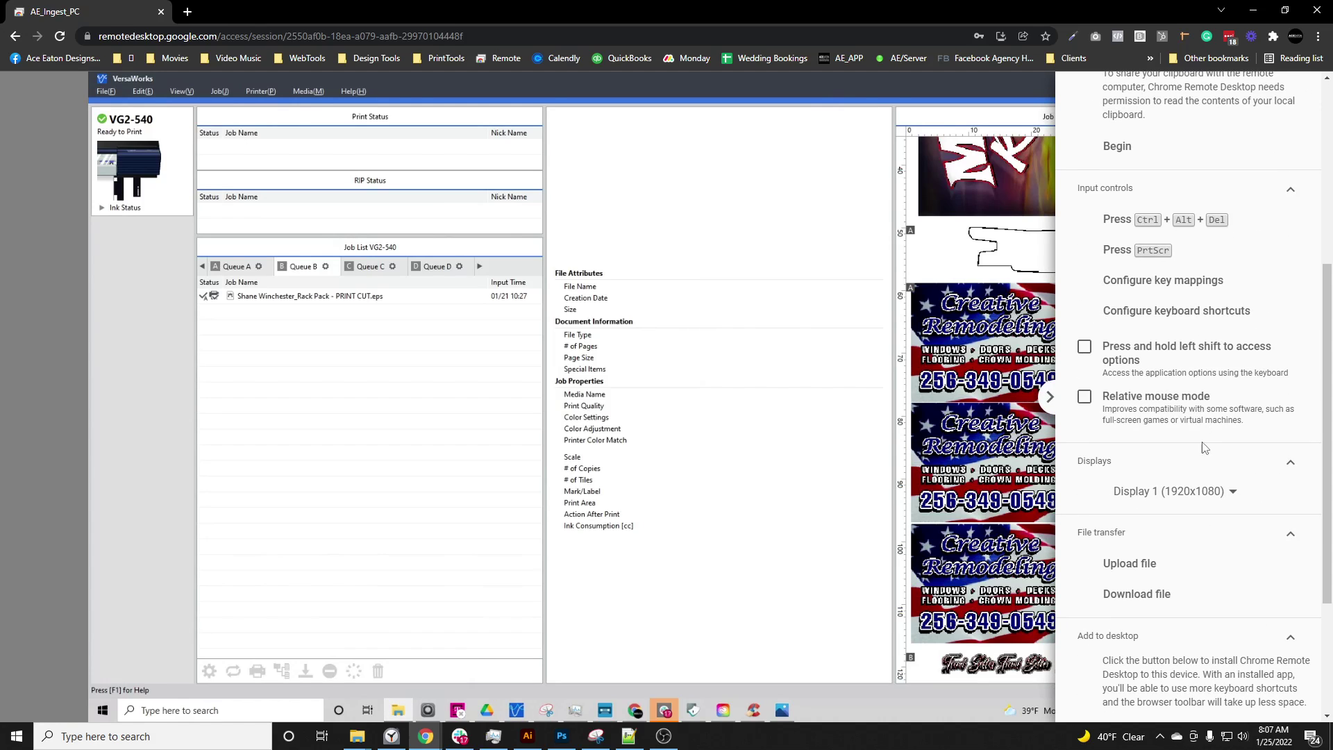
pyautogui.click(1175, 491)
pyautogui.click(1173, 463)
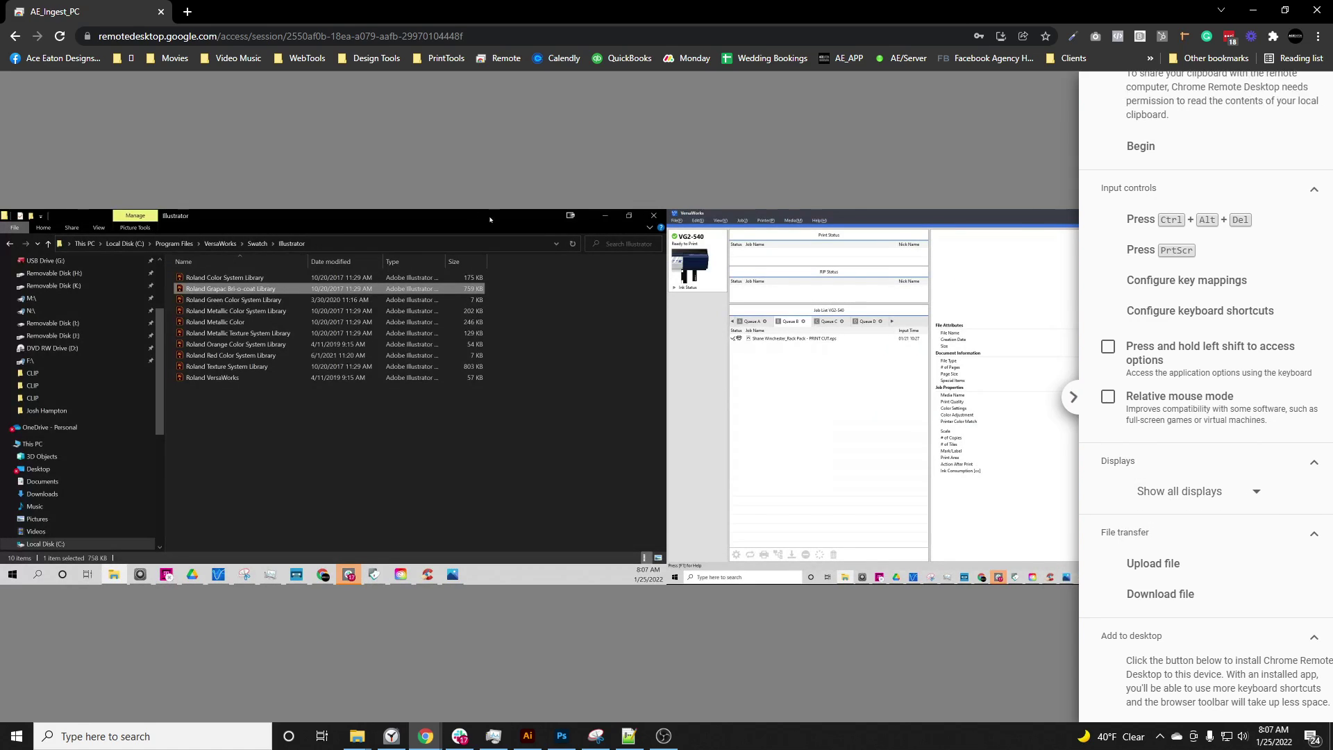
pyautogui.moveTo(466, 216); pyautogui.dragTo(1060, 320)
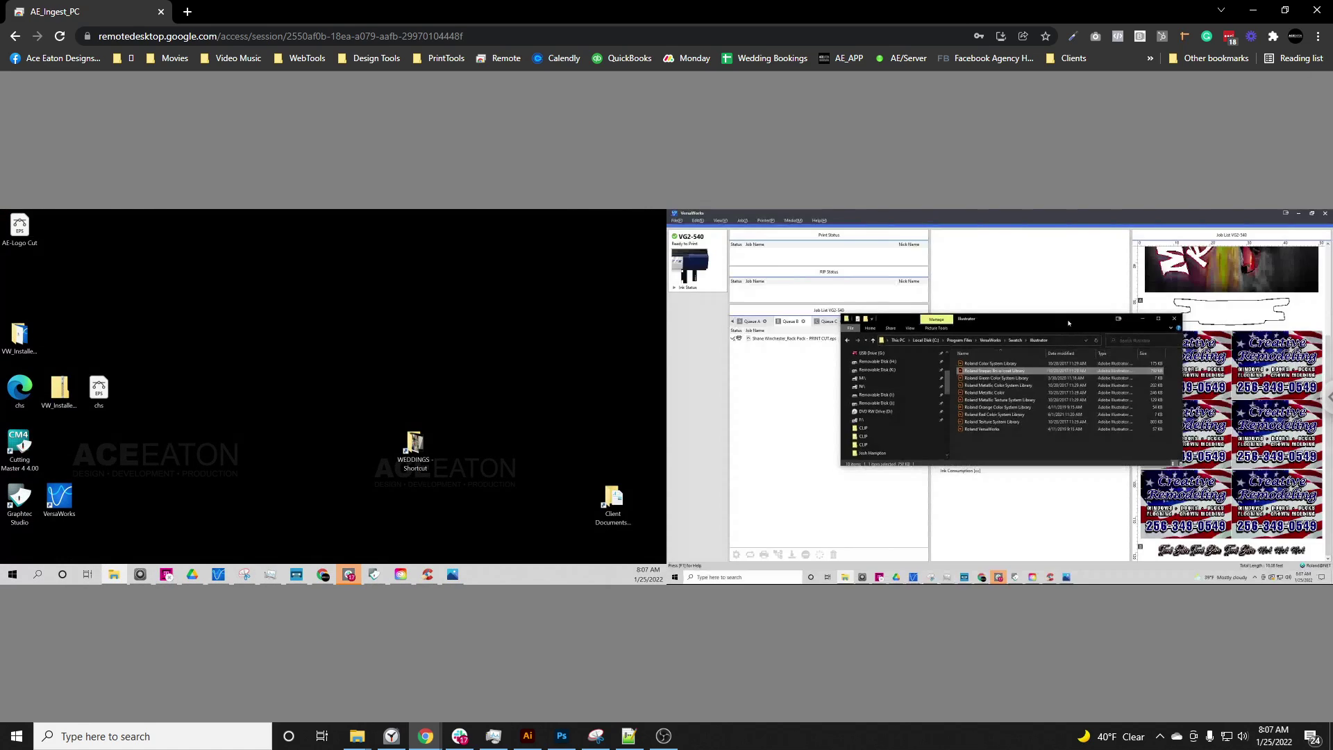
pyautogui.doubleClick(1060, 321)
# Limit the remote view to Display 1 again and restore the maximized File Explorer window to a smaller size over VersaWorks.
pyautogui.click(1326, 402)
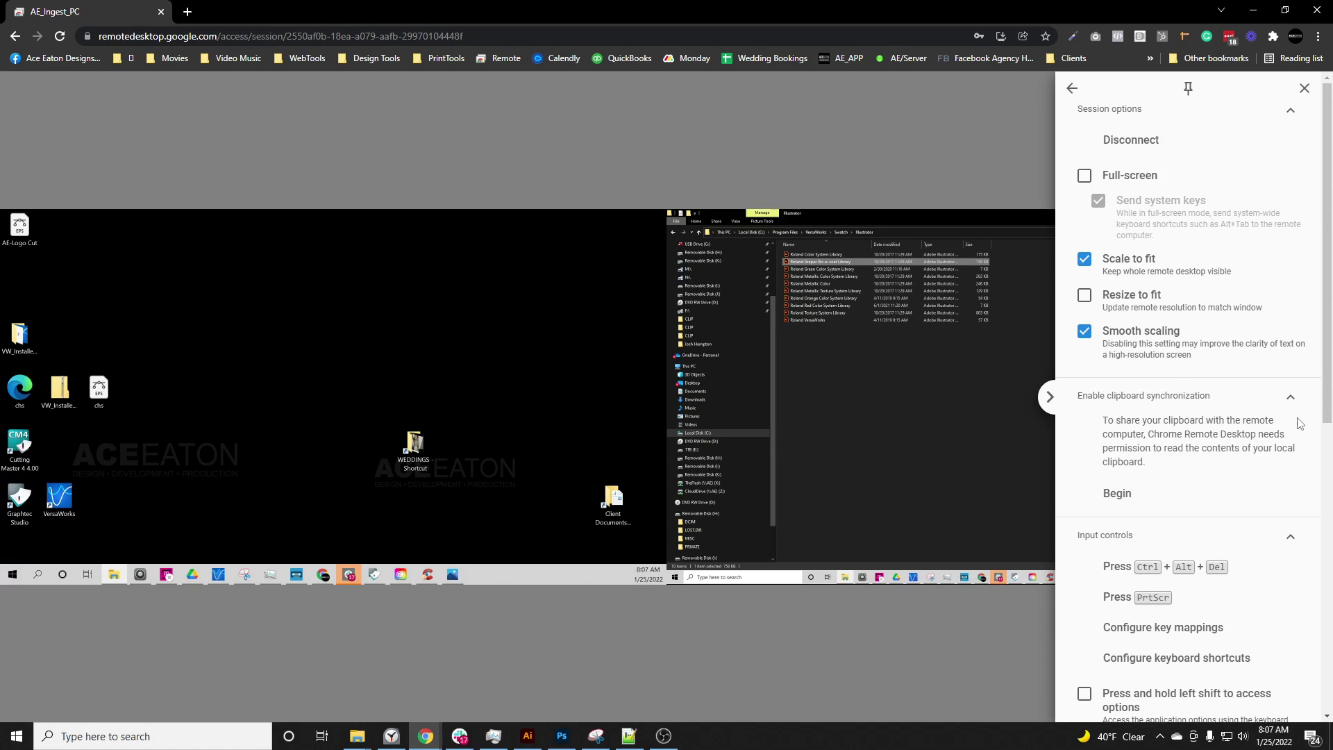
pyautogui.scroll(-5, 1175, 528)
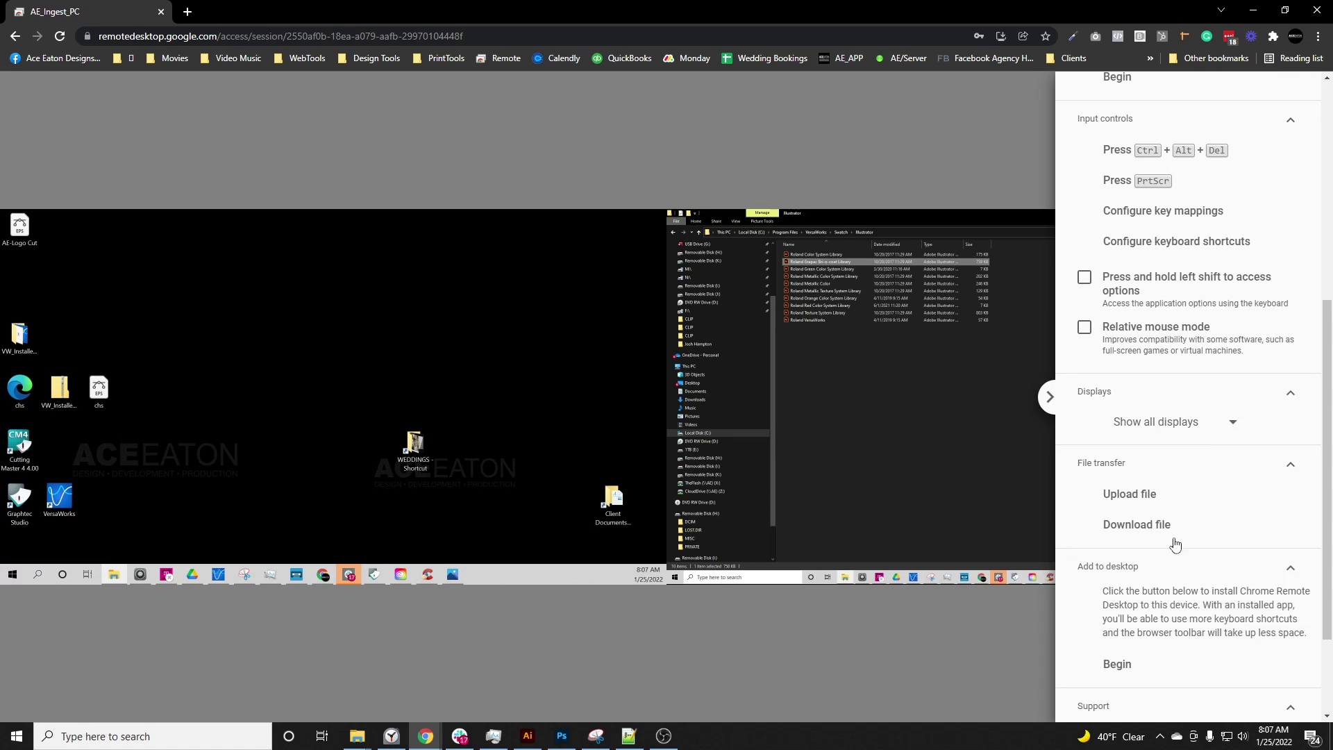
pyautogui.click(1173, 421)
pyautogui.click(1169, 470)
pyautogui.click(1171, 421)
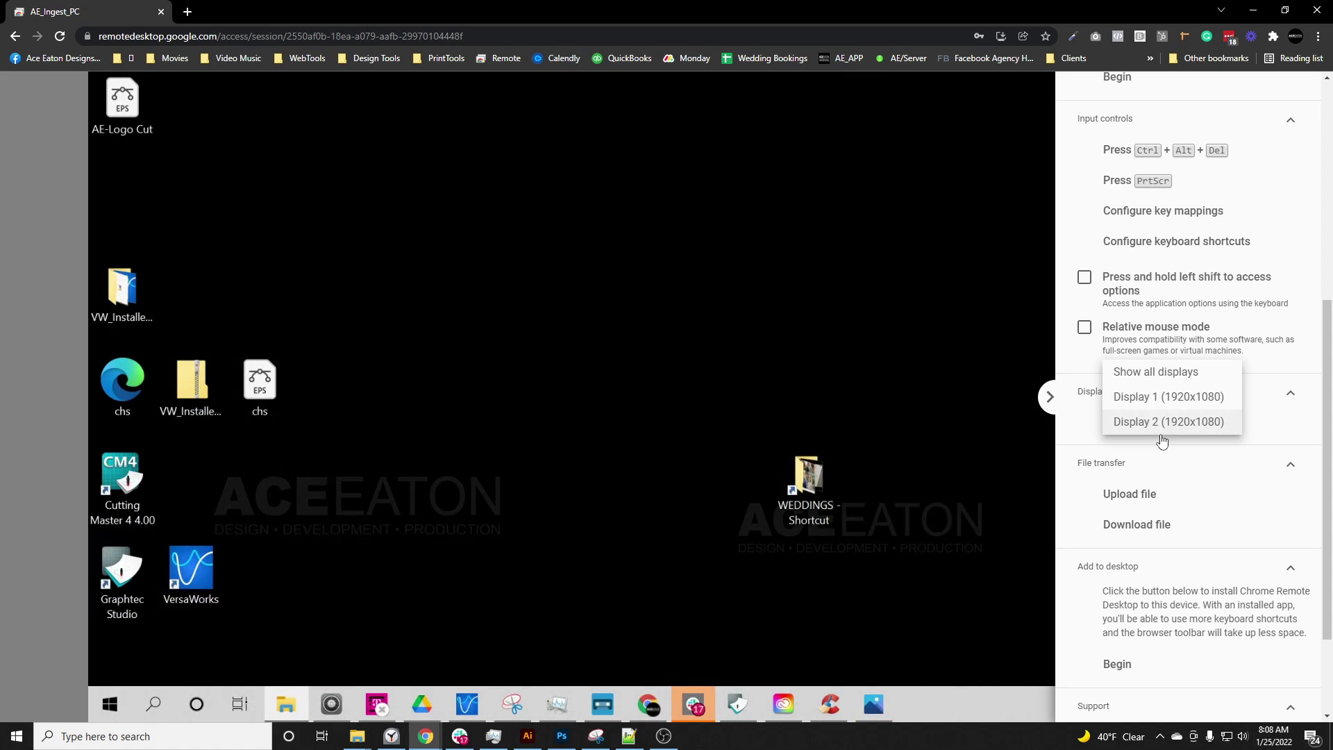
pyautogui.click(1118, 396)
pyautogui.click(1049, 396)
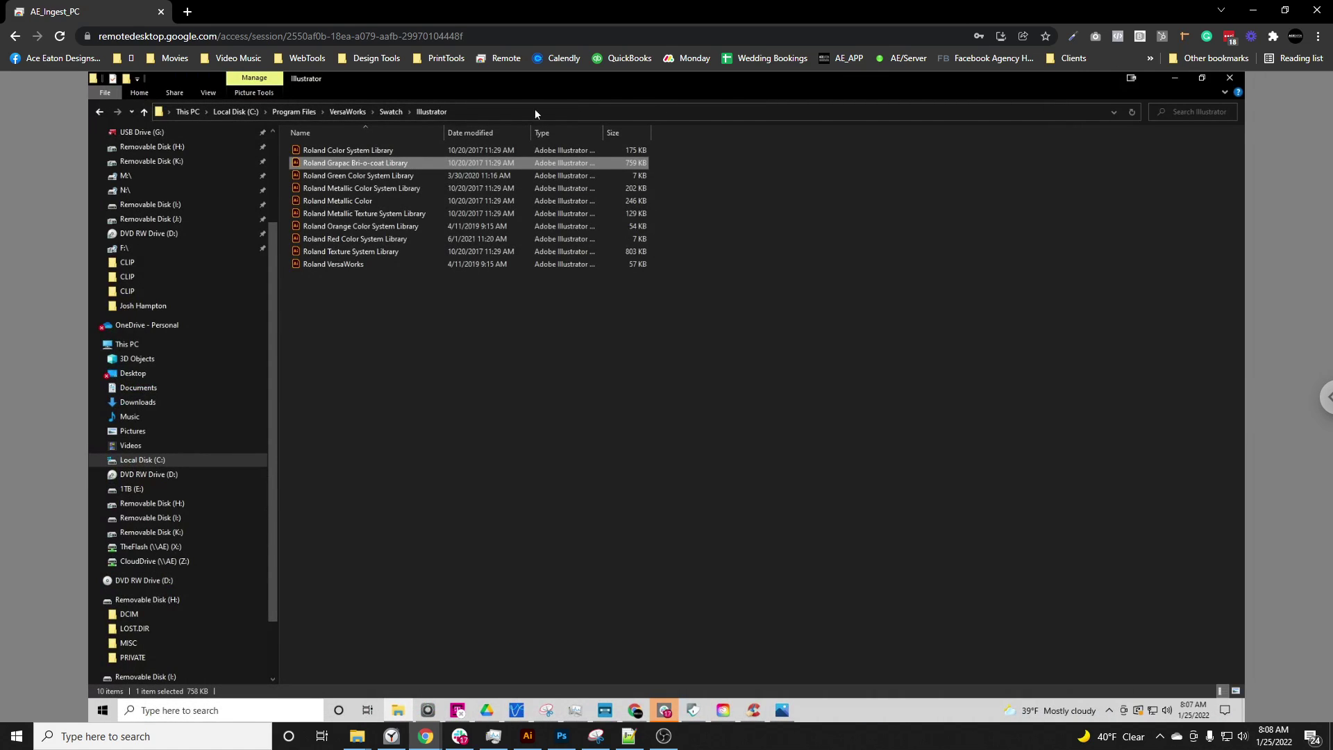
pyautogui.doubleClick(593, 82)
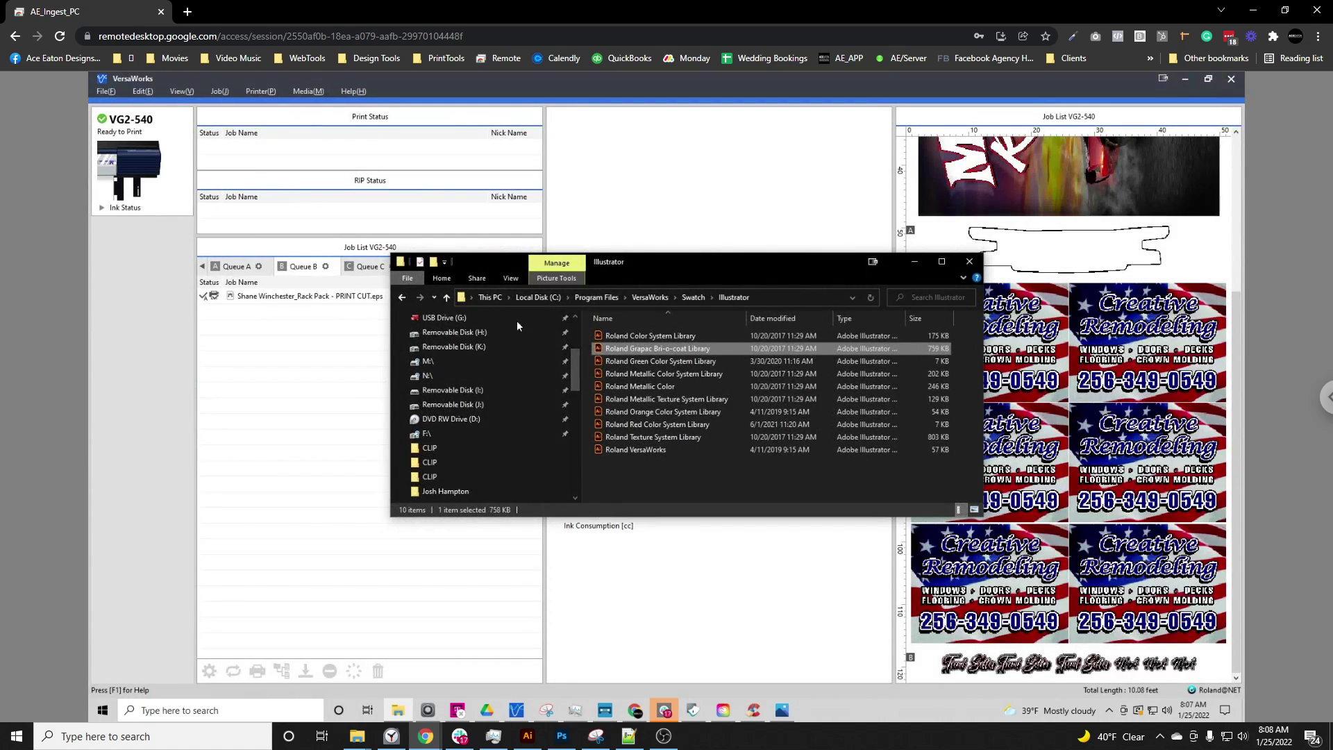
# Search the Client Documents folder for the client's first name and open the 1-25-22 subfolder of that client's folder.
pyautogui.moveTo(675, 517); pyautogui.dragTo(675, 645)
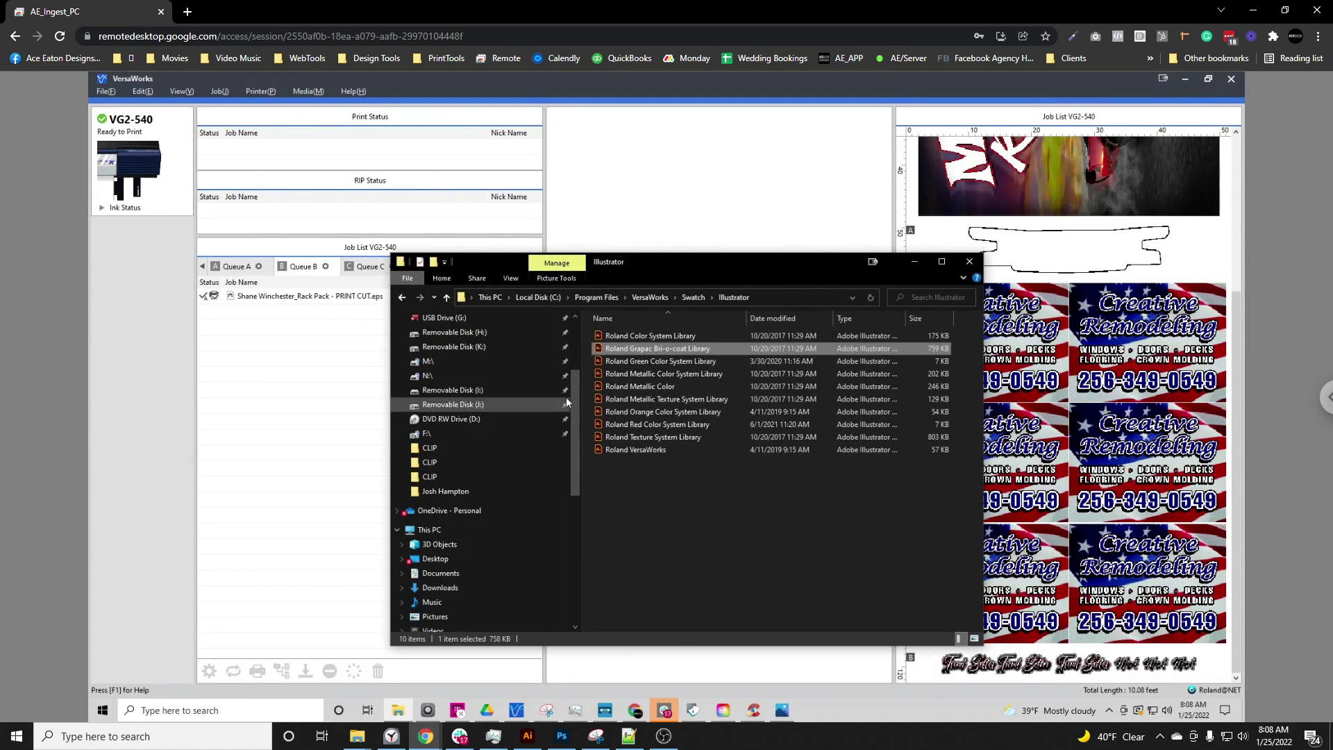
pyautogui.scroll(3, 484, 388)
pyautogui.click(484, 343)
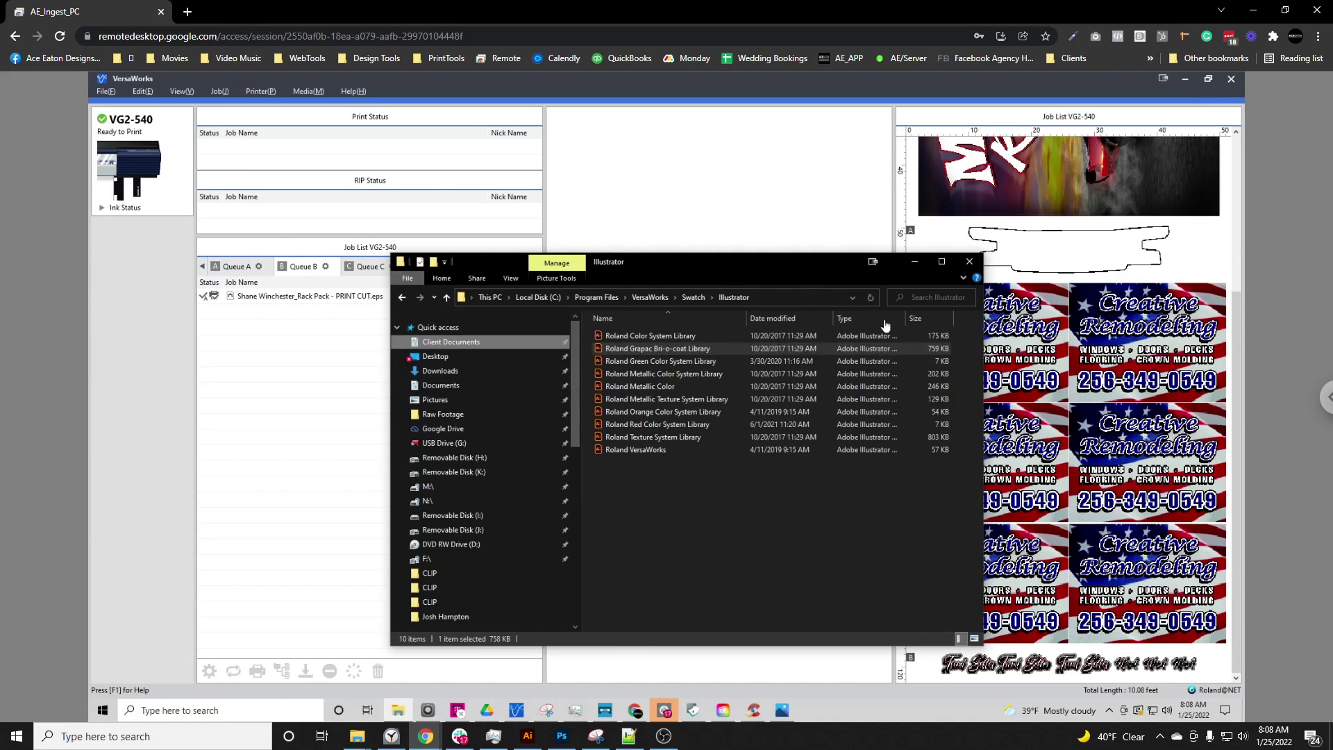
pyautogui.click(927, 295)
pyautogui.write('cASE')
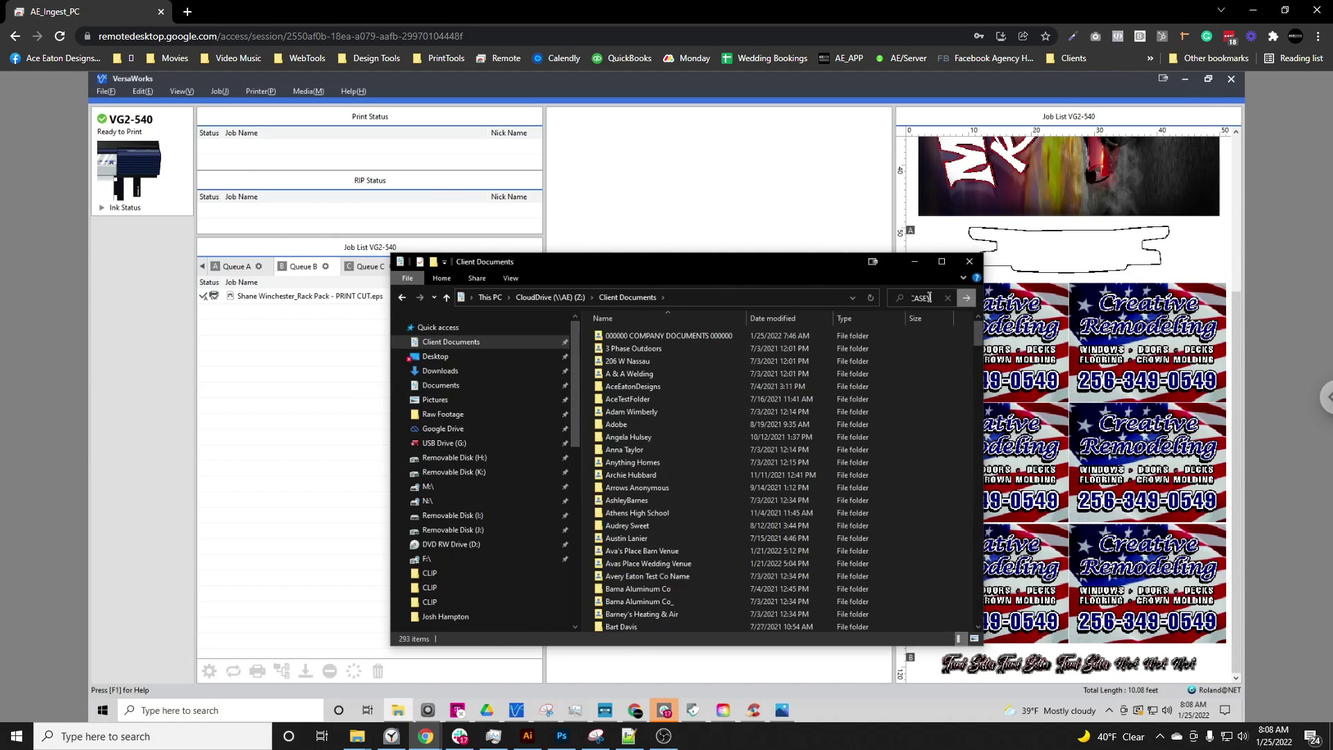
pyautogui.write('Y')
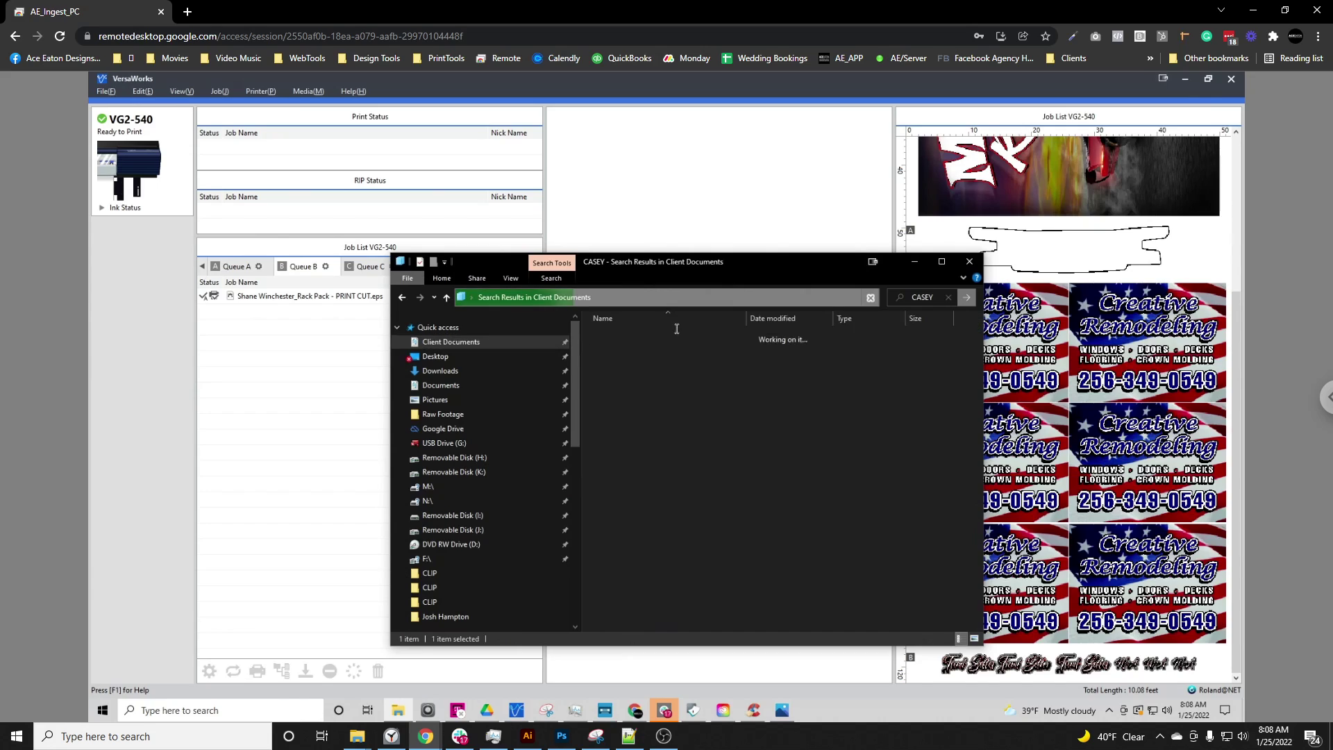
pyautogui.doubleClick(643, 336)
pyautogui.doubleClick(643, 336)
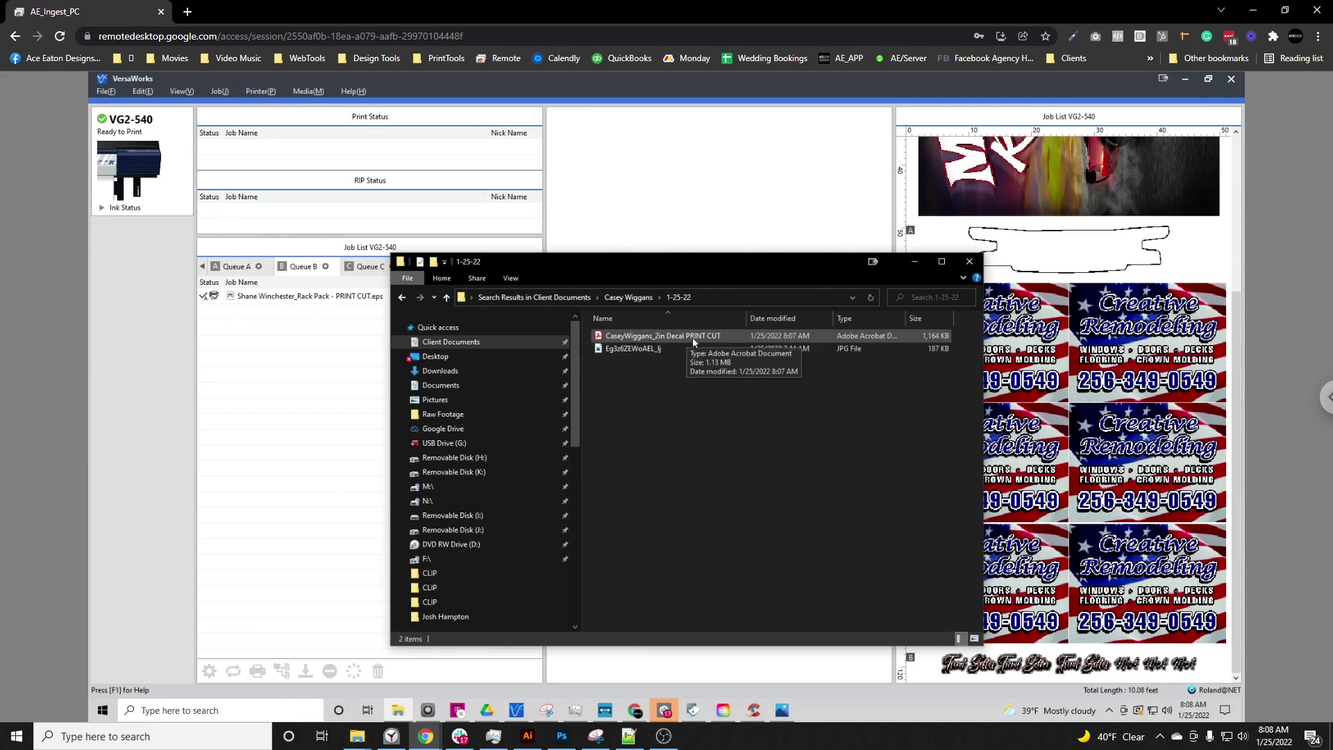
# Add the 2in Decal PRINT CUT PDF from the 1-25-22 folder to VersaWorks Queue B and minimize File Explorer.
pyautogui.click(711, 336)
pyautogui.moveTo(703, 338); pyautogui.dragTo(272, 383)
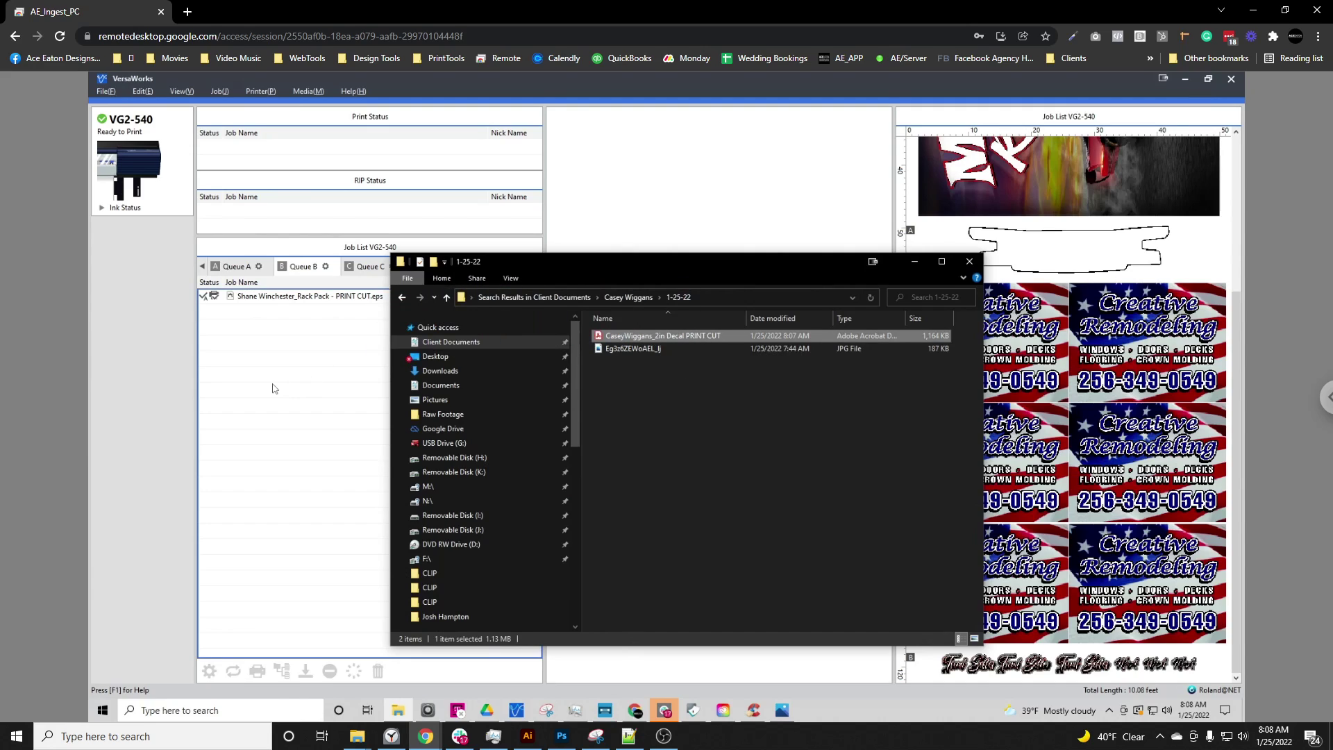
pyautogui.click(914, 262)
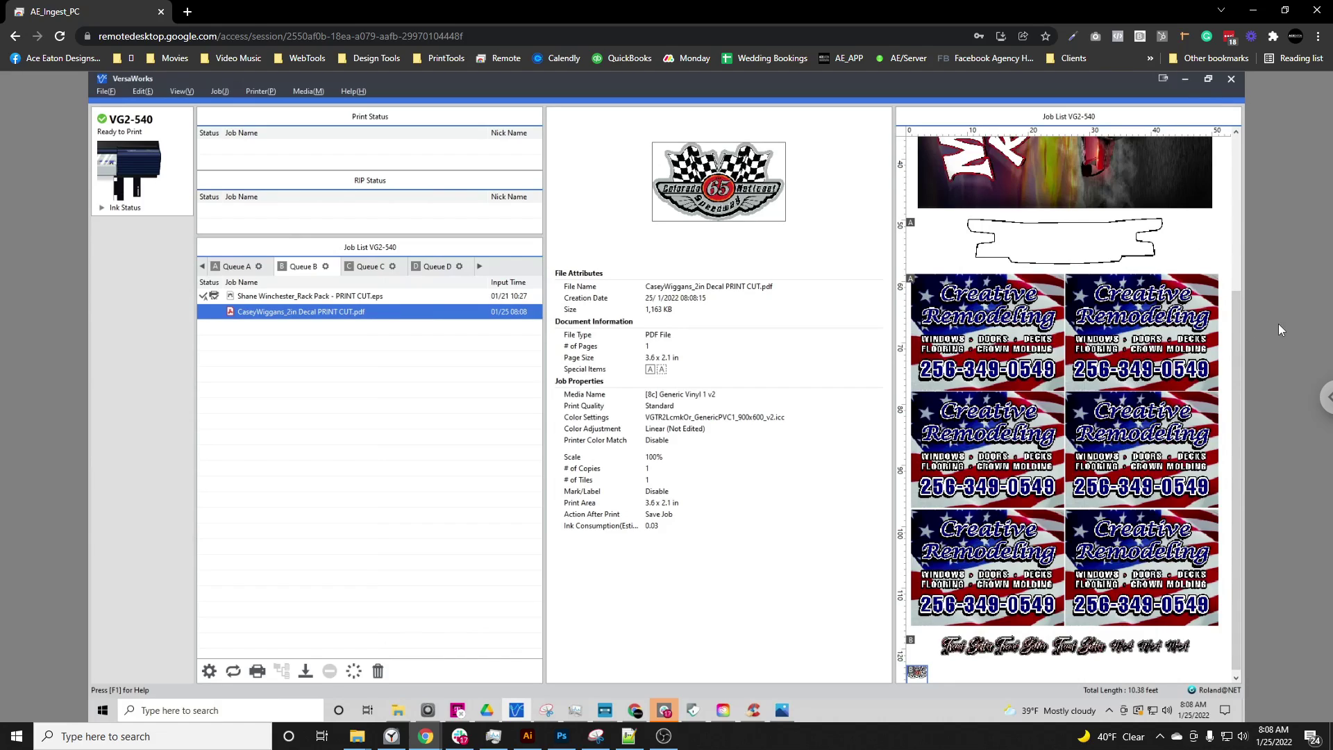
# Switch the remote desktop session to full-screen in its session options.
pyautogui.click(1327, 400)
pyautogui.scroll(5, 1284, 347)
pyautogui.click(1090, 184)
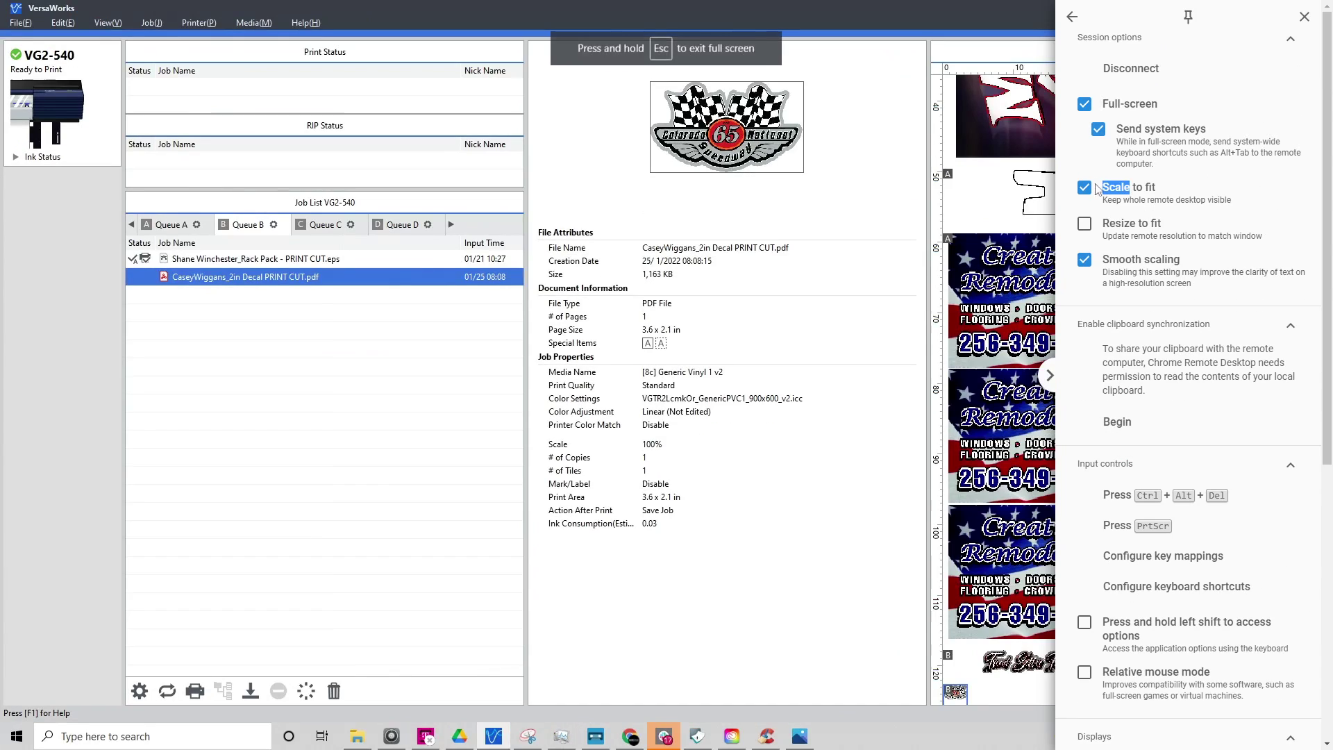